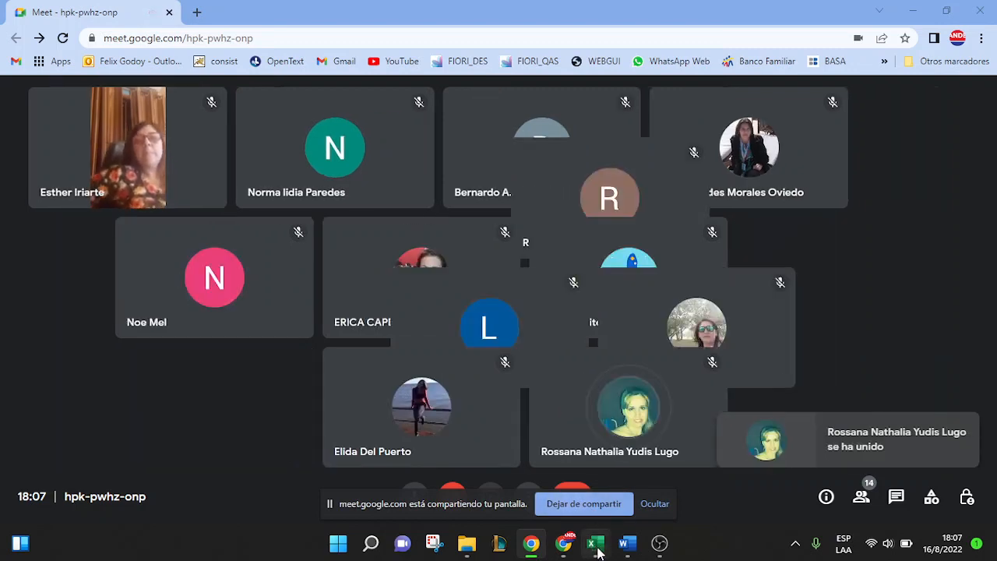
- Switch to the Tarea_Clase_2 workbook in Excel and clear the presentation notification and screen-sharing bar
click(595, 543)
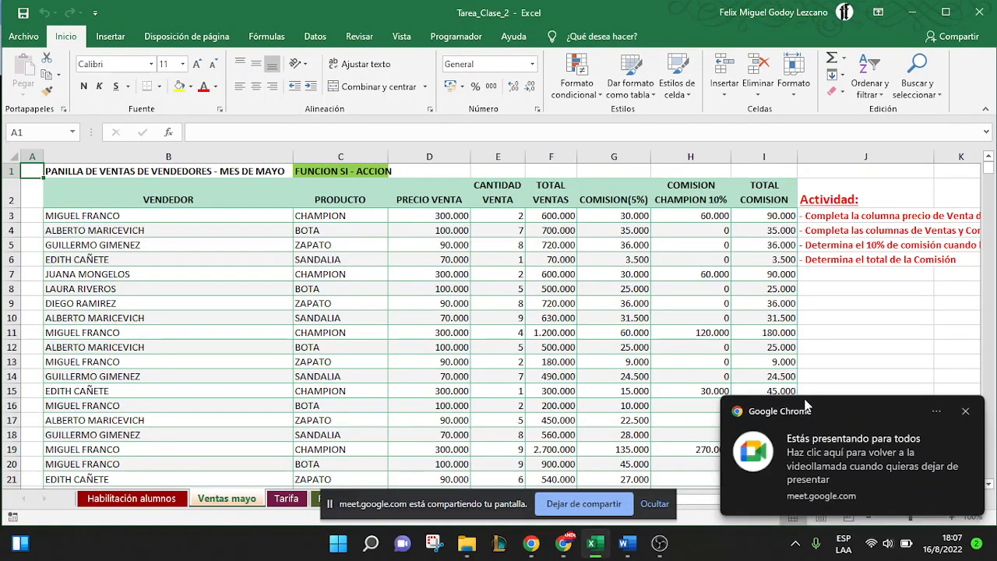
click(965, 413)
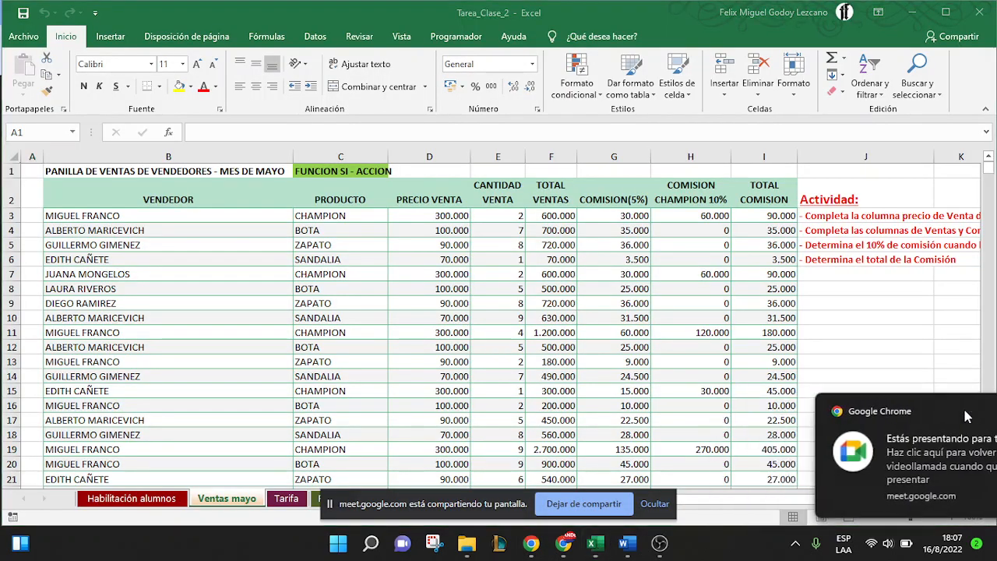
click(656, 507)
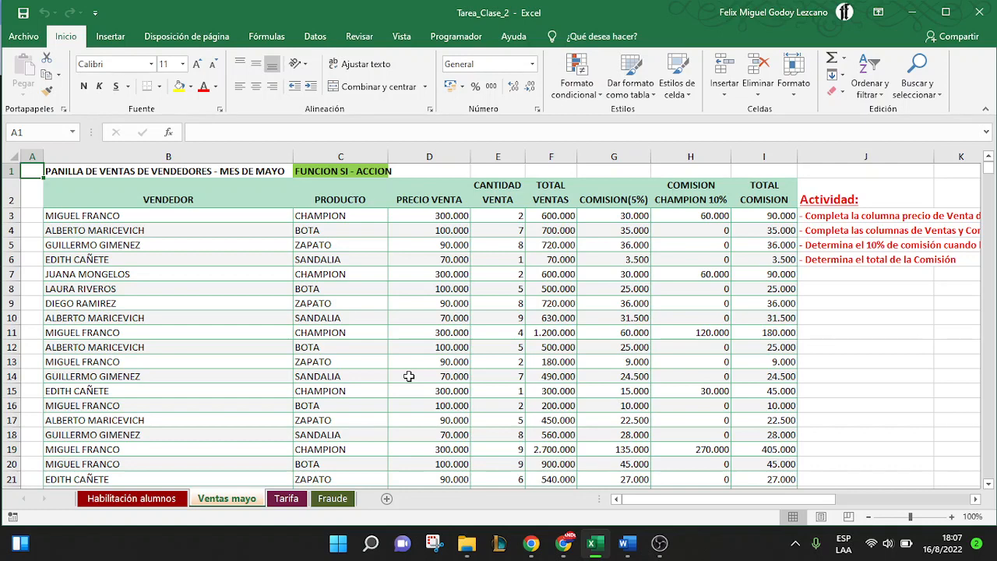
- Delete the title row above the table headers on the Ventas mayo sheet
click(6, 169)
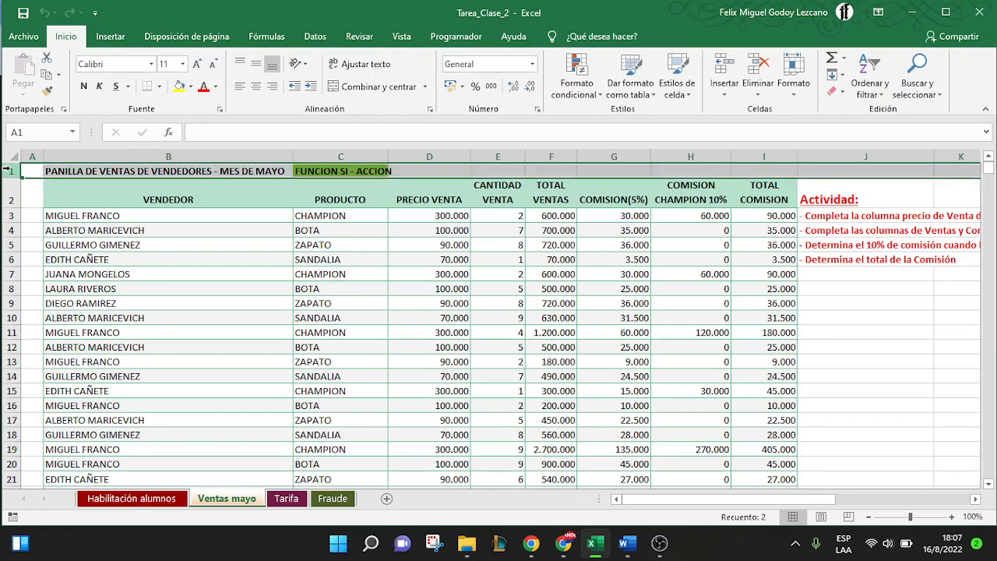
right_click(6, 169)
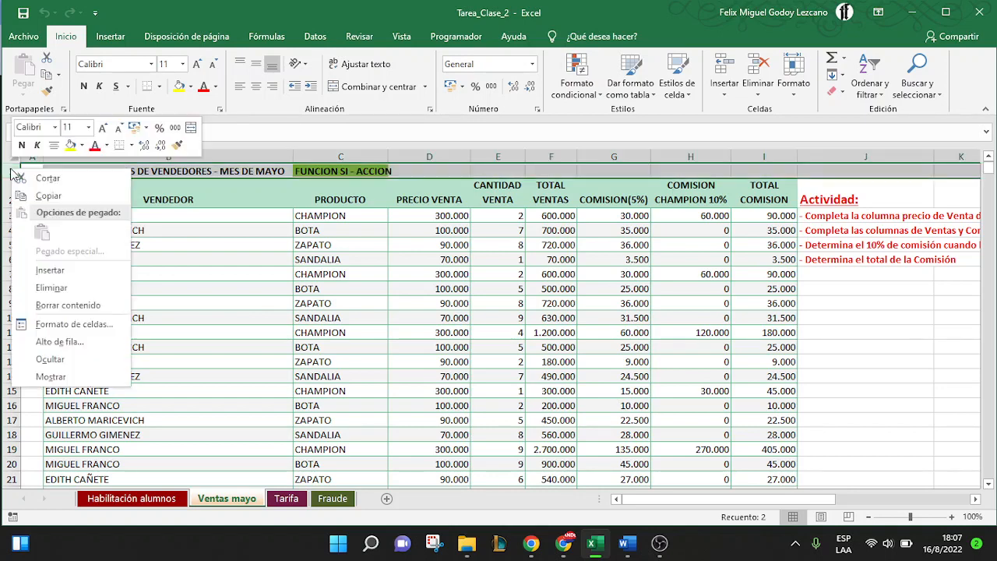
click(75, 288)
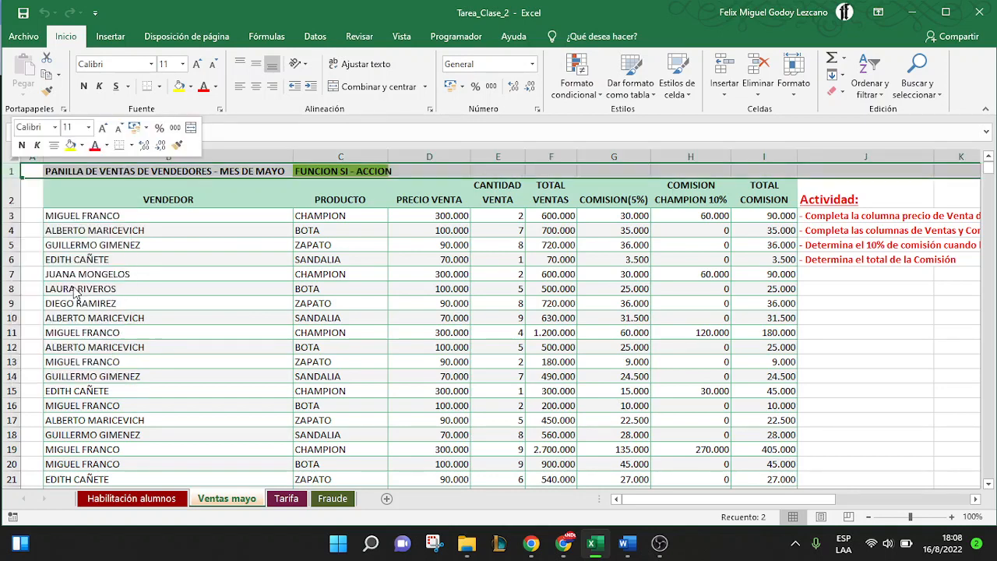
click(261, 278)
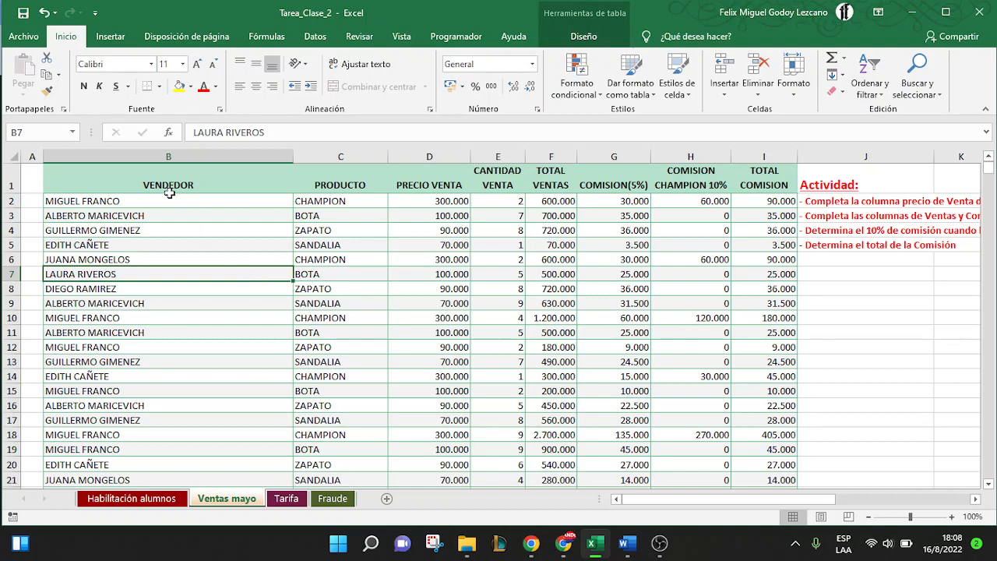
- Apply all borders to the header cells from VENDEDOR to TOTAL COMISION
drag(152, 185, 759, 173)
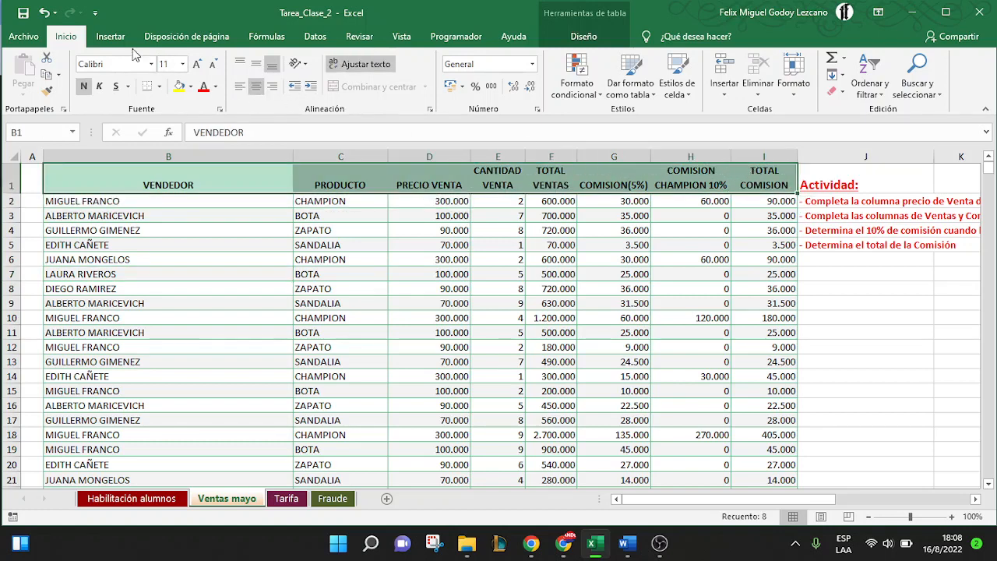
click(160, 88)
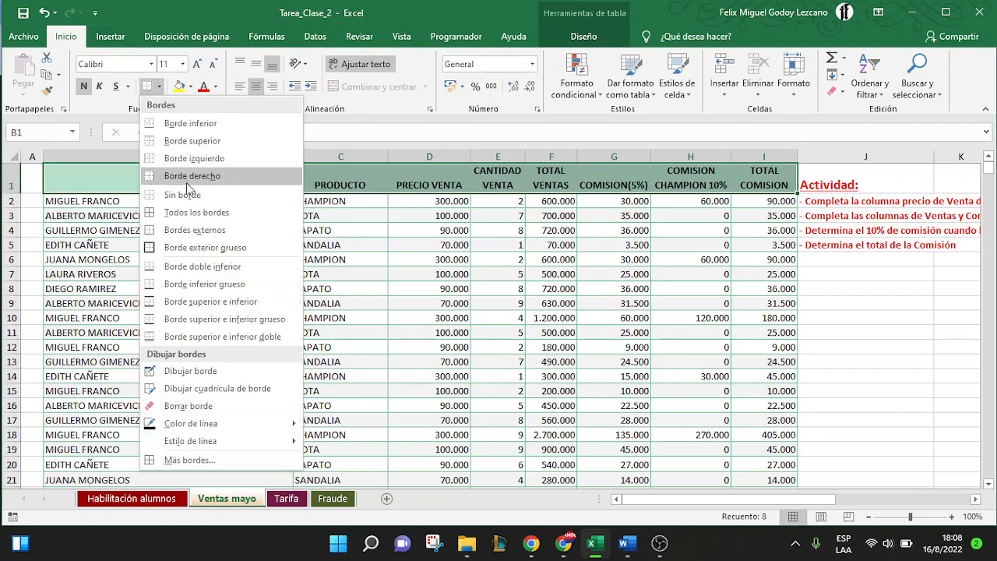
click(233, 212)
click(222, 183)
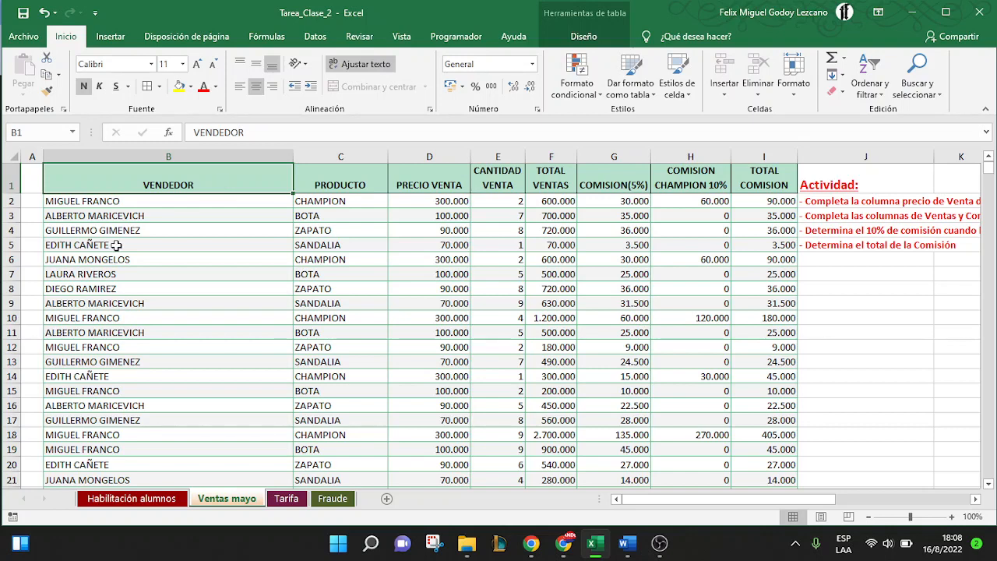
- Examine the first two record rows and the header fields from VENDEDOR to CANTIDAD VENTA
click(12, 201)
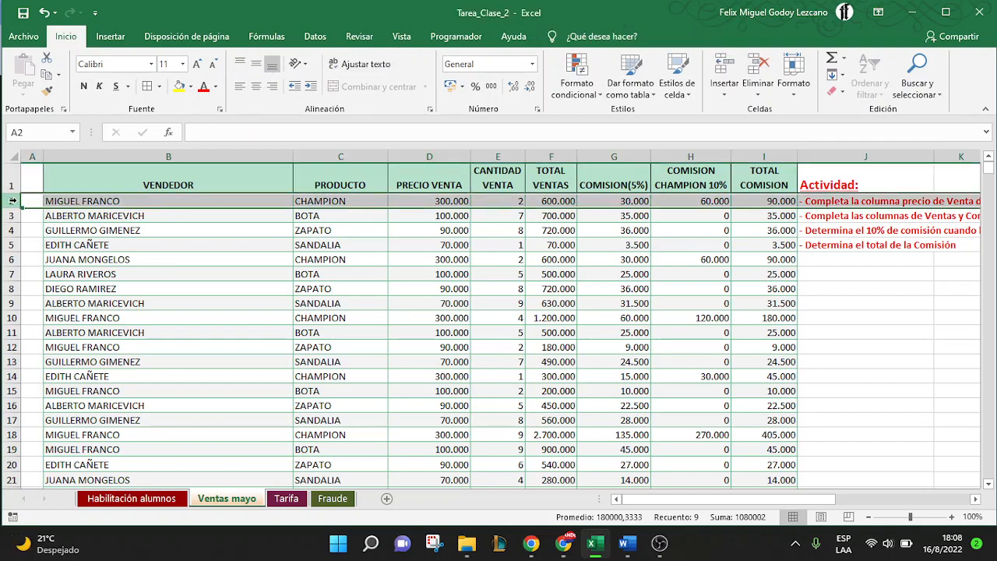
click(6, 215)
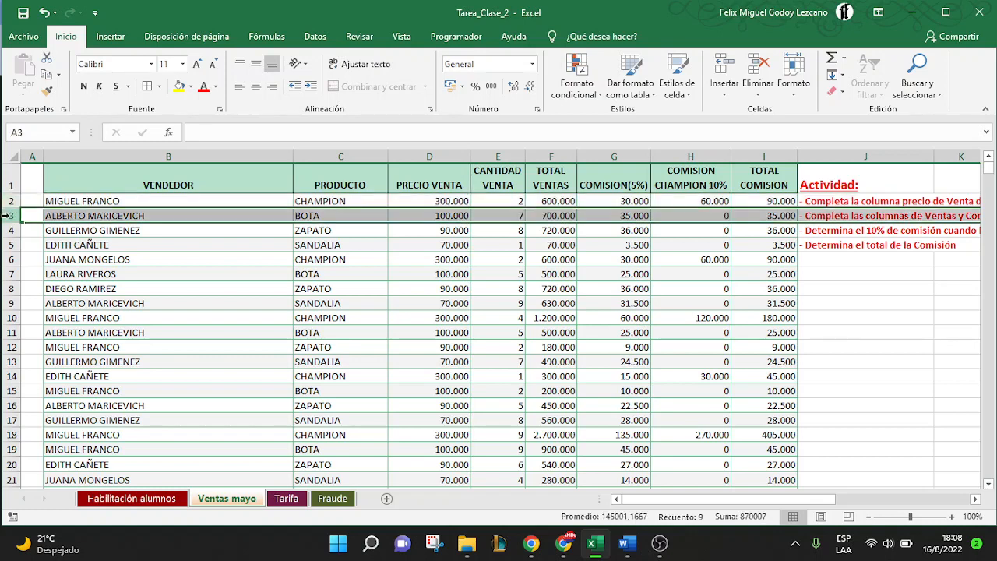
click(10, 201)
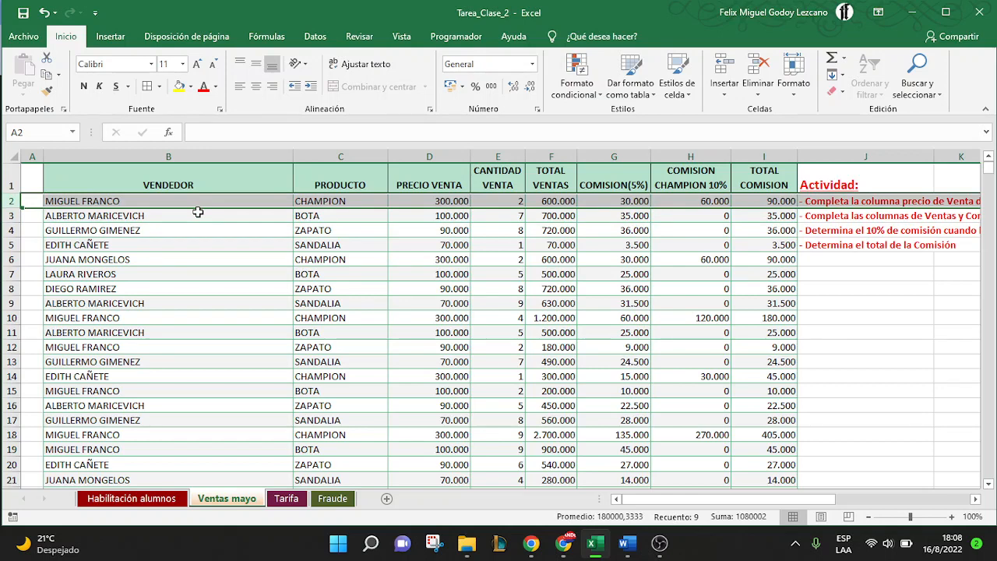
click(168, 185)
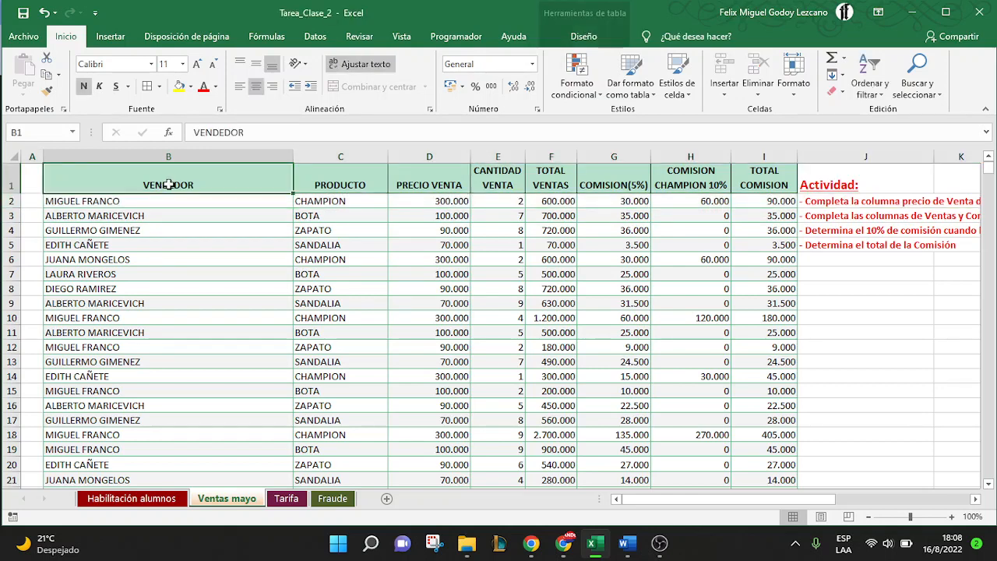
click(334, 184)
click(414, 192)
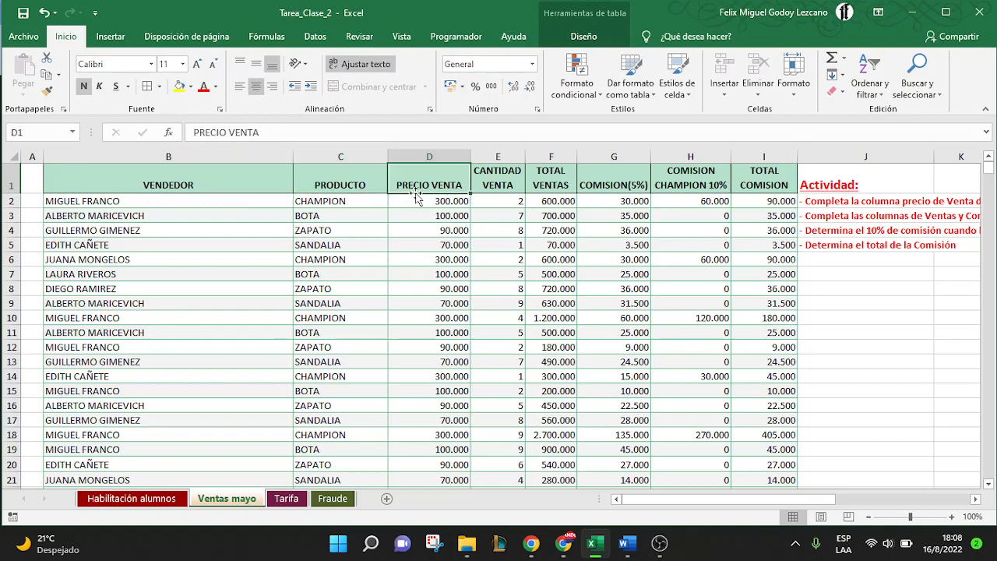
click(504, 185)
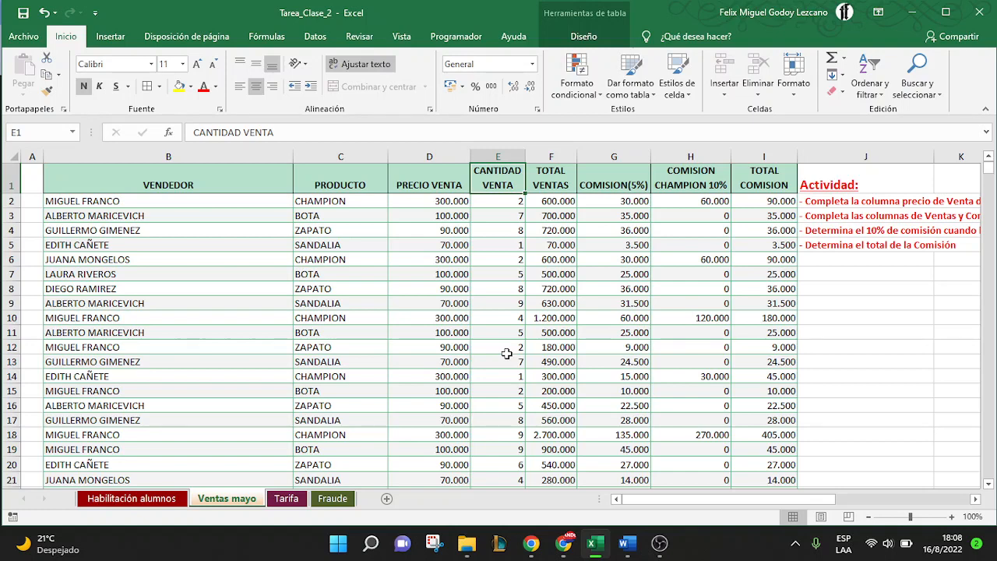
- Switch to the Google Meet call, admit the waiting participant and return to the Excel workbook
click(564, 544)
click(658, 159)
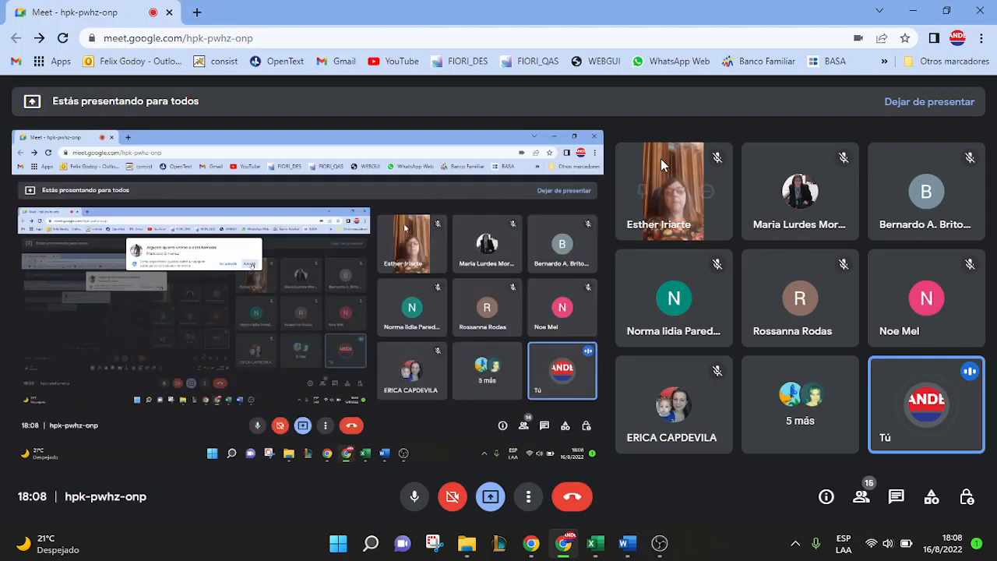
click(914, 11)
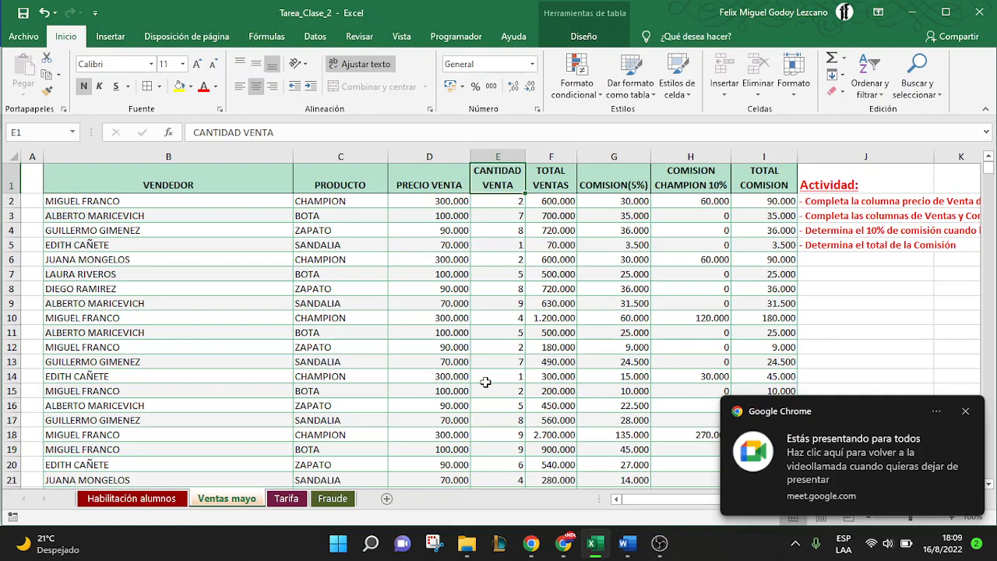
- Review the headers from VENDEDOR to COMISION CHAMPION 10%, plus sample cells in the PRECIO VENTA and PRODUCTO columns
click(138, 186)
click(337, 180)
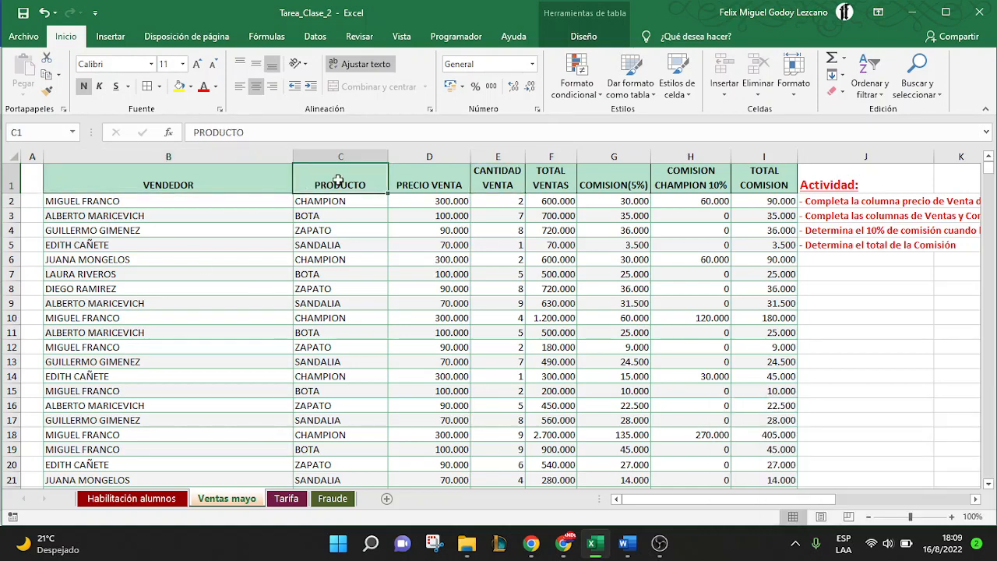
click(405, 184)
click(524, 191)
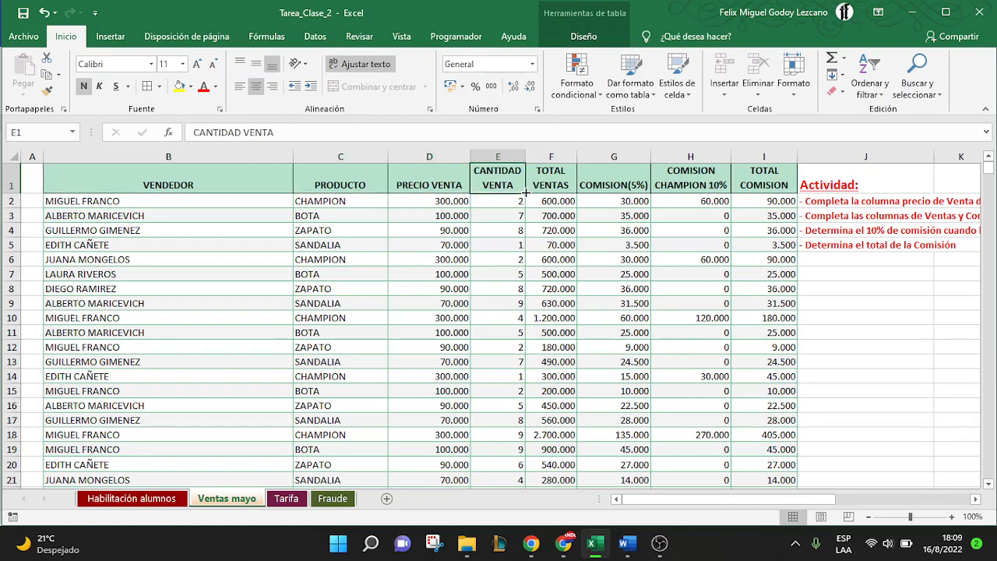
click(549, 190)
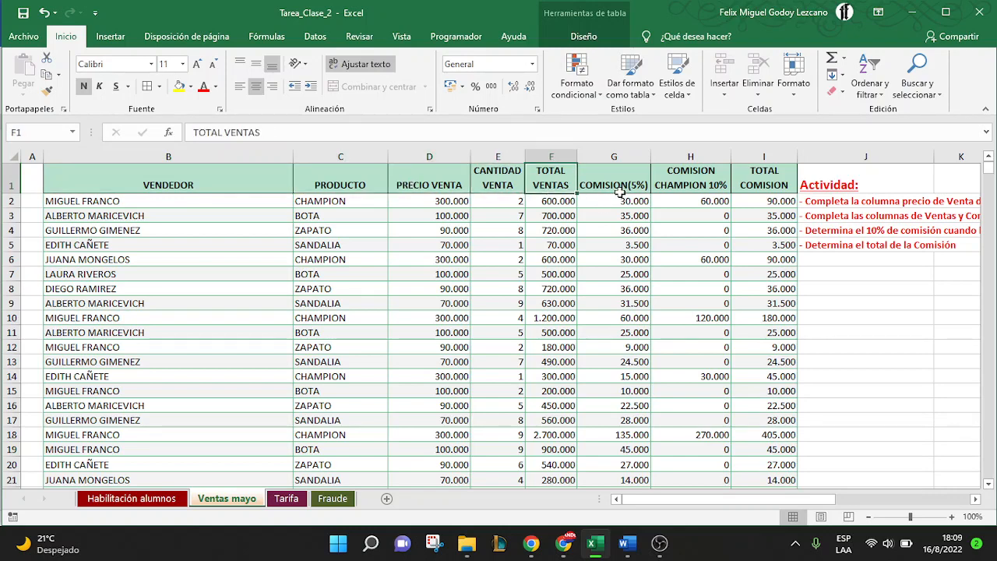
click(619, 191)
click(690, 192)
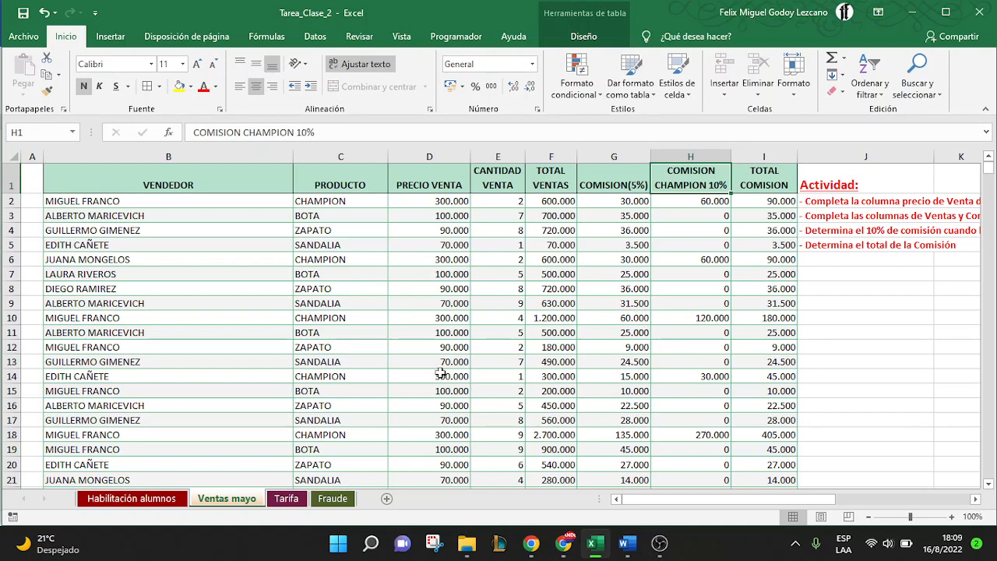
click(397, 299)
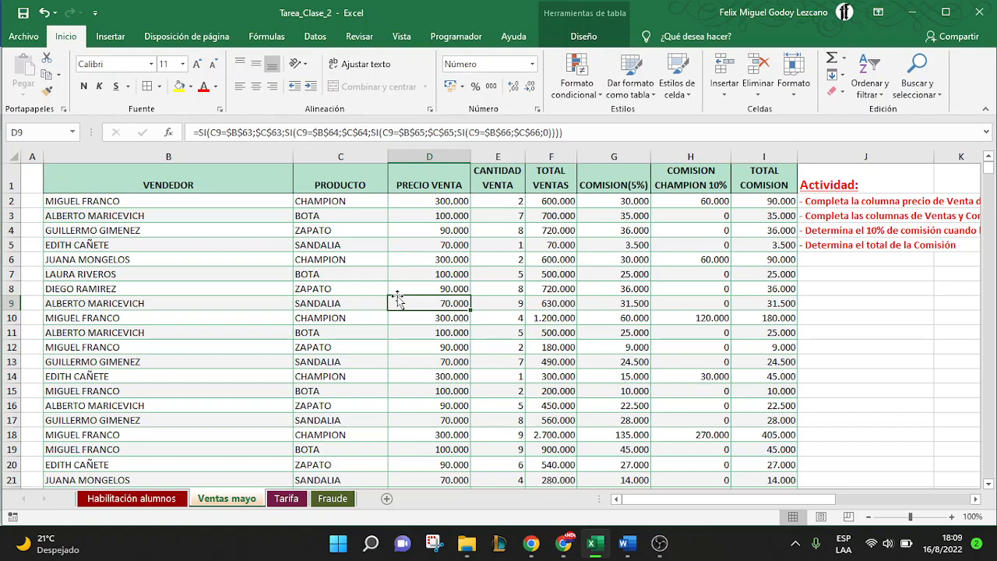
click(301, 293)
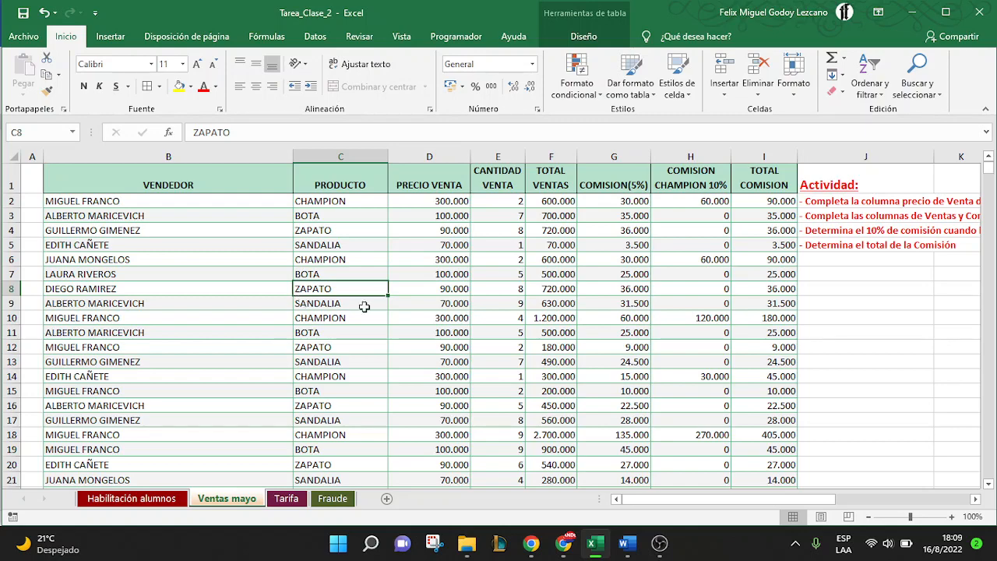
- Admit the two participants waiting to join the Google Meet call, returning to the Excel workbook after each one
click(566, 548)
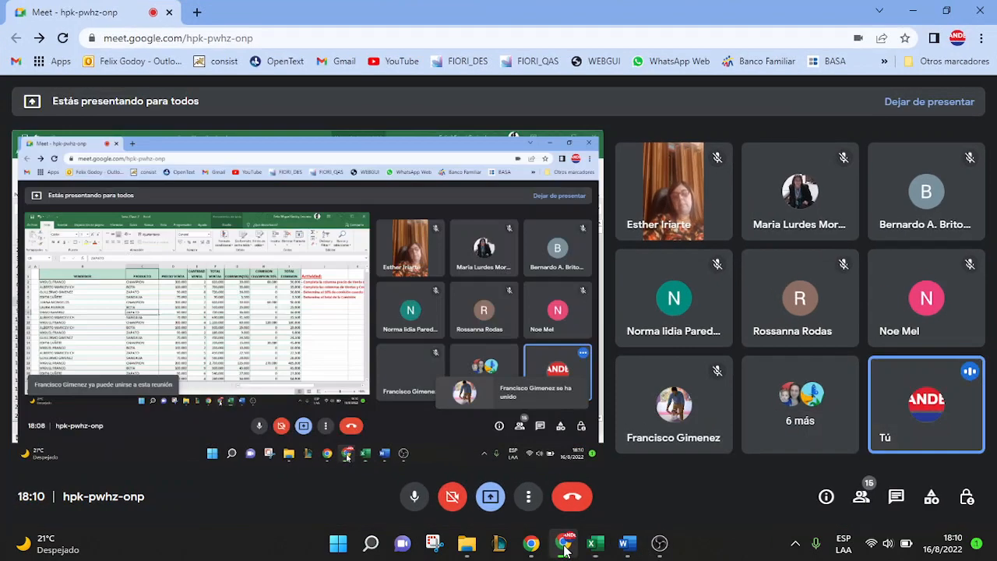
click(652, 160)
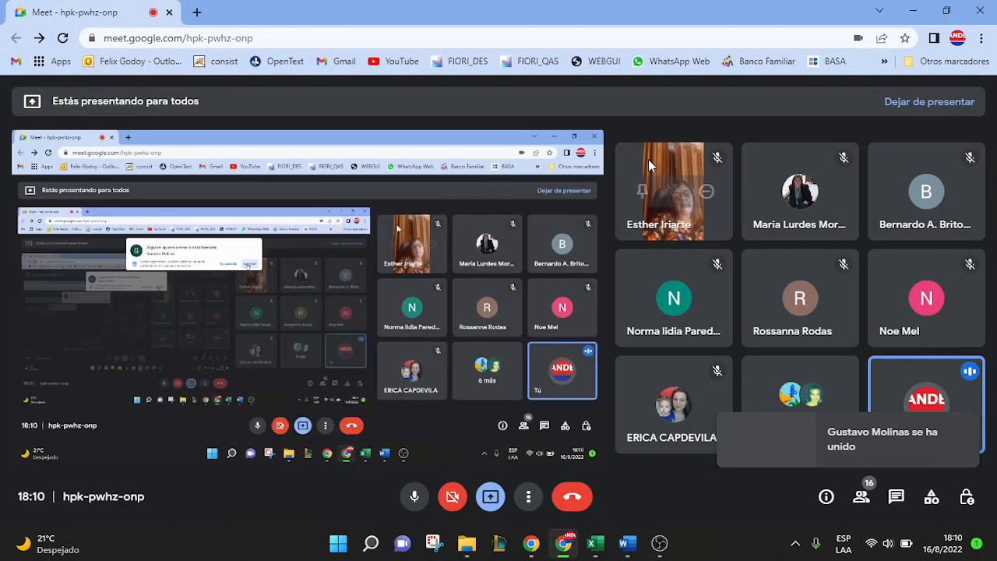
click(915, 13)
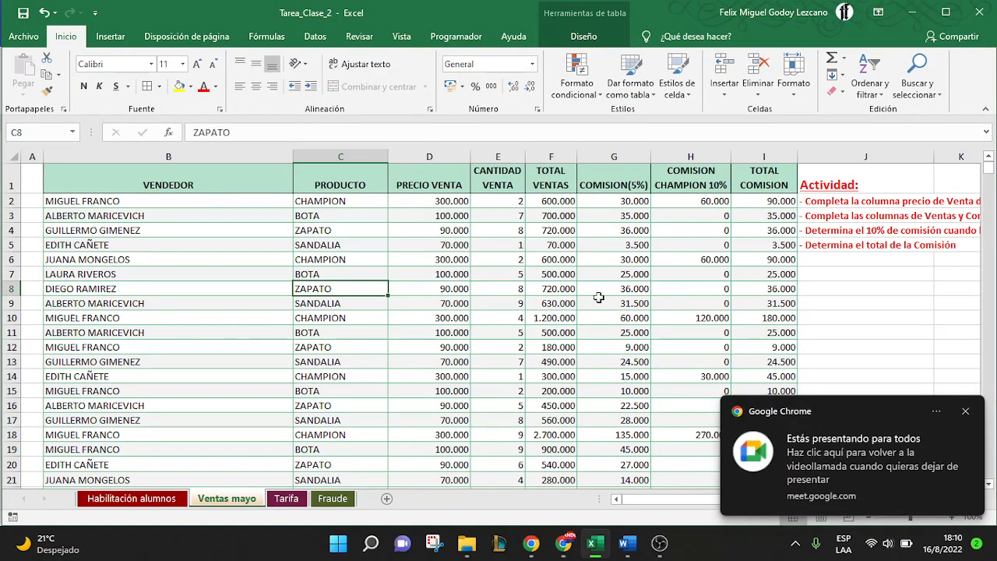
click(566, 543)
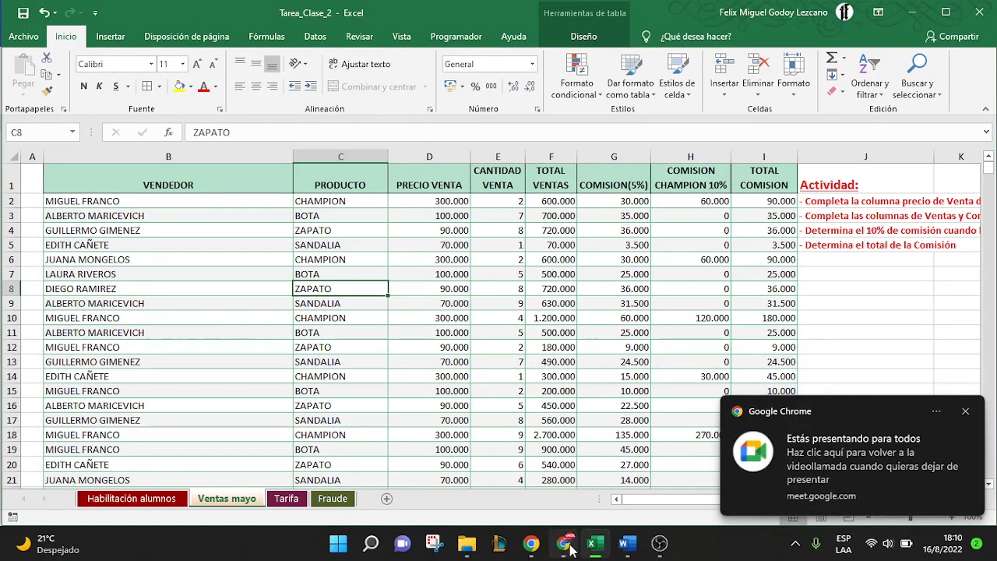
click(653, 160)
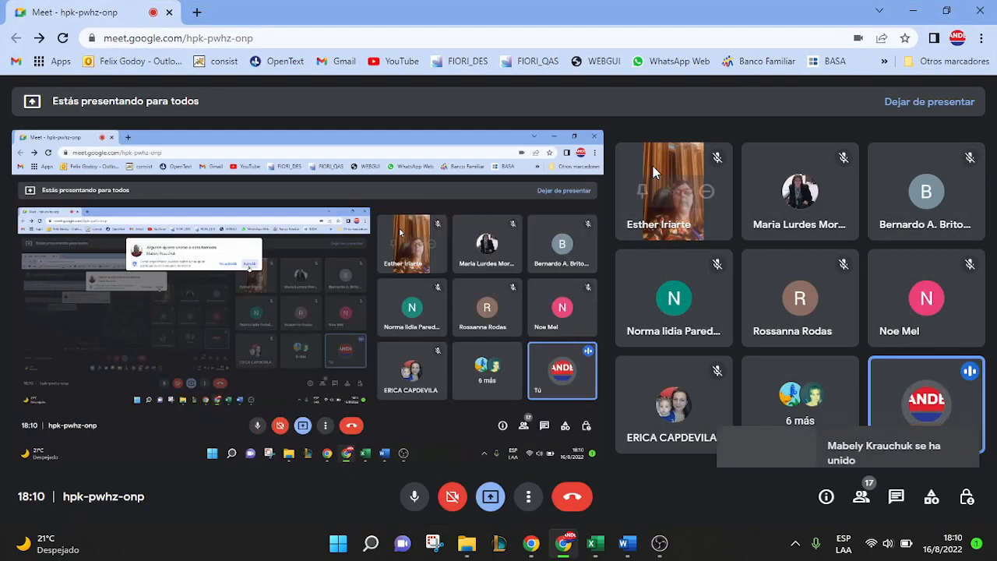
click(915, 10)
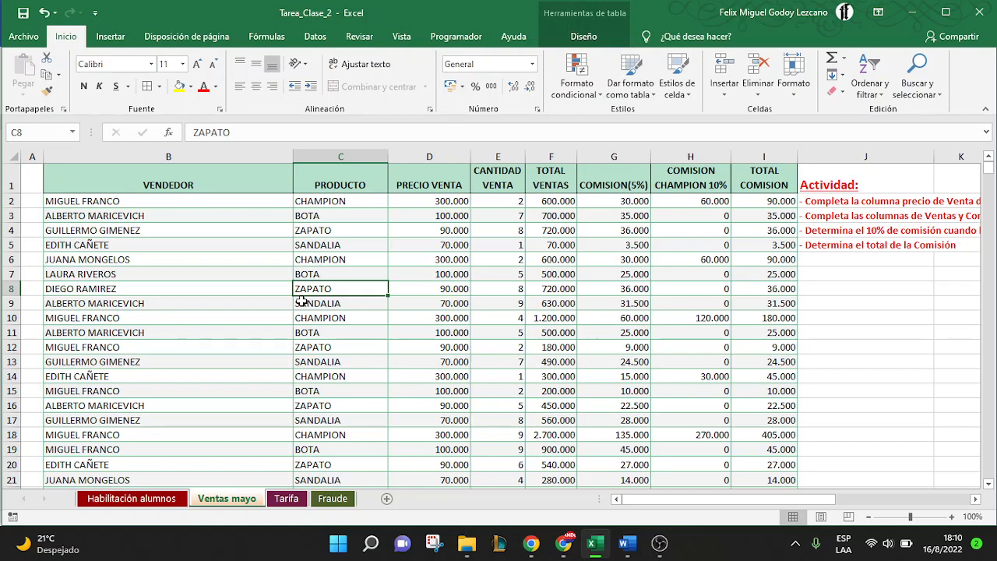
- Enlarge the Ventas mayo sheet to 120% and inspect the records in the VENDEDOR column
click(176, 242)
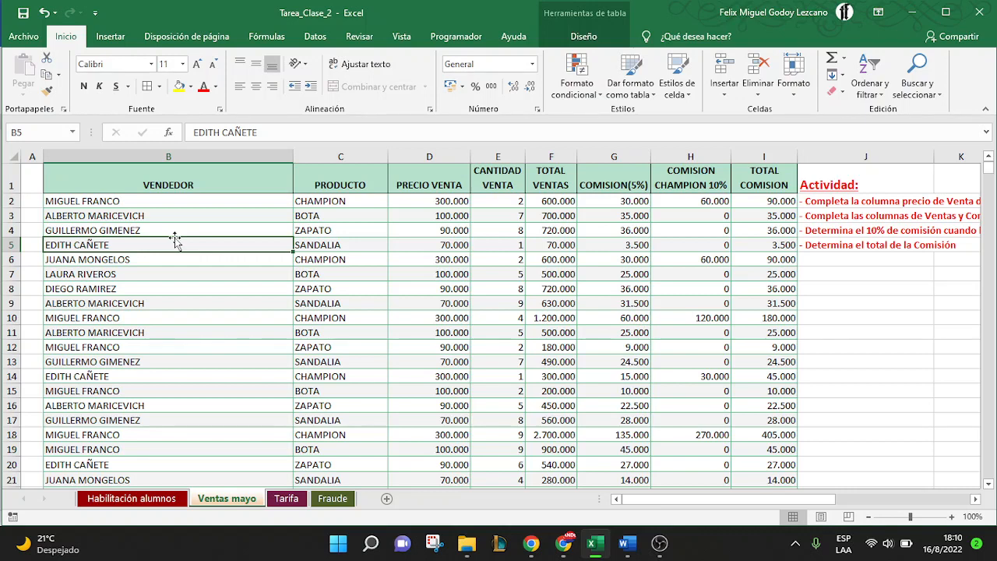
click(172, 200)
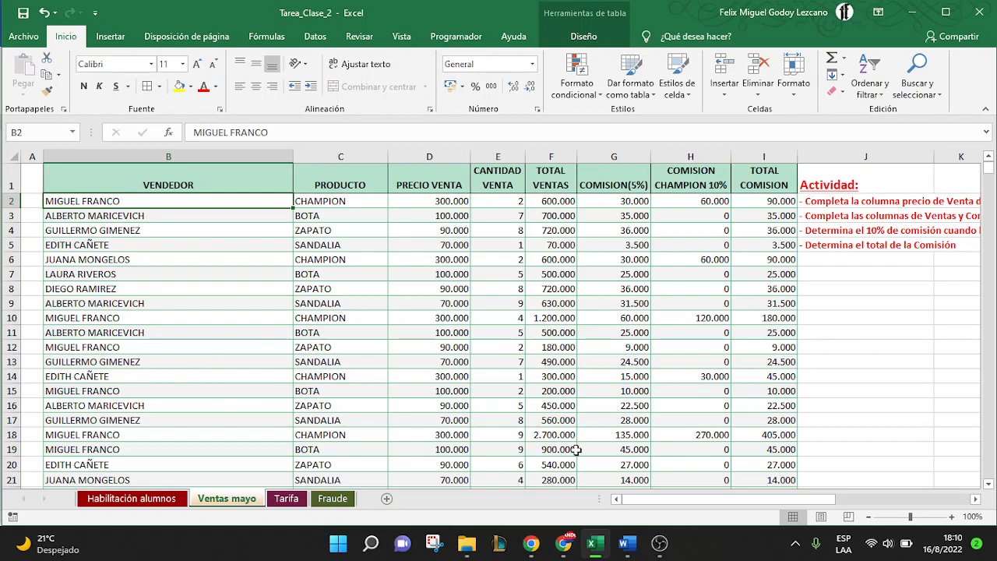
click(952, 516)
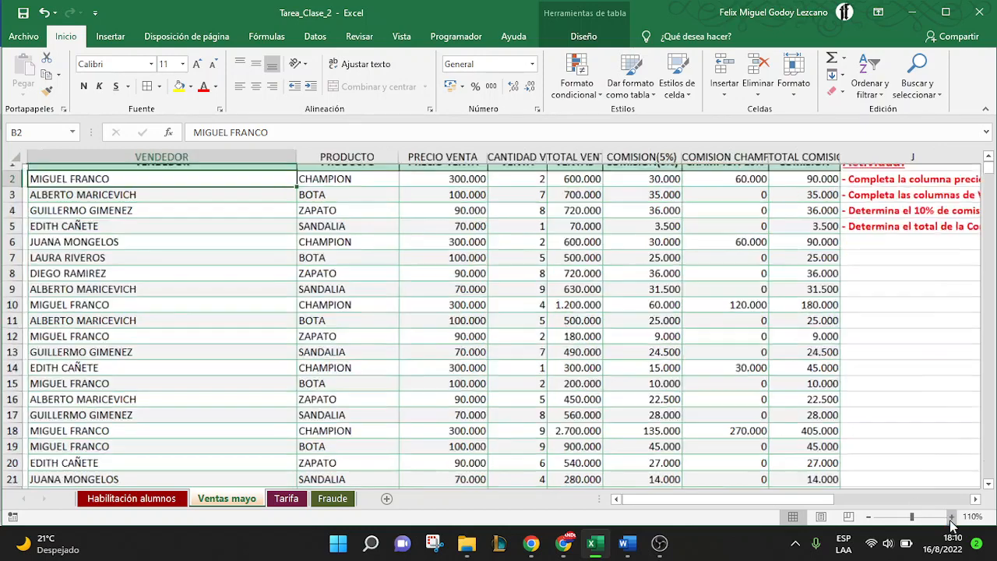
click(951, 516)
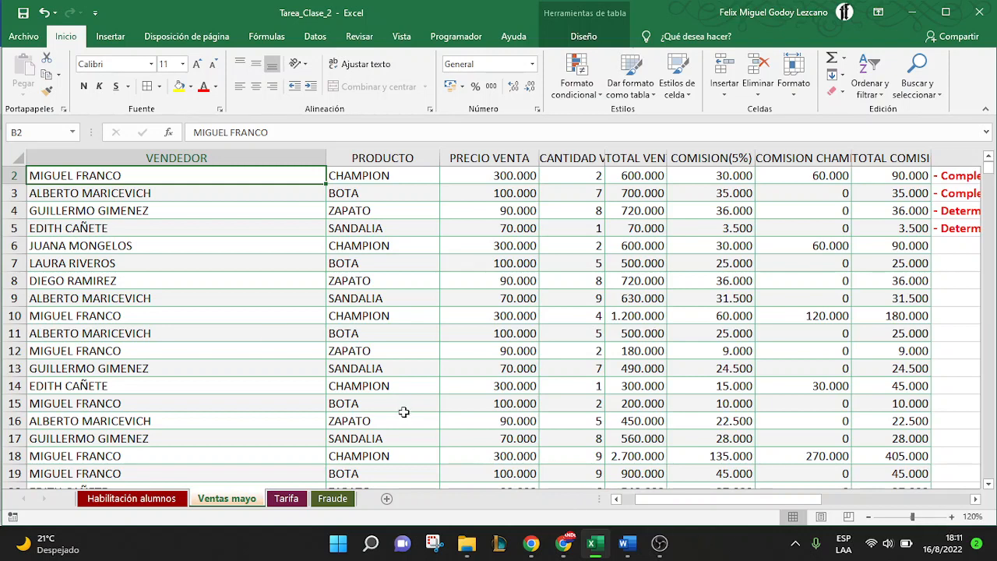
click(258, 331)
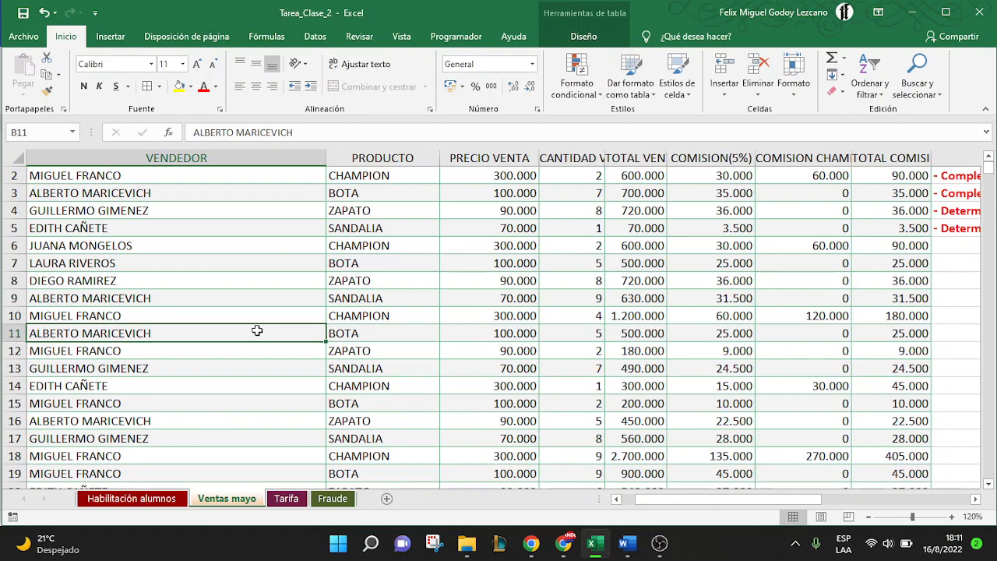
- Go back up the Ventas mayo sheet to the VENDEDOR header in cell B1
key(Left)
key(Up)
key(Up)
key(Up)
key(Up)
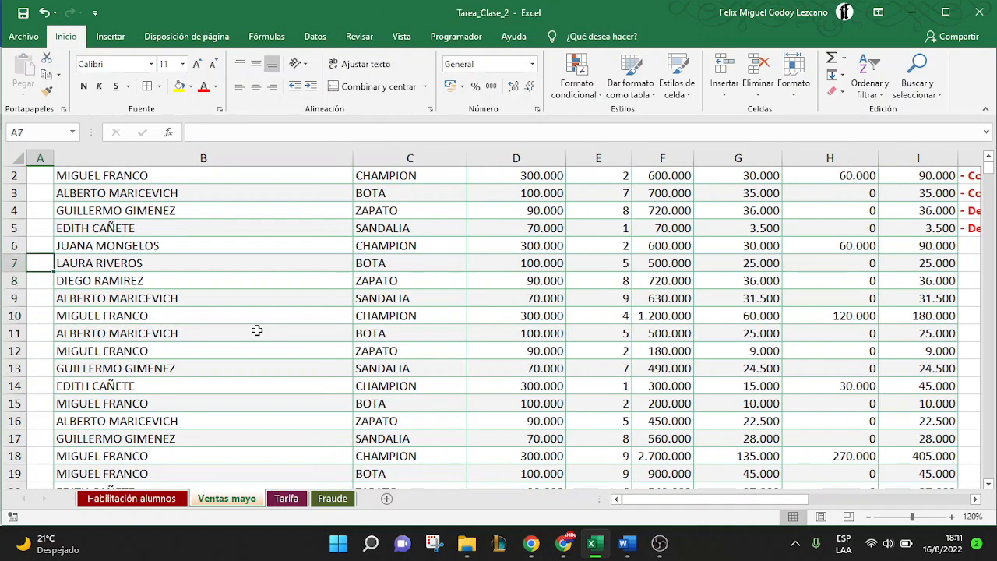
key(Up)
key(Up)
key(Up)
key(Up)
key(Up)
key(Up)
key(Right)
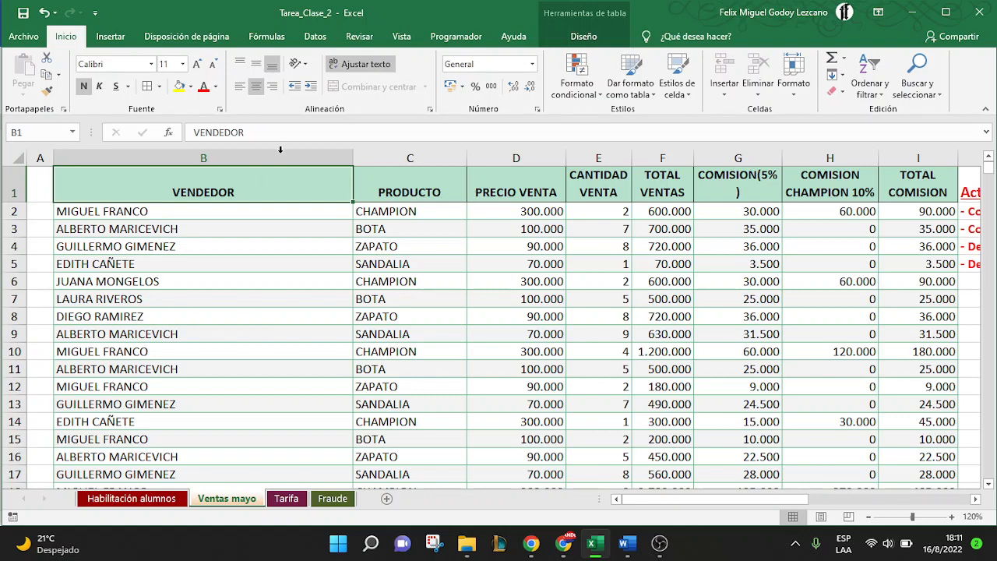
- Show the data sorting commands and examine sample cells in the PRODUCTO, PRECIO VENTA and VENDEDOR columns, ending on the VENDEDOR header
click(315, 36)
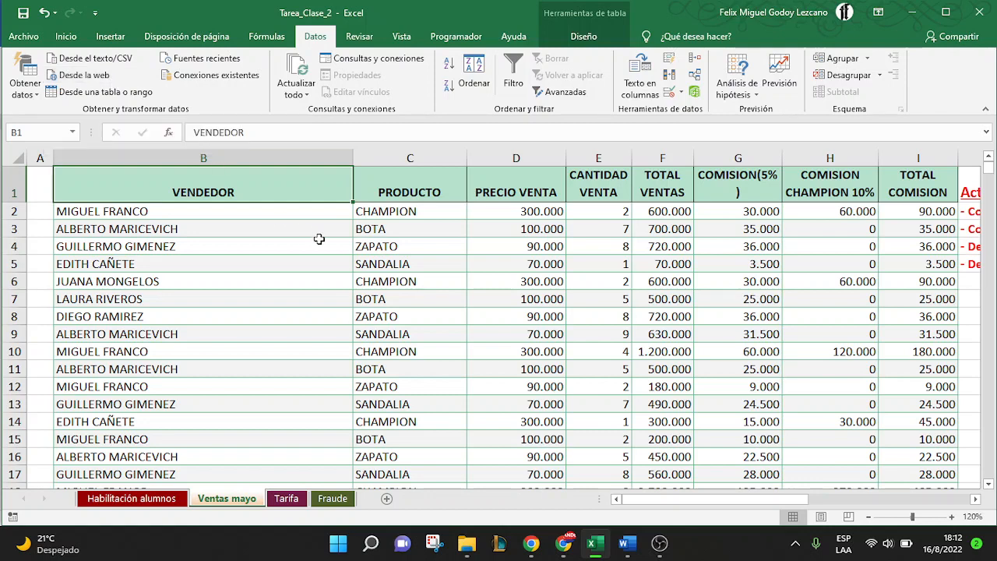
click(444, 208)
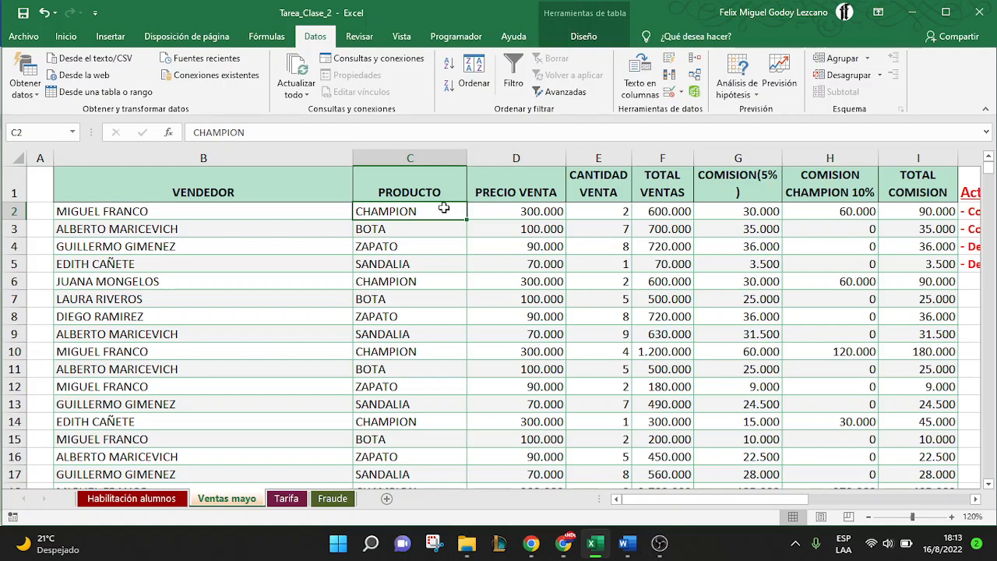
click(555, 264)
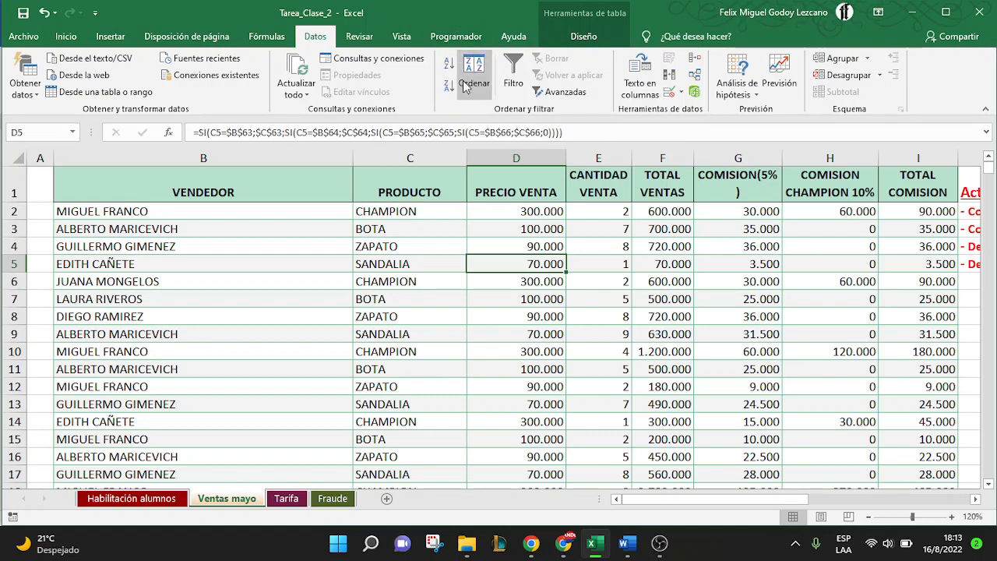
click(276, 211)
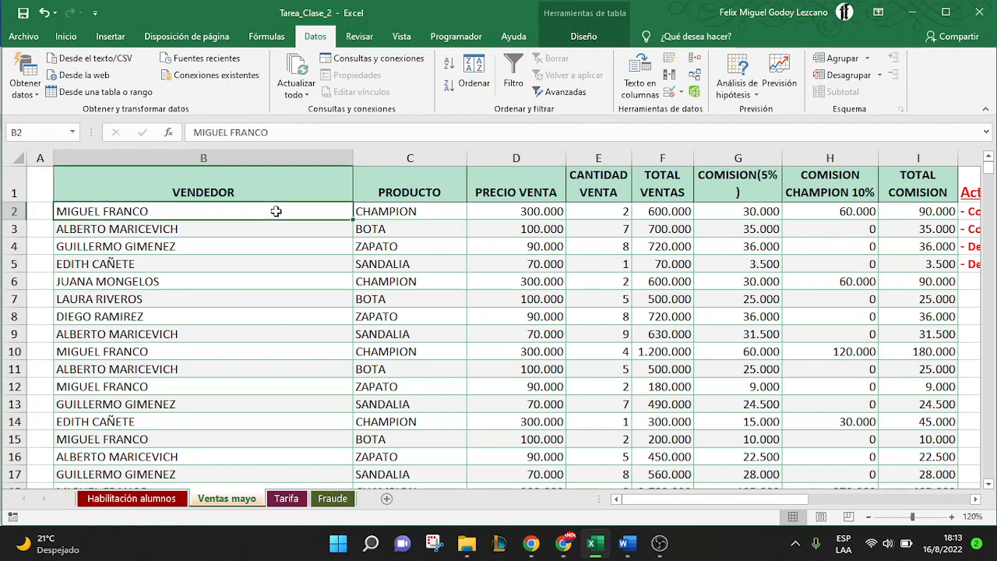
click(530, 211)
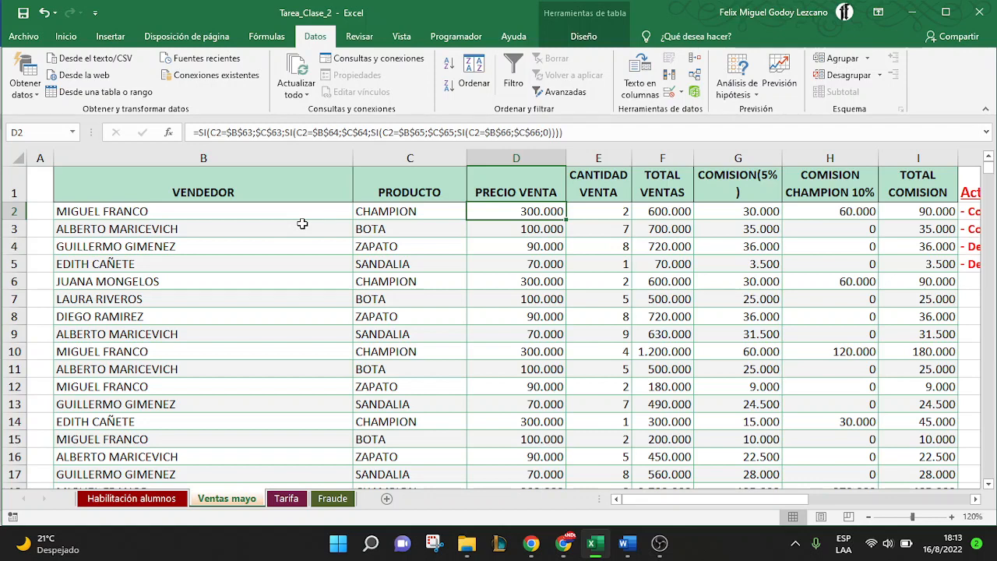
click(224, 197)
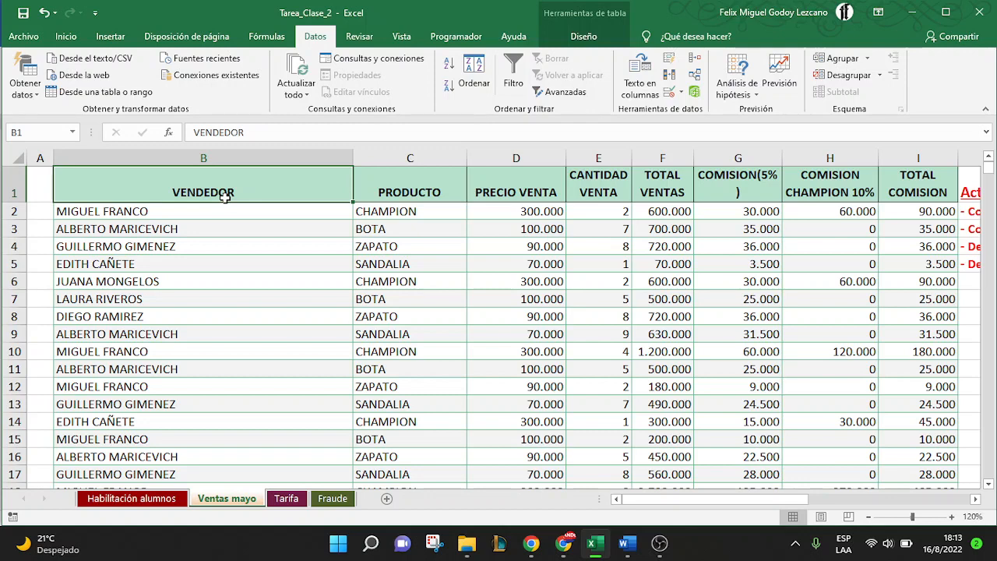
- Highlight the header row from VENDEDOR to TOTAL COMISION to present the table's fields, finishing on the TOTAL COMISION header
key(shift+Right)
key(shift+Right)
key(shift+Right)
key(shift+Right)
key(shift+Right)
key(shift+Right)
key(shift+Right)
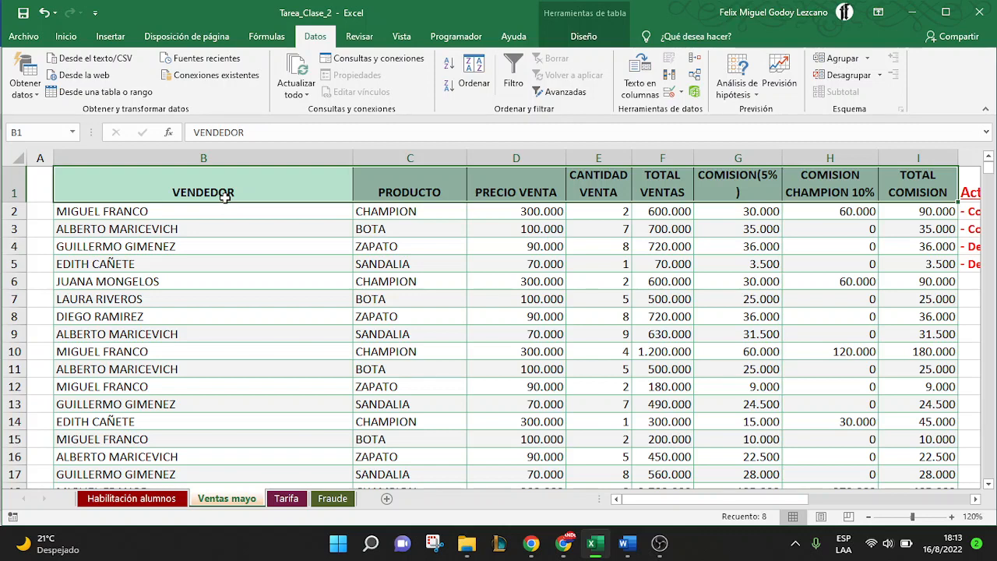
key(ctrl+q)
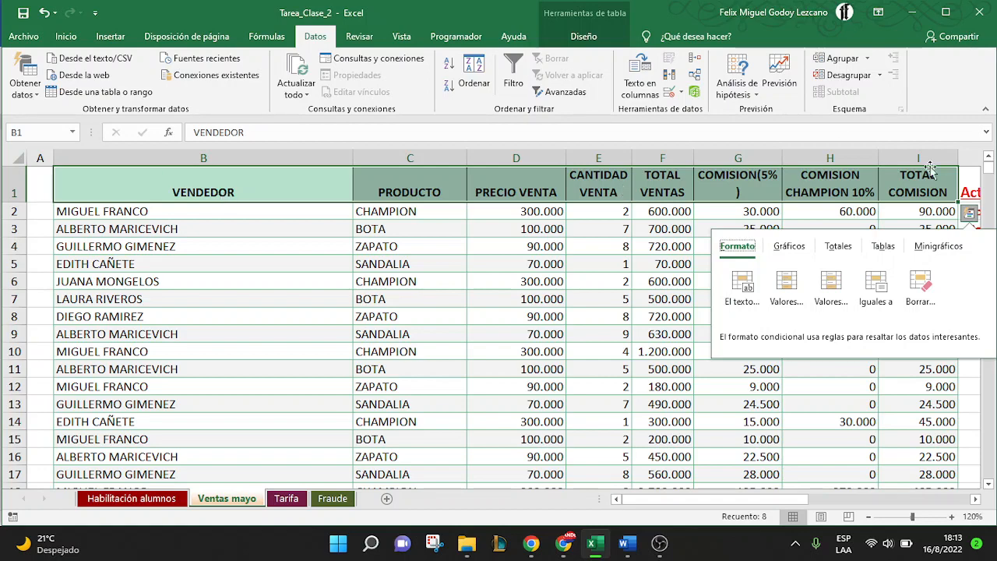
click(906, 181)
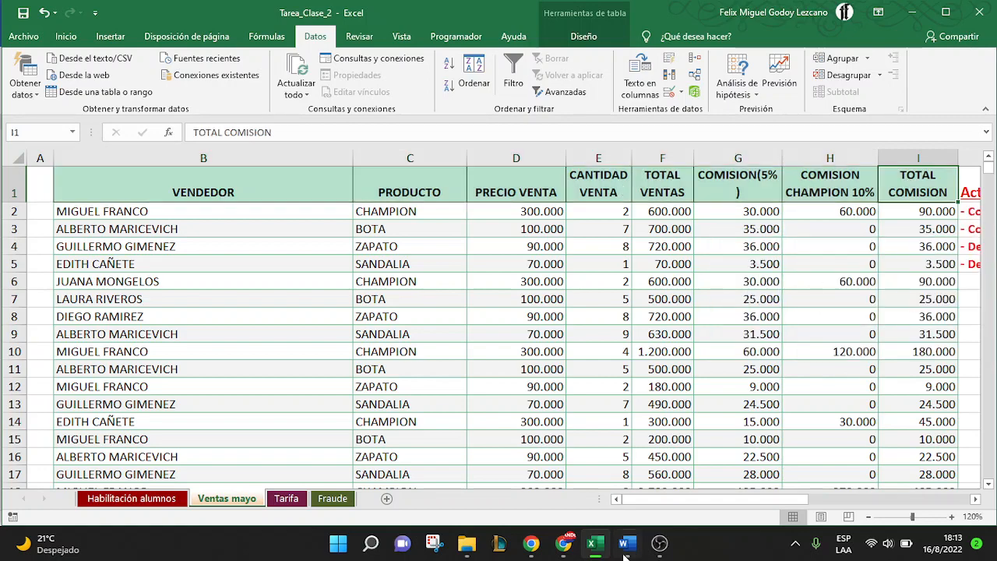
- Switch to the Google Meet call, admit the participant asking to join and go back to the Excel workbook
click(572, 550)
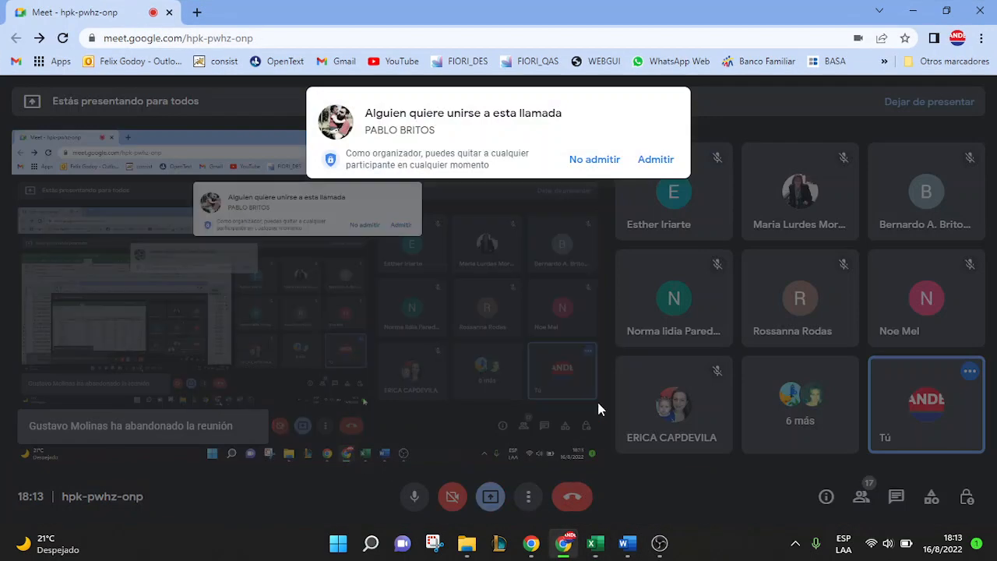
click(656, 160)
key(alt+Tab)
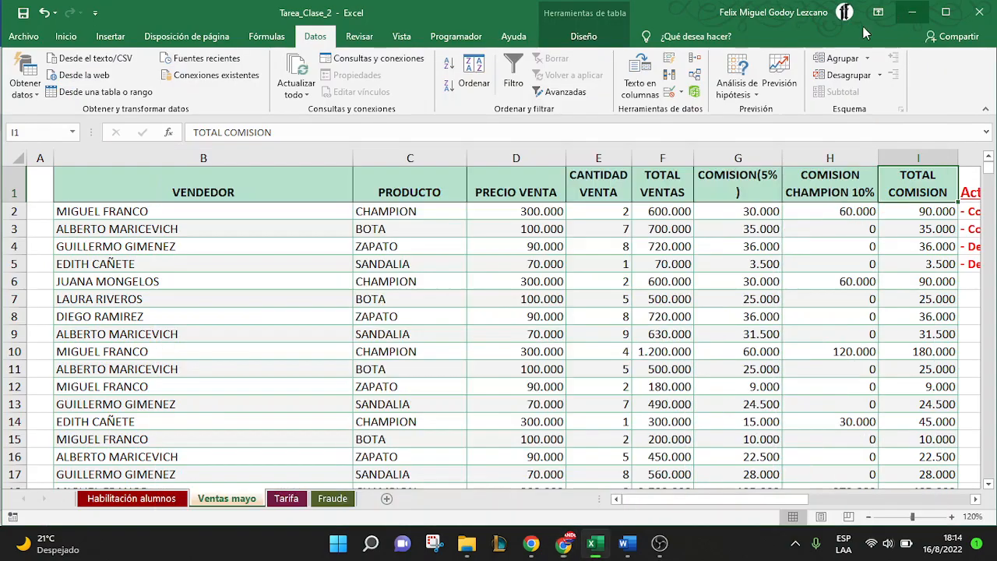
- Select the whole sales table, B1:I60, from the VENDEDOR header to the last record under TOTAL COMISION
click(65, 196)
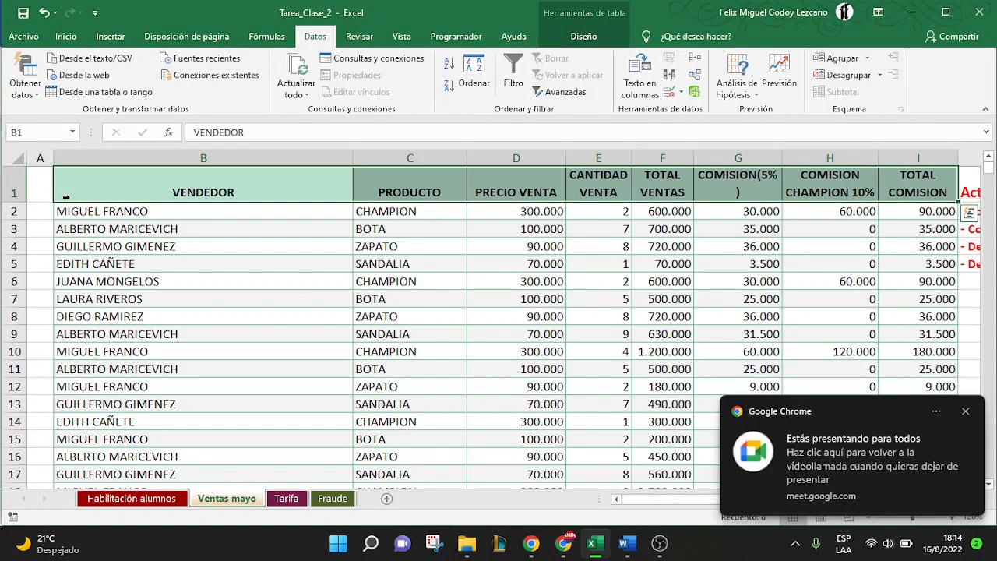
key(ctrl+shift+Right)
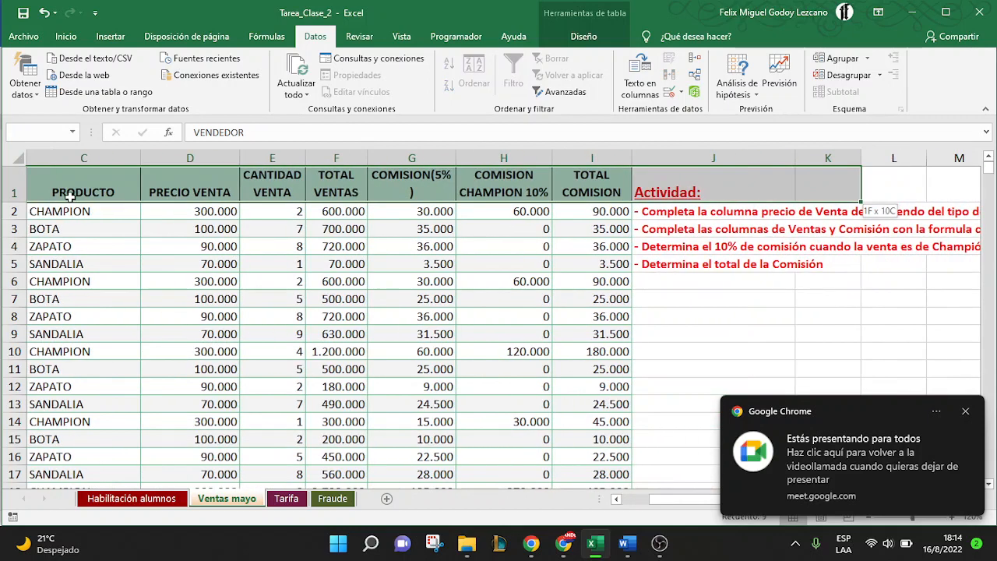
key(Left)
key(Right)
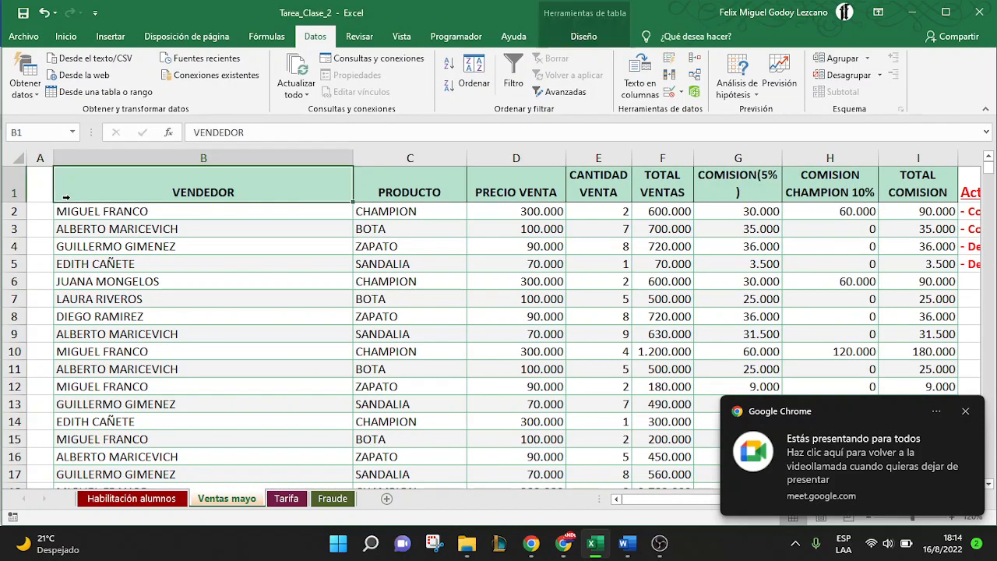
key(shift+Right)
key(shift+Right)
key(shift+Right)
key(shift+Right)
key(shift+Right)
key(shift+Right)
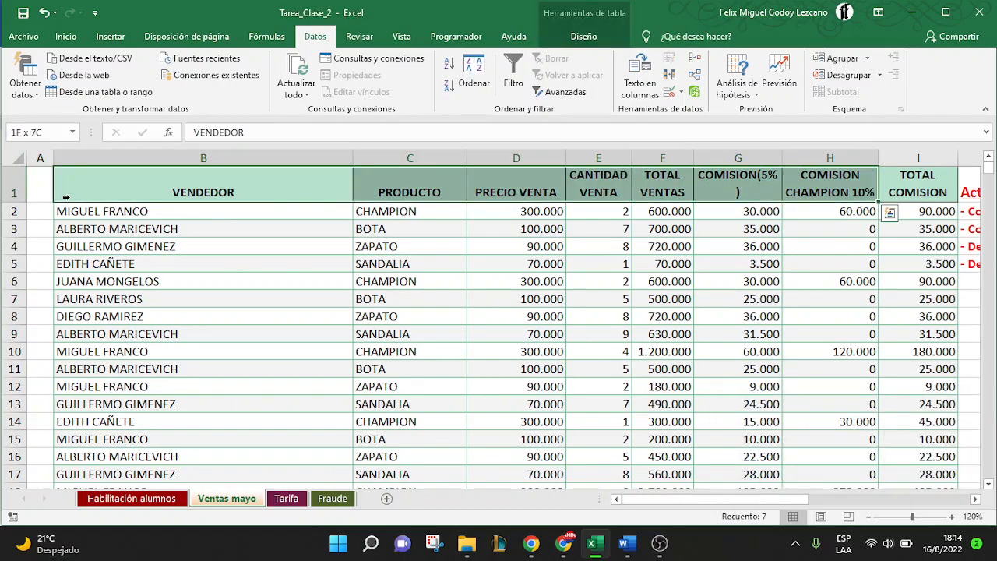
key(shift+Right)
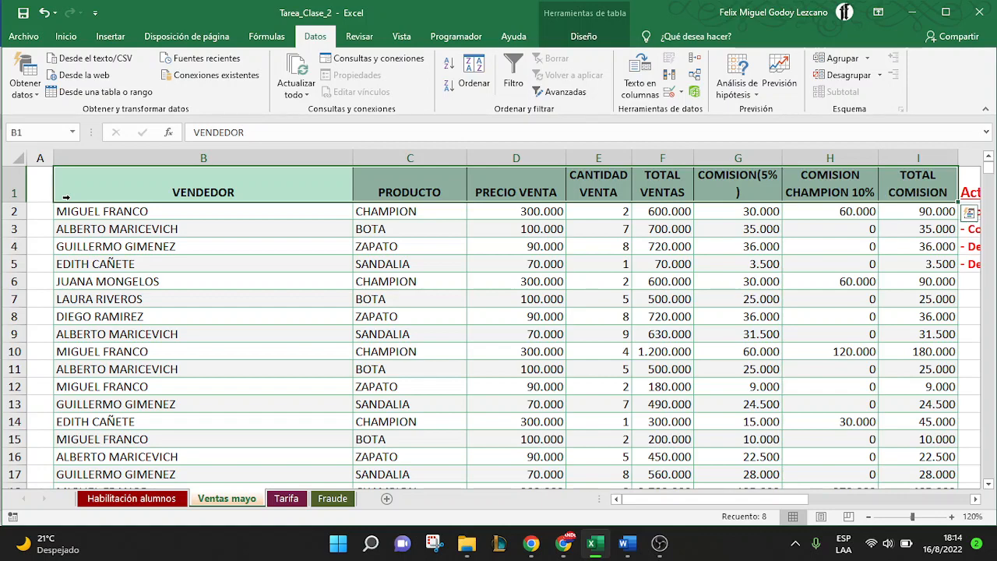
key(ctrl+shift+Down)
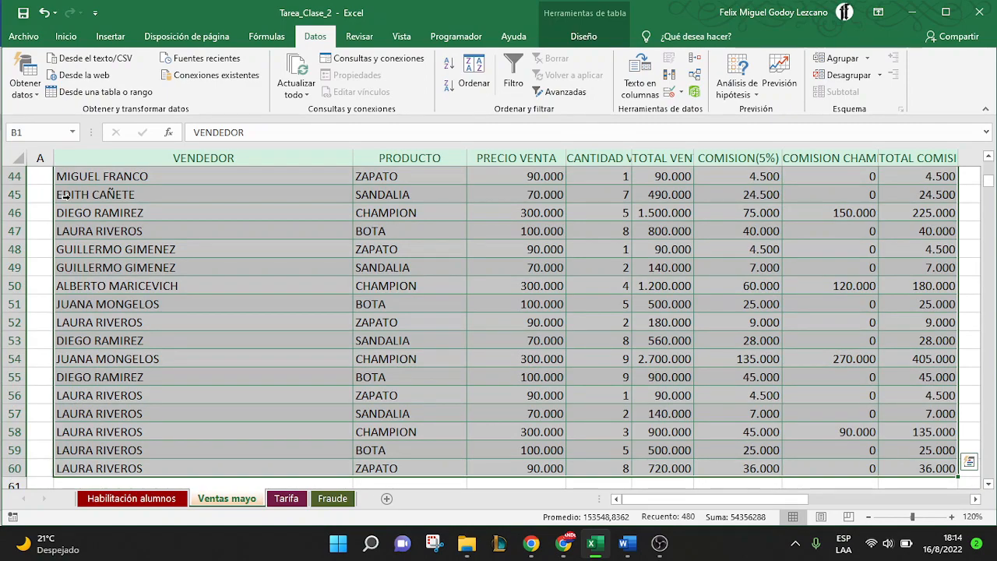
scroll(66, 196, up, 14)
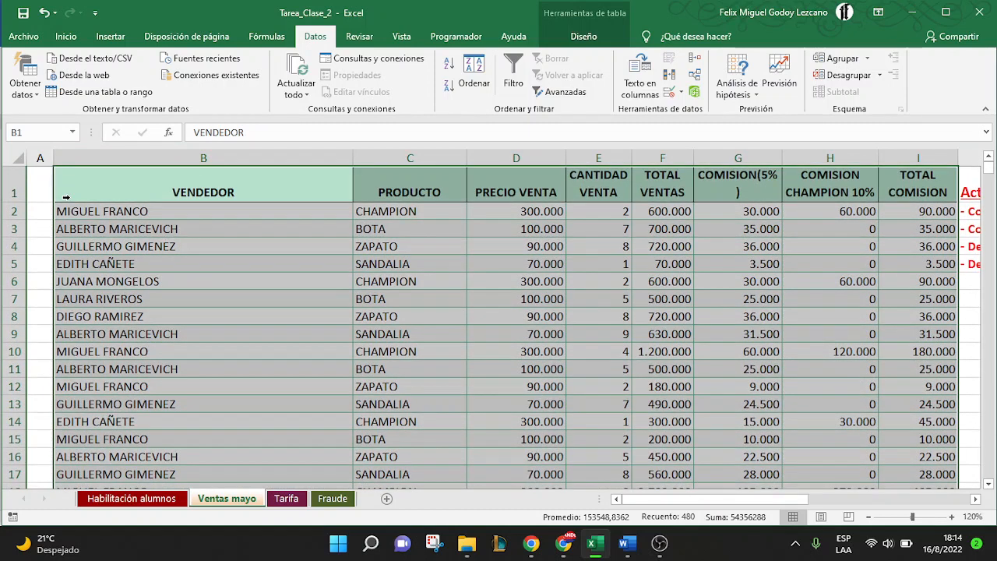
- Open the custom Sort dialog, review the columns available for sorting and move the dialog clear of the header row
click(475, 84)
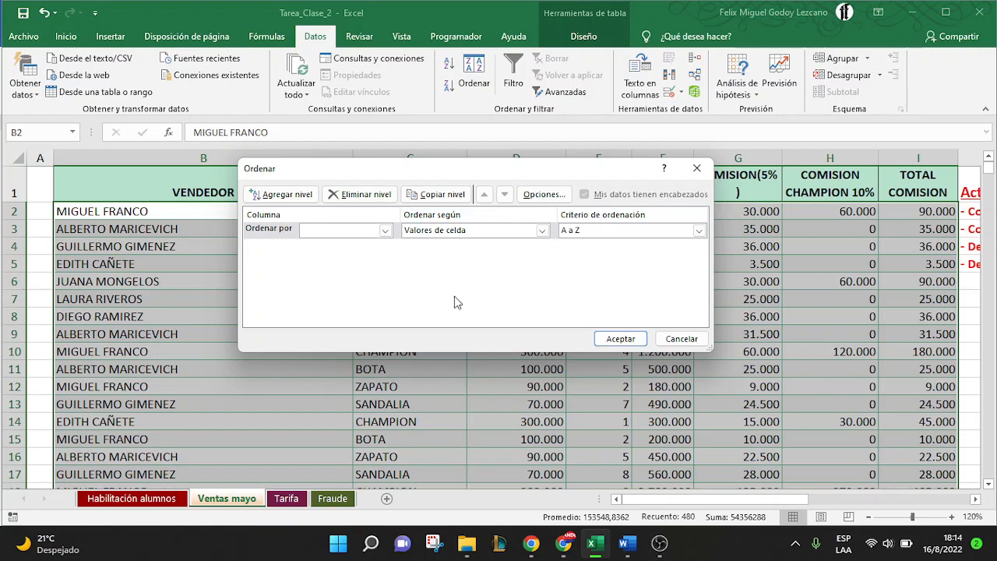
click(385, 231)
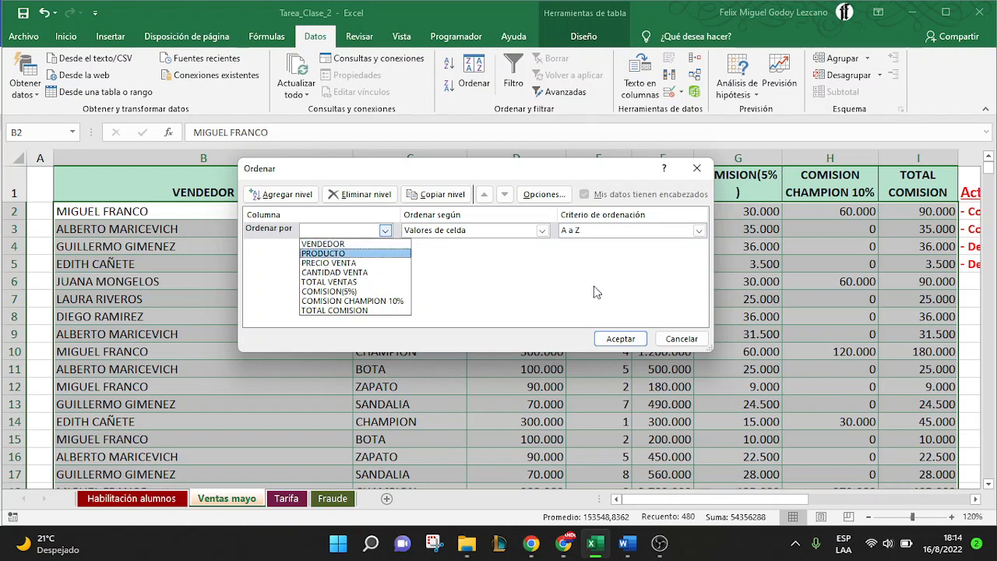
click(684, 345)
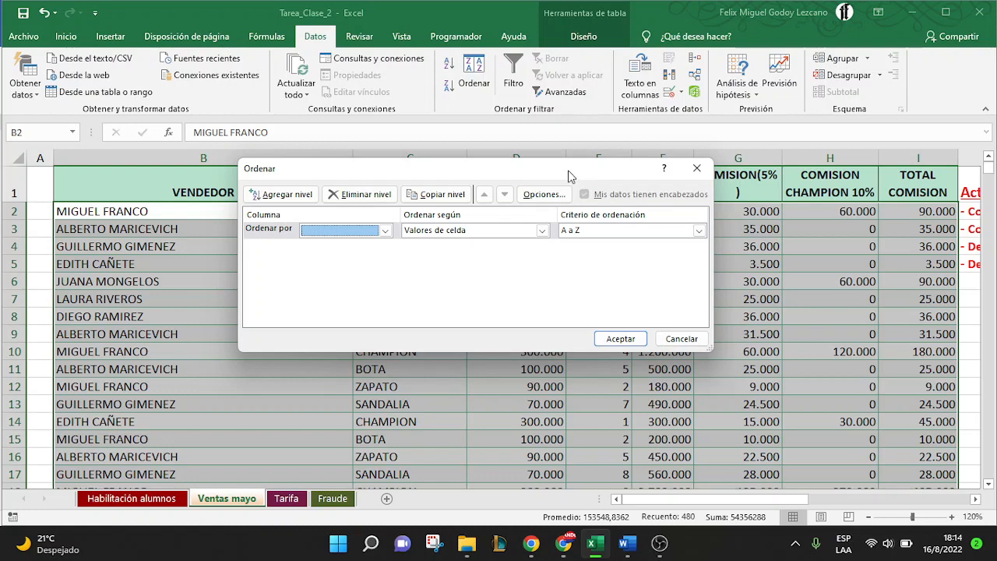
drag(569, 176, 574, 275)
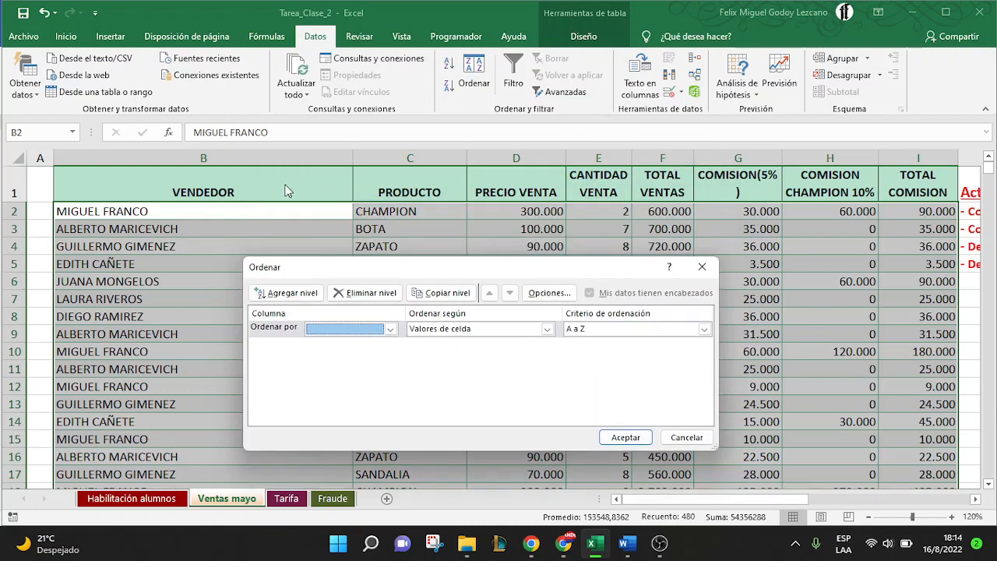
drag(489, 267, 446, 201)
click(345, 264)
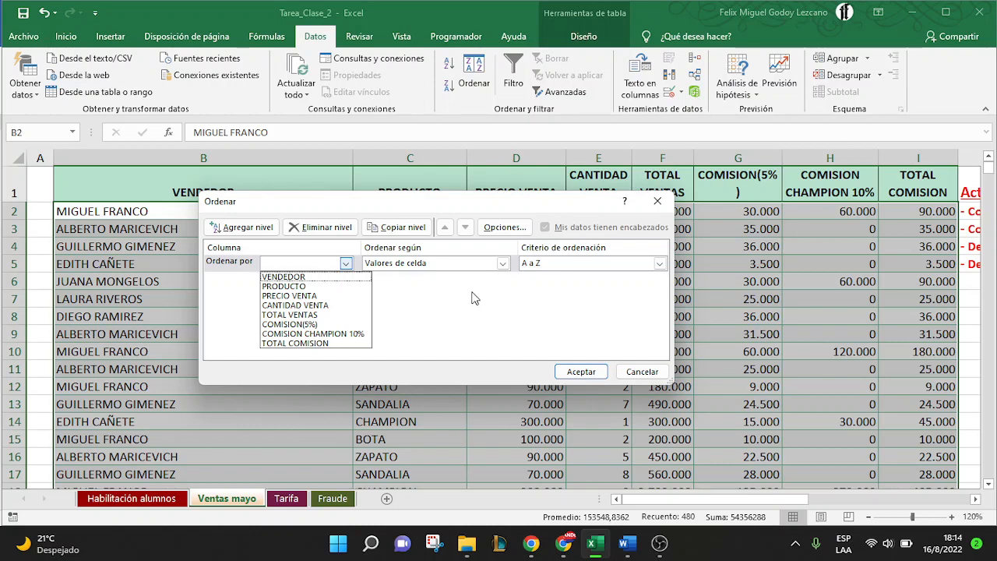
click(409, 206)
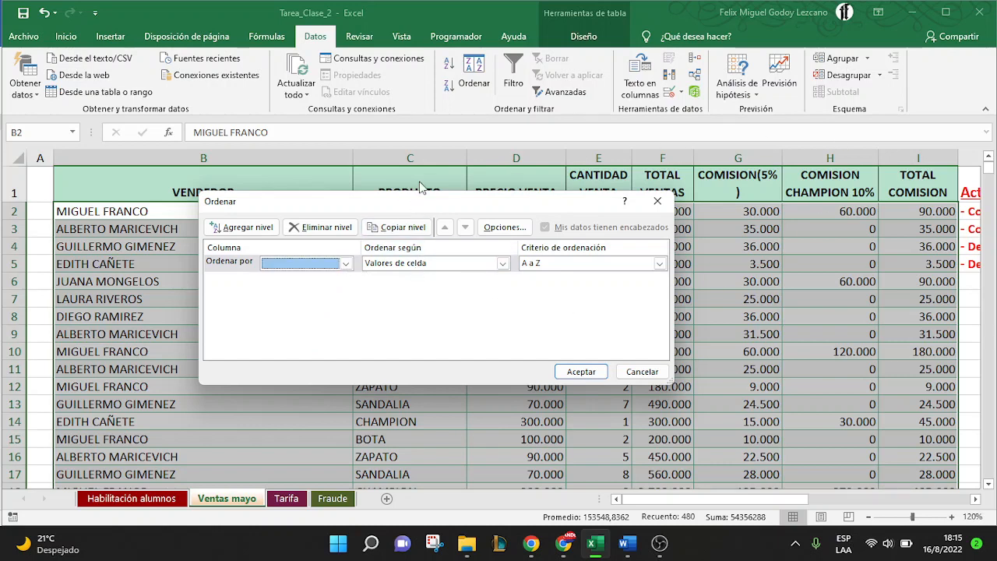
drag(428, 201, 441, 238)
- Sort the table by the VENDEDOR column on cell values in A to Z order
click(358, 300)
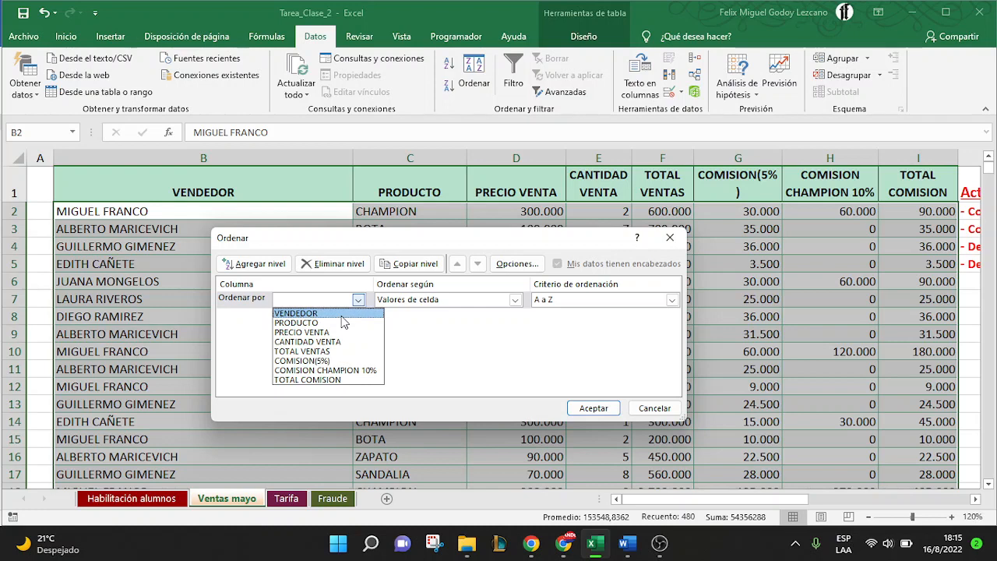
click(341, 314)
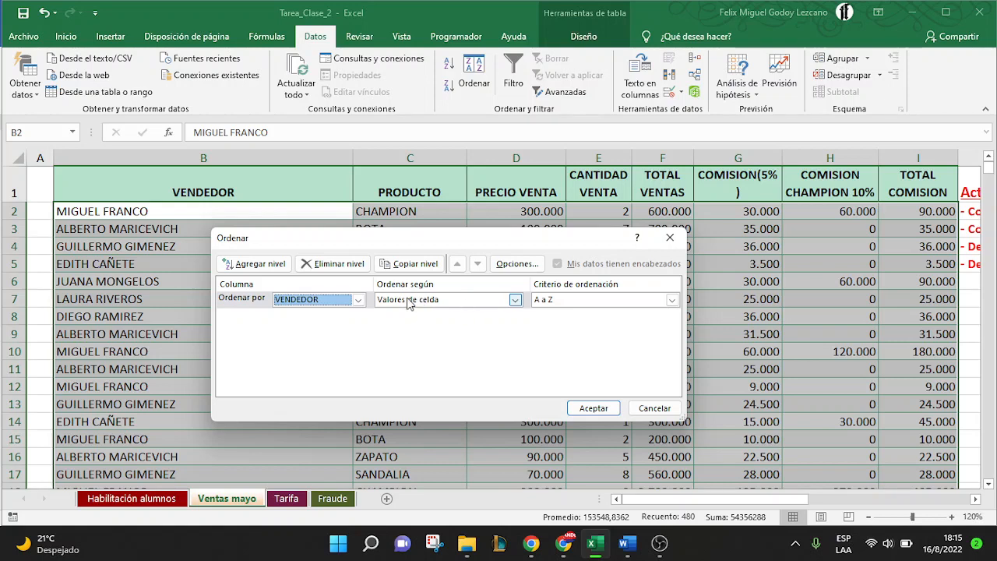
click(594, 302)
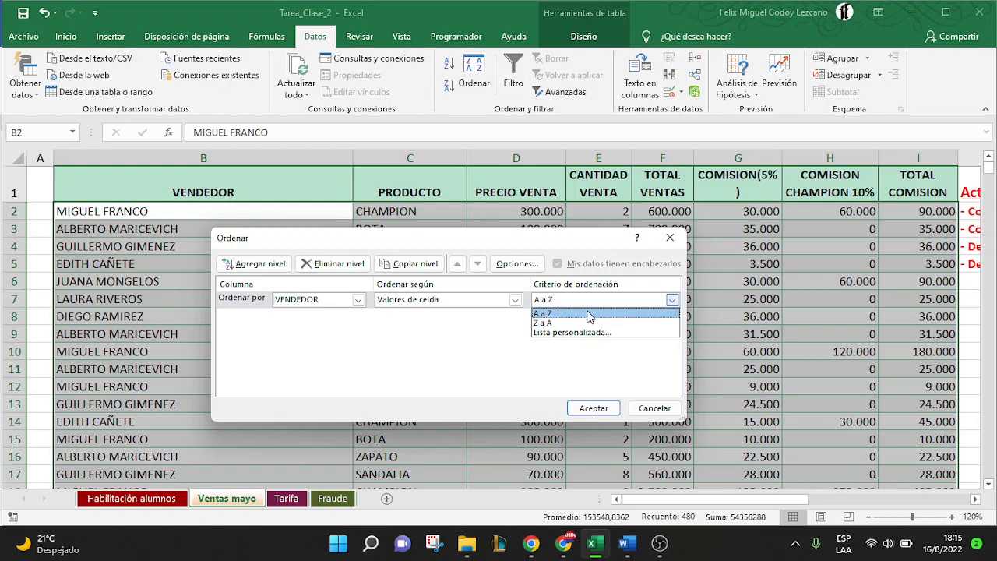
click(592, 314)
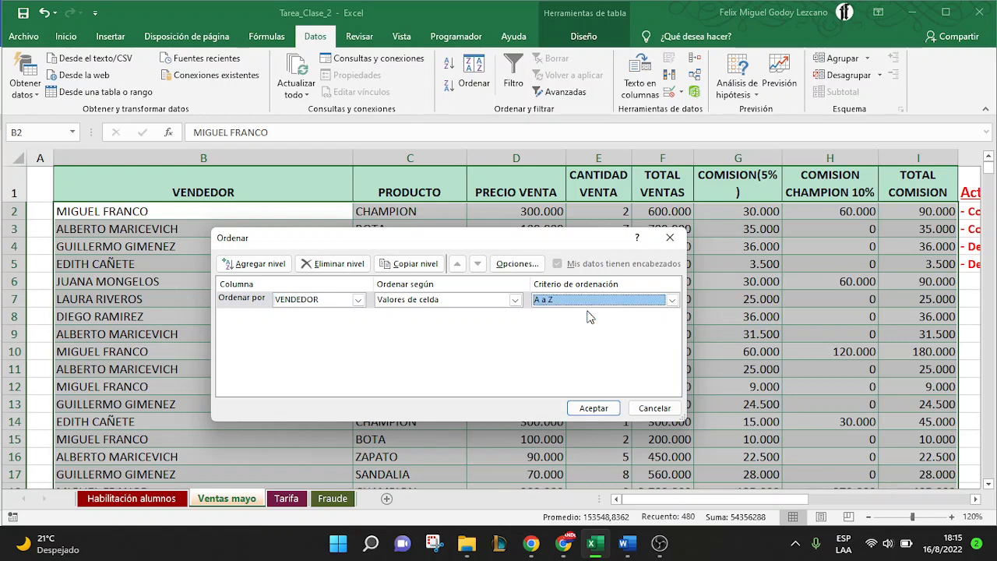
click(592, 409)
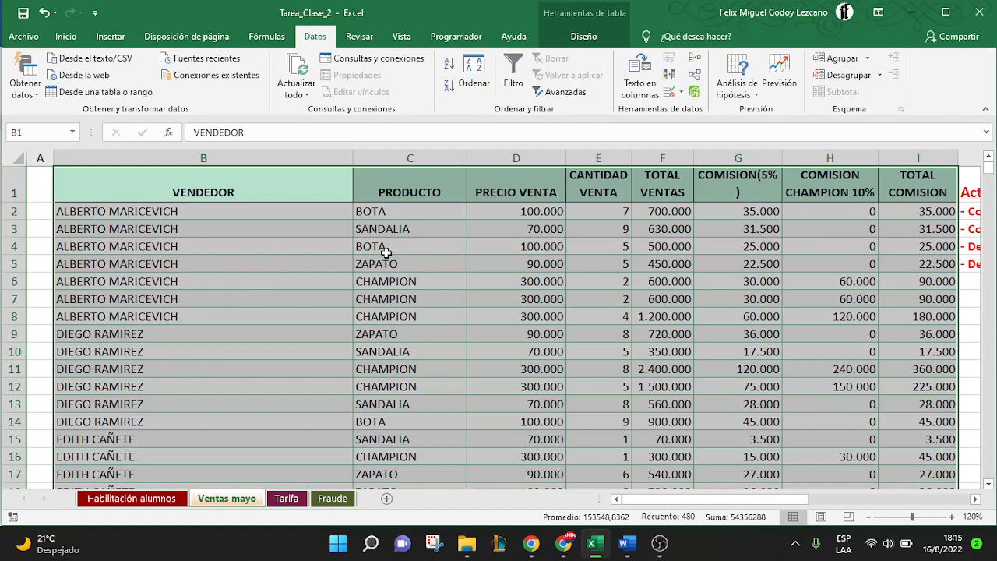
- Select the VENDEDOR column data, review its criteria in the custom Sort dialog and leave the dialog without sorting
click(295, 185)
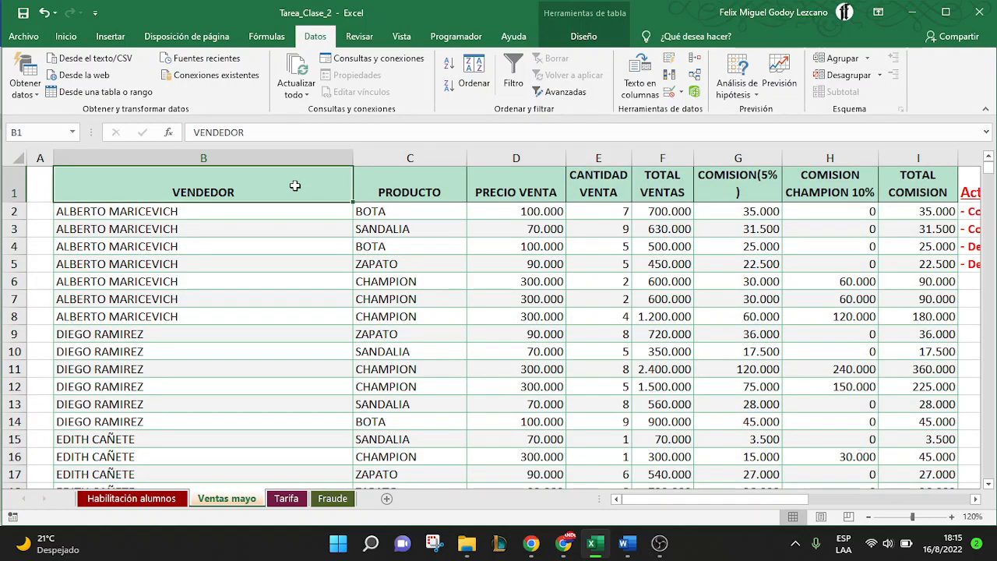
key(ctrl+shift+Down)
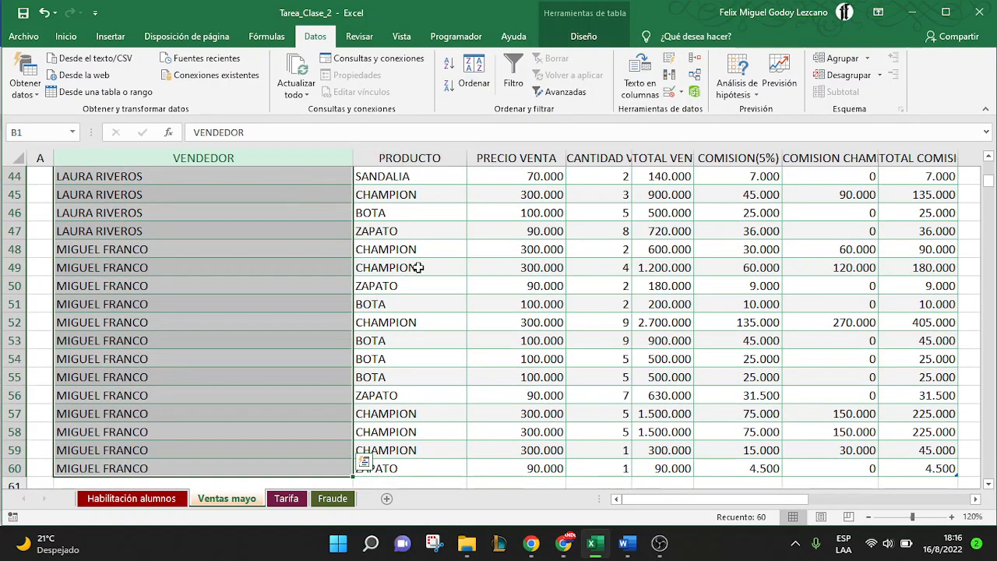
scroll(418, 267, up, 7)
scroll(419, 267, up, 8)
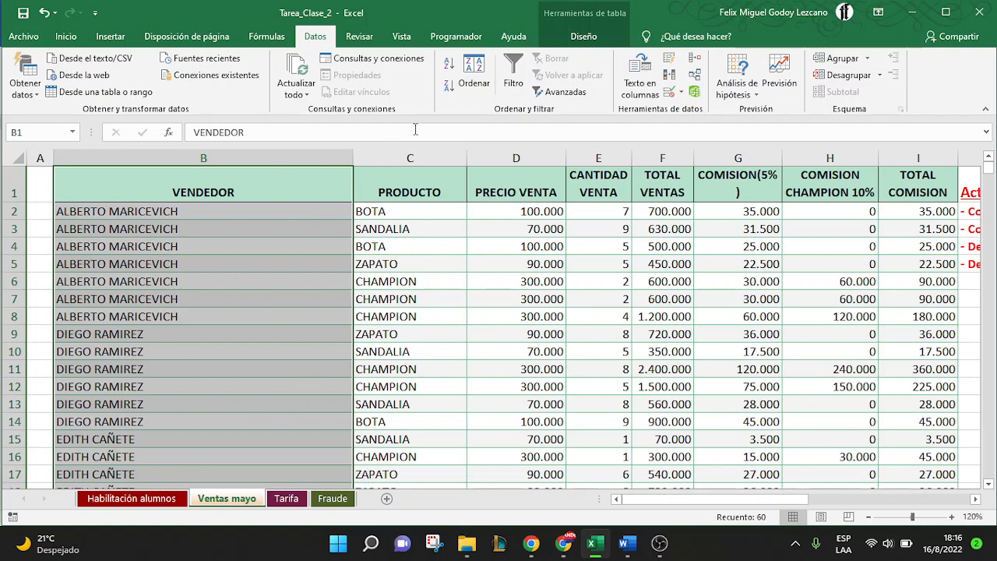
click(477, 78)
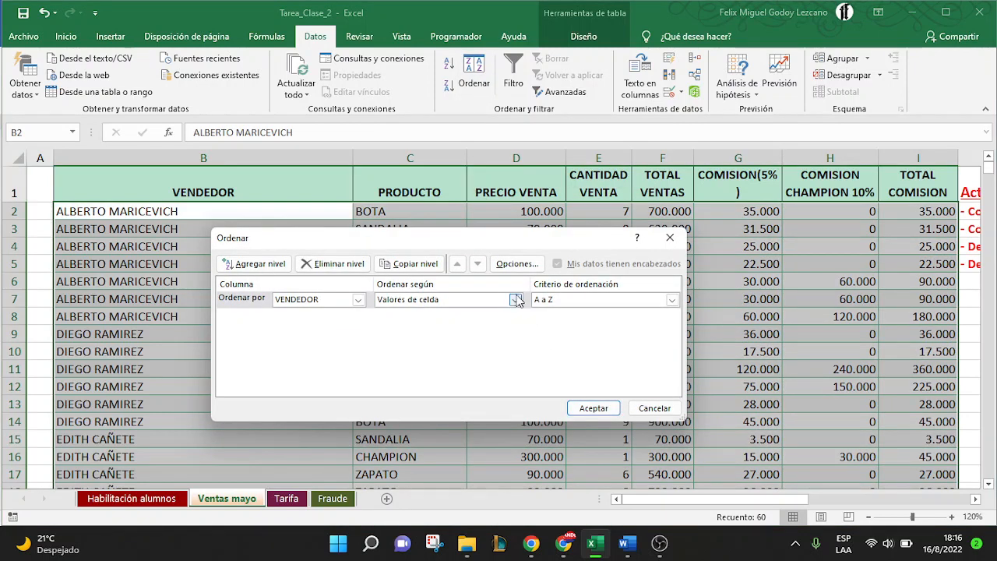
drag(472, 245, 483, 295)
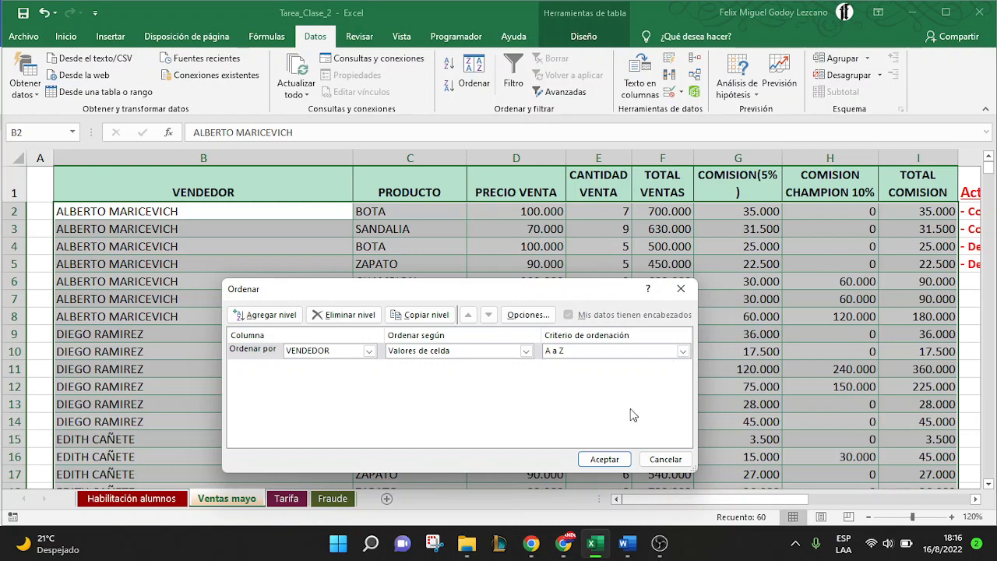
click(665, 459)
- Examine how the sorted records are grouped by seller, highlighting the VENDEDOR names from B2 down through the first two sellers
click(213, 213)
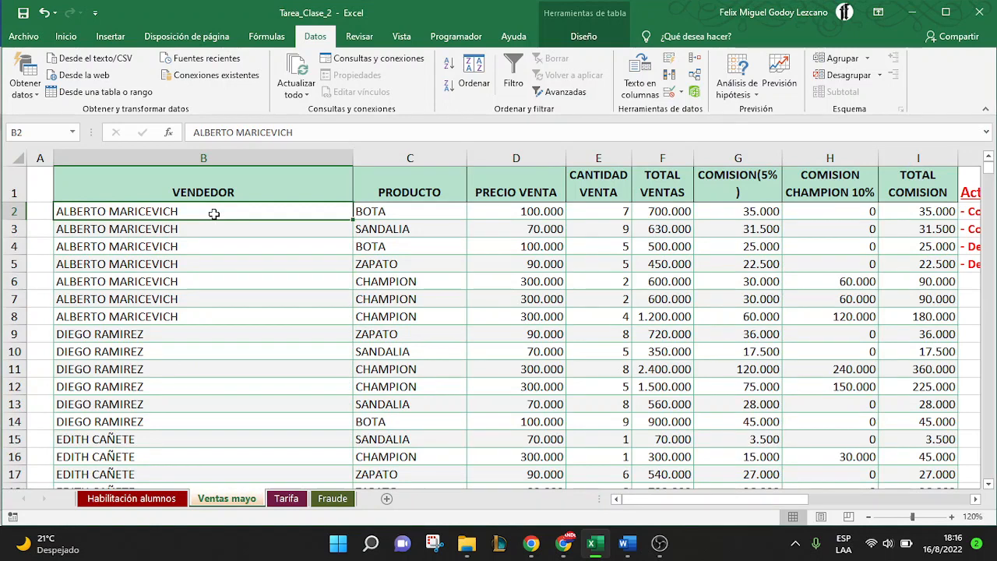
key(shift+Down)
key(shift+Down)
key(shift+Down)
key(shift+Down)
key(shift+Down)
key(shift+Down)
key(shift+Down)
key(shift+Down)
key(shift+Down)
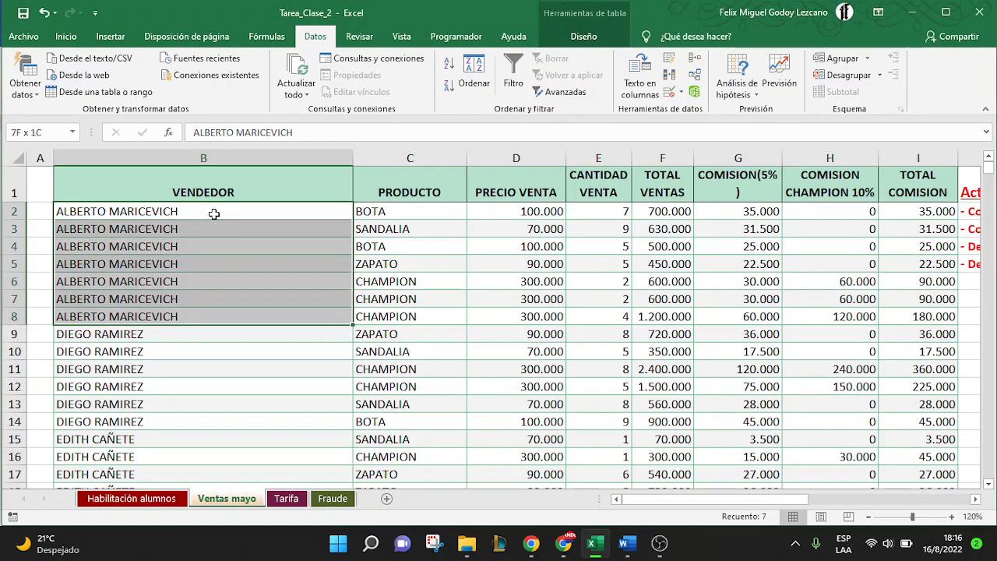
key(shift+Down)
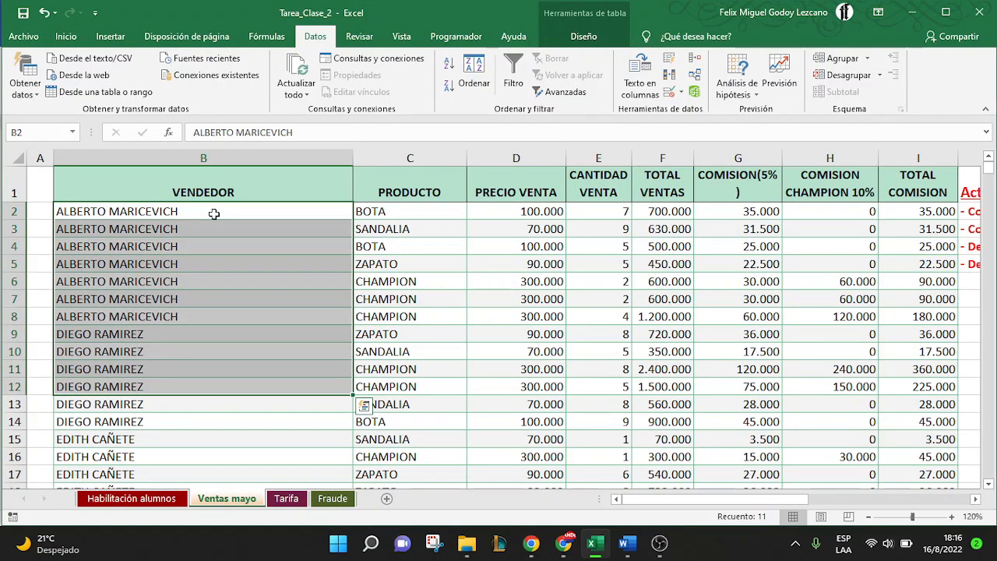
key(shift+Right)
key(shift+Right)
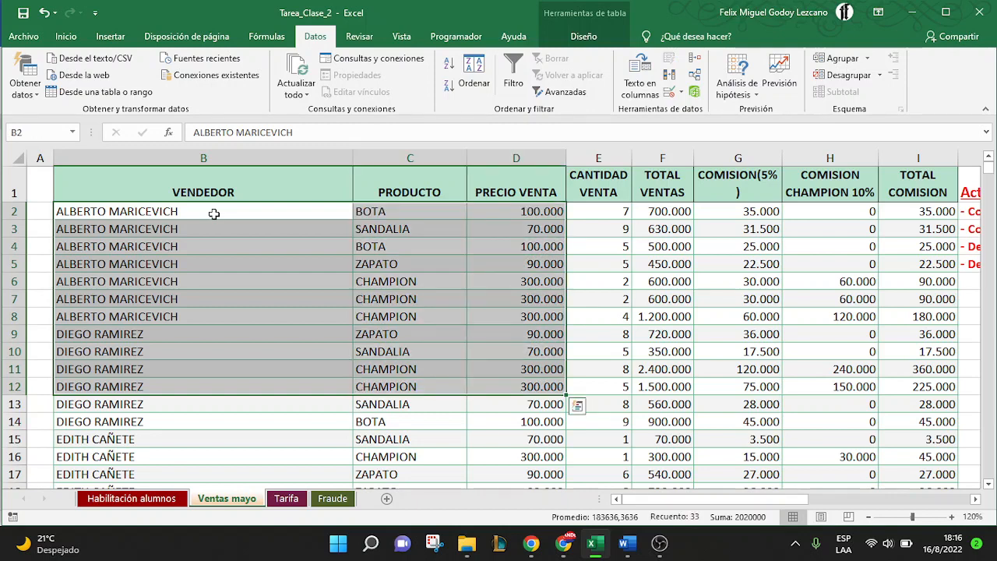
key(Down)
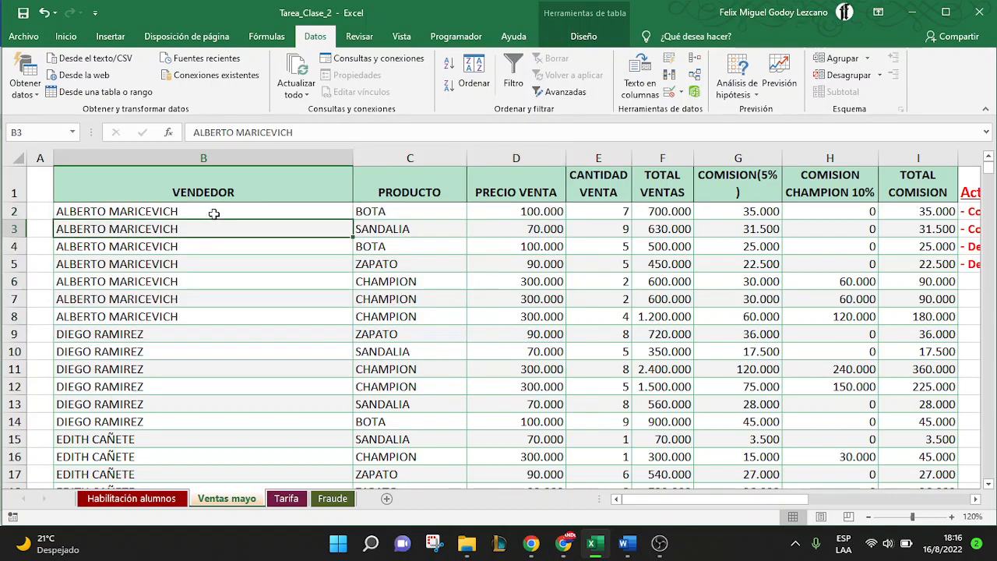
key(Up)
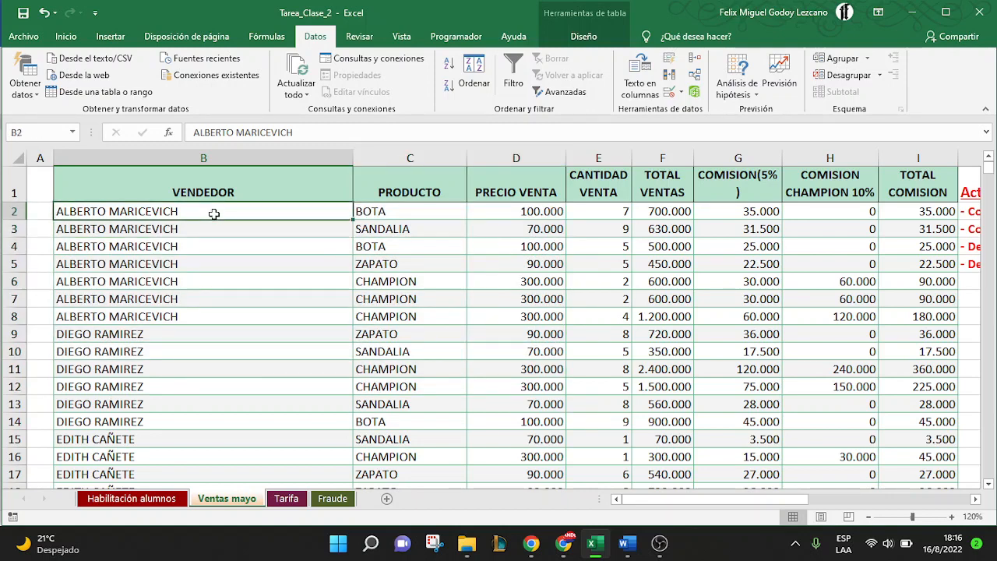
key(shift+Down)
key(shift+Down)
key(shift+Down)
key(shift+Down)
key(shift+Down)
key(shift+Down)
key(shift+Down)
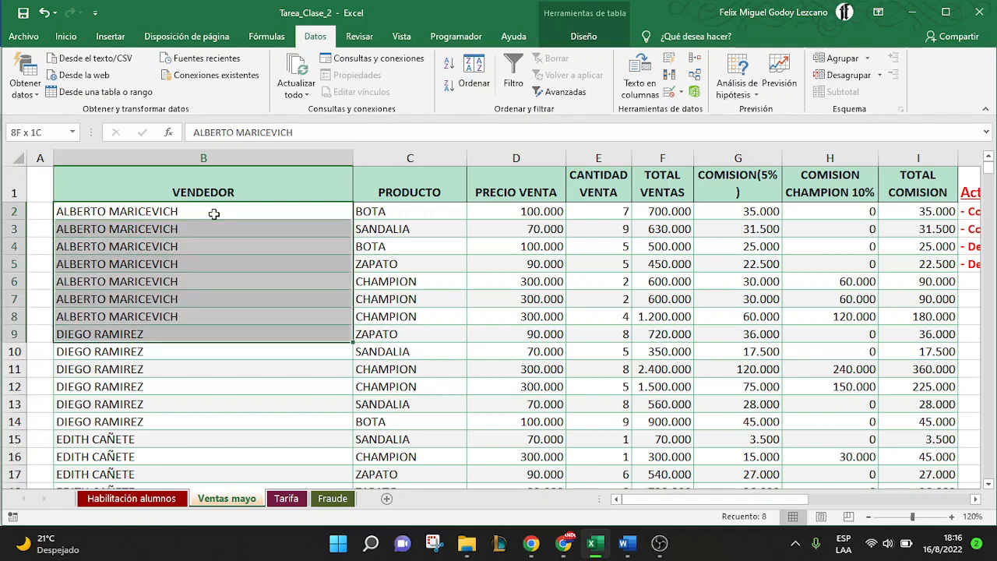
key(shift+Down)
key(shift+Down)
key(shift+Down)
key(shift+Down)
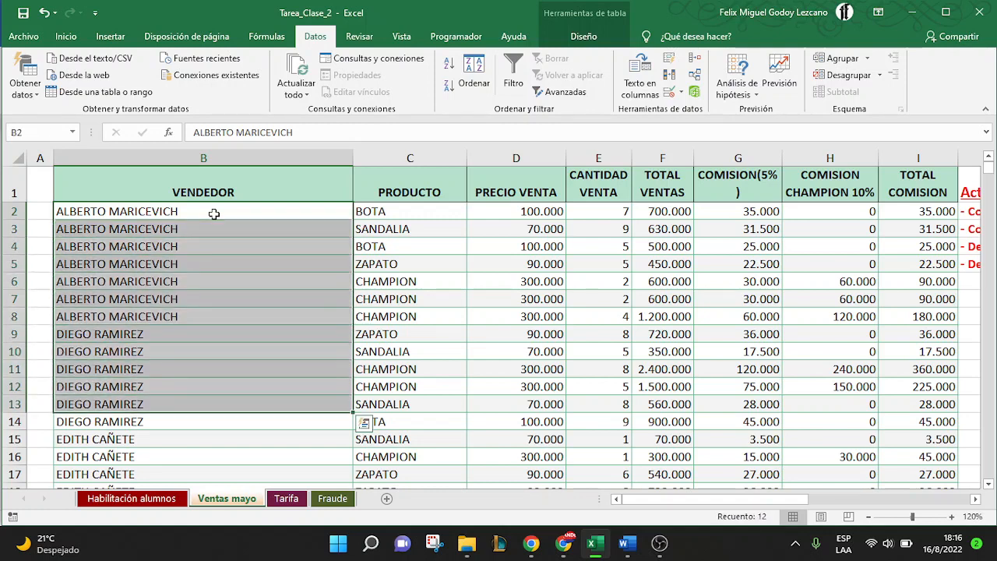
click(214, 213)
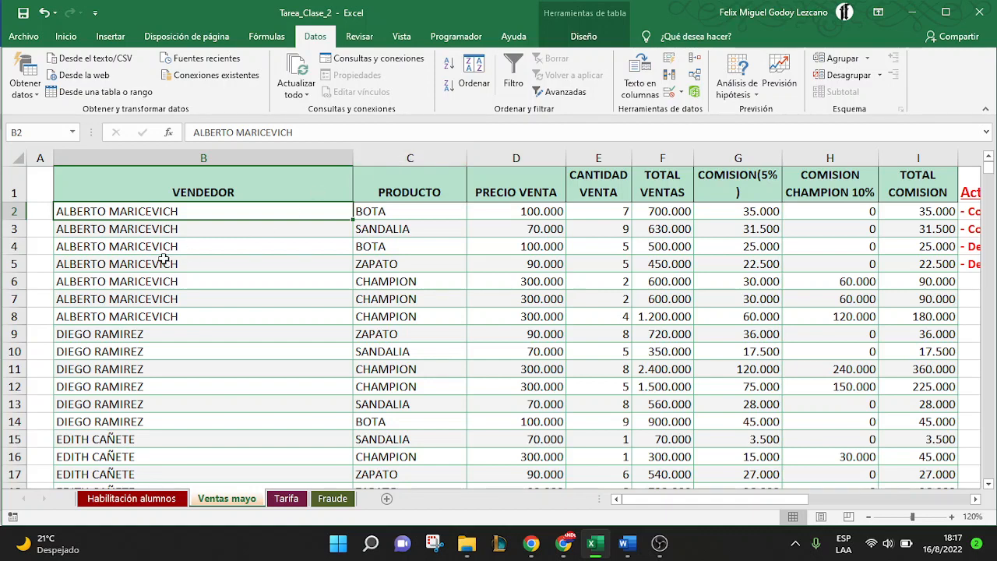
click(87, 240)
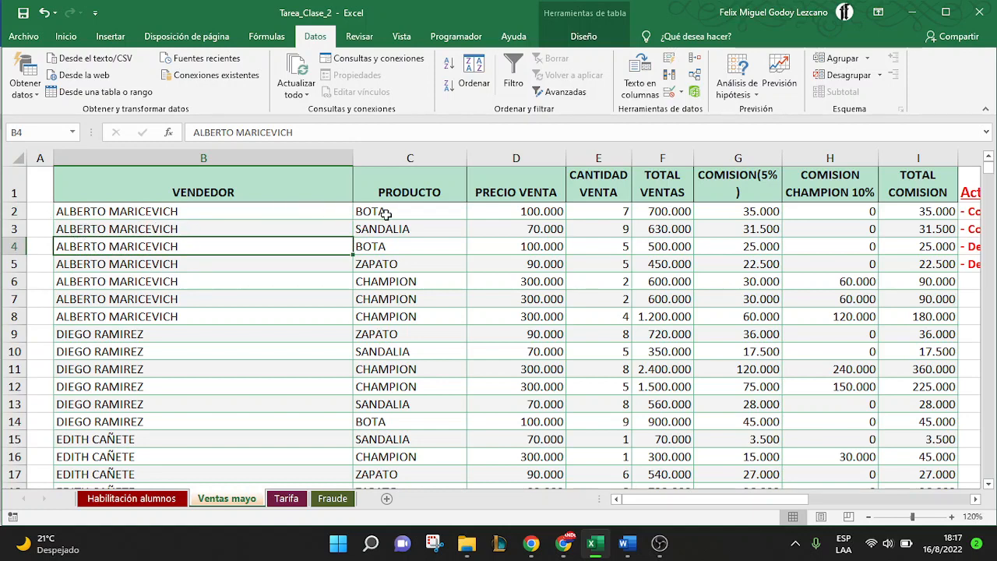
right_click(392, 157)
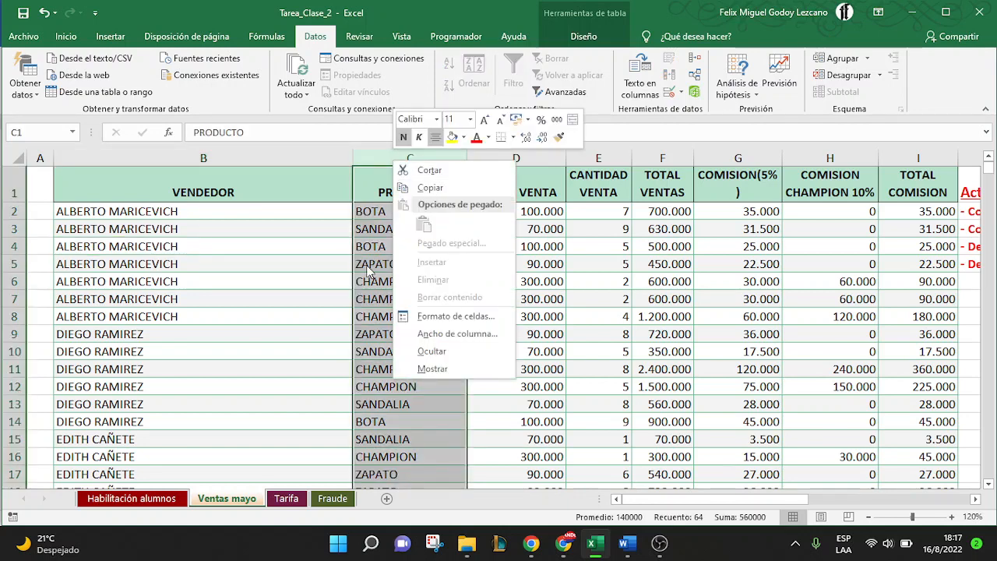
key(Escape)
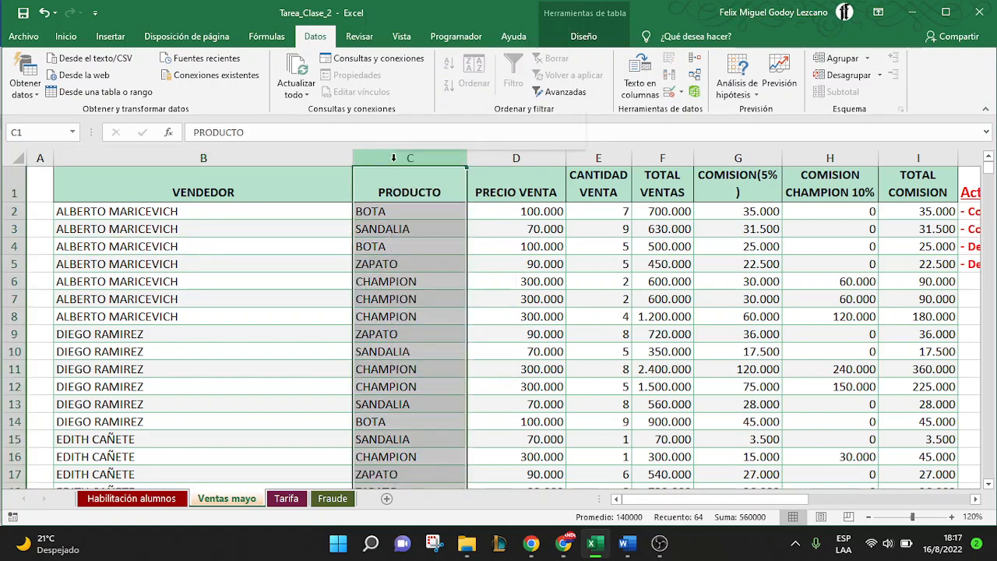
right_click(396, 161)
key(Escape)
click(391, 248)
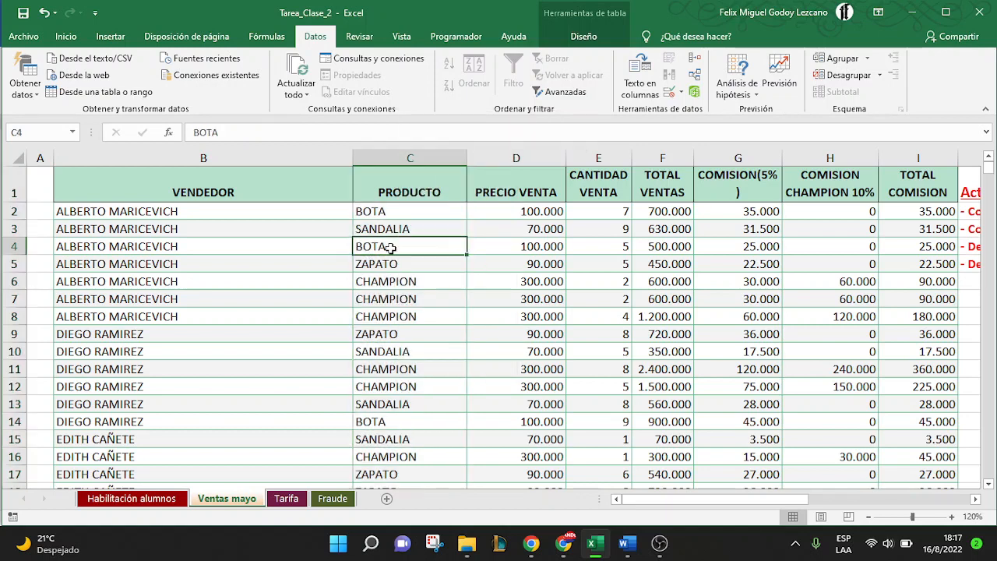
click(393, 158)
right_click(385, 162)
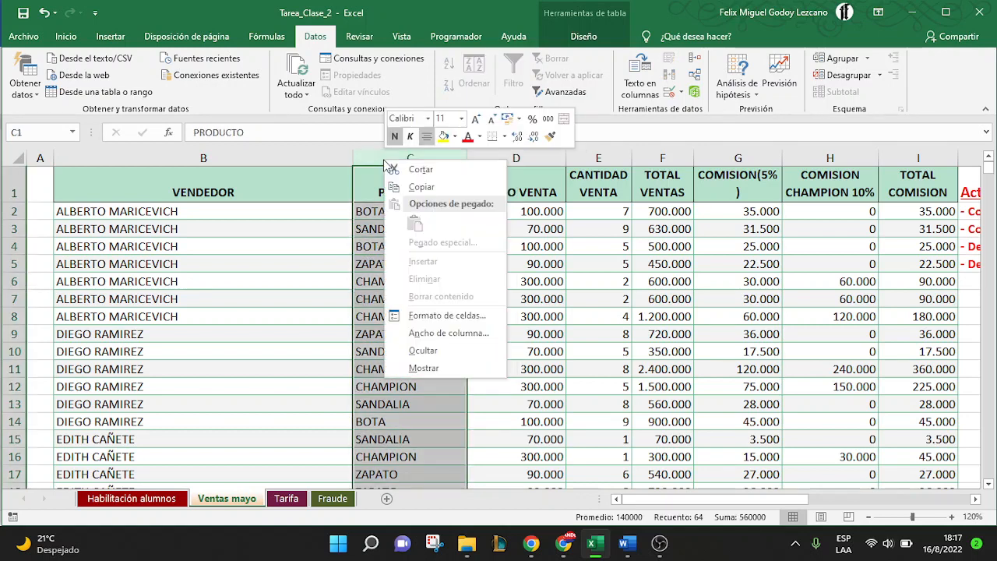
key(Escape)
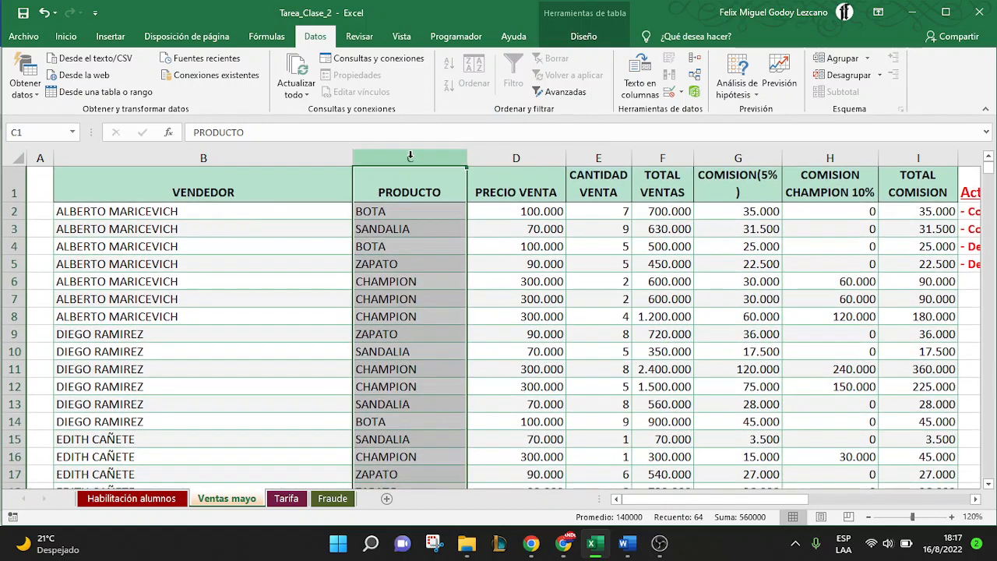
right_click(411, 157)
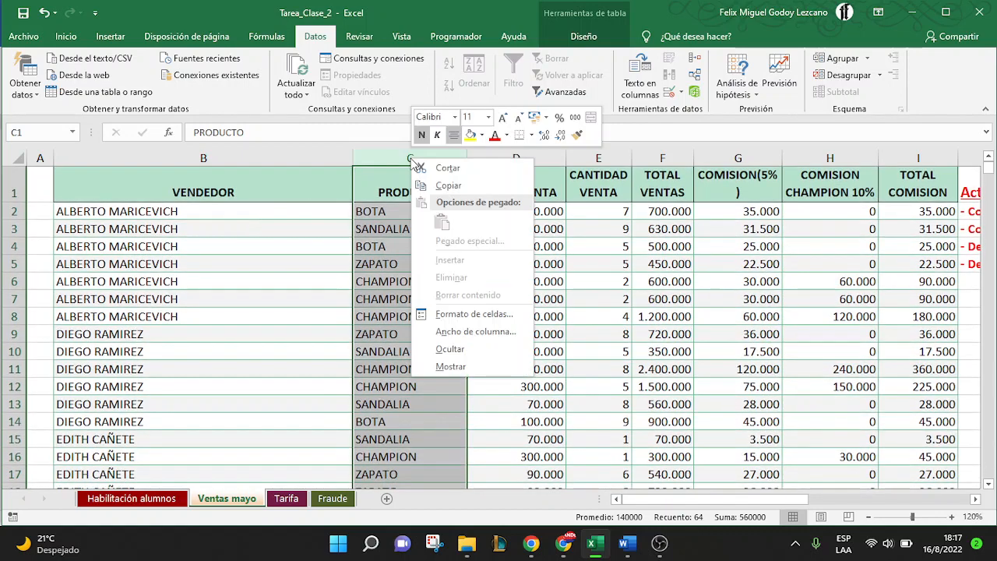
click(229, 281)
double_click(396, 244)
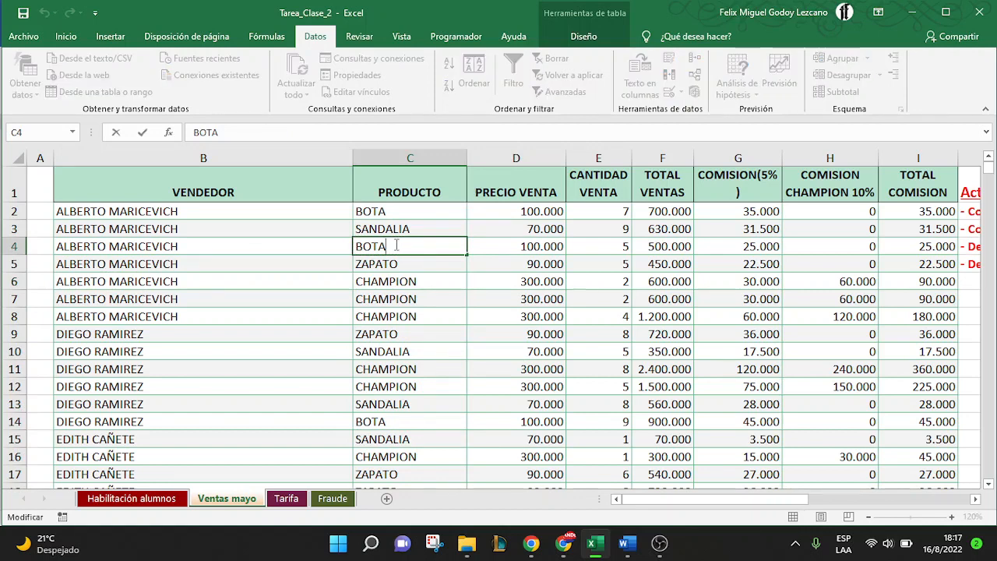
- Insert a blank table column between the VENDEDOR and PRODUCTO columns
click(401, 227)
right_click(402, 228)
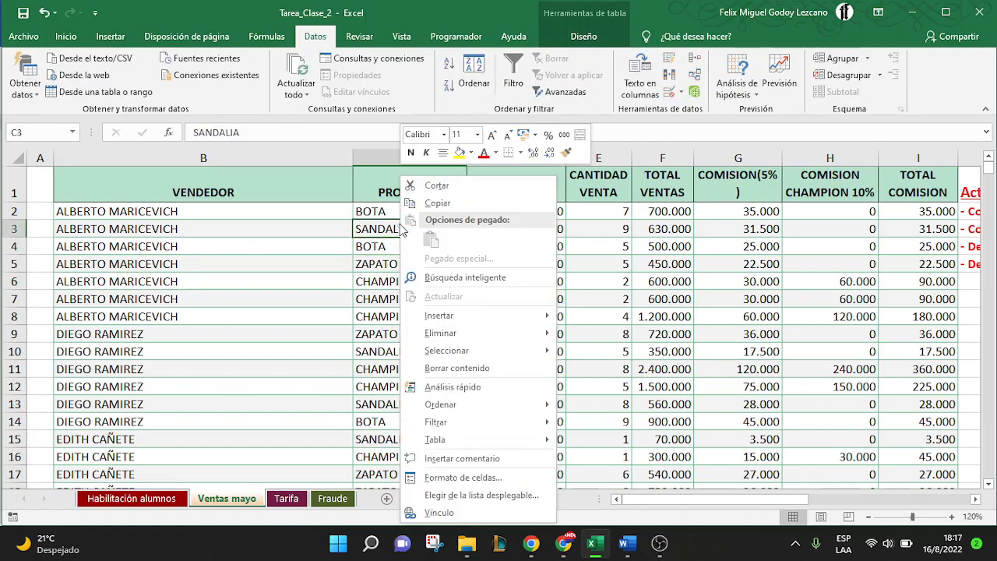
mouse_move(452, 319)
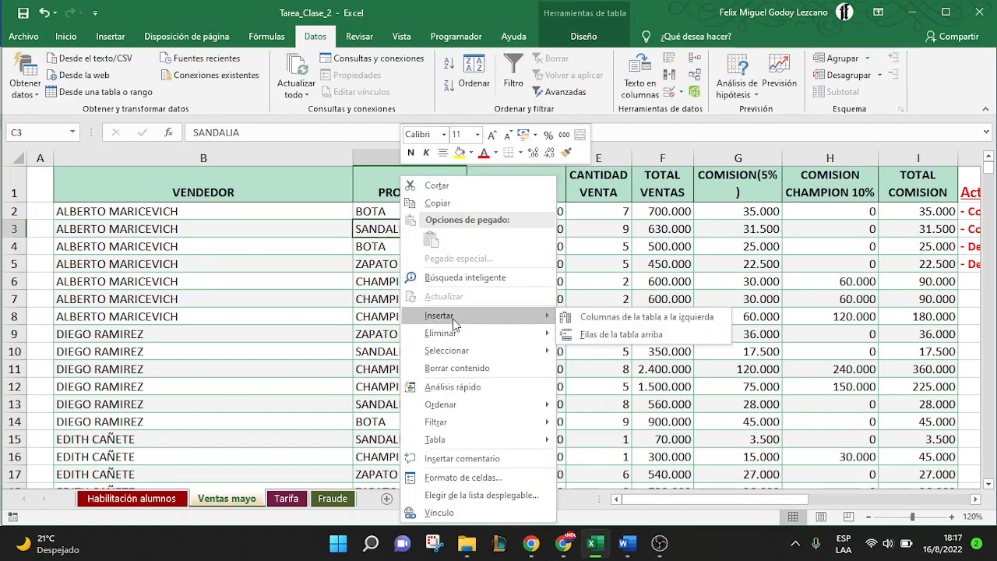
click(601, 321)
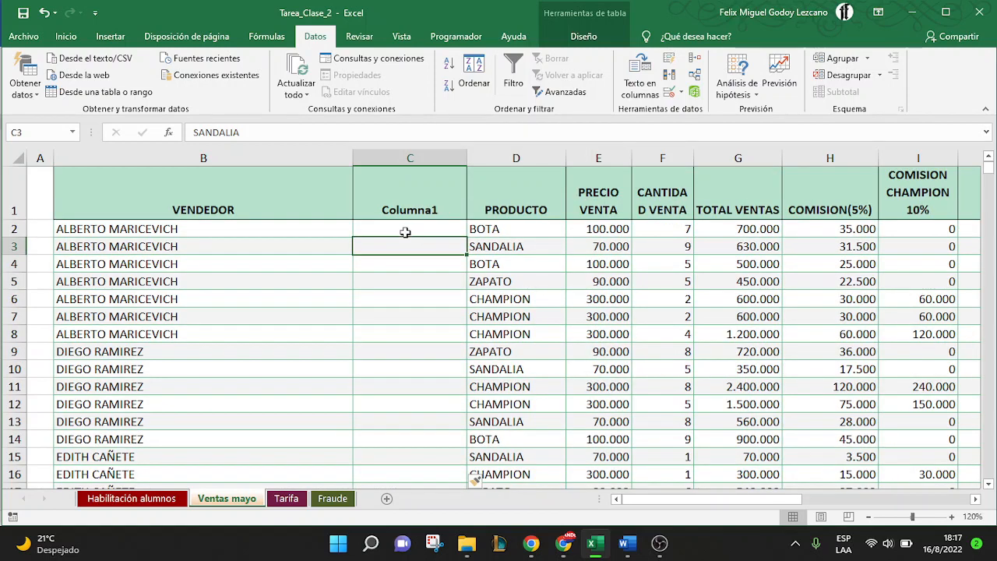
- Try to run Text to Columns on the blank cell C2 and dismiss the message
click(405, 232)
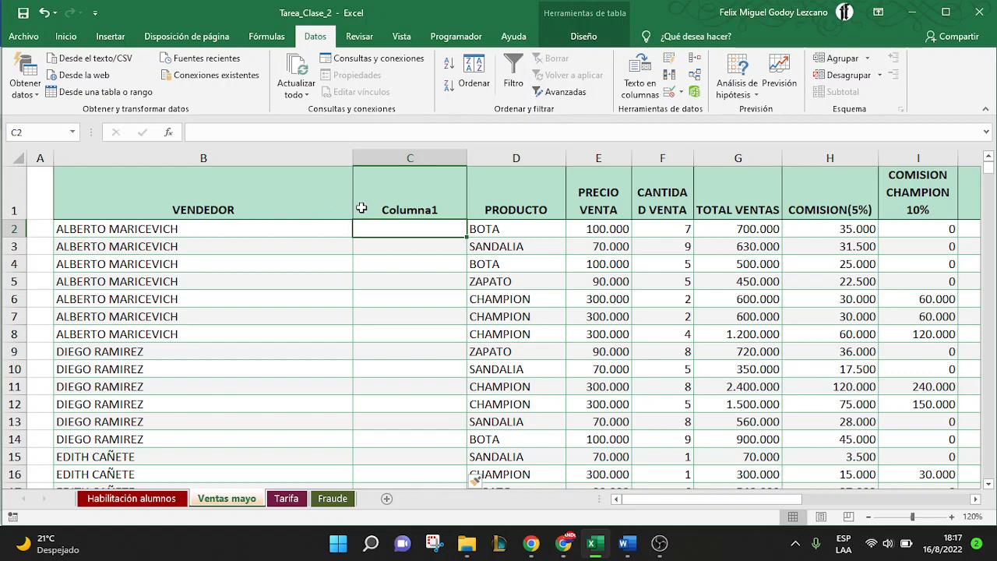
click(642, 86)
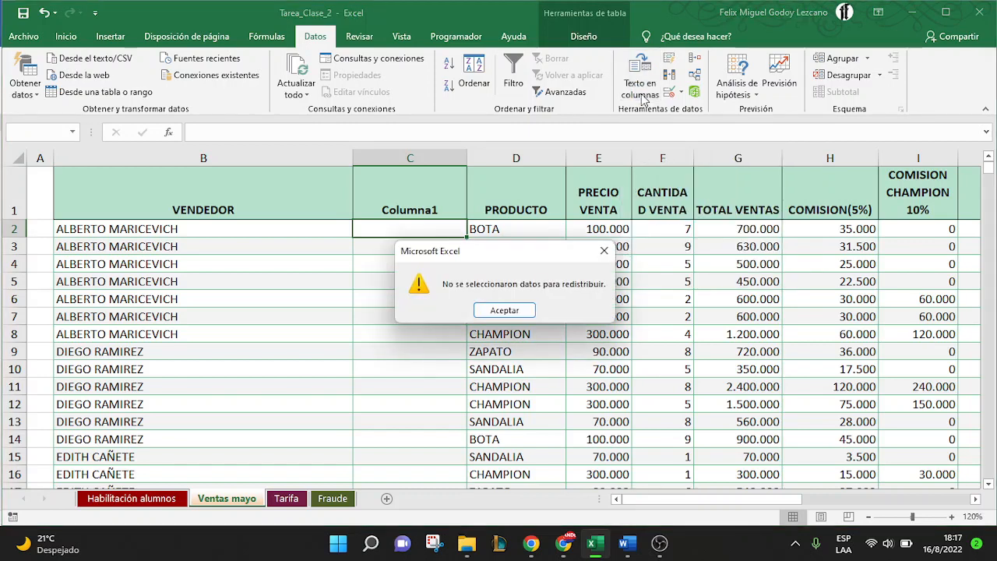
click(515, 312)
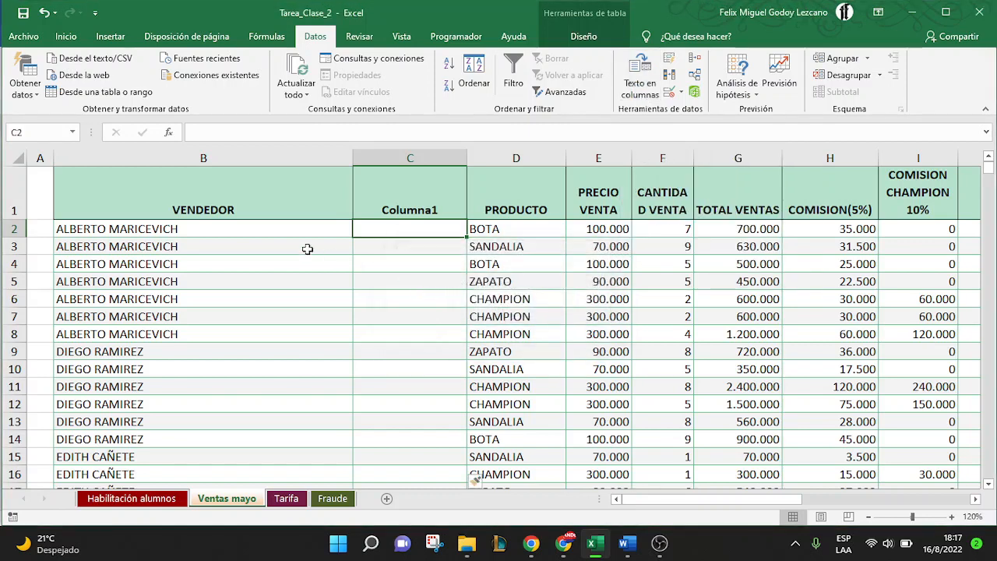
- Start Text to Columns on the seller's full name in B2, choose Delimitados as the data type and advance to the separators
click(281, 231)
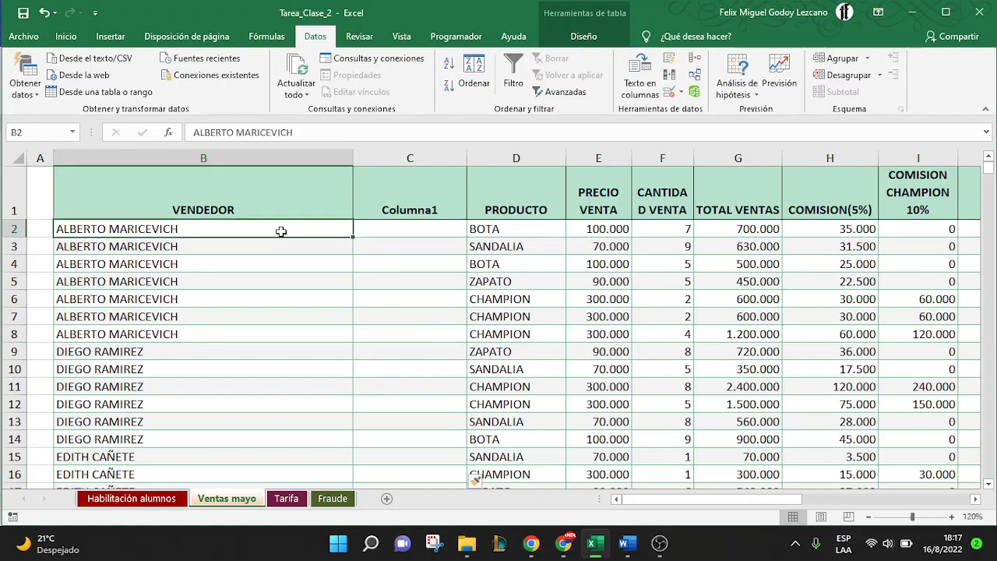
click(642, 86)
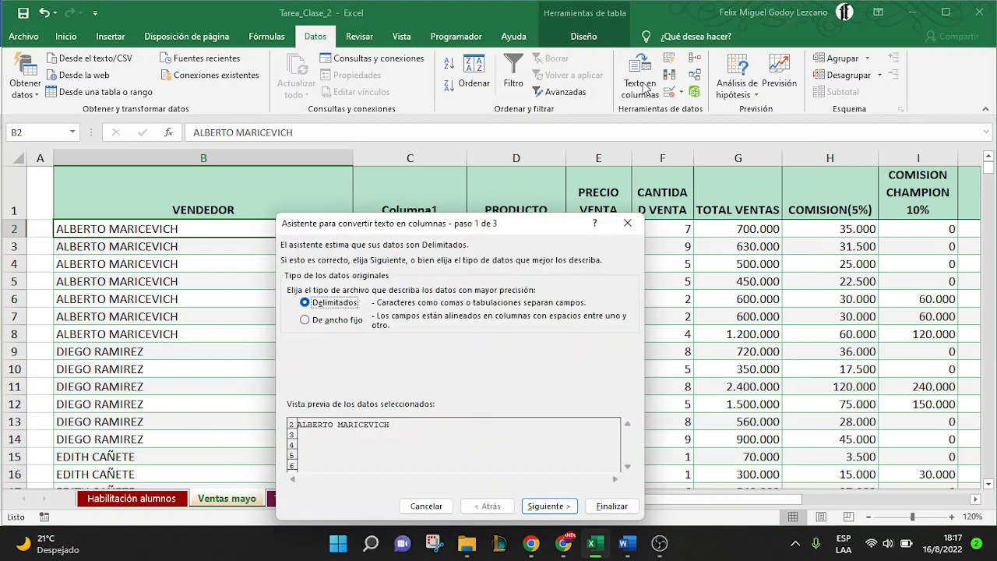
drag(477, 220, 474, 46)
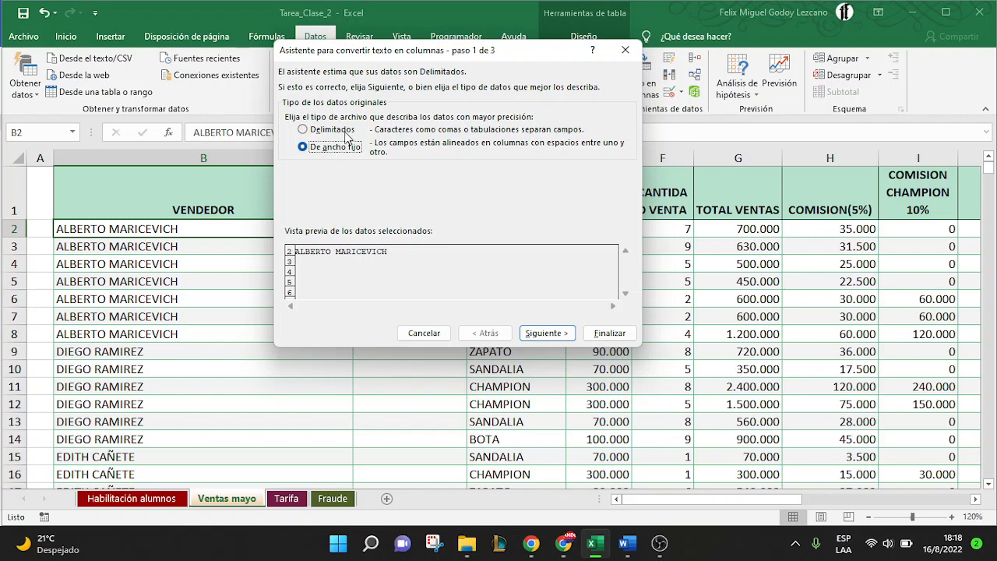
click(341, 132)
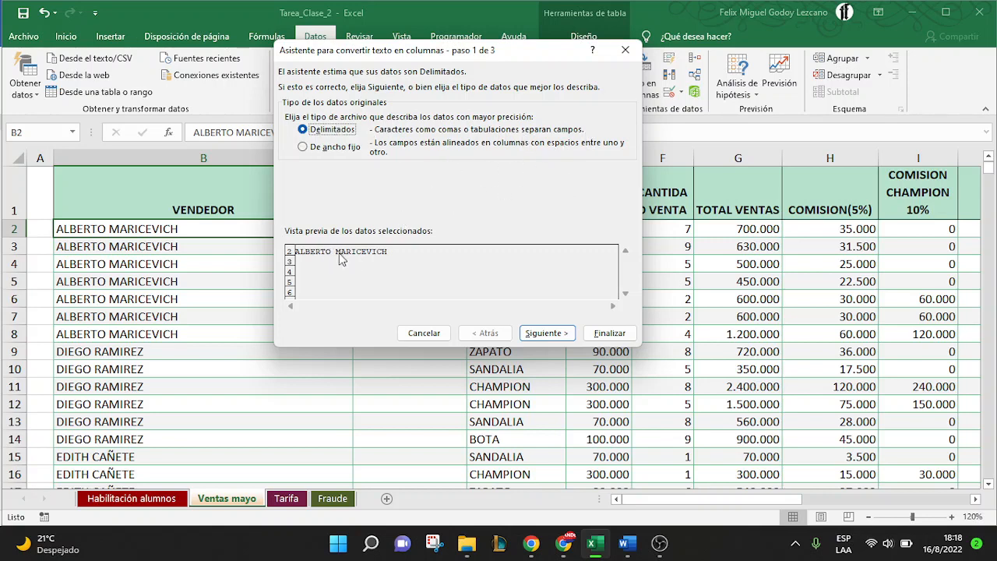
click(562, 341)
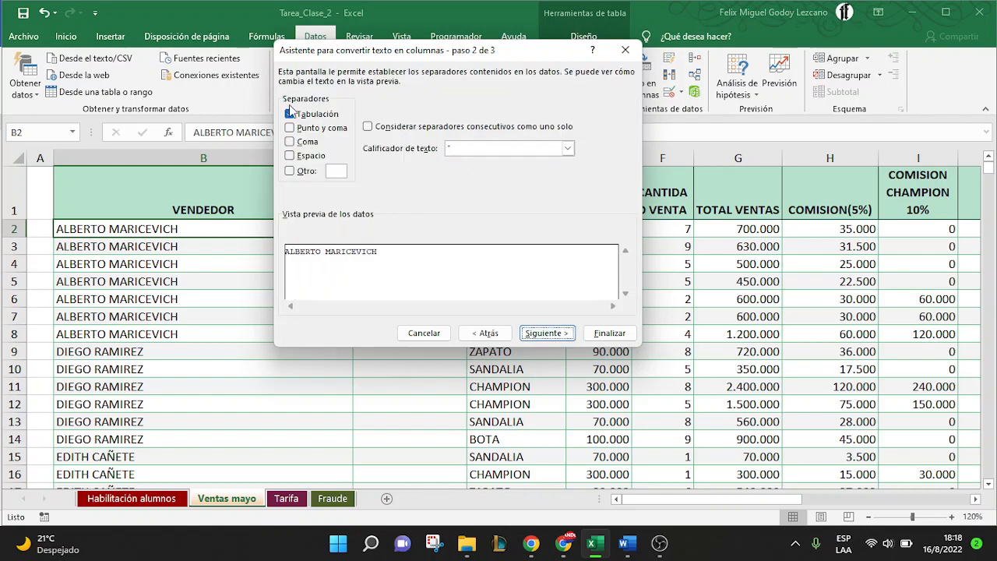
- Replace the Tabulación separator with Espacio and continue to the wizard's next page
click(290, 114)
click(290, 156)
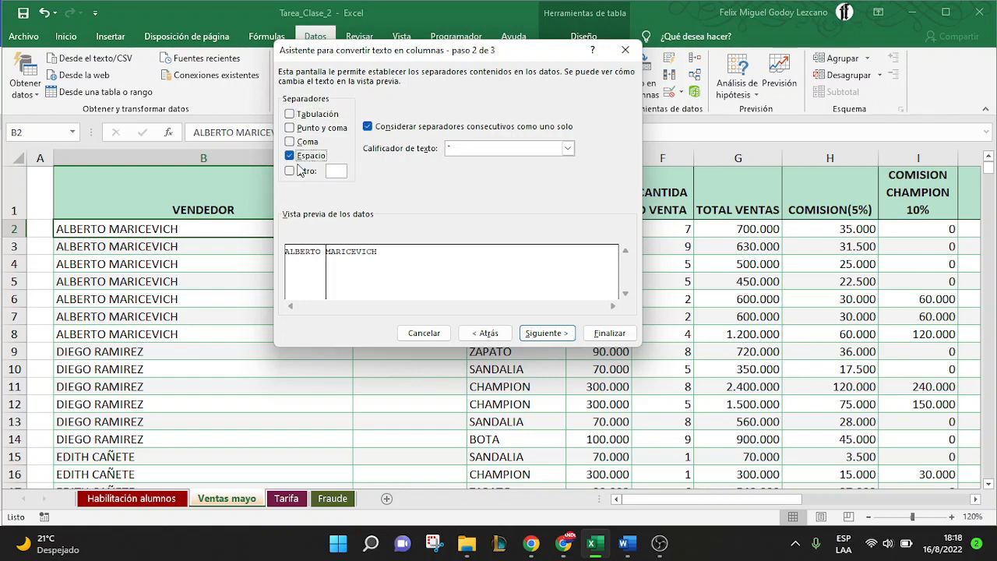
click(543, 337)
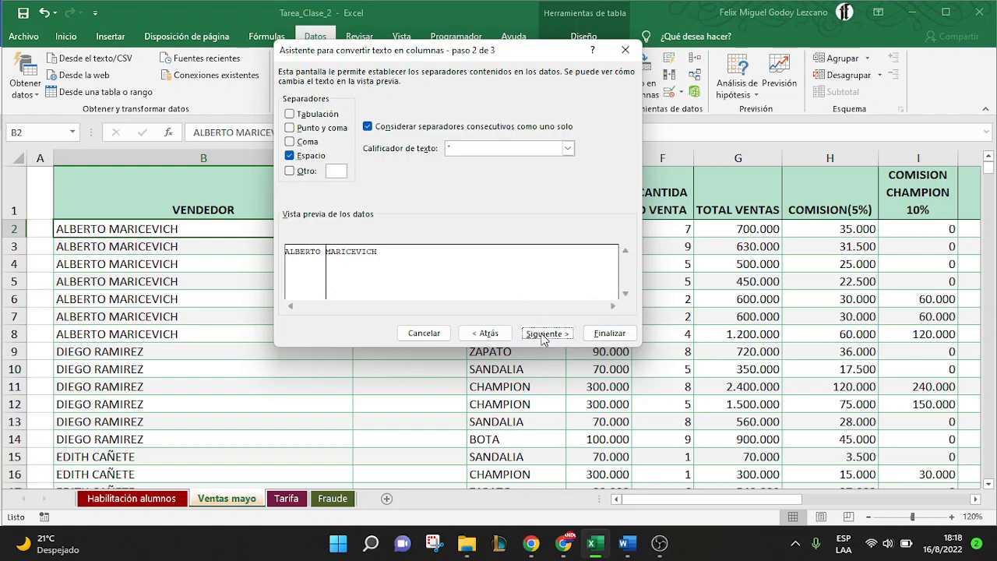
- Finish the Text to Columns conversion of B2 with the General format and destination $B$2, accepting replacement of the existing data
click(377, 266)
click(317, 268)
click(361, 275)
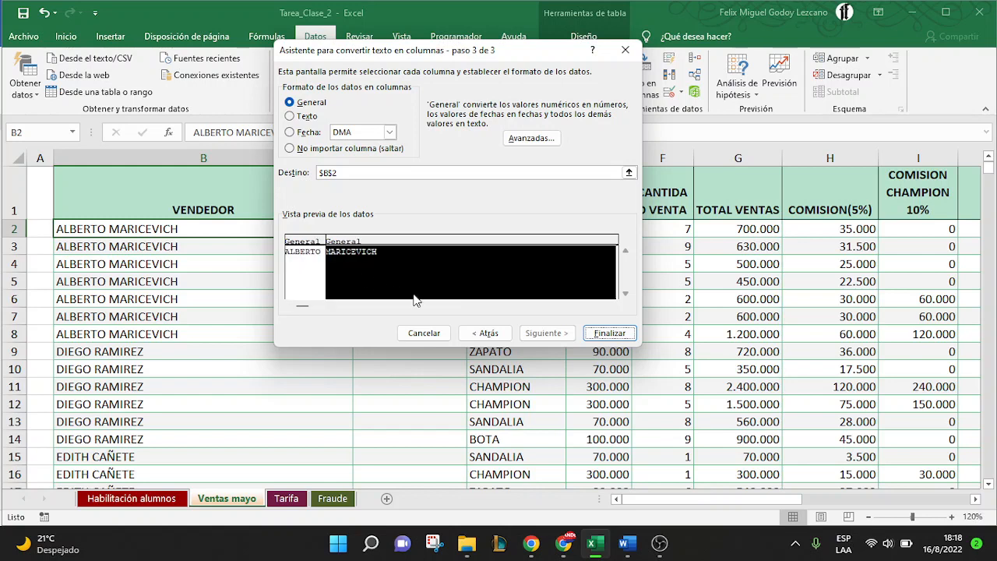
click(624, 336)
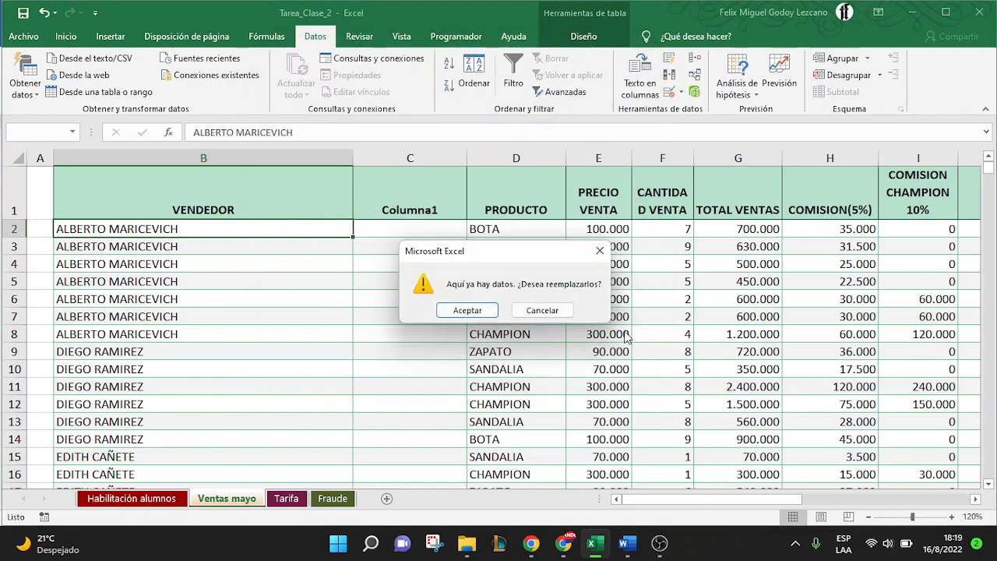
click(465, 312)
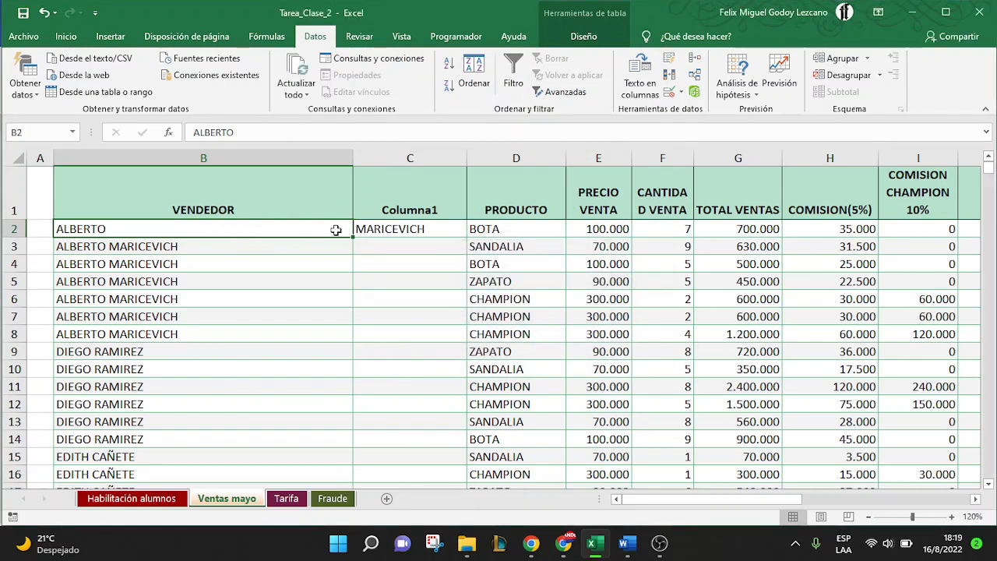
- Split the remaining seller names in B3:B60 with Text to Columns, using Delimitados and Espacio with destination $B$3, and accept replacing the data
click(401, 228)
click(245, 248)
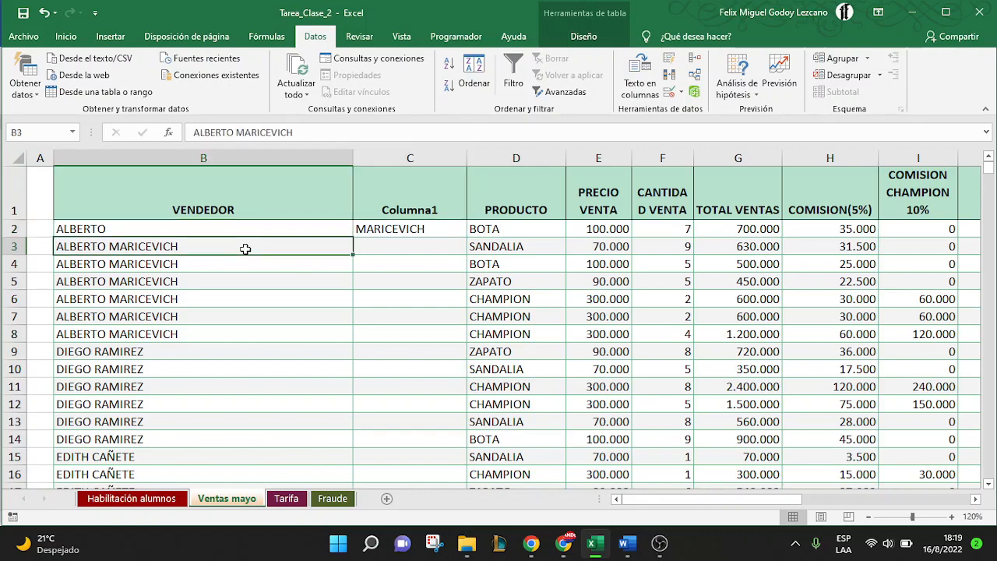
drag(245, 248, 250, 455)
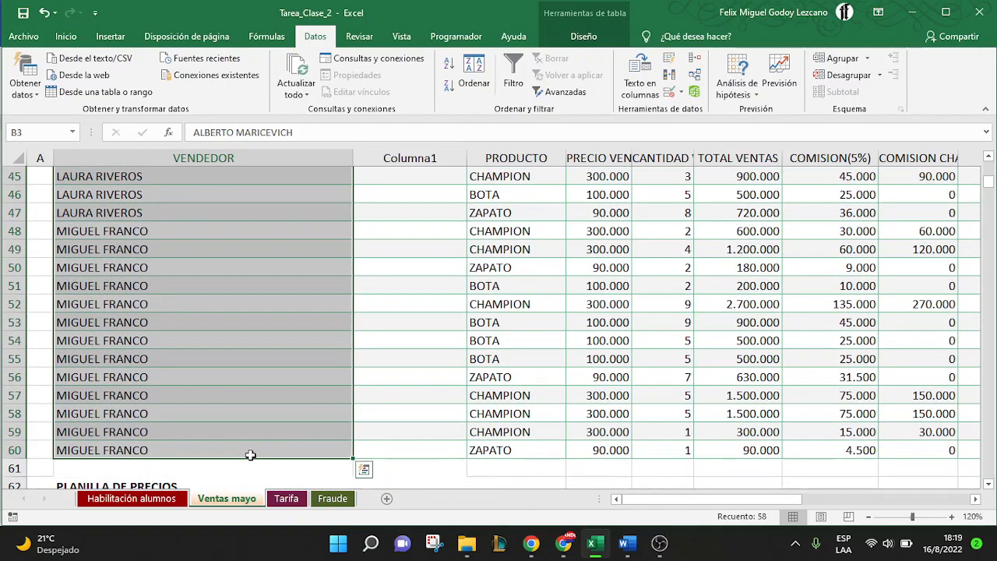
scroll(250, 455, up, 15)
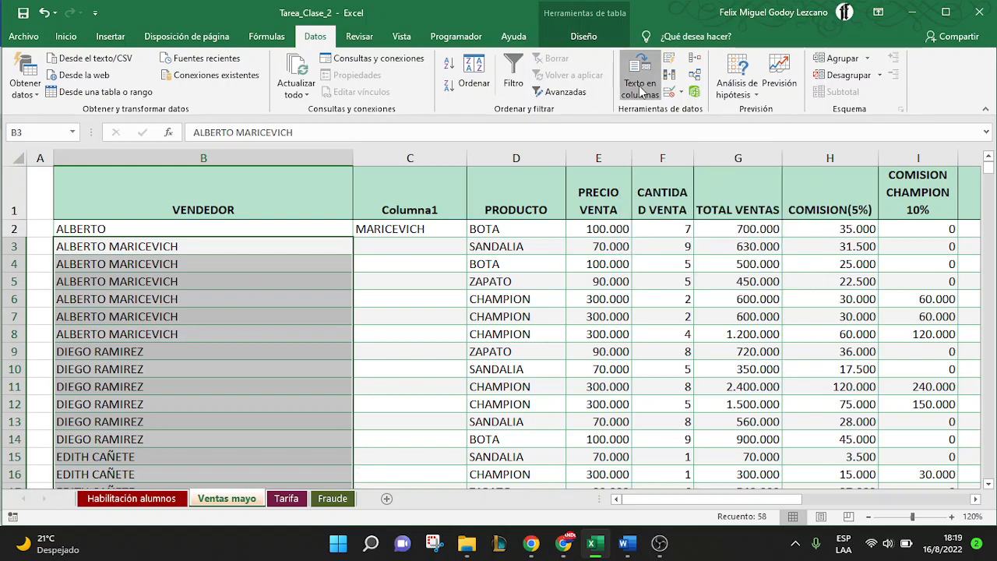
click(640, 87)
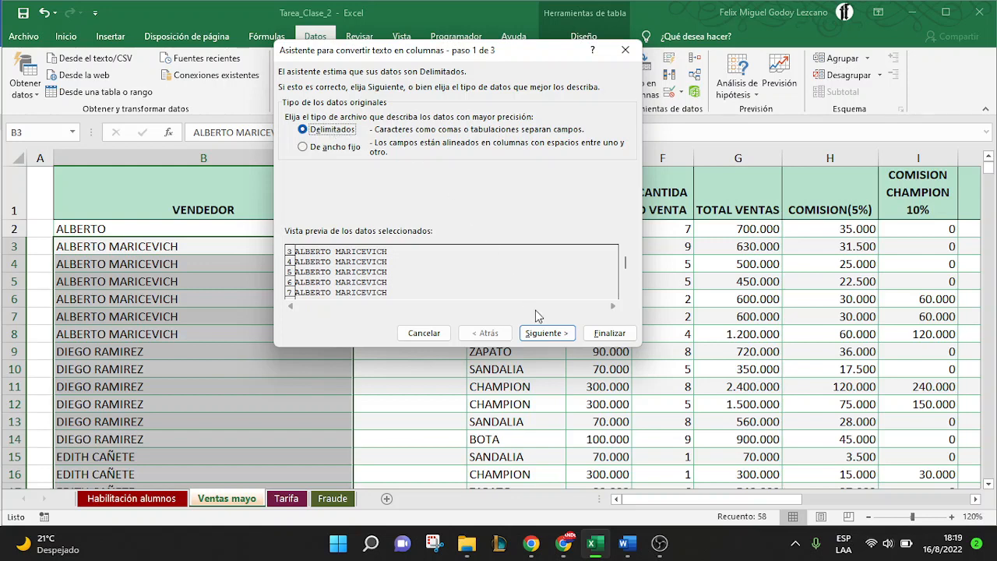
click(549, 333)
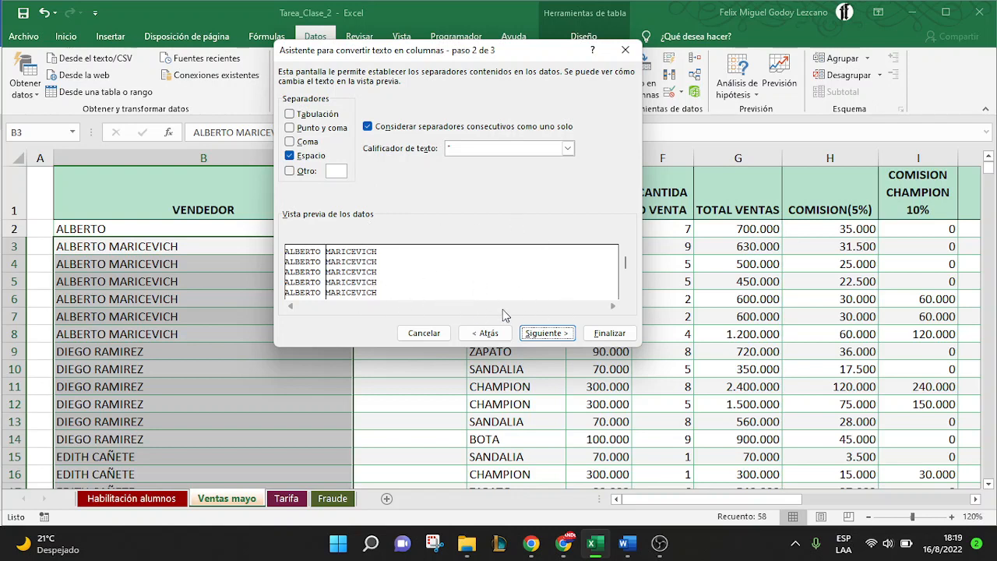
click(547, 332)
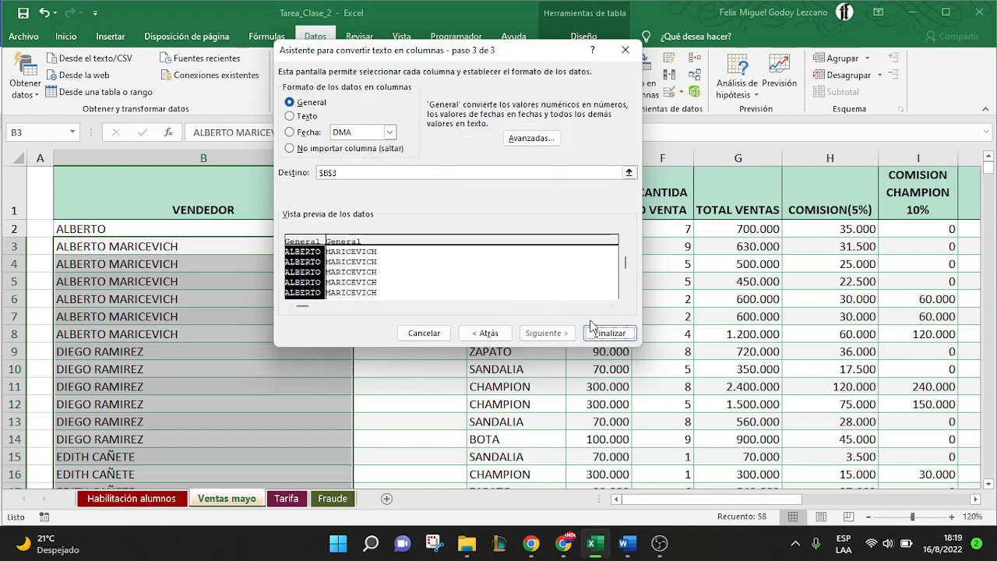
click(615, 334)
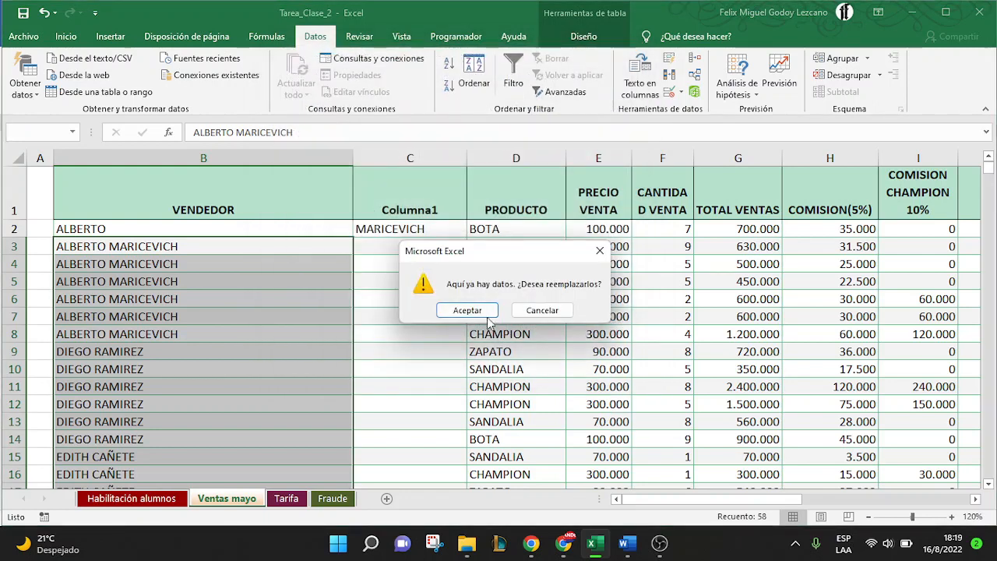
click(469, 311)
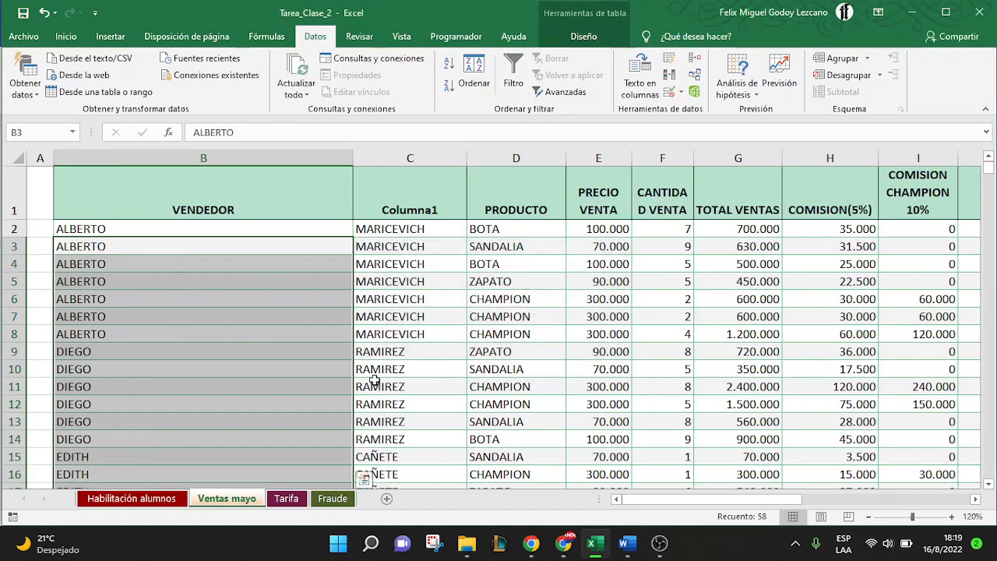
- Review the separated first names and surnames down the table and undo the Text to Columns conversion of B3:B60
scroll(374, 380, down, 7)
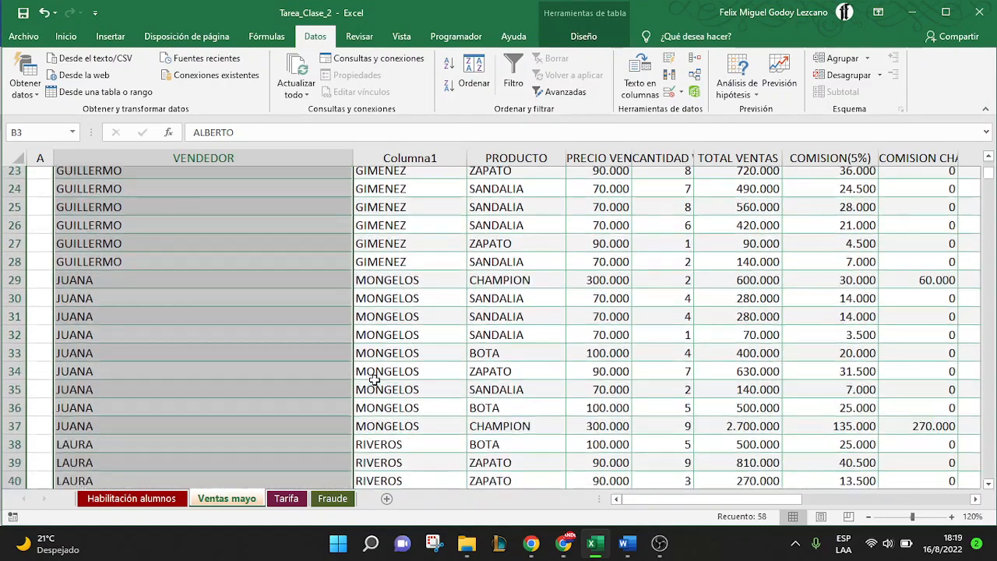
scroll(374, 380, down, 4)
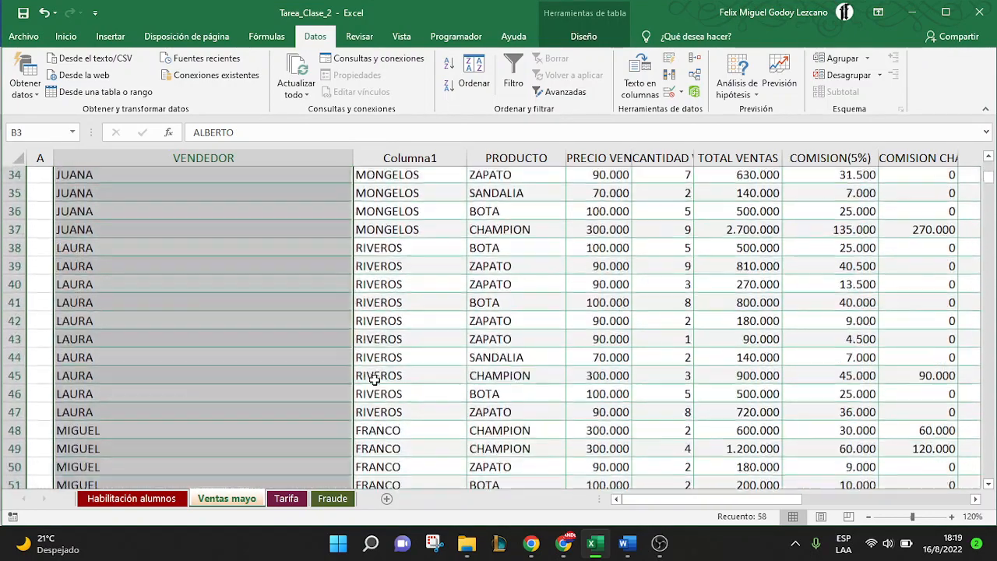
scroll(374, 381, down, 4)
scroll(374, 380, up, 6)
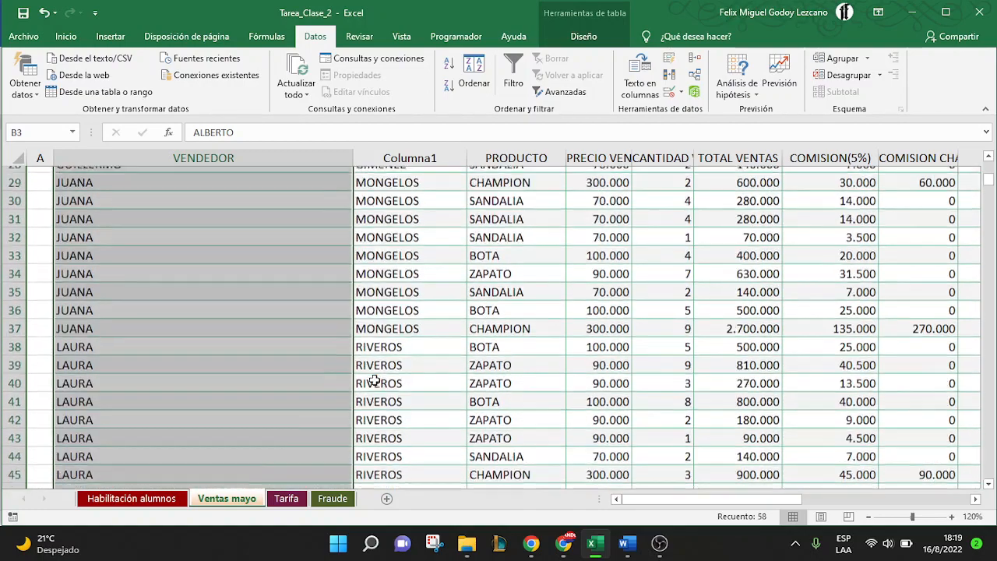
scroll(374, 380, up, 10)
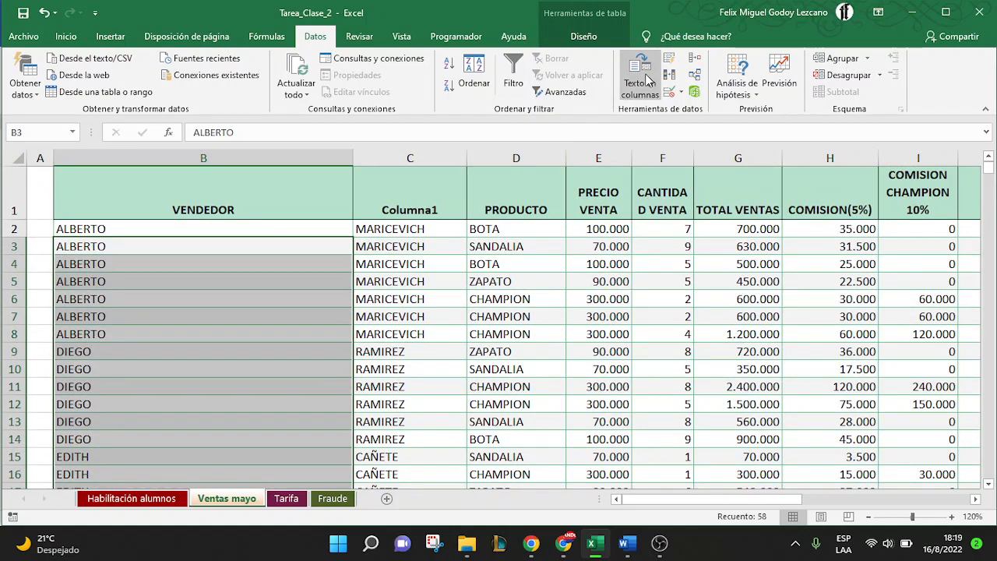
click(378, 229)
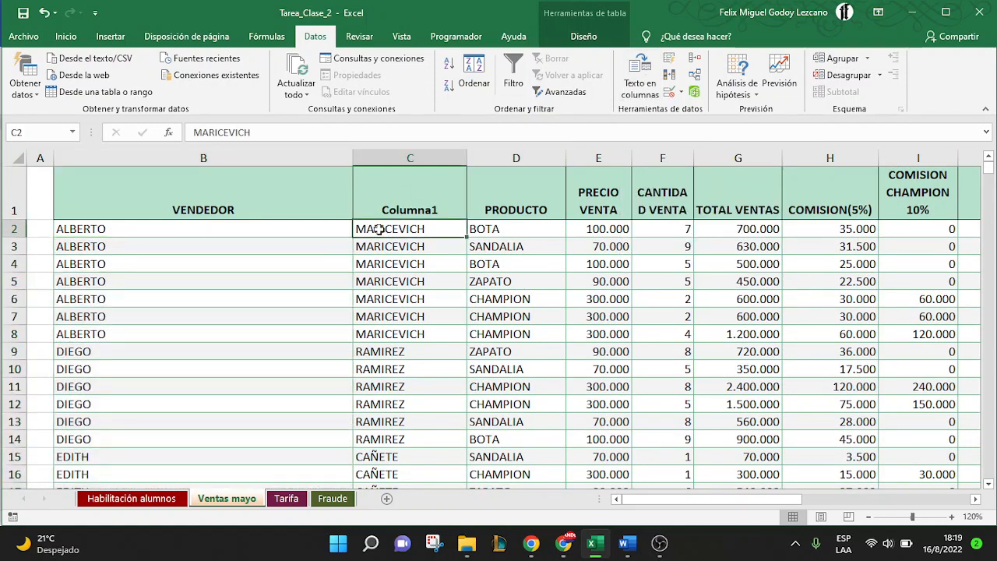
key(ctrl+z)
click(379, 229)
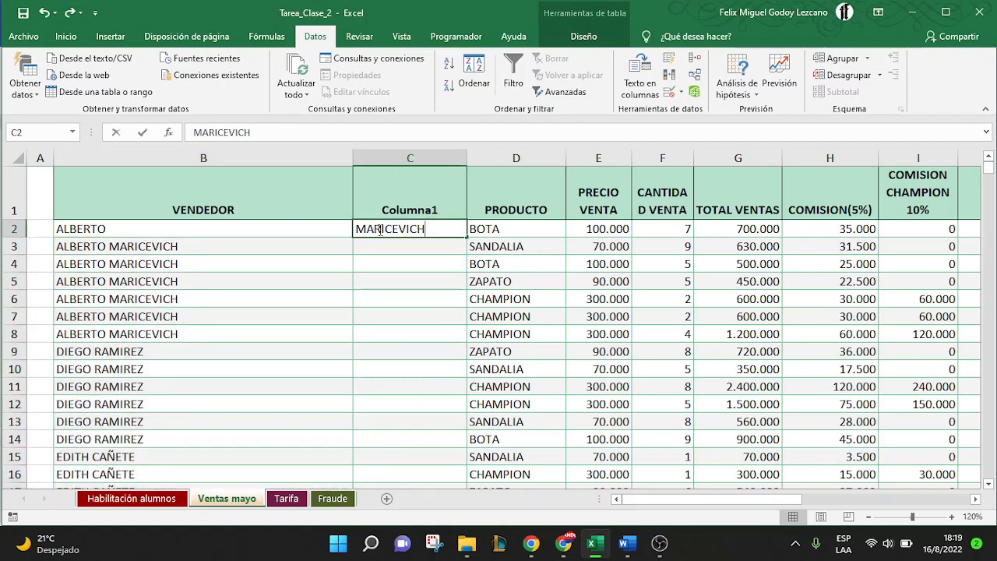
key(BackSpace)
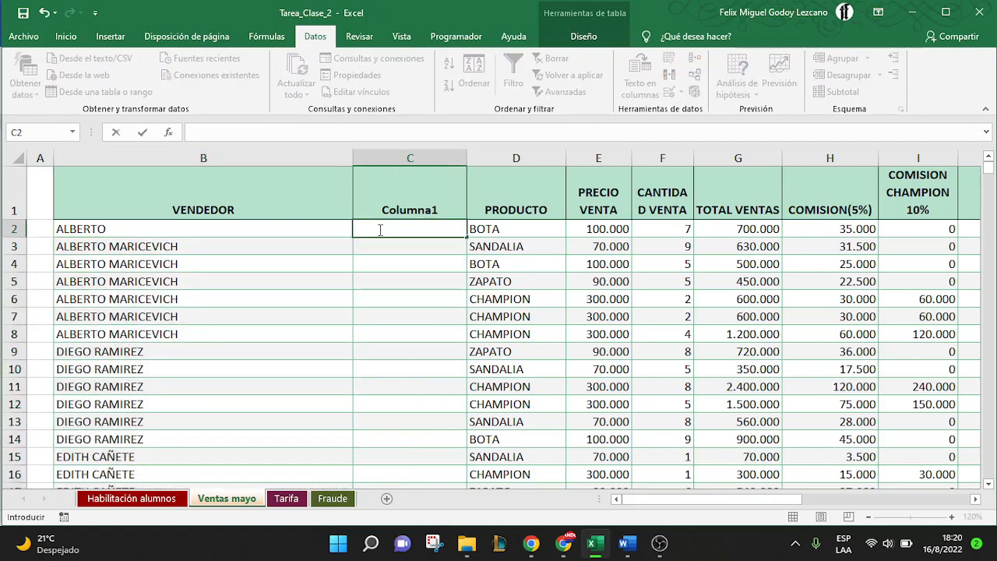
text(Alber)
key(BackSpace)
key(BackSpace)
key(BackSpace)
text(LBERTO)
key(Escape)
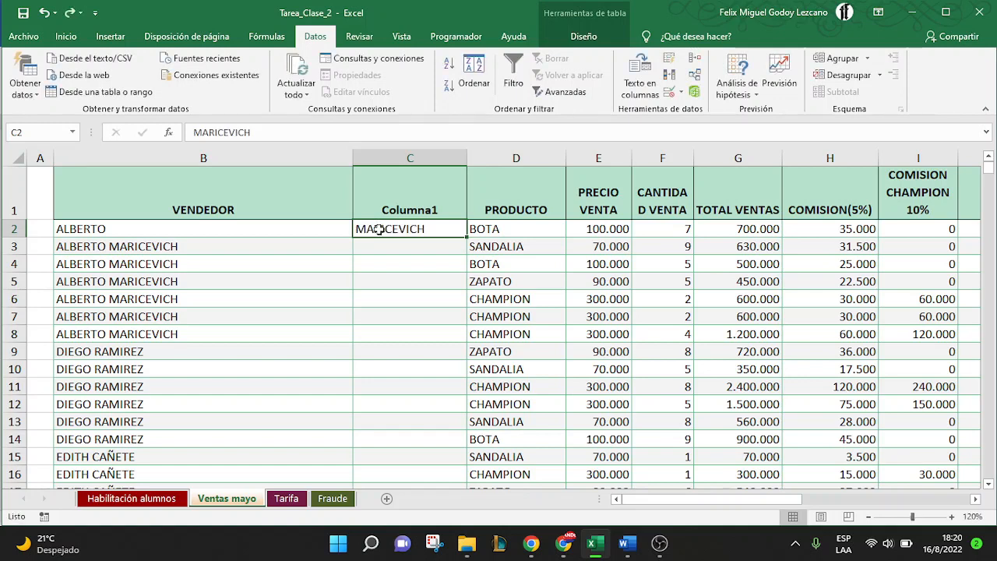
- Enter the first seller's surname in each Columna1 cell from C3 to C8
key(Down)
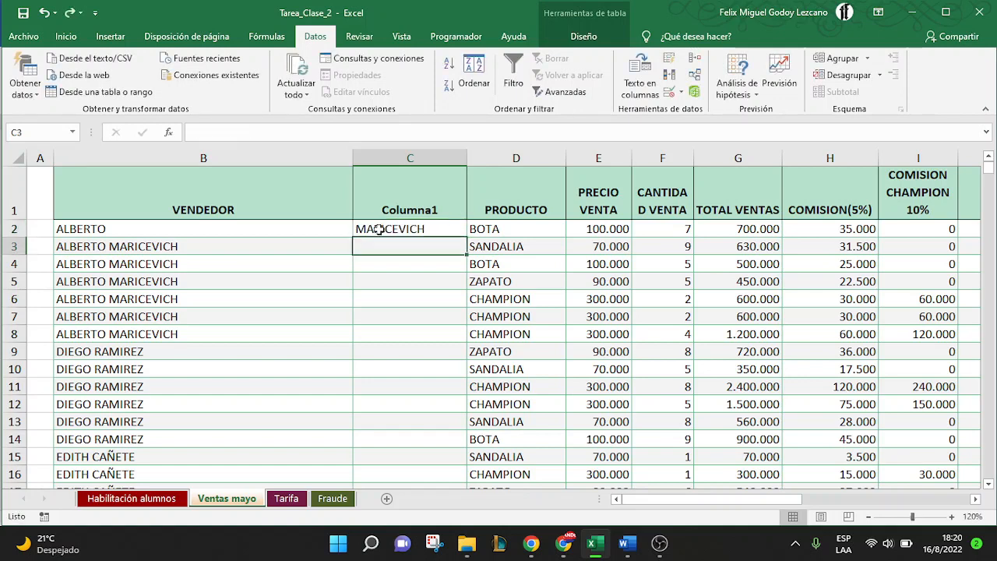
text(M)
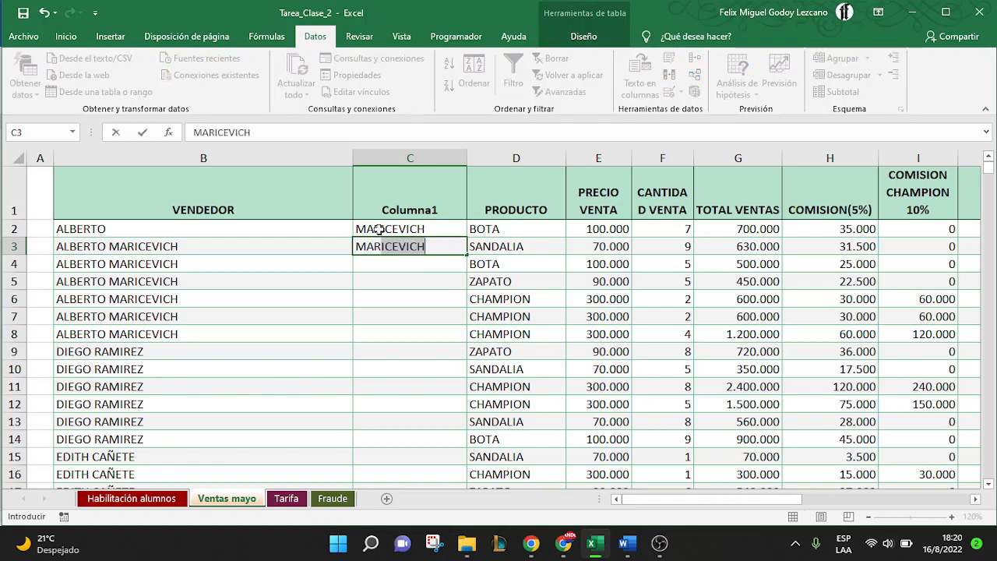
text(AR)
key(Return)
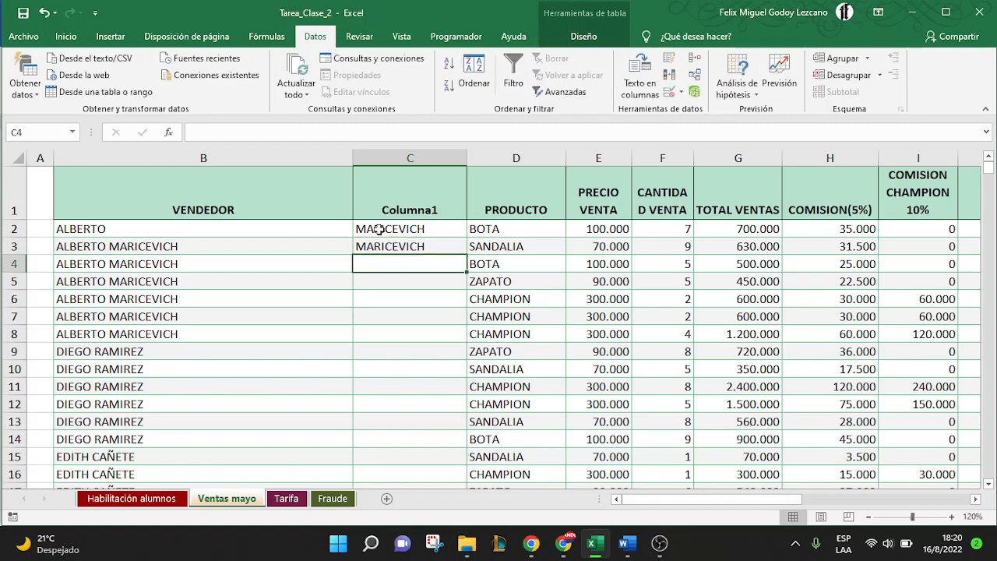
text(MAR)
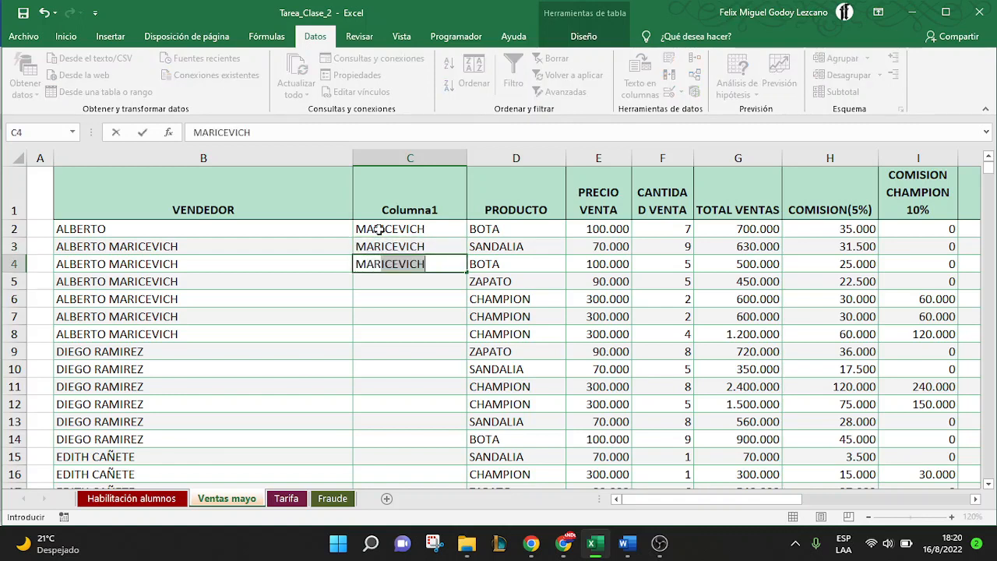
key(Return)
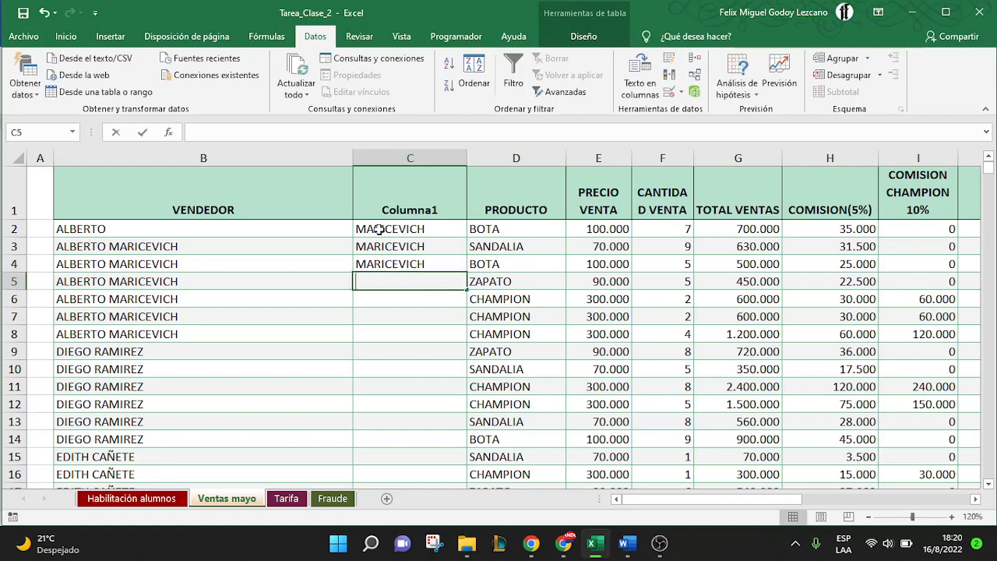
text(MA)
key(Return)
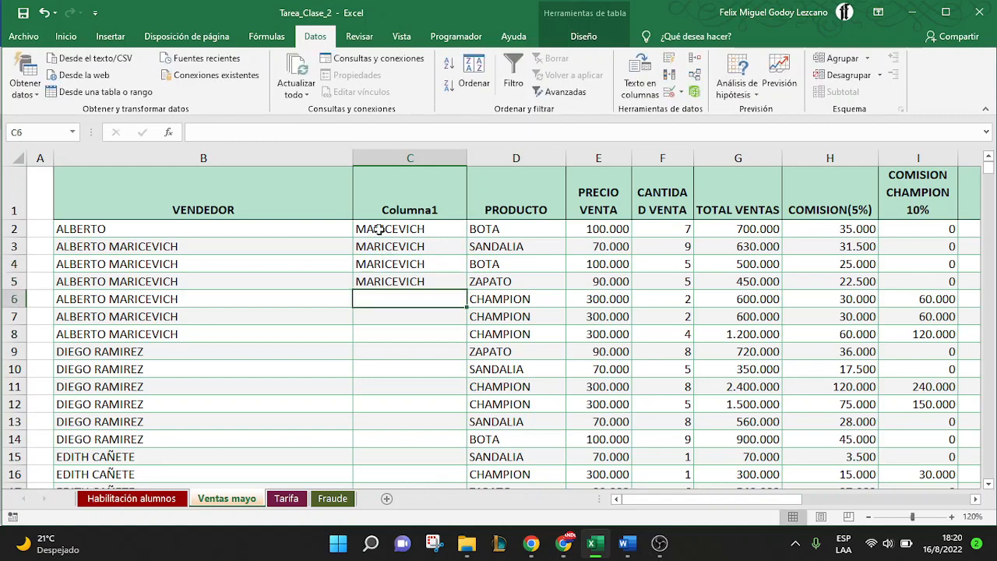
text(MA)
key(Return)
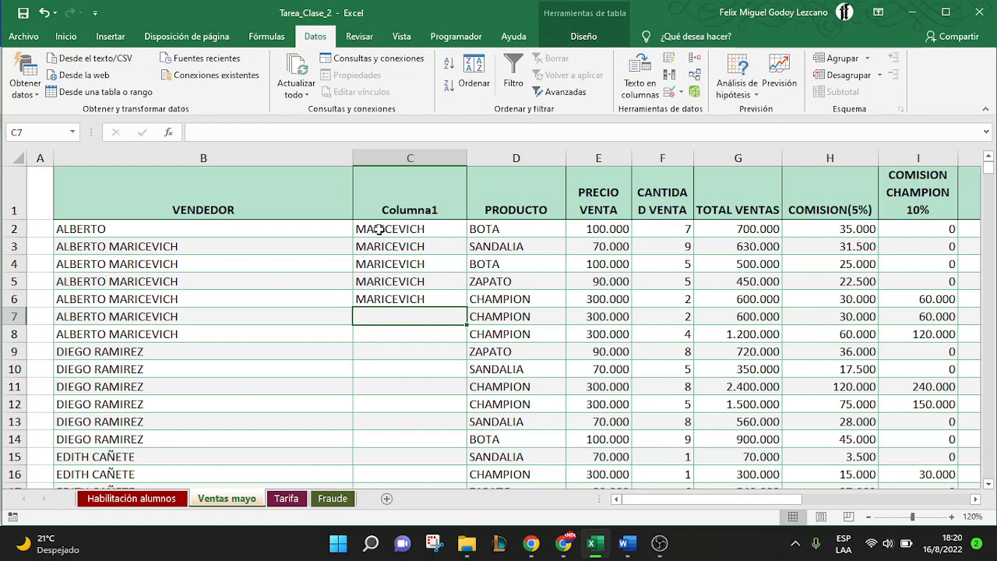
text(MA)
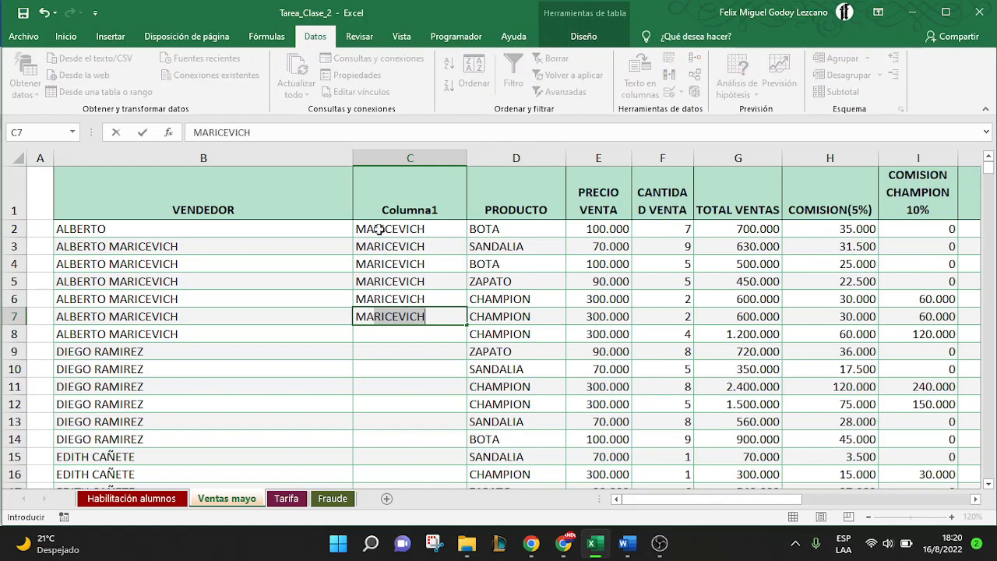
key(Return)
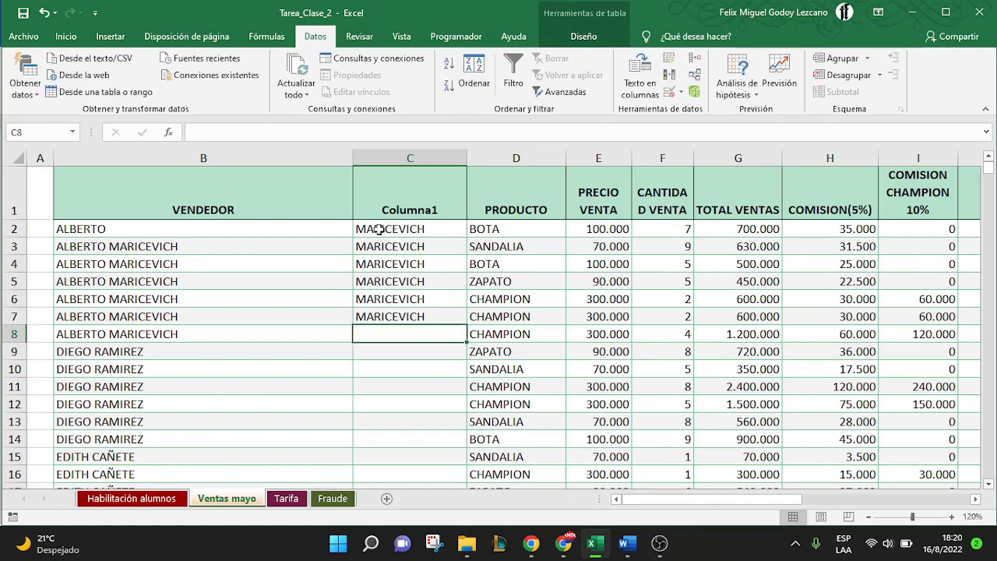
text(MA)
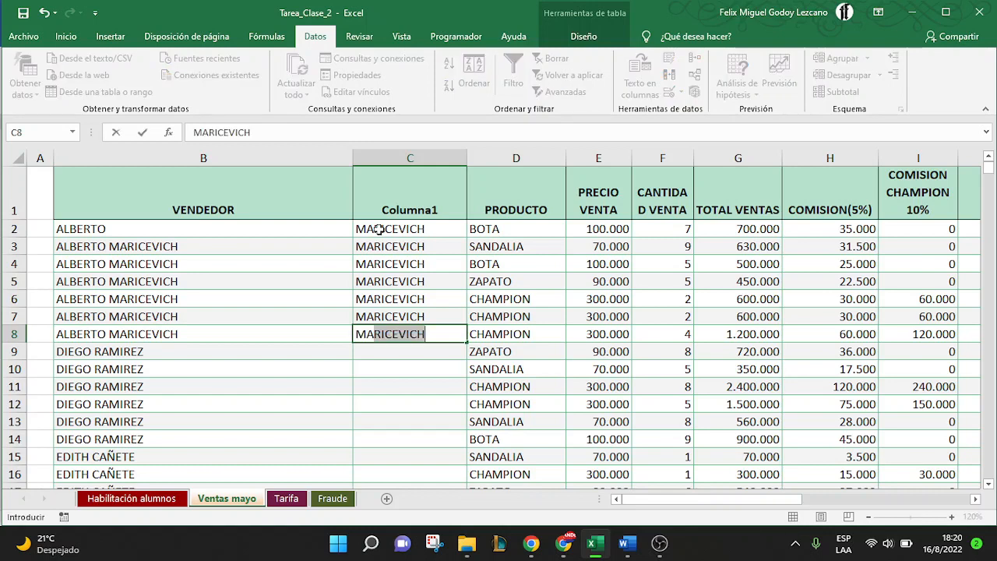
key(Return)
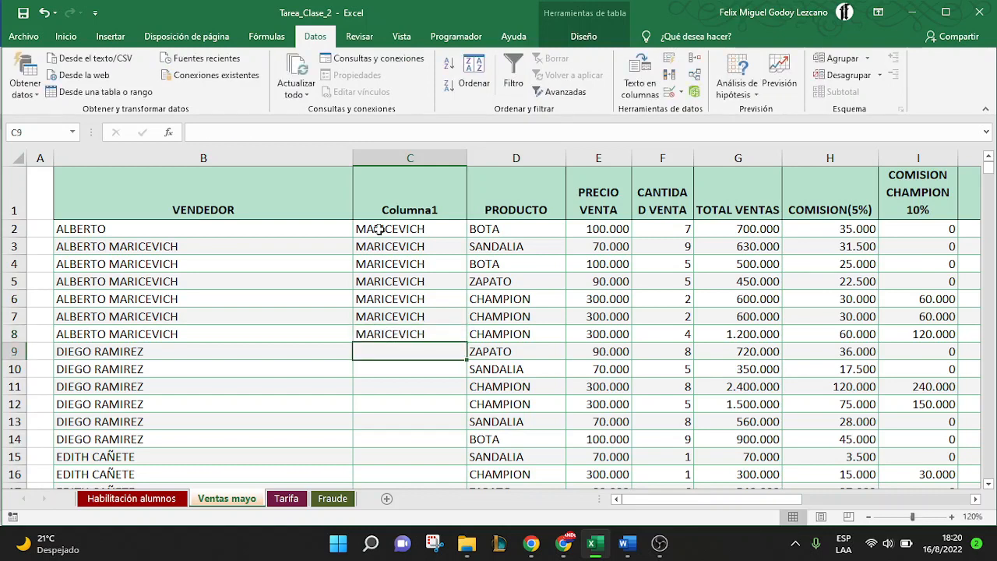
- Enter the second seller's surname in C9, accept the Flash Fill suggestion for the remaining rows and check the filled column
text(RAMIREZ)
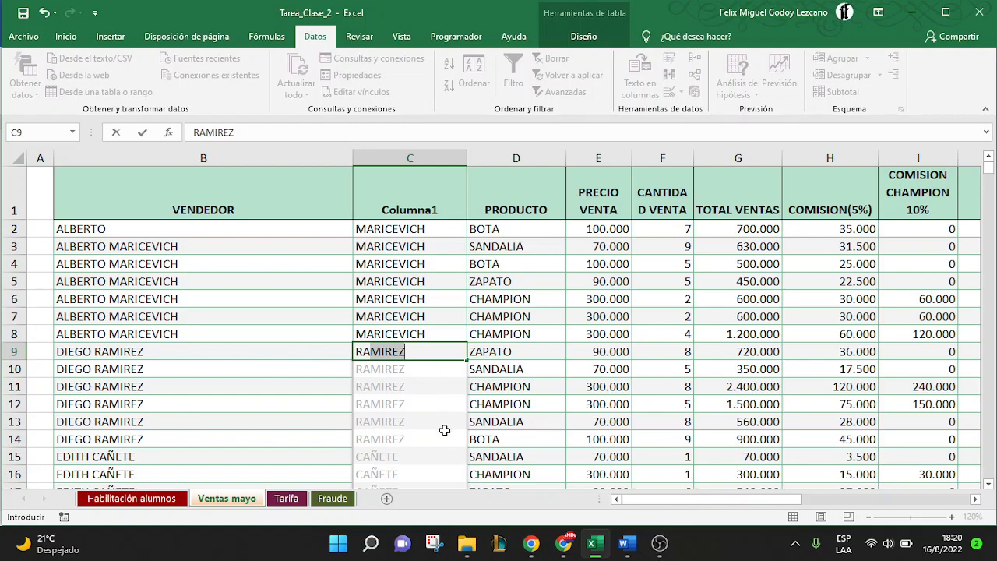
scroll(444, 430, down, 2)
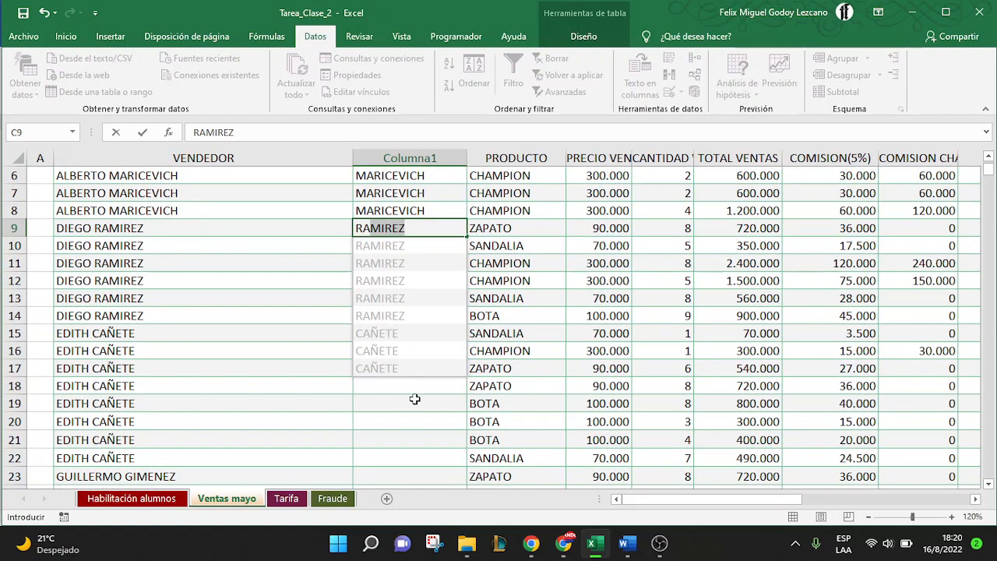
key(Return)
scroll(414, 399, down, 9)
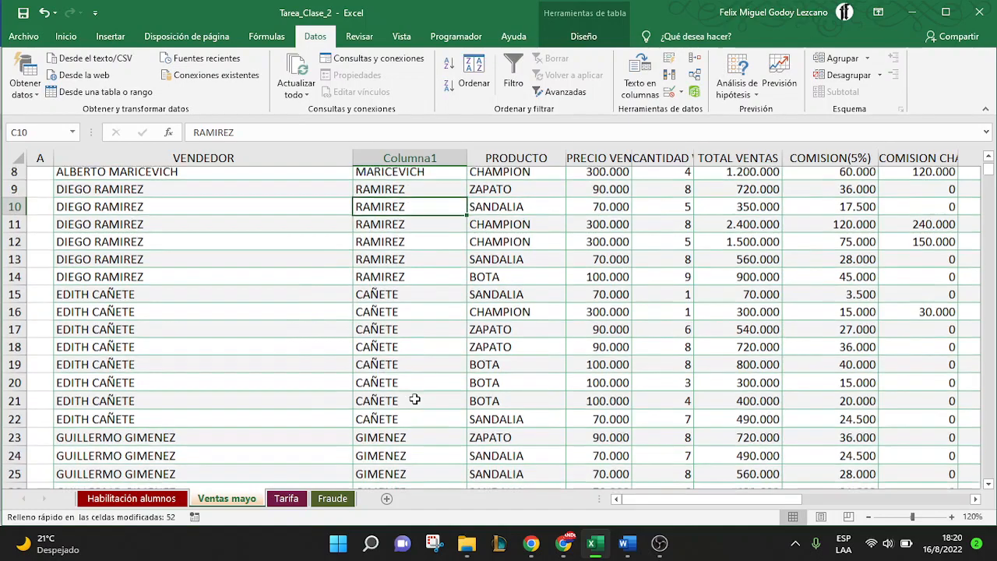
scroll(414, 399, down, 8)
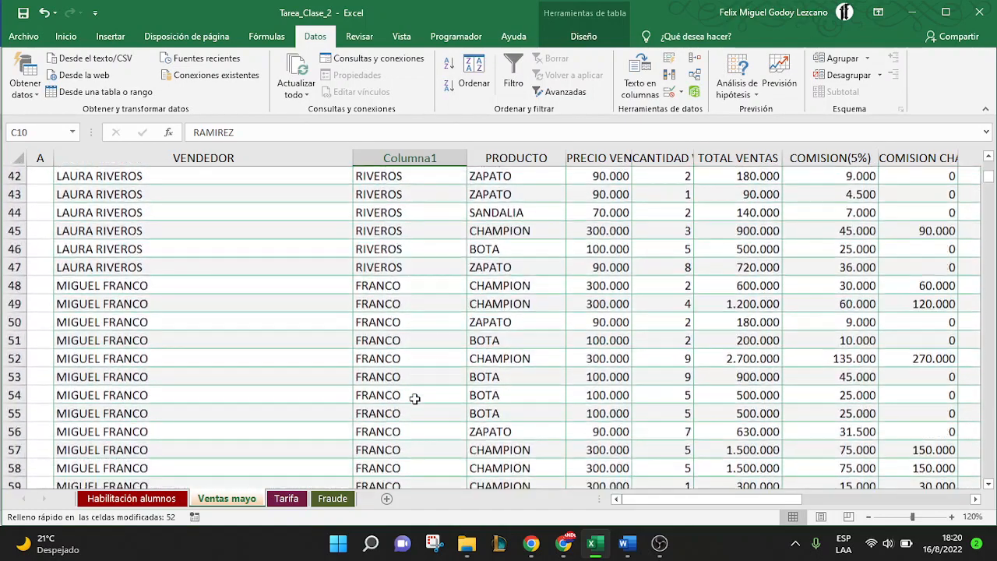
scroll(414, 399, up, 2)
scroll(414, 399, up, 10)
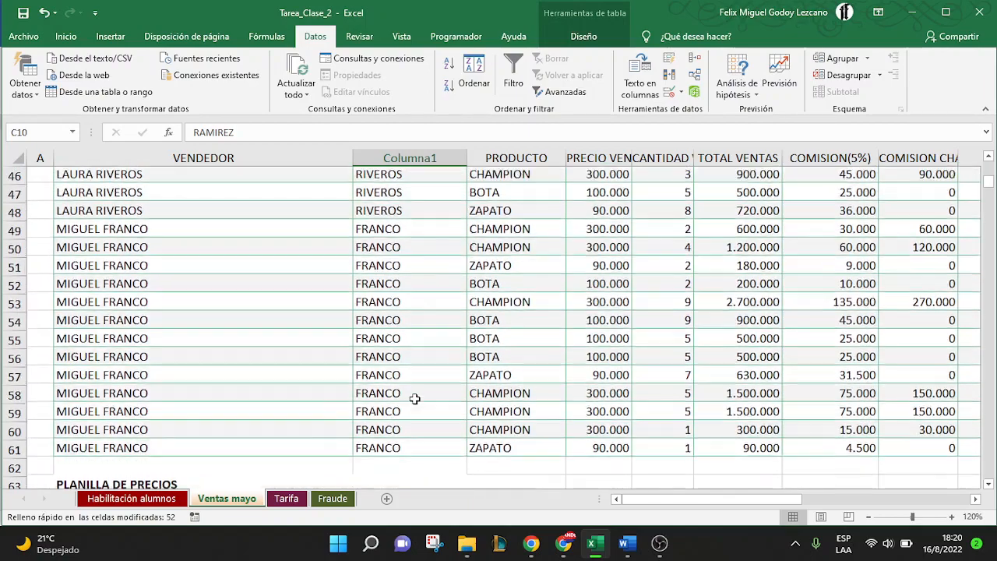
- Check the surnames filled down Columna1 and undo back to full seller names in VENDEDOR, with PRODUCTO directly beside it
scroll(414, 399, up, 8)
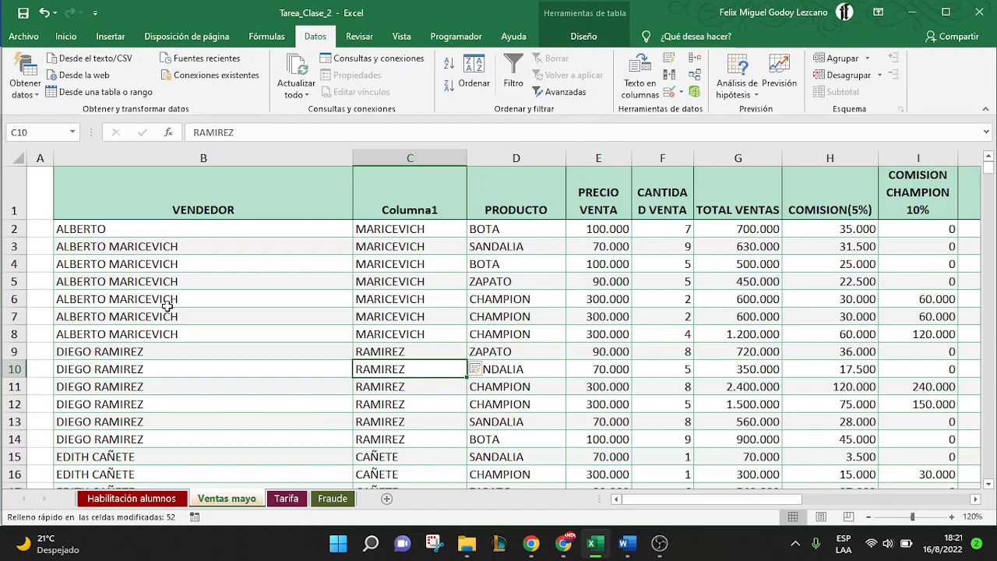
scroll(166, 306, down, 10)
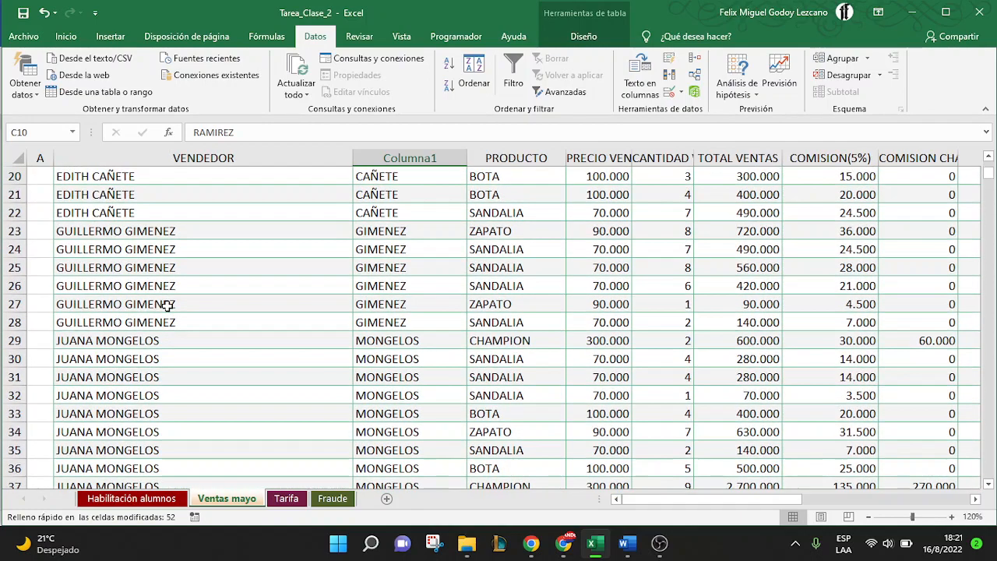
scroll(167, 306, down, 6)
scroll(167, 306, up, 11)
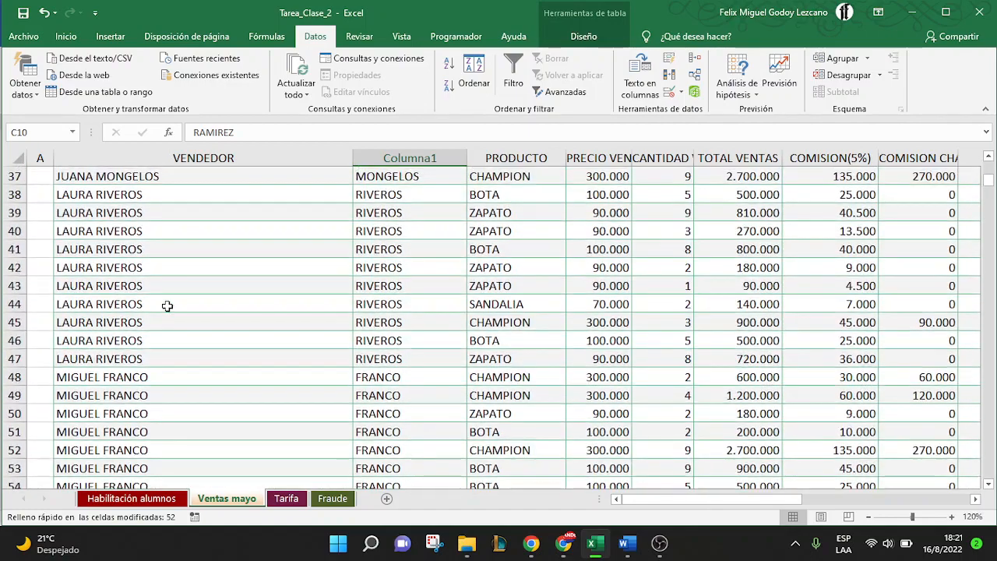
scroll(166, 306, up, 6)
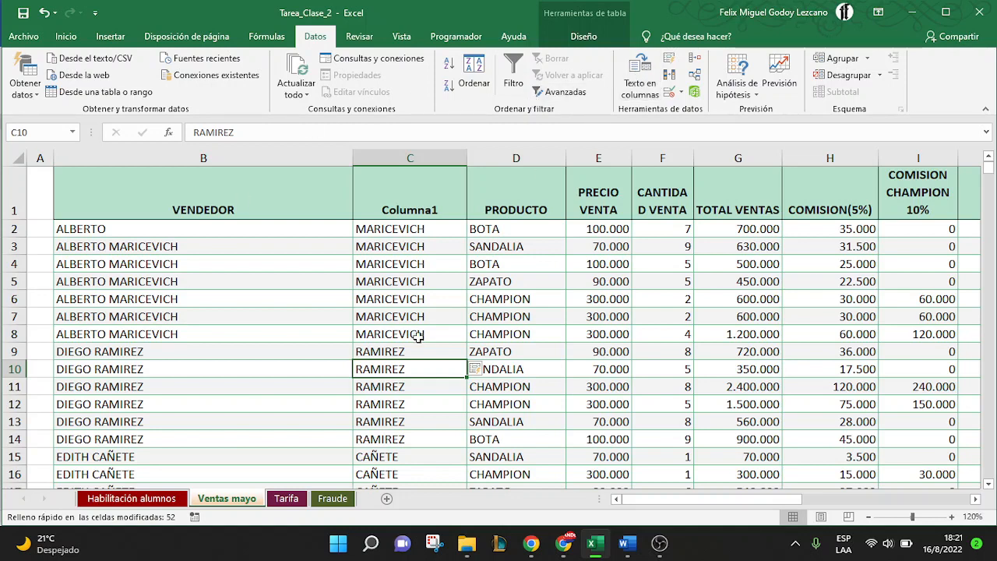
key(ctrl+z)
key(ctrl+z)
key(ctrl+z)
key(ctrl+z)
key(ctrl+z)
key(ctrl+z)
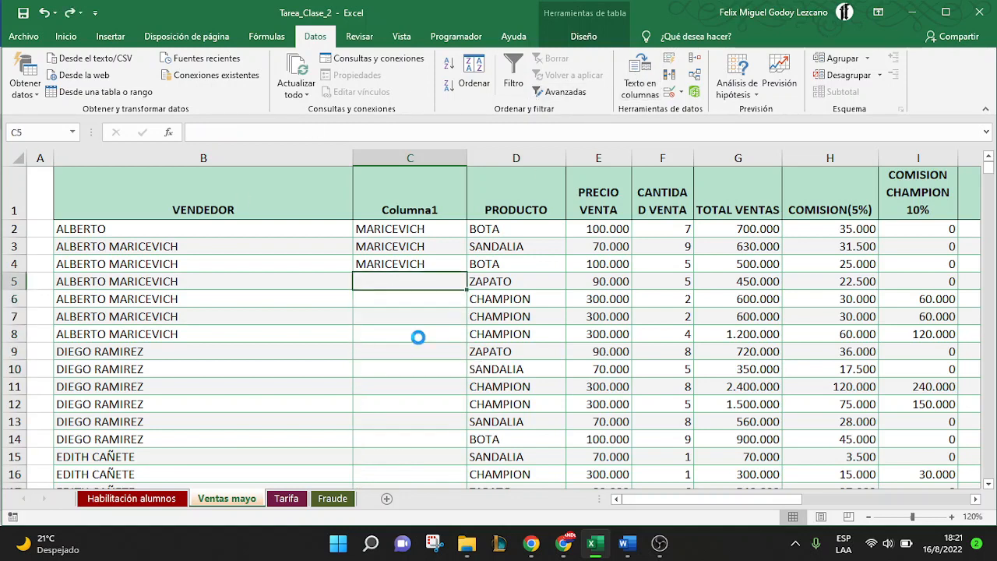
key(ctrl+z)
key(ctrl+z)
key(ctrl+z)
key(ctrl+z)
key(ctrl+z)
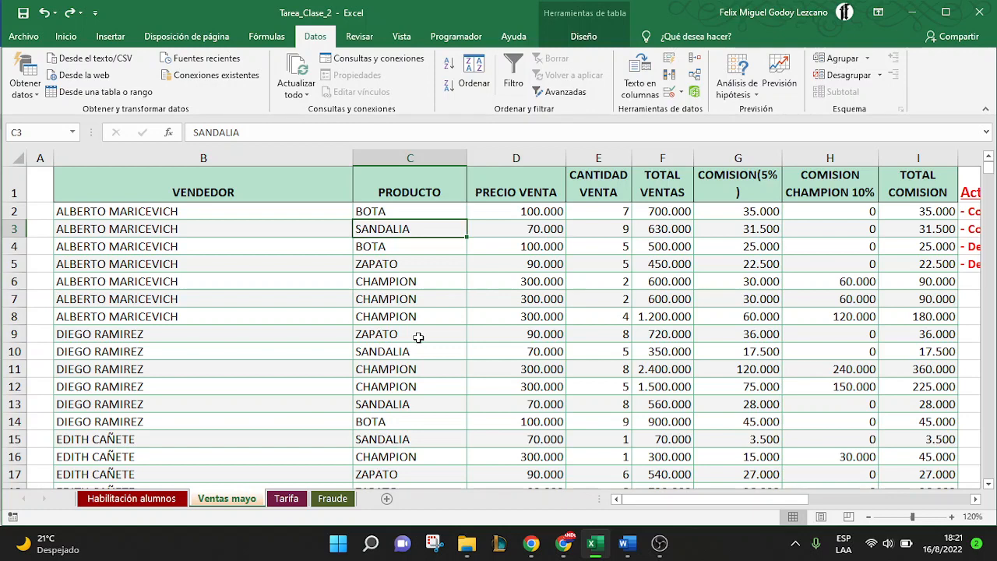
- Narrow the VENDEDOR column to fit the full seller names more closely
double_click(352, 158)
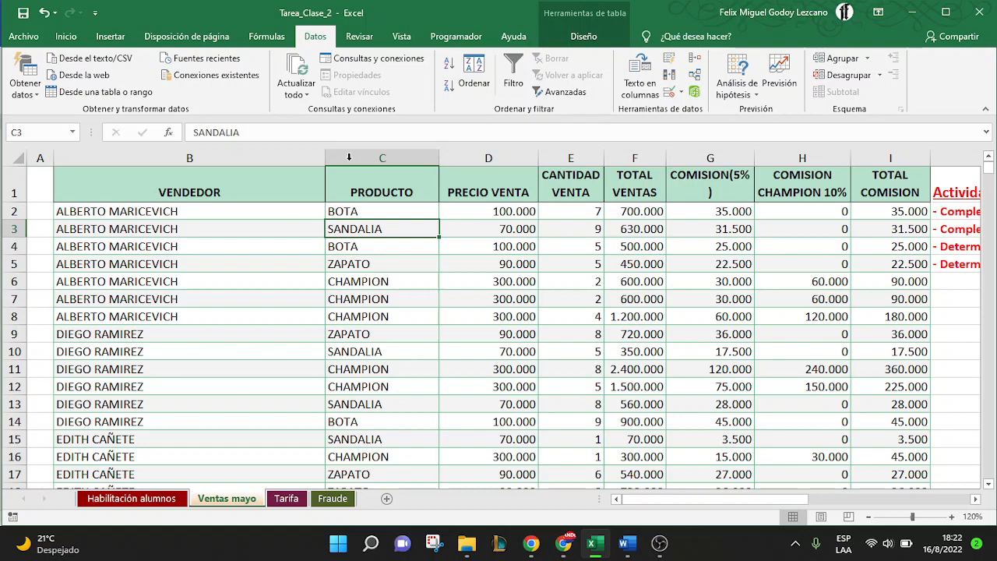
click(323, 150)
drag(325, 161, 236, 158)
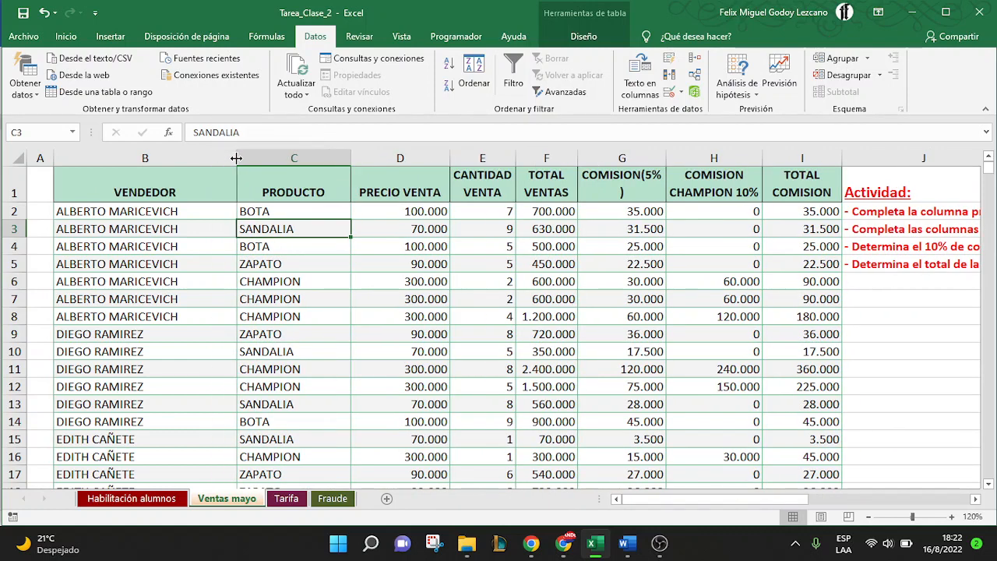
- Insert a new table column between VENDEDOR and PRODUCTO
click(287, 214)
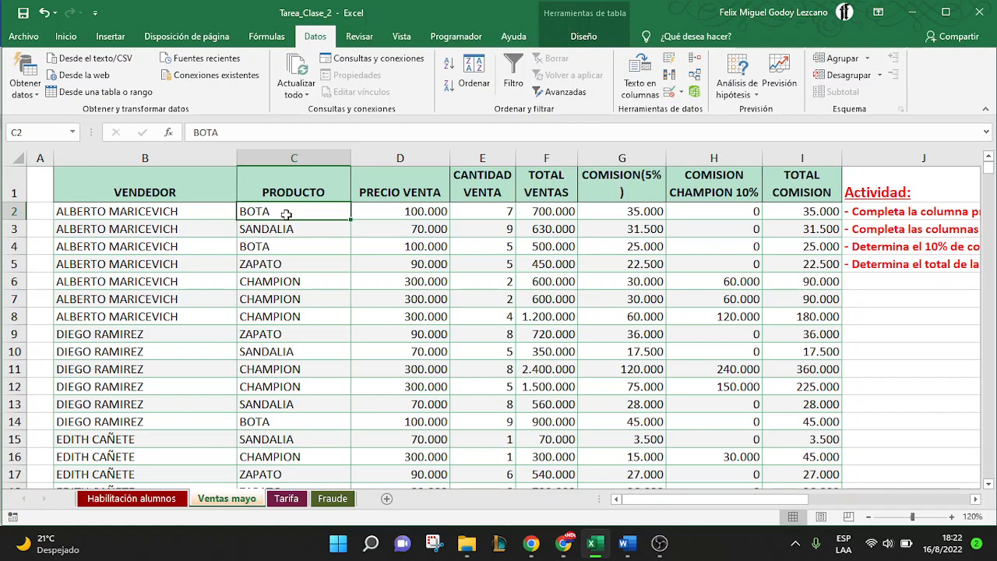
key(Up)
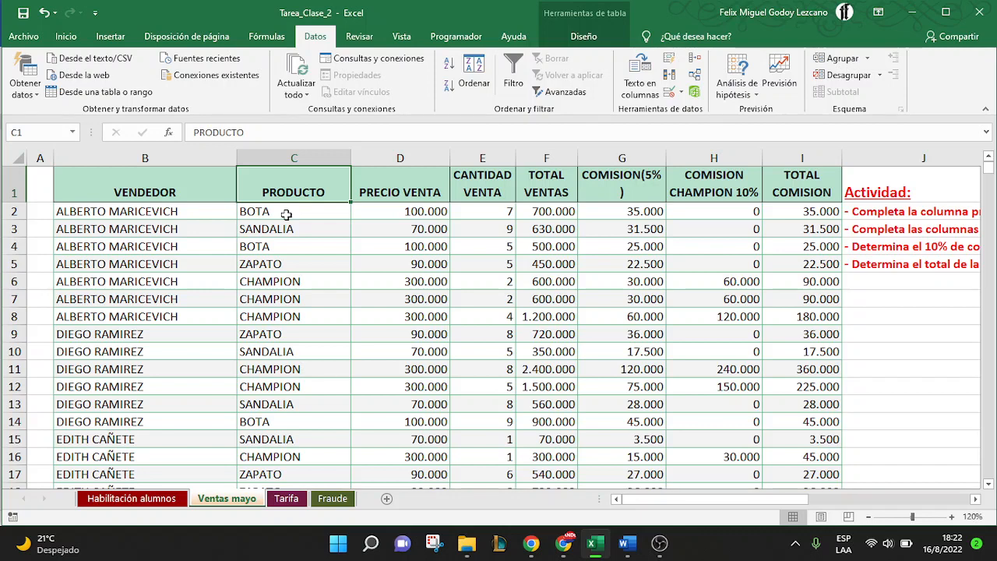
key(Left)
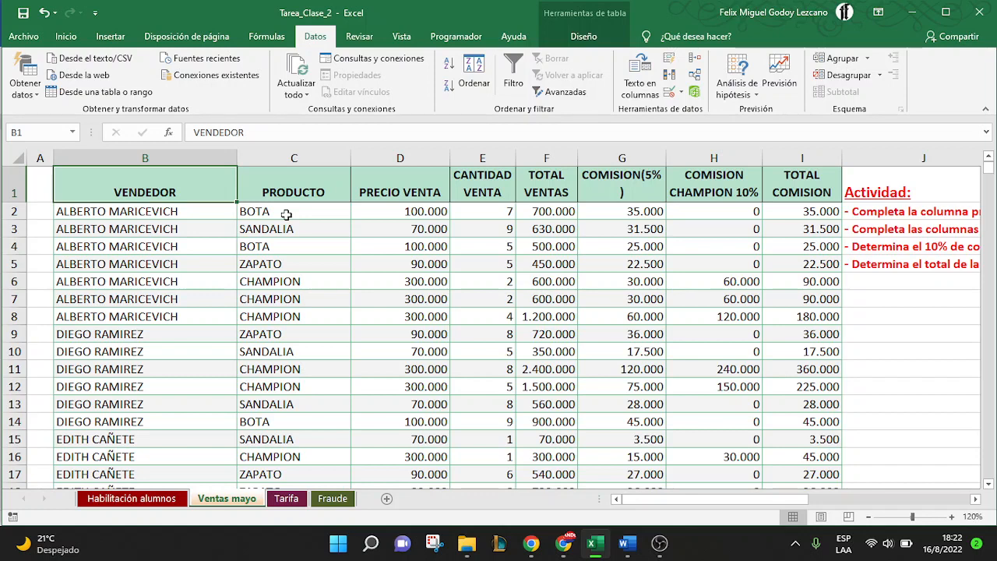
click(318, 154)
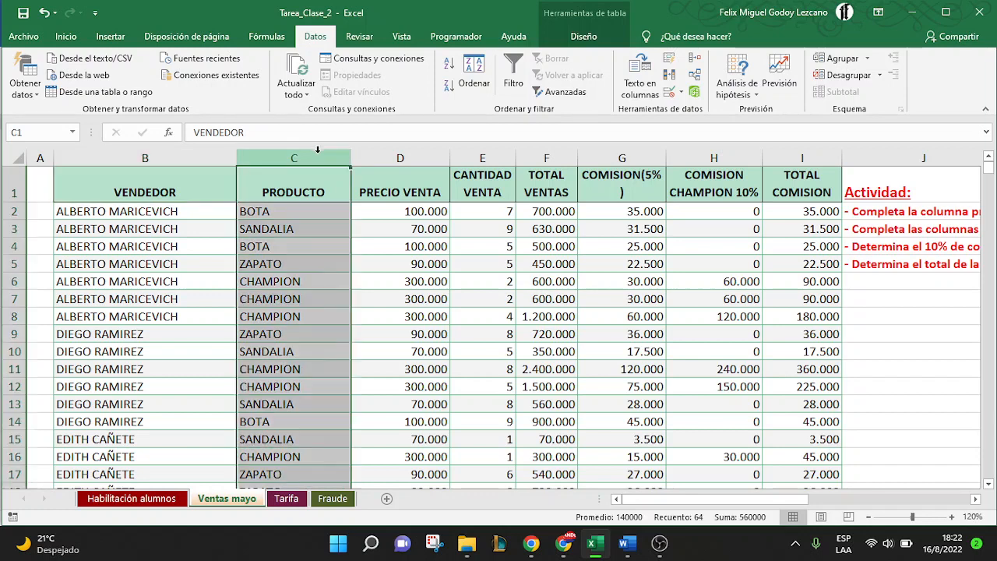
right_click(319, 155)
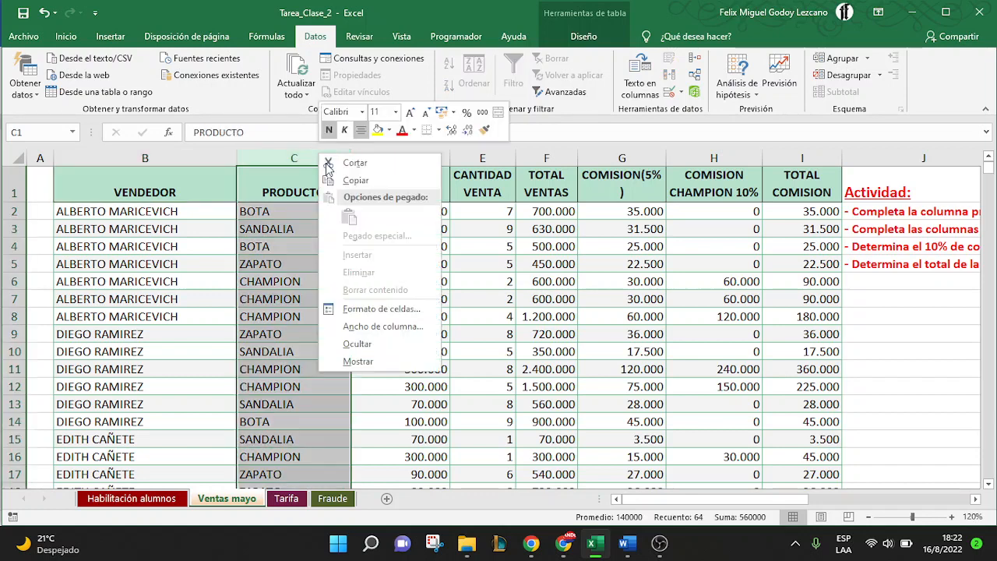
click(292, 230)
click(293, 230)
right_click(295, 230)
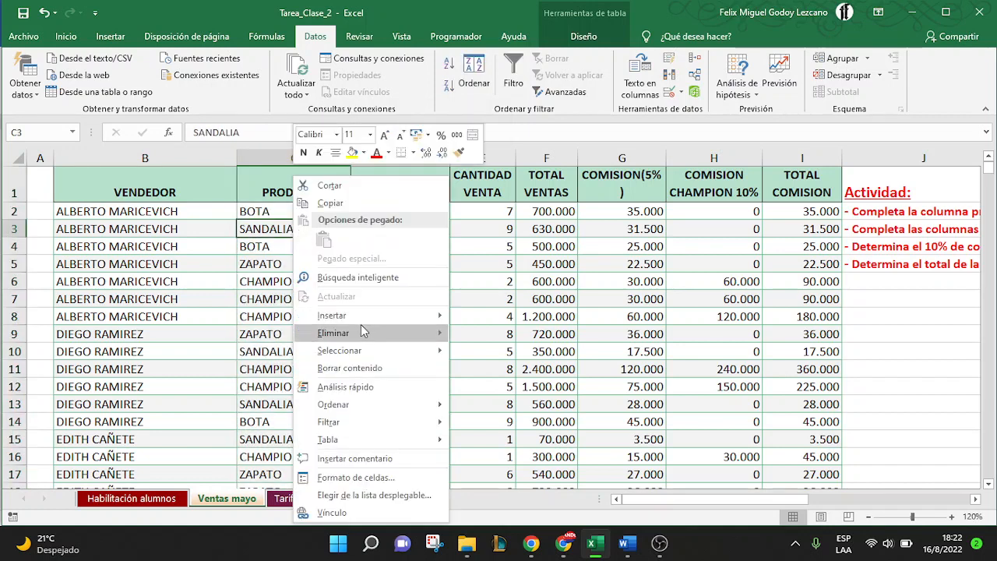
mouse_move(382, 321)
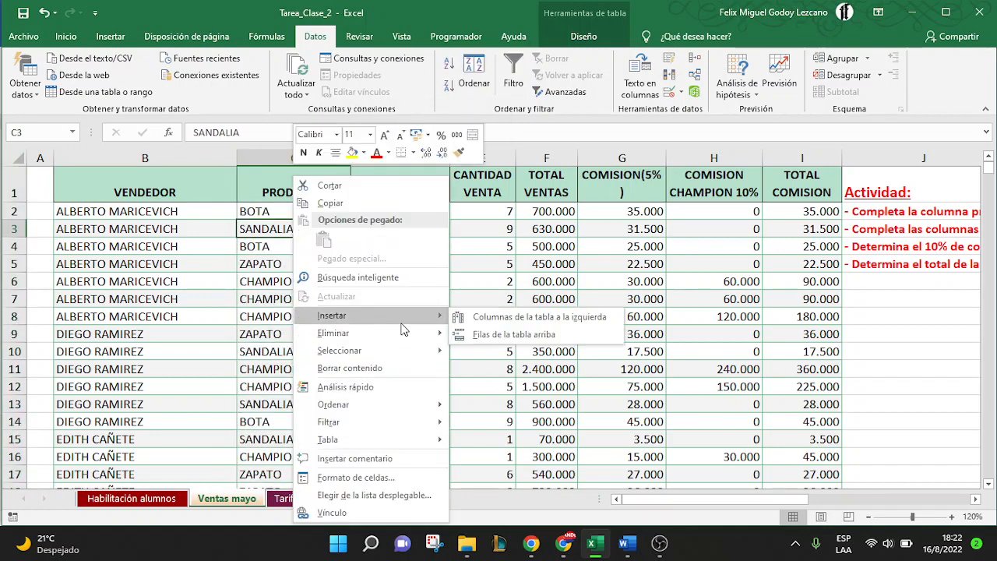
click(492, 318)
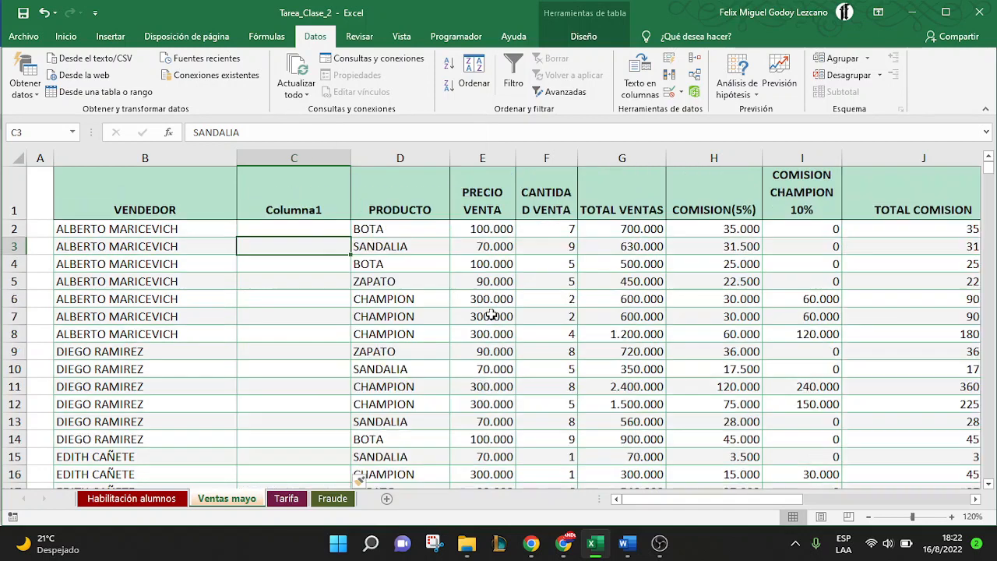
- Split the seller names in B2:B60 with Text to Columns, using Delimitados and Espacio with destination $B$2, and accept replacing the data
click(302, 228)
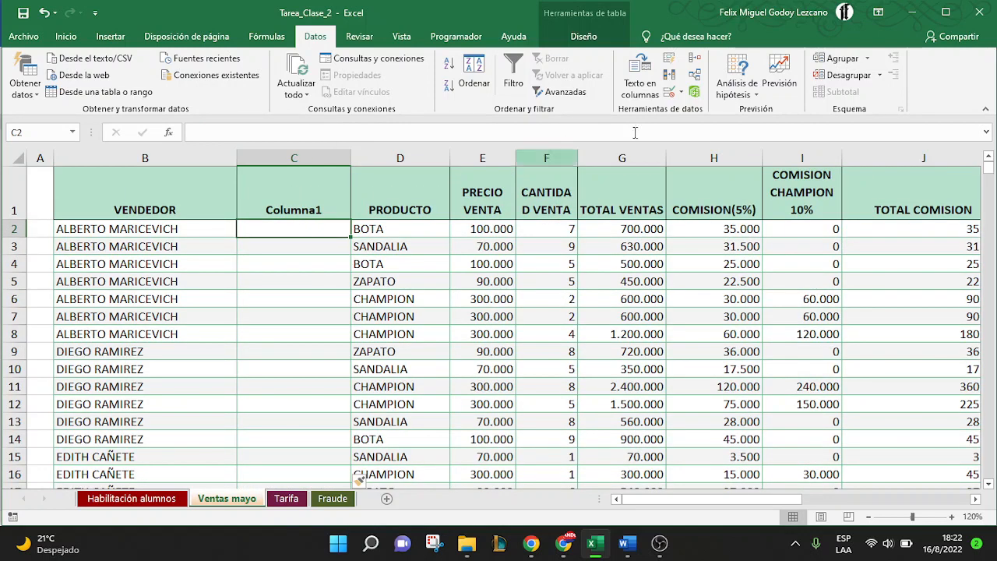
click(207, 234)
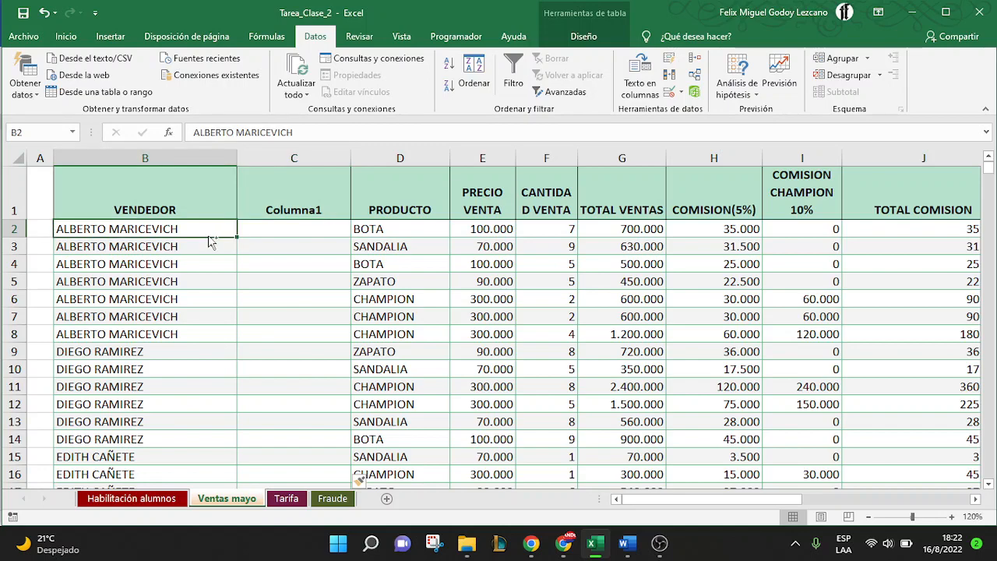
key(ctrl+shift+Down)
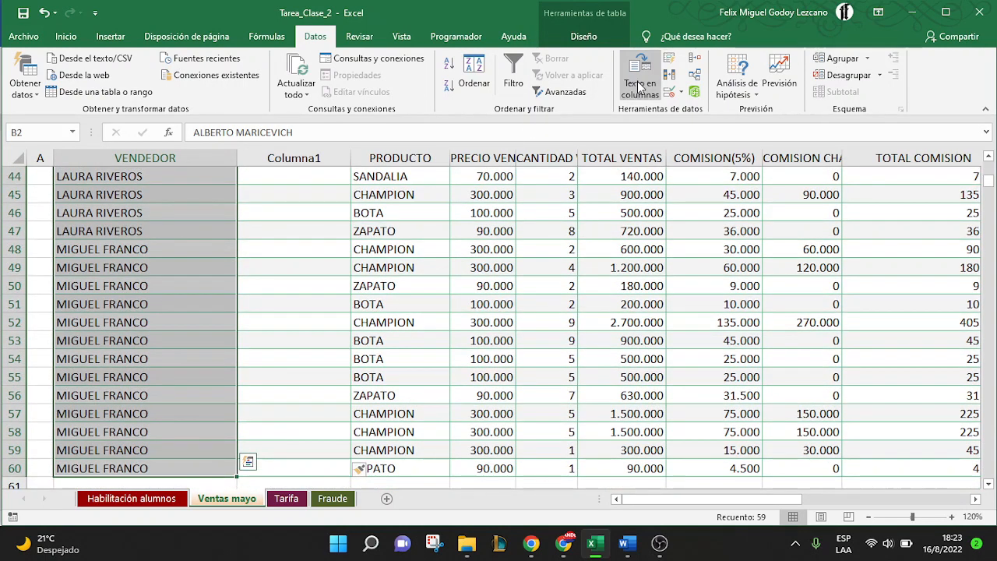
click(638, 86)
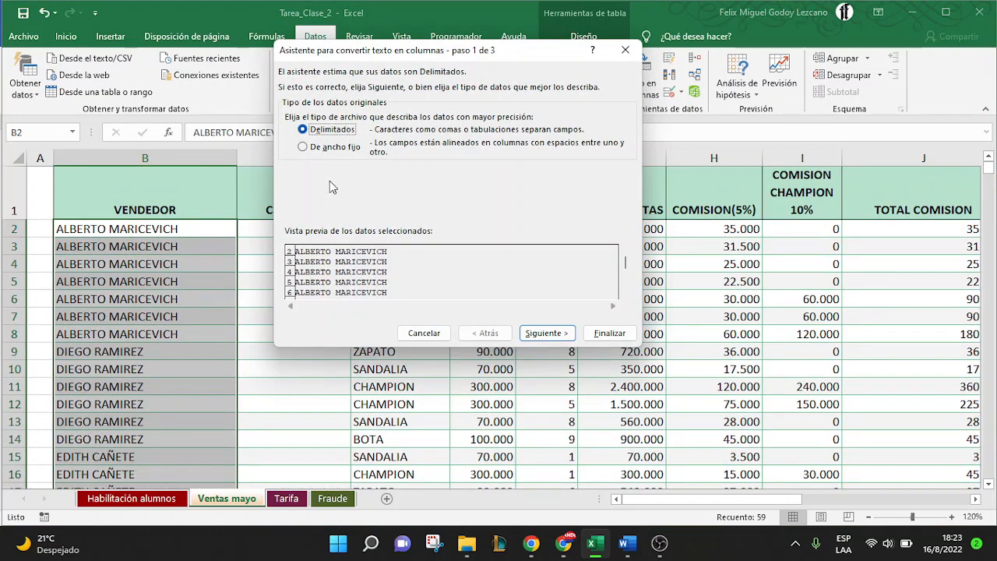
click(548, 334)
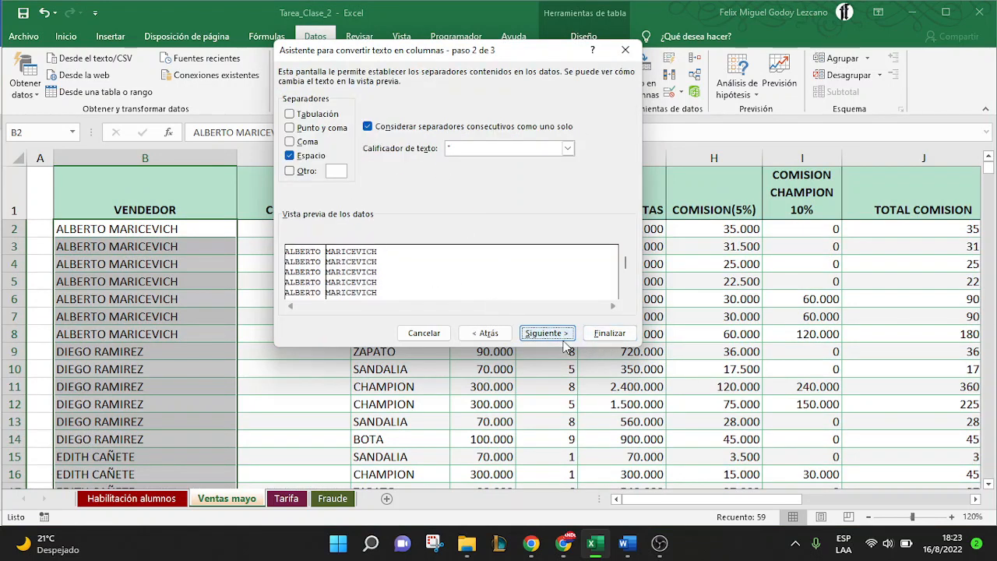
click(568, 337)
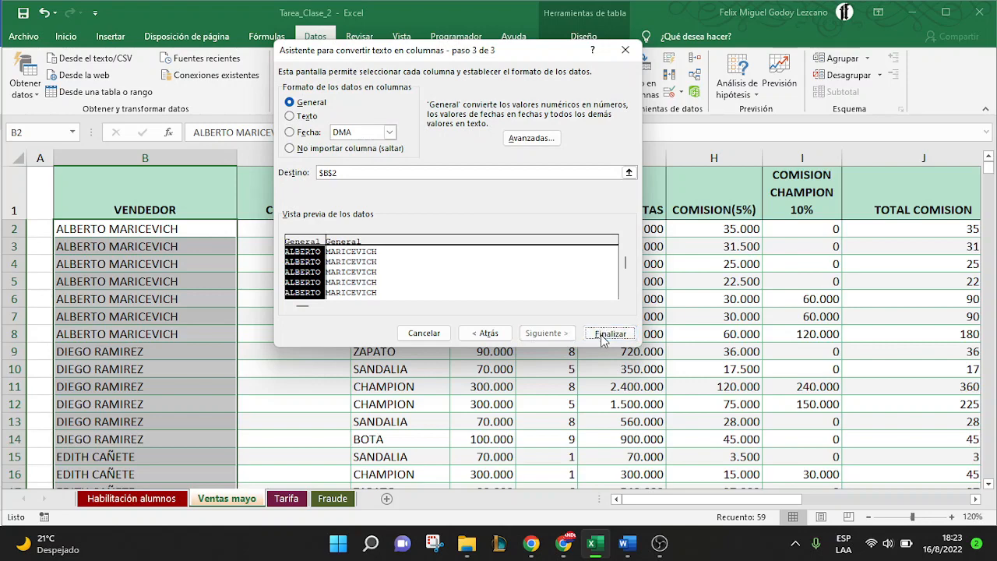
click(606, 334)
click(465, 312)
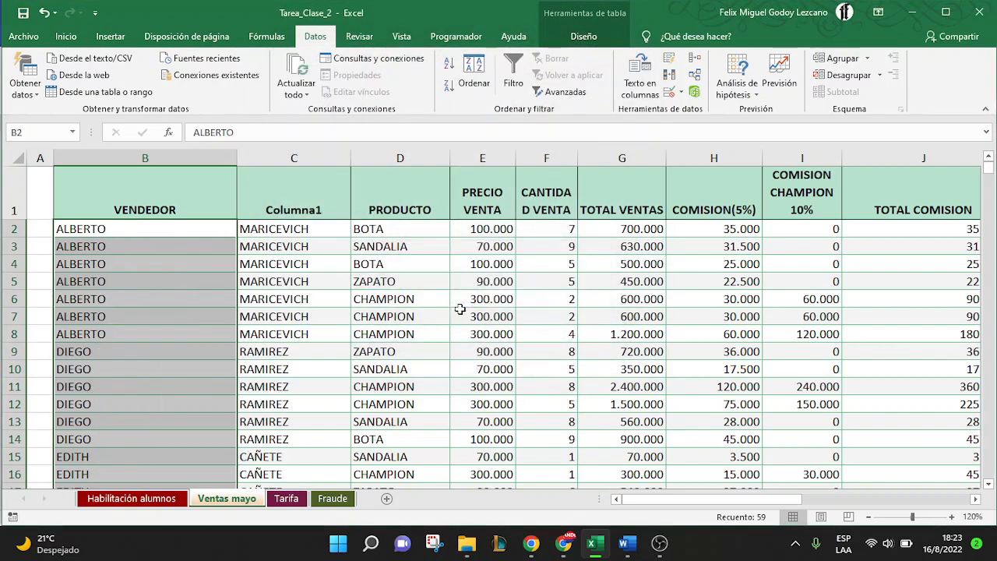
- Insert another column before PRODUCTO and select its first data cell, D2
click(325, 248)
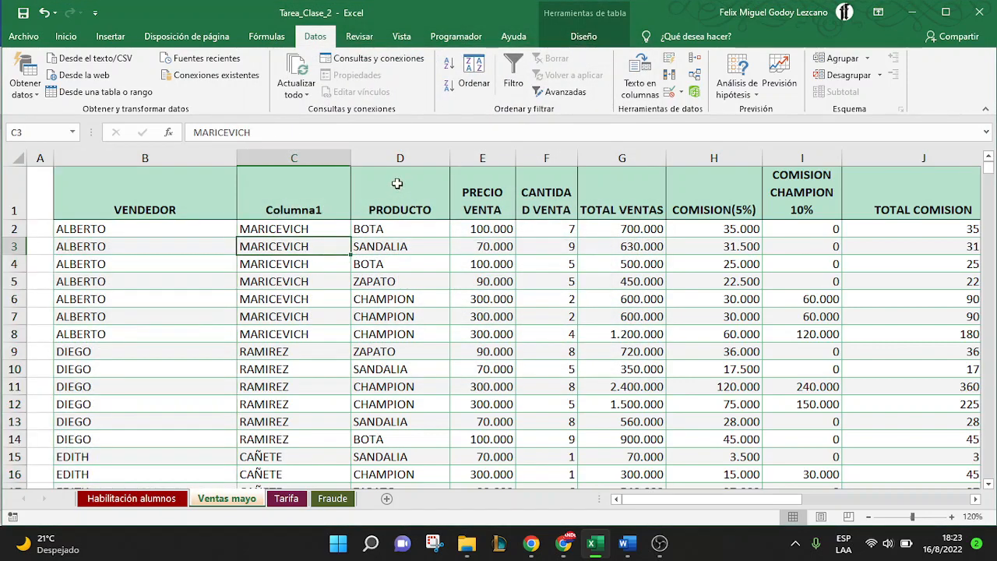
right_click(408, 160)
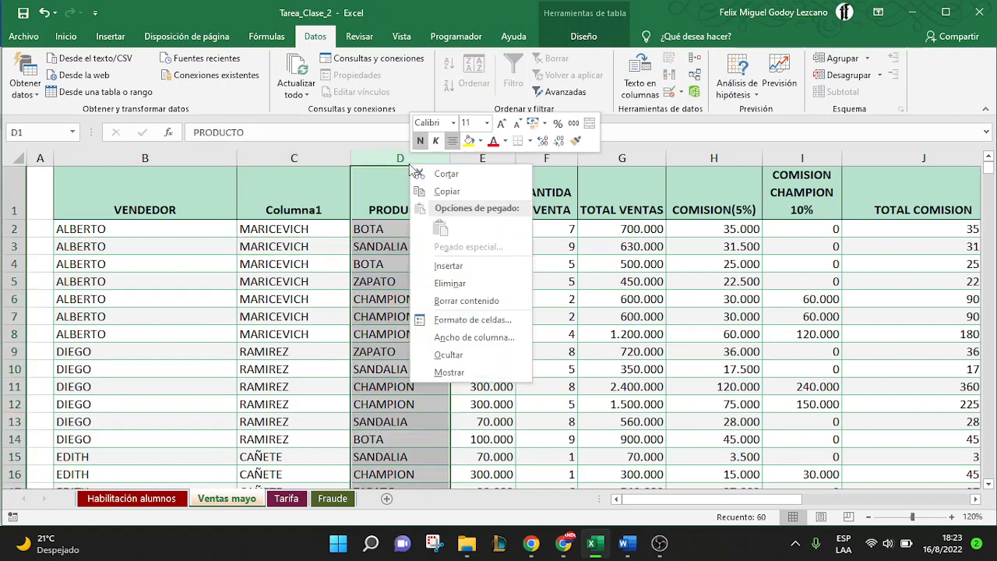
click(465, 265)
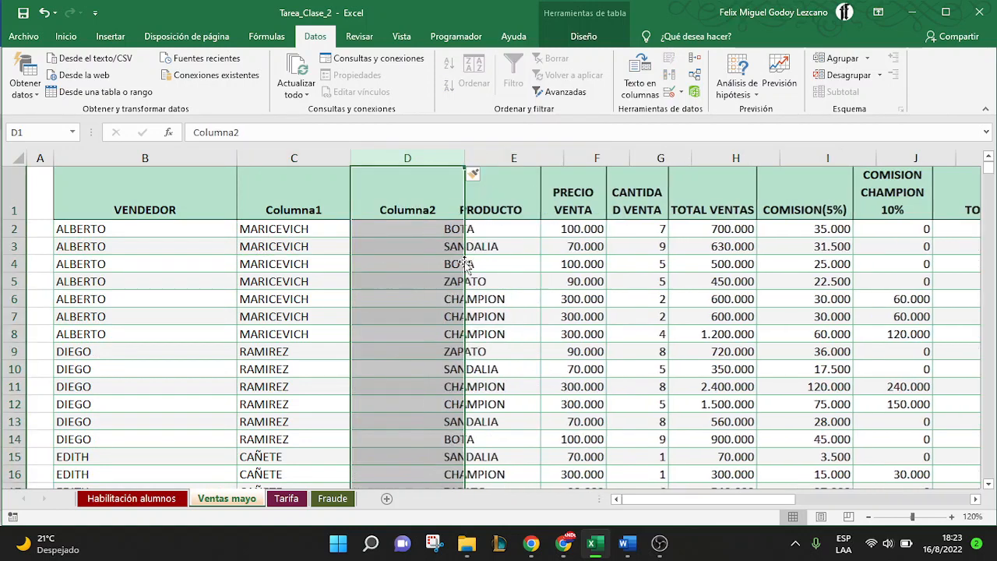
click(405, 230)
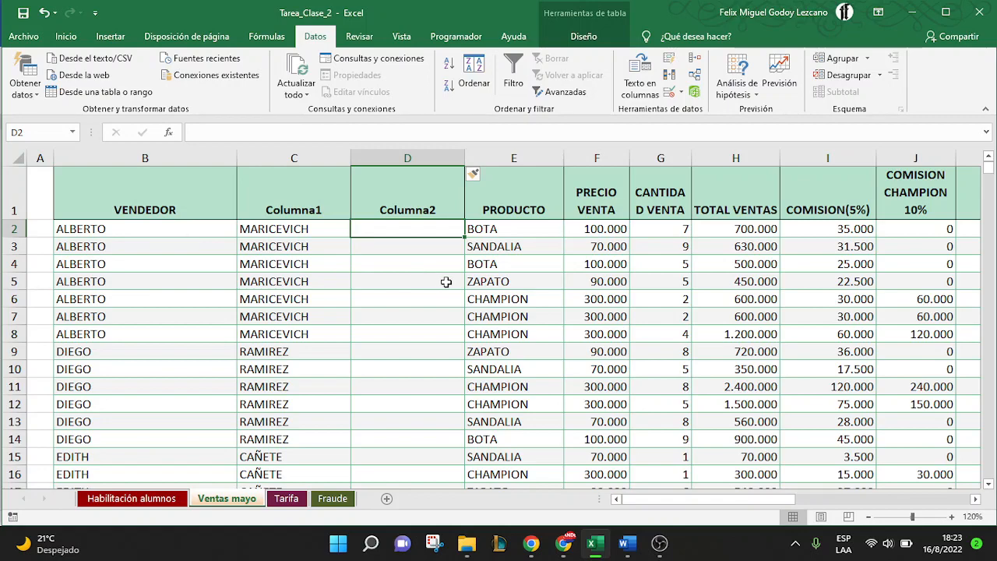
- Go down column D through the empty rows below the table to D1213 and return to D2
key(Page_Down)
key(Page_Down)
key(Page_Down)
key(Page_Down)
key(Page_Down)
key(Page_Down)
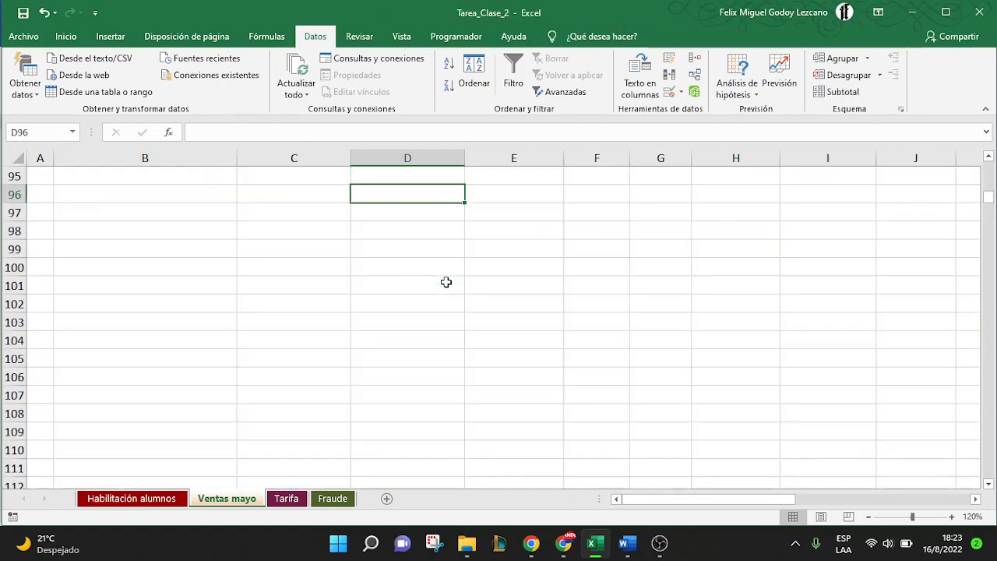
key(Page_Down)
key(Page_Down)
key(Page_Down)
key(Page_Down)
key(Page_Down)
key(Page_Down)
key(Page_Down)
key(Page_Down)
key(Page_Down)
key(Page_Down)
key(Page_Down)
key(Page_Down)
key(Page_Down)
key(Page_Down)
key(Page_Down)
key(Page_Down)
key(Page_Down)
key(Page_Down)
key(Page_Down)
key(Page_Down)
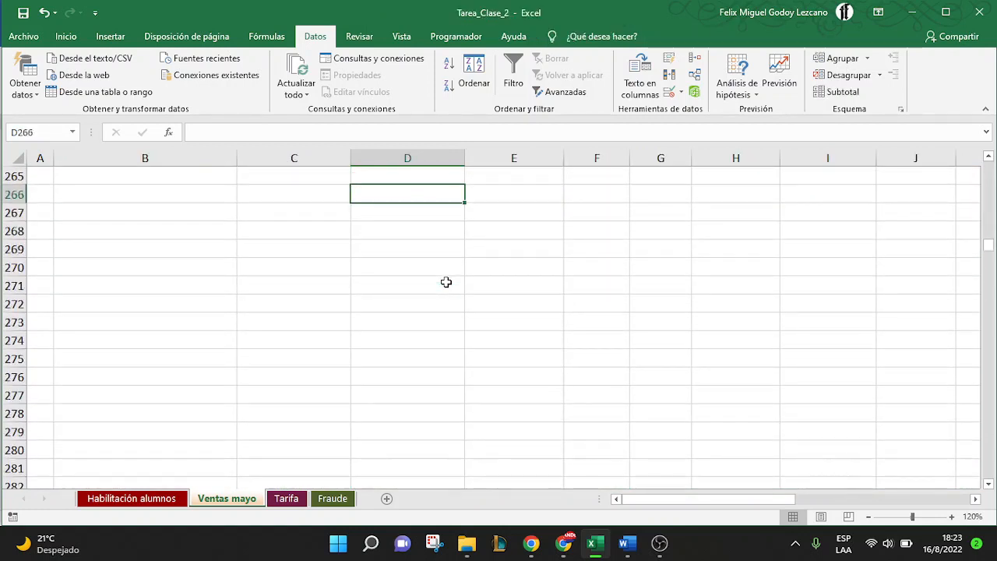
key(Page_Down)
key(Page_Down)
key(Page_Down)
key(Page_Down)
key(Page_Down)
key(Page_Down)
key(Page_Down)
key(Page_Down)
key(Page_Down)
key(Page_Down)
key(Page_Down)
key(Page_Down)
key(Page_Down)
key(Page_Down)
key(Page_Down)
key(Page_Down)
key(Page_Down)
key(Page_Down)
key(Page_Down)
key(Page_Down)
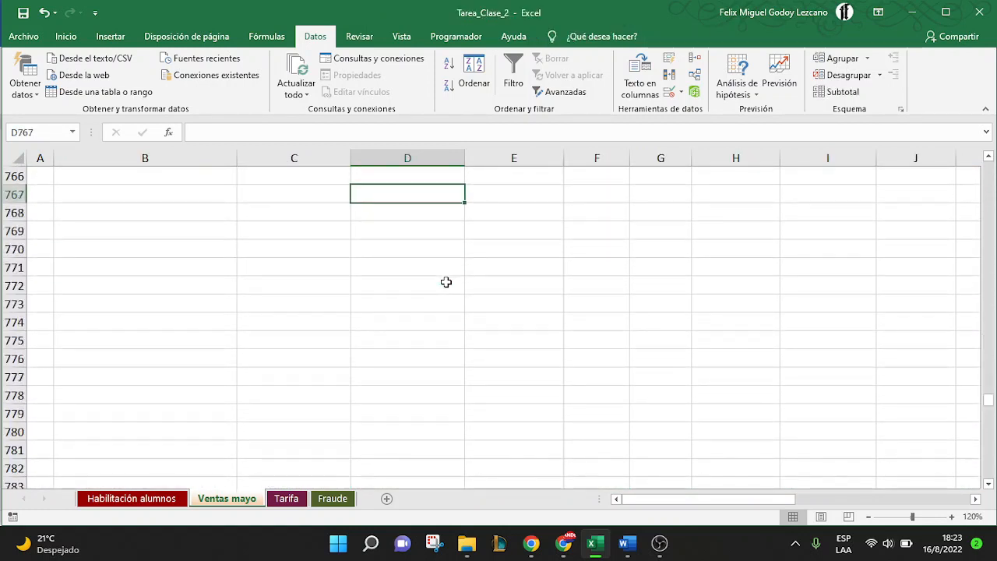
key(Page_Down)
key(Page_Down)
key(Page_Down)
key(Page_Down)
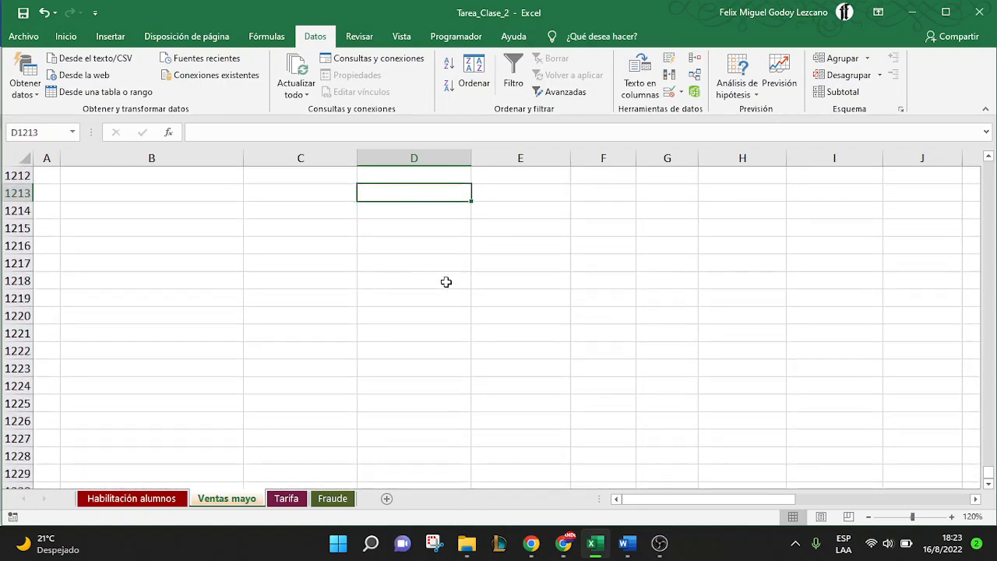
key(ctrl+Up)
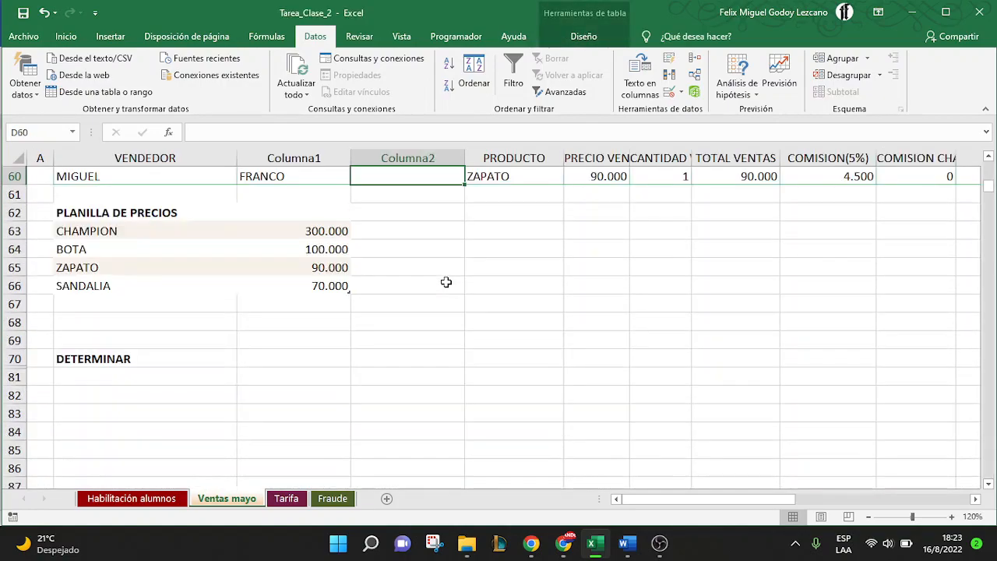
key(ctrl+Up)
key(Down)
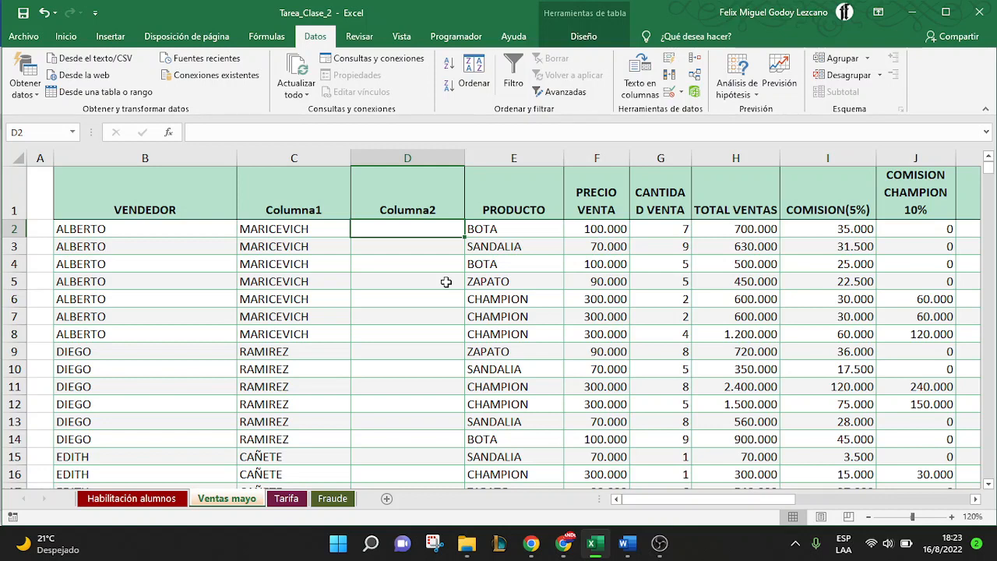
- Start a CONCATENAR formula in D2 with C2 as the first text and a quoted space " " as the second
text(=CON)
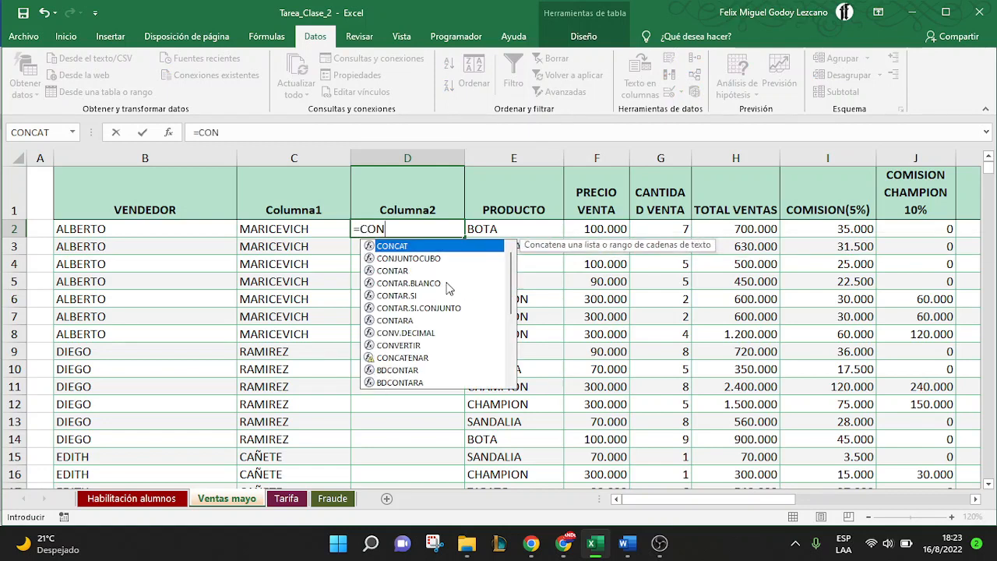
text(CA)
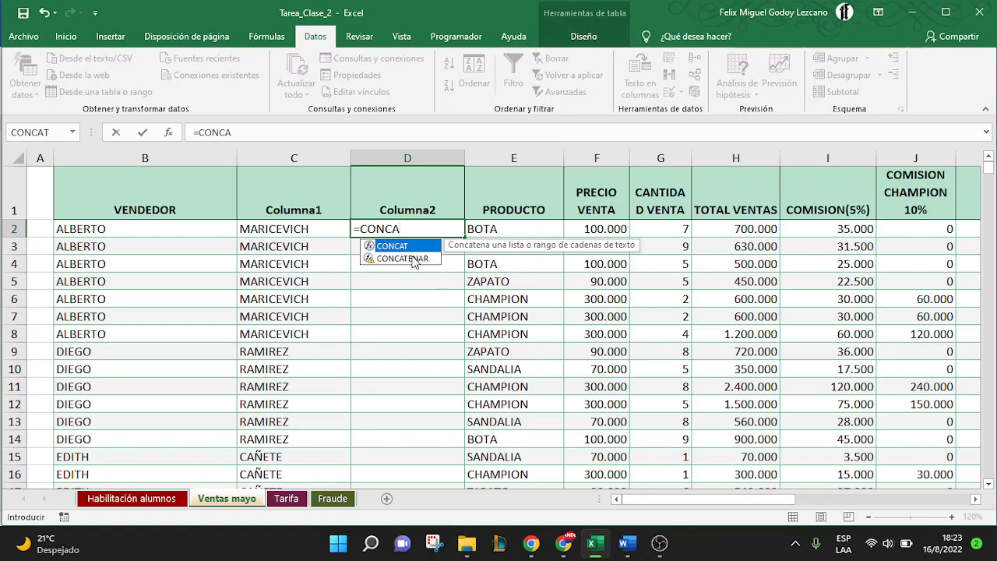
click(413, 259)
double_click(413, 259)
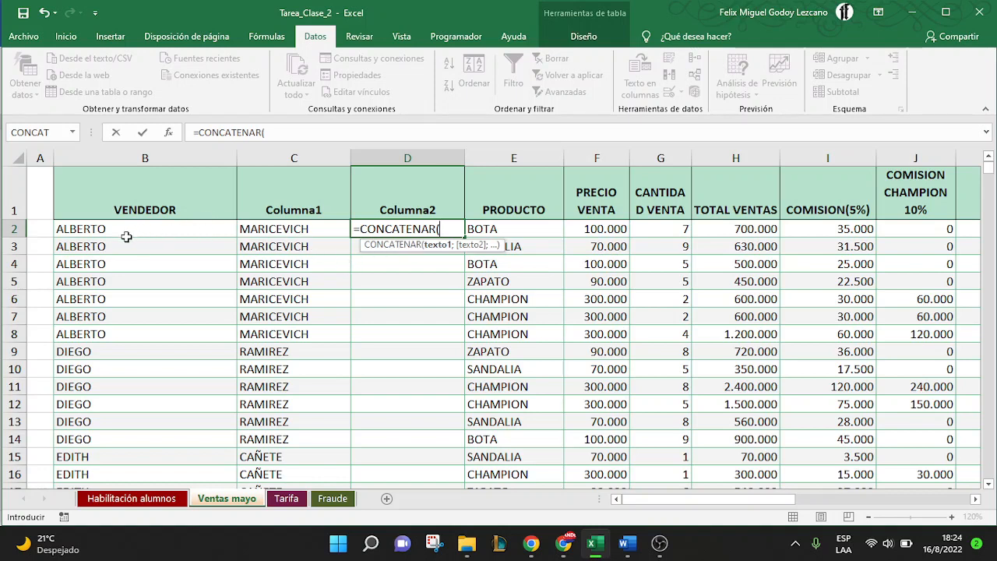
click(295, 227)
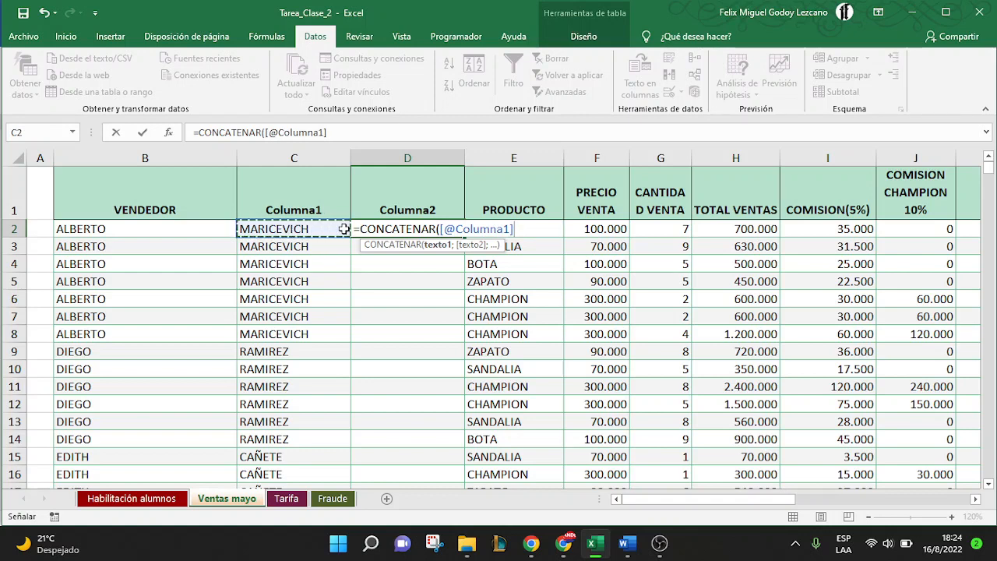
key(BackSpace)
key(BackSpace)
key(BackSpace)
key(BackSpace)
key(BackSpace)
key(BackSpace)
key(BackSpace)
key(BackSpace)
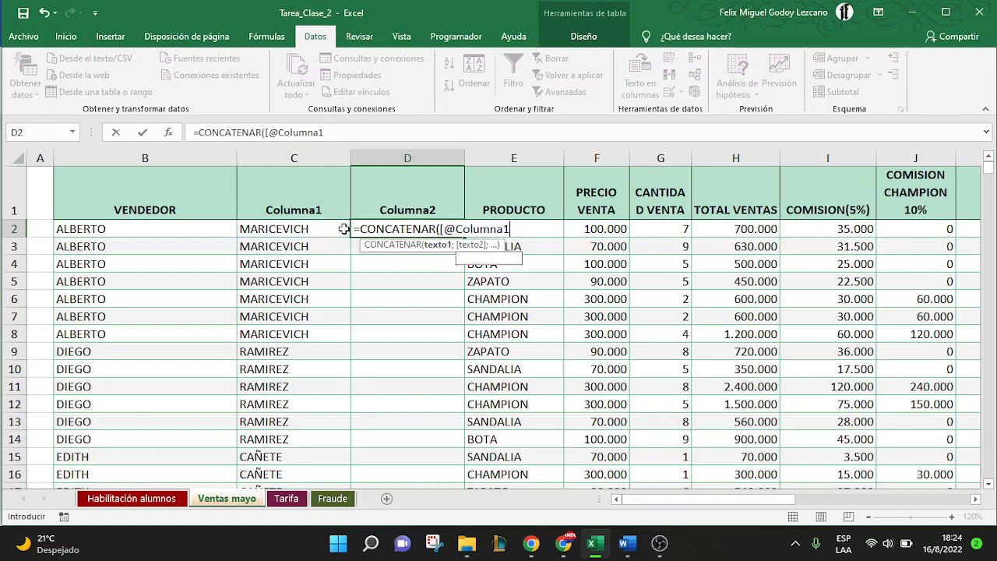
key(BackSpace)
key(BackSpace)
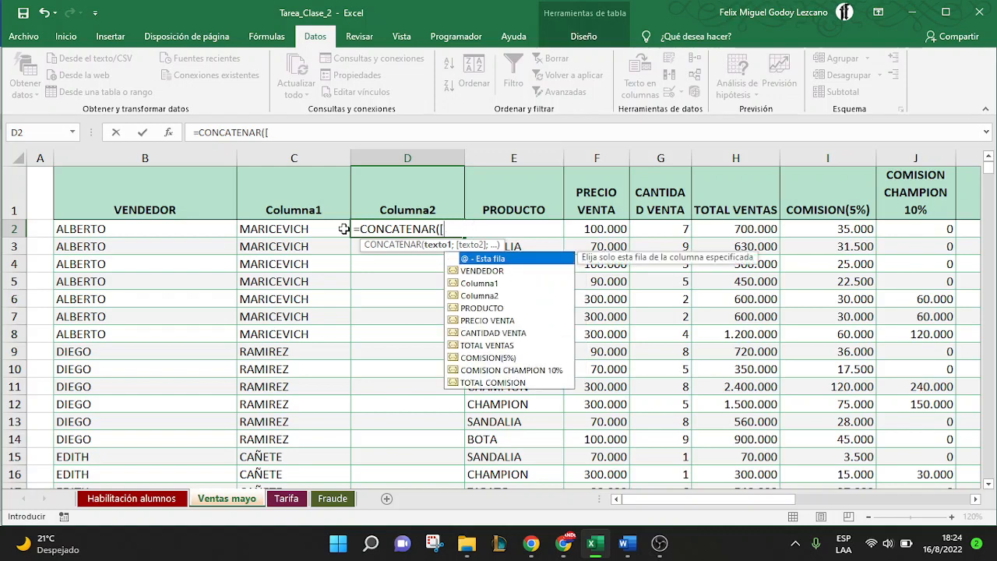
text(2)
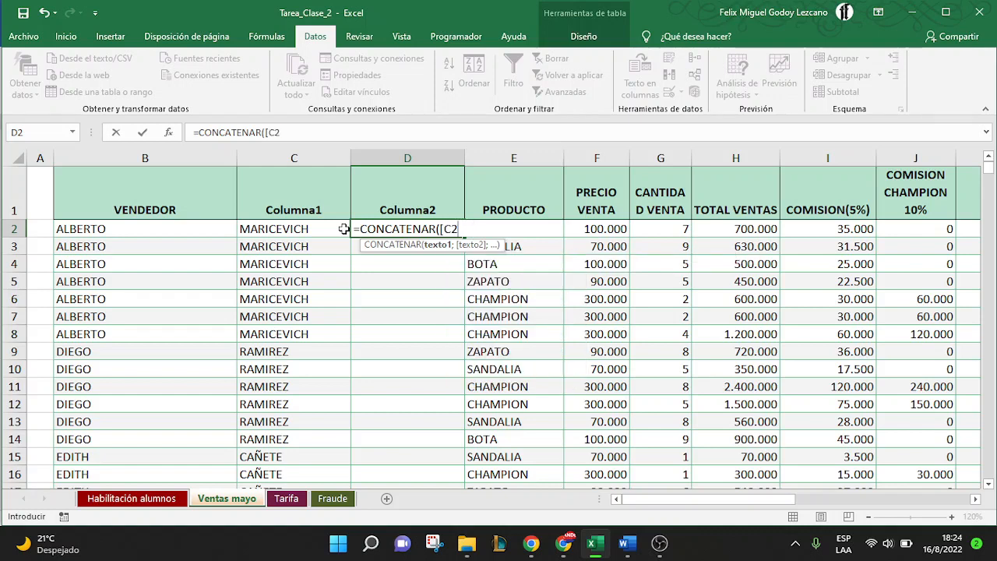
text(;)
text(" ";)
- Add B2 as the third text, as a plain cell reference instead of the table reference, and try to enter the formula
click(191, 229)
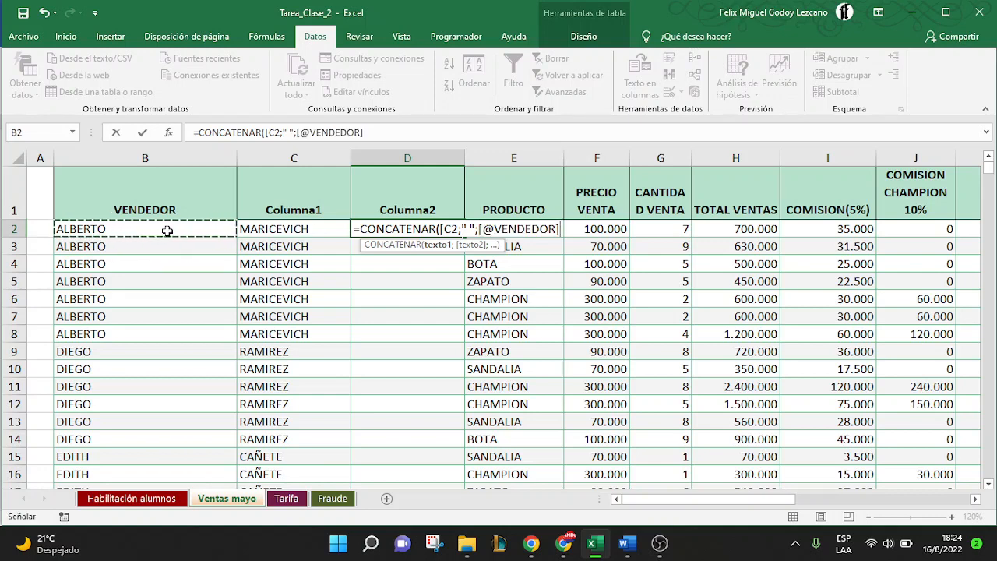
key(BackSpace)
key(BackSpace)
key(BackSpace)
key(BackSpace)
key(BackSpace)
key(BackSpace)
key(BackSpace)
key(BackSpace)
key(BackSpace)
key(BackSpace)
key(BackSpace)
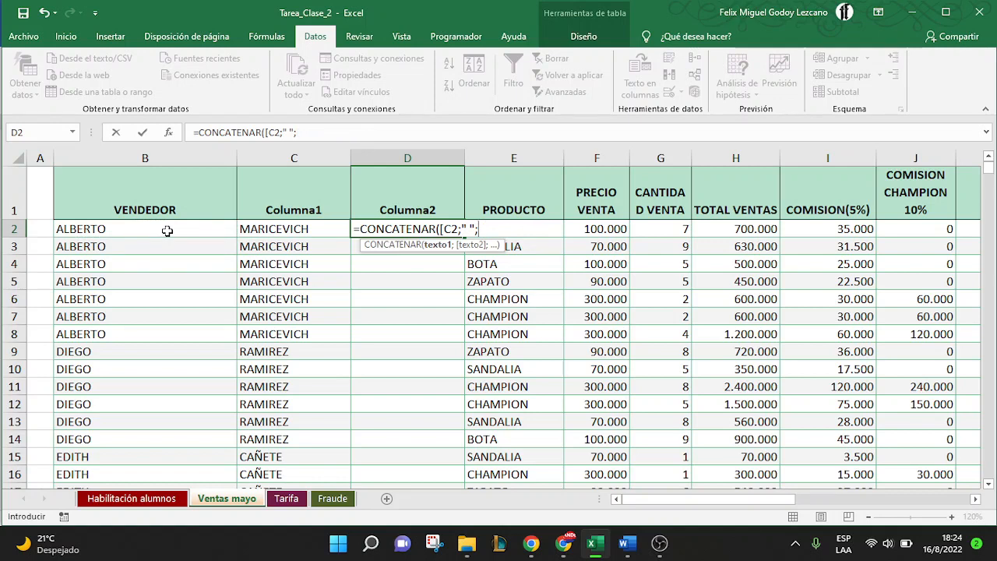
text(B2)
key(Return)
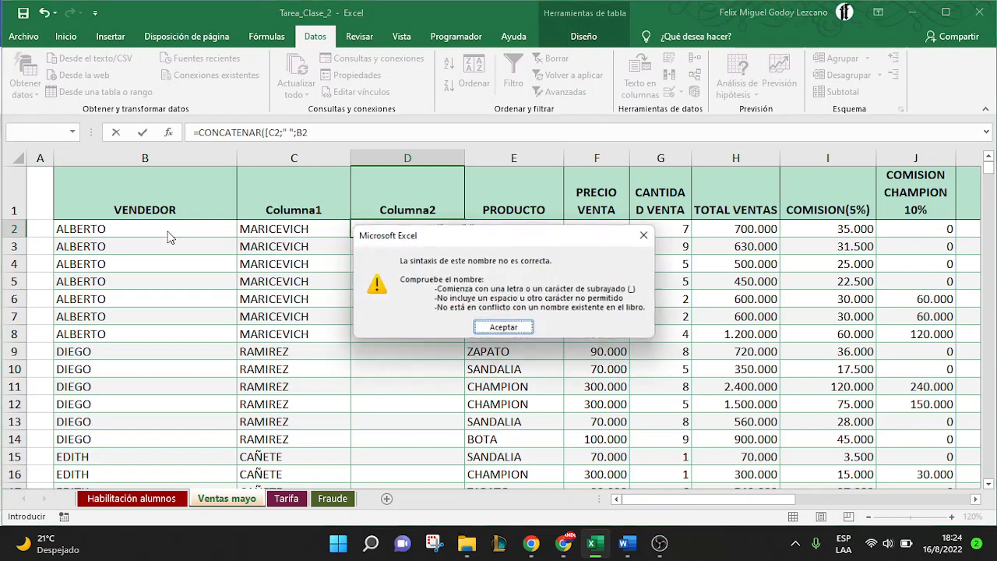
- Correct the D2 formula to =CONCATENAR(C2;" ";B2), enter it, and fit column D's width to its contents
key(super+p)
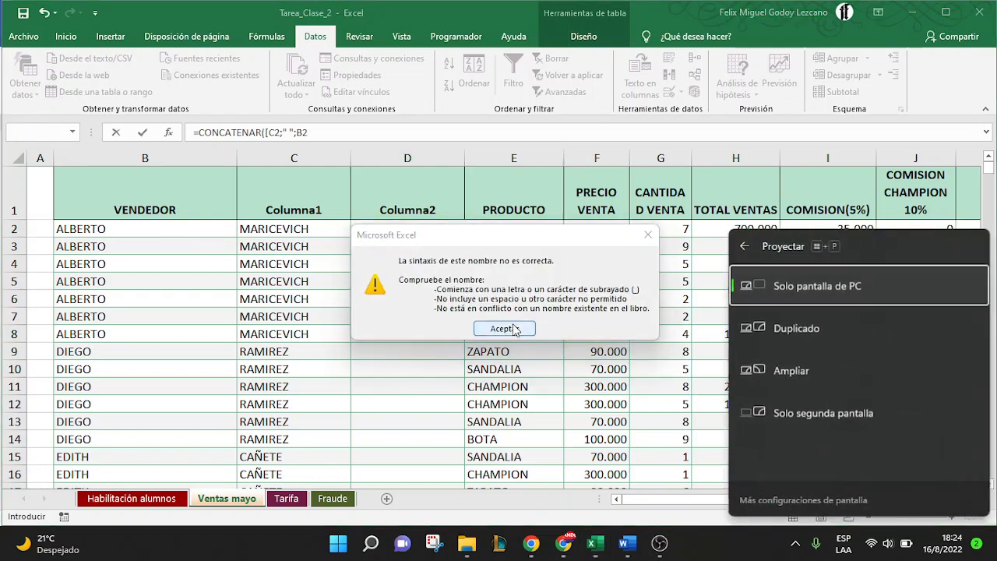
click(504, 328)
click(511, 227)
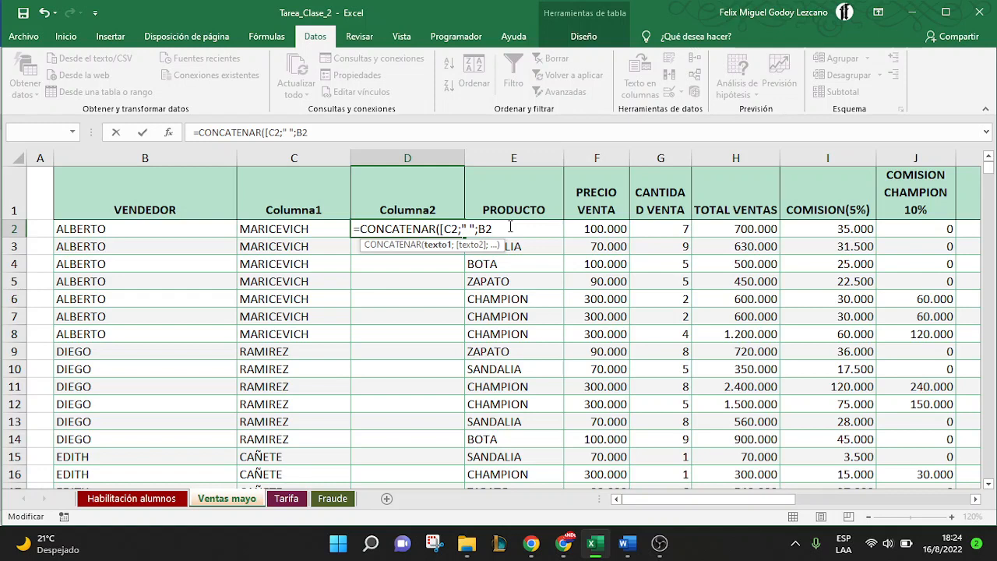
text())
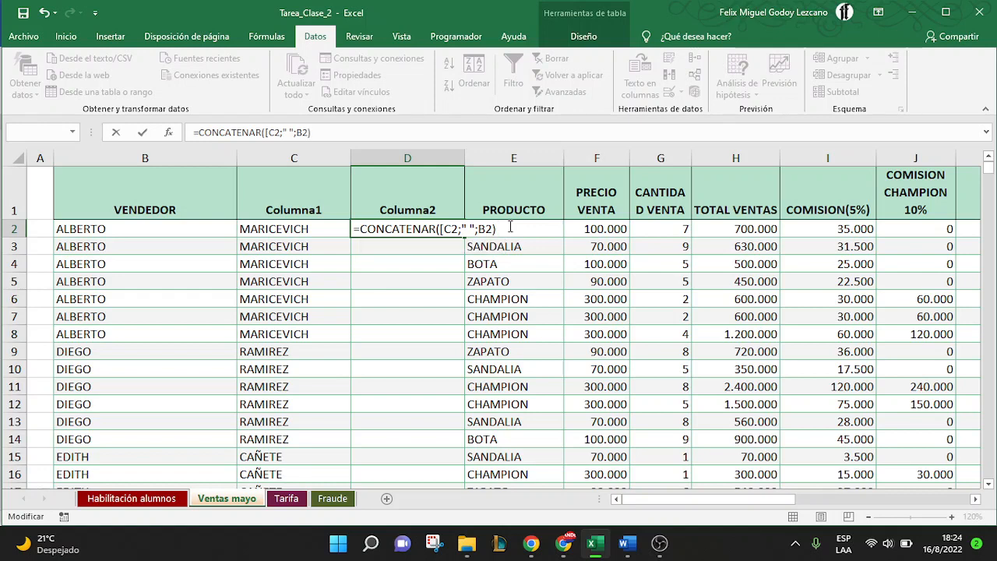
click(444, 229)
key(BackSpace)
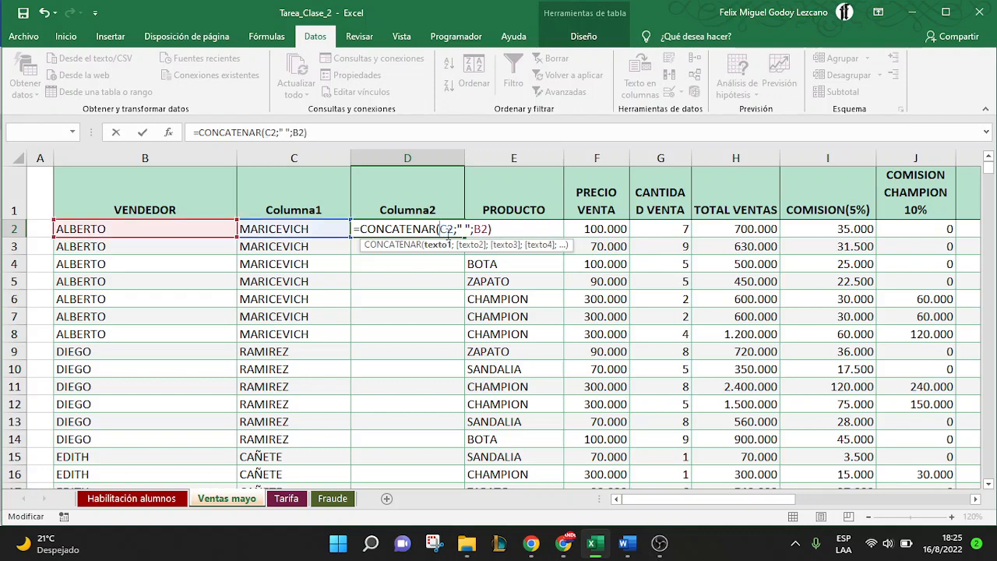
click(504, 228)
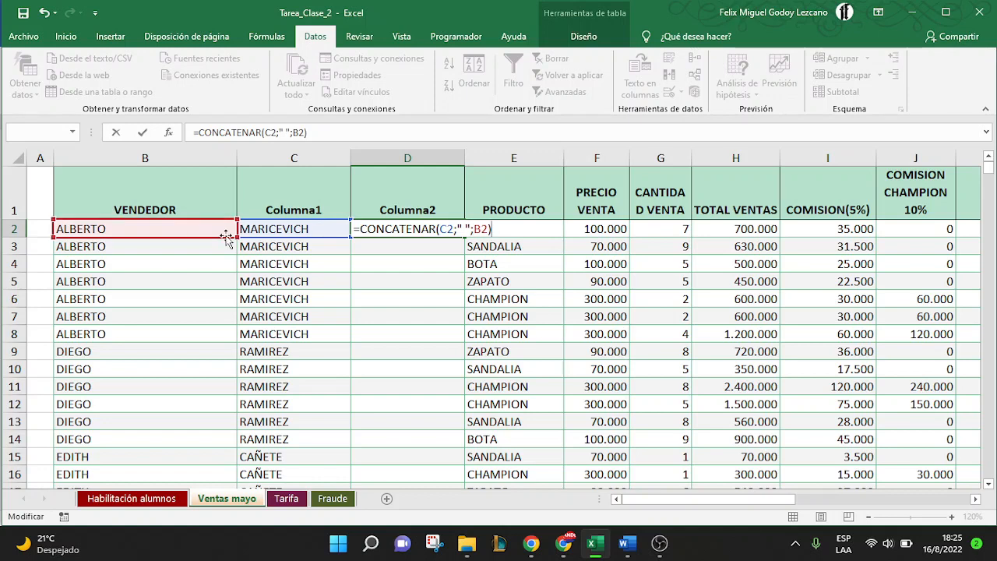
key(Return)
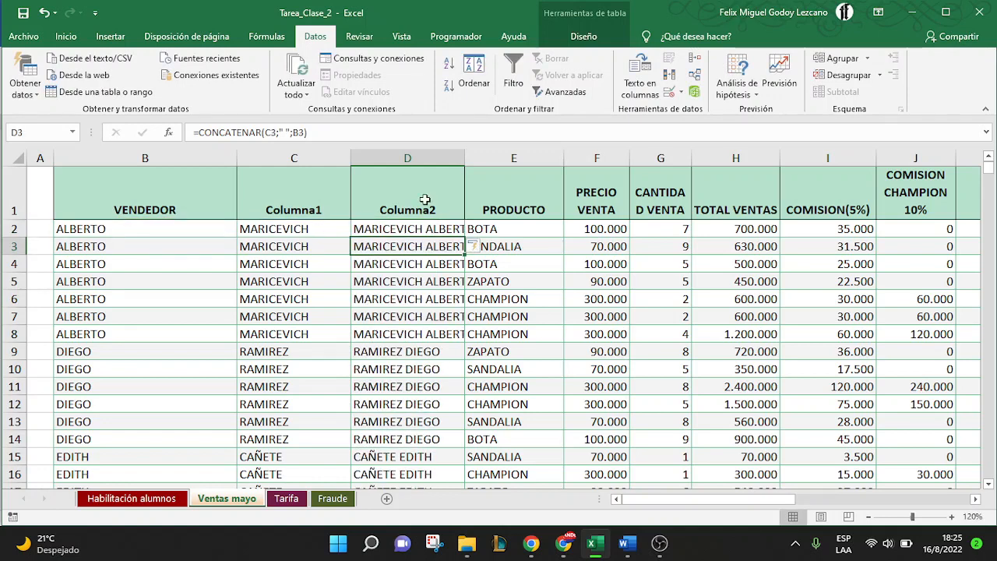
double_click(464, 157)
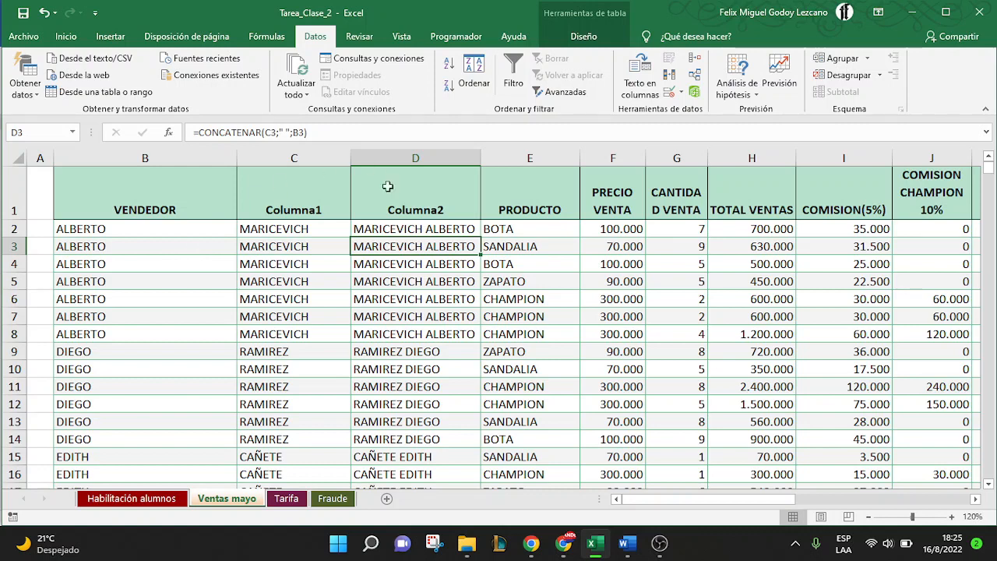
- Go through the joined names and their formulas in column D from D2 to D12 and return to D2
click(430, 231)
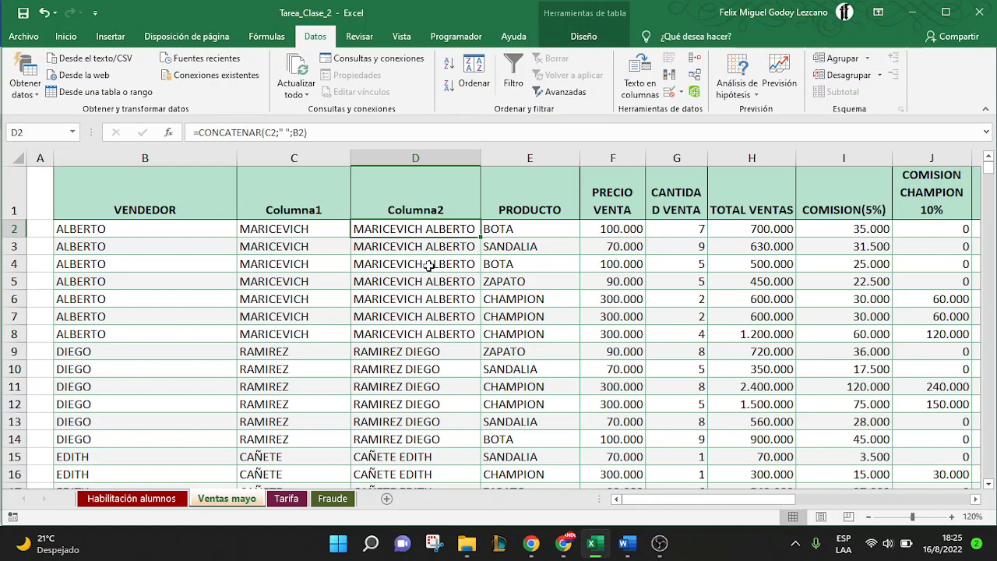
key(Down)
key(Down)
key(Down)
key(Down)
key(Down)
key(Down)
key(Down)
key(Down)
key(Down)
key(Down)
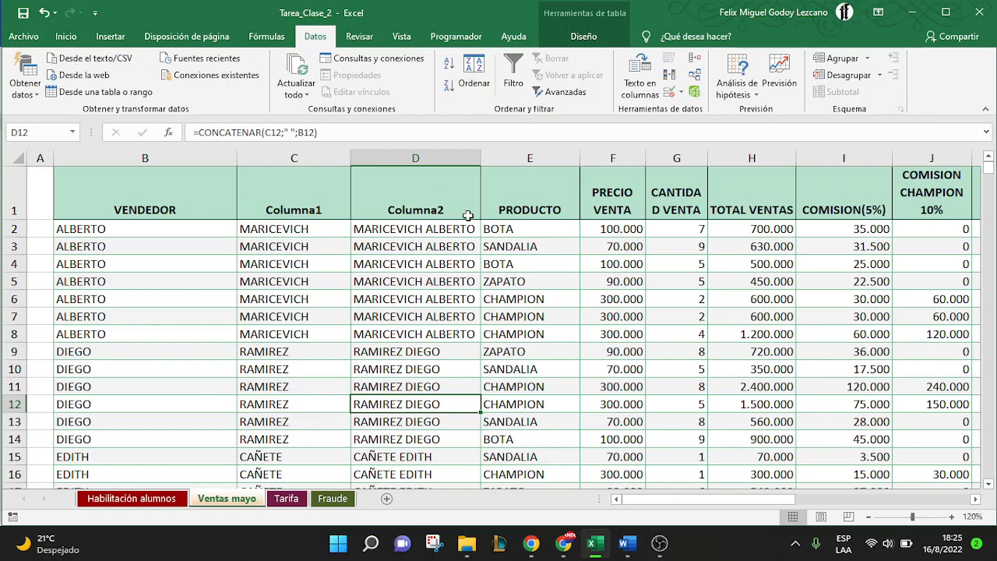
key(Up)
key(Up)
key(Up)
key(Up)
key(Up)
key(Up)
key(Up)
key(Up)
key(Up)
key(Up)
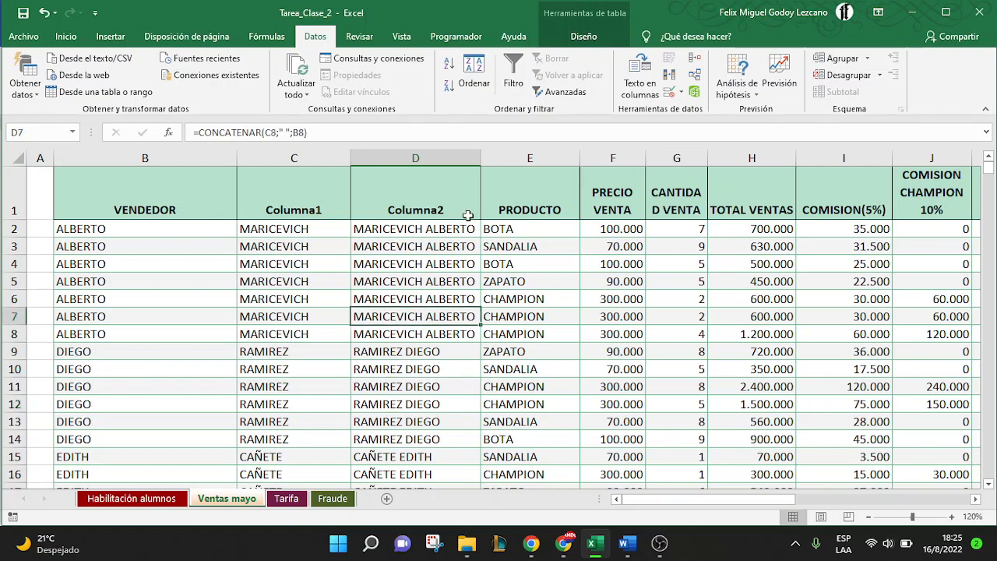
key(Up)
key(Down)
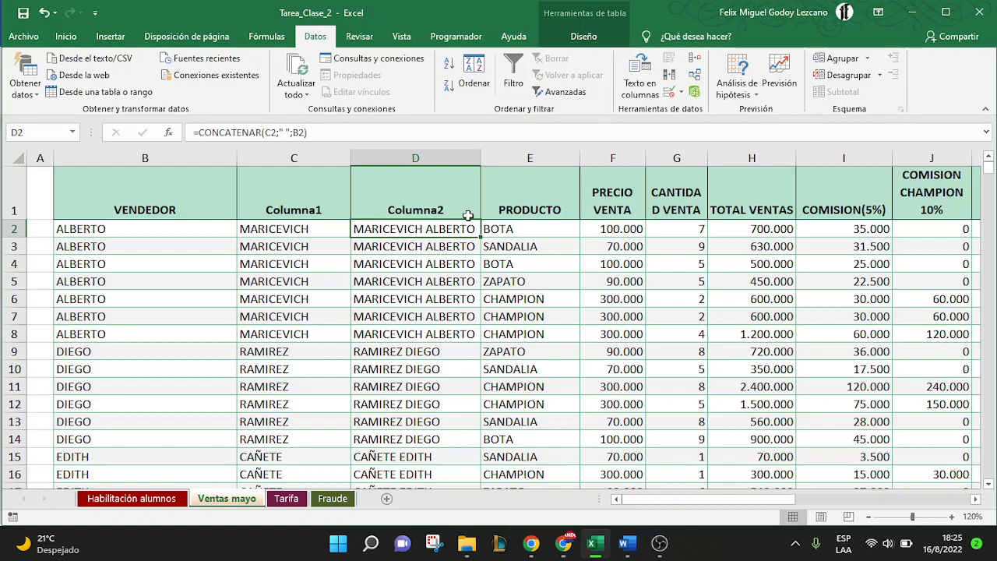
- Copy the joined names in column D from D2 to the table's end and paste them as values starting at B2
key(ctrl+shift+Down)
scroll(468, 216, up, 15)
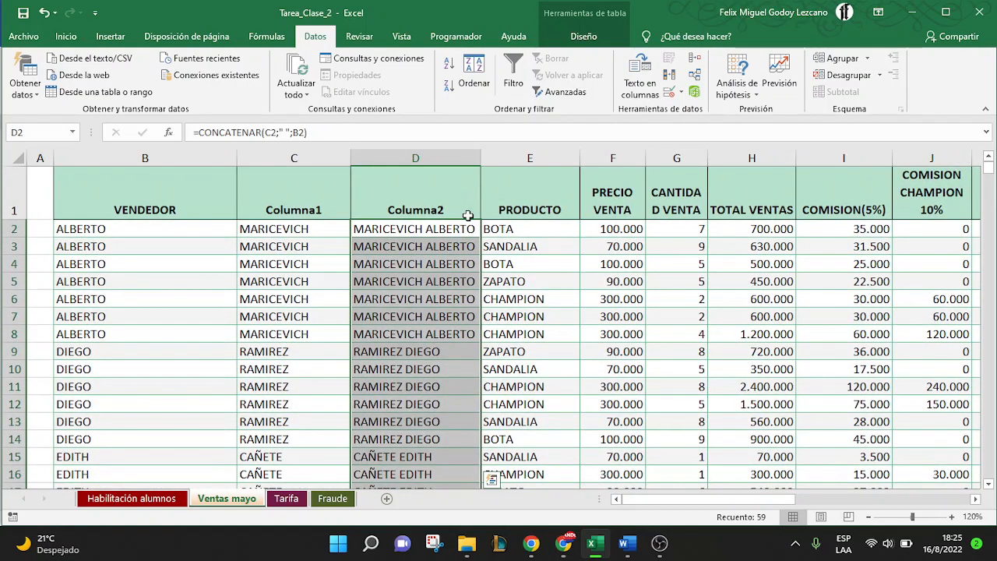
key(ctrl+c)
key(ctrl+q)
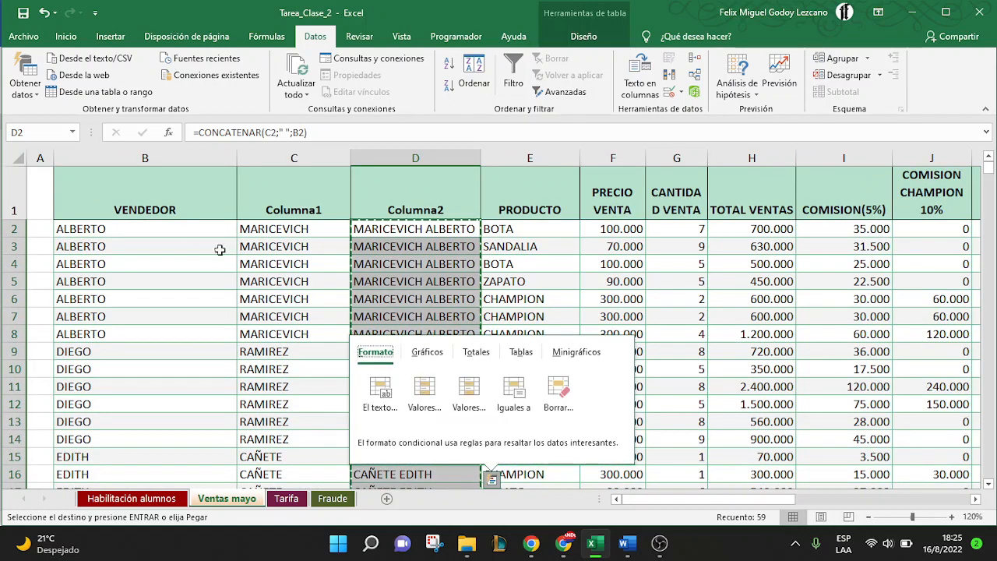
click(173, 228)
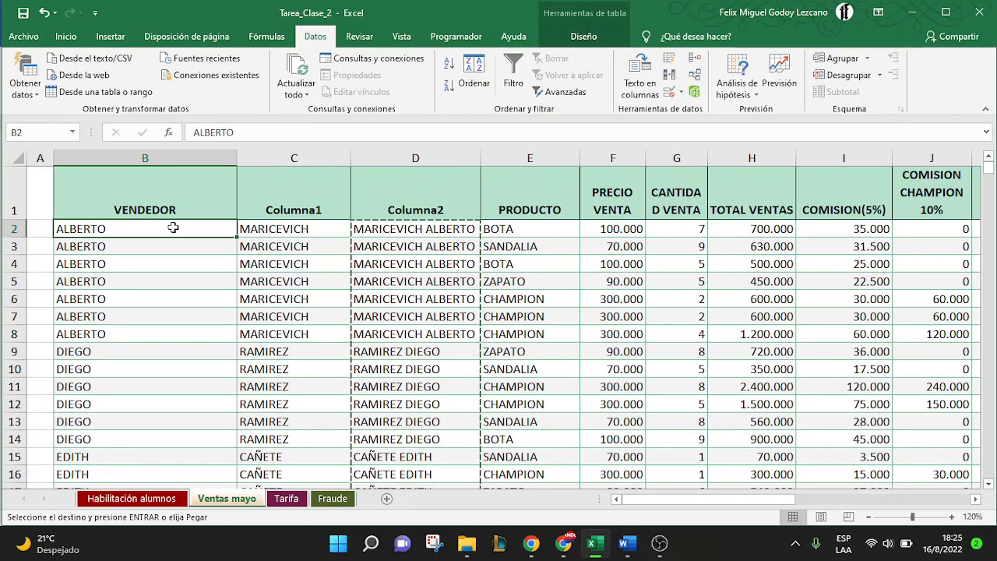
right_click(173, 229)
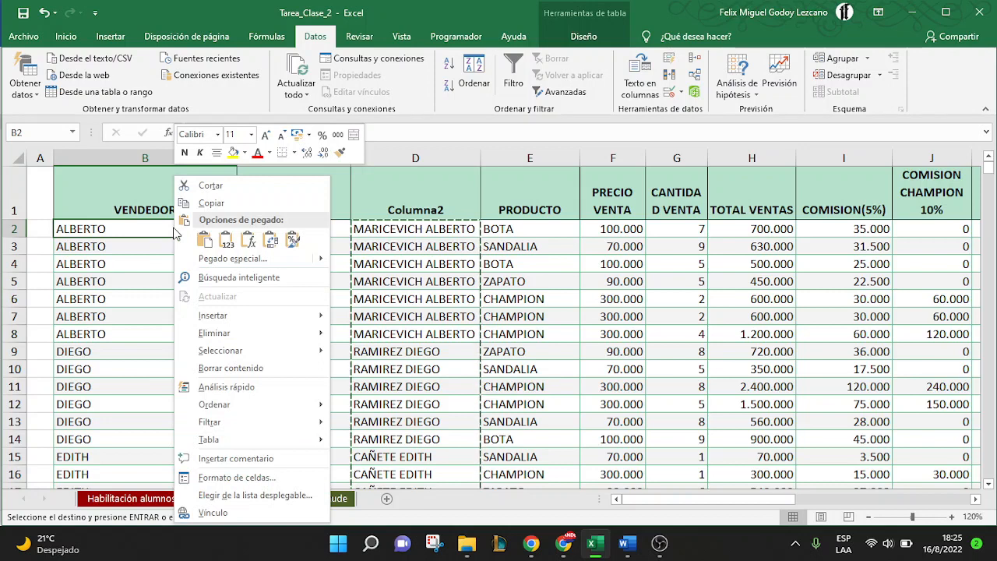
click(226, 241)
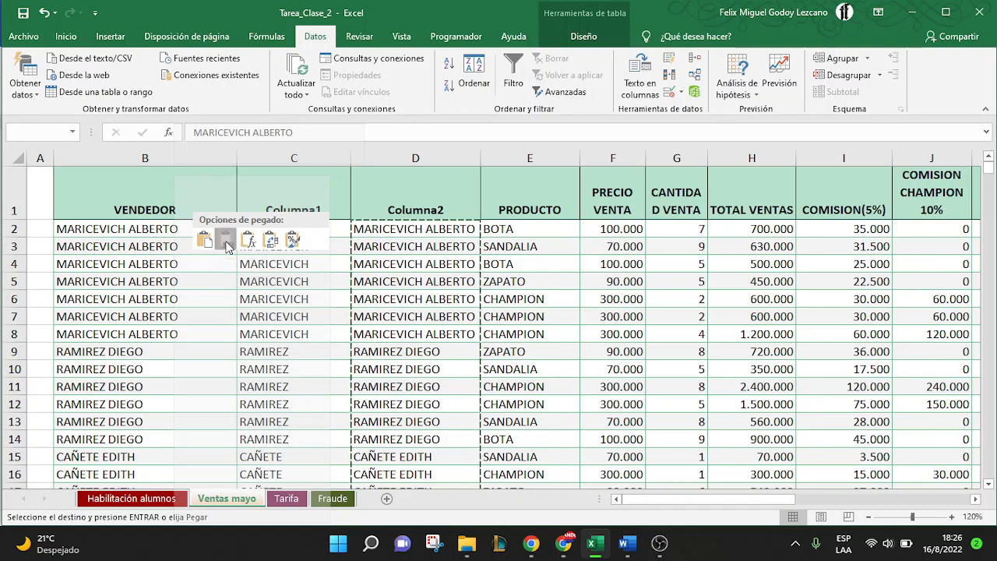
click(226, 244)
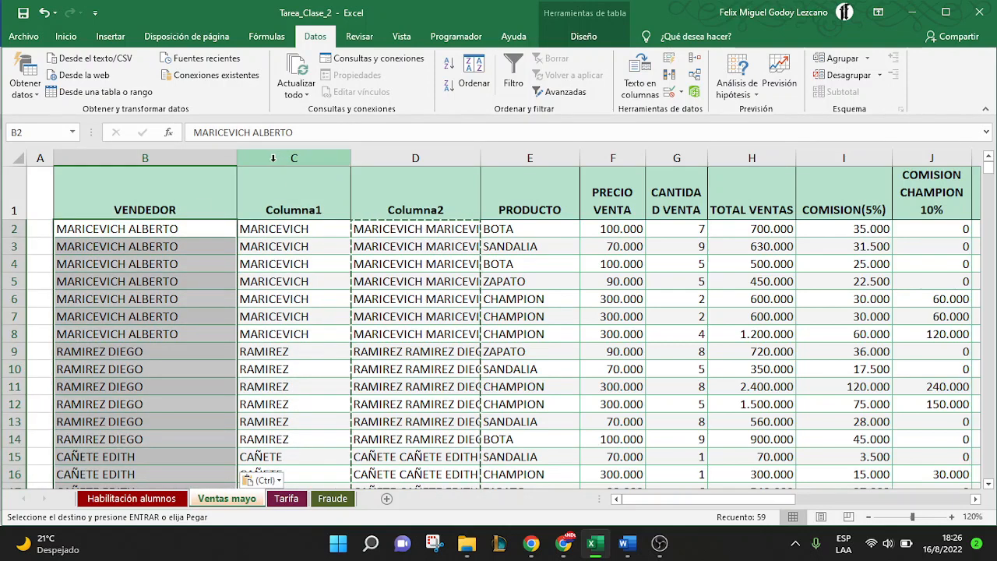
drag(271, 159, 382, 151)
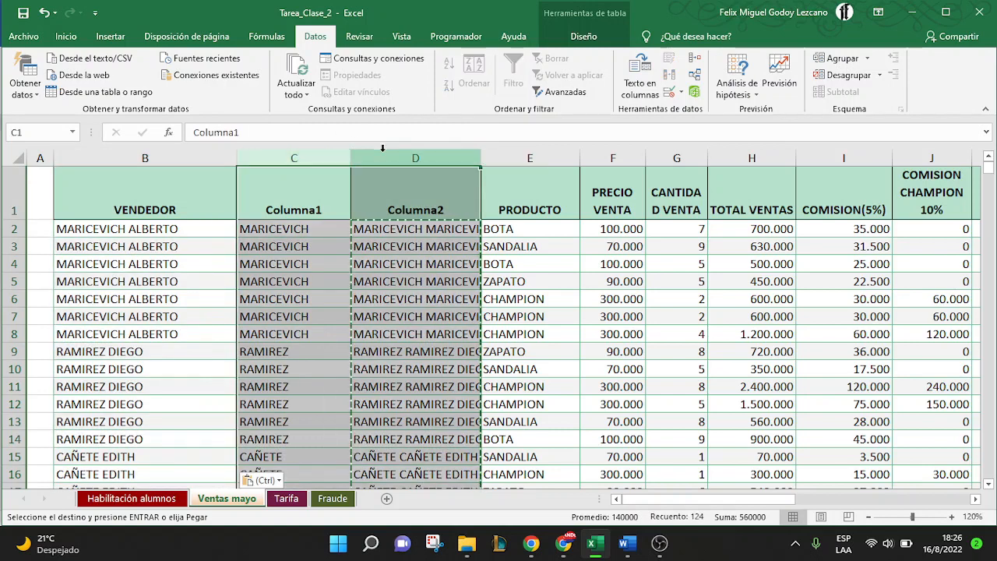
right_click(417, 276)
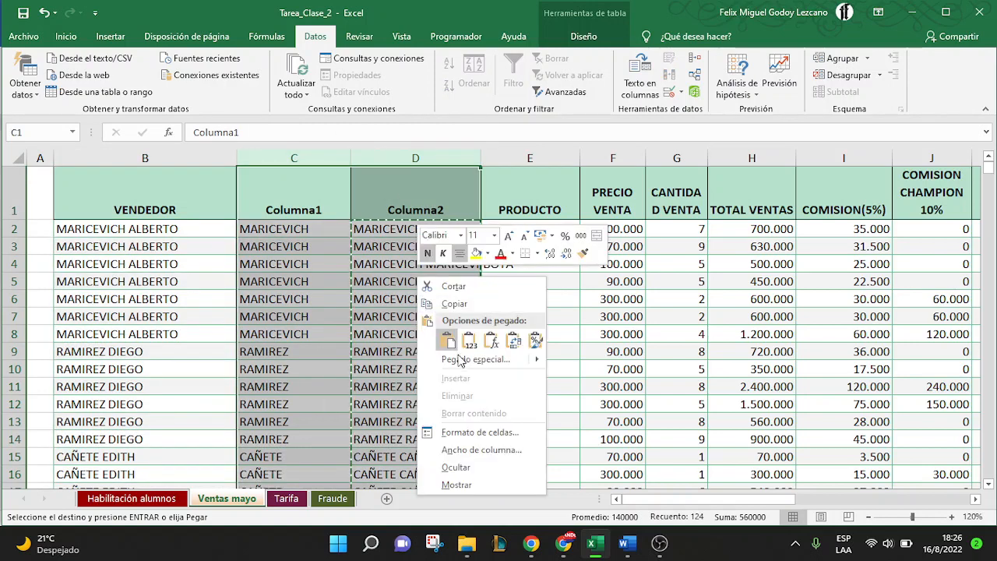
right_click(375, 302)
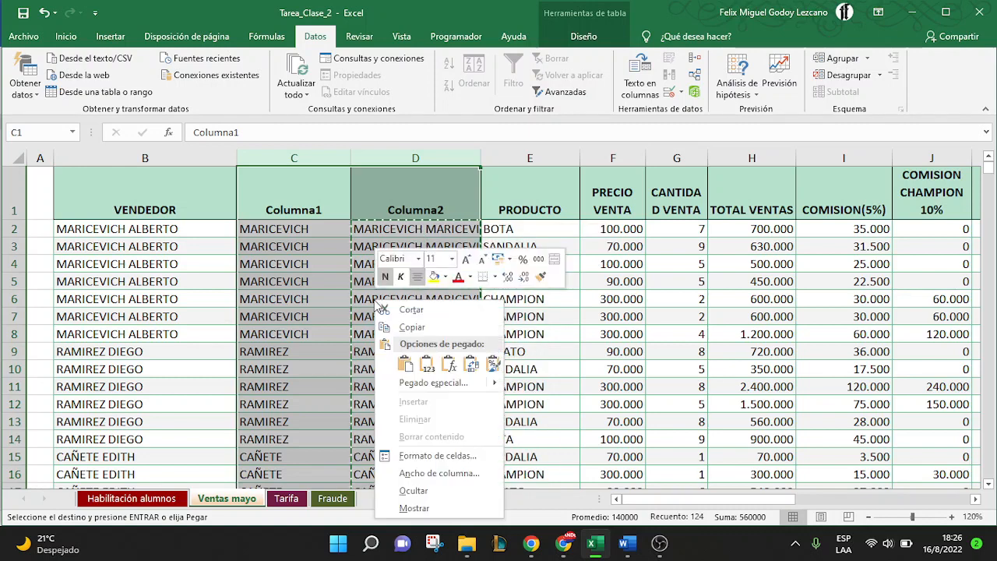
click(307, 341)
click(307, 283)
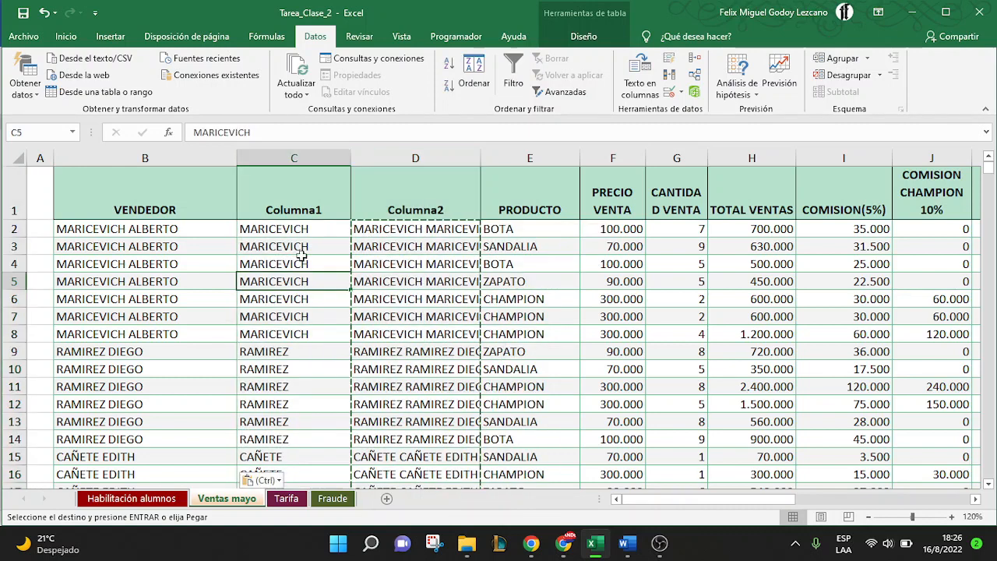
- Delete the helper table columns Columna1 and Columna2 from the Ventas mayo table
right_click(299, 246)
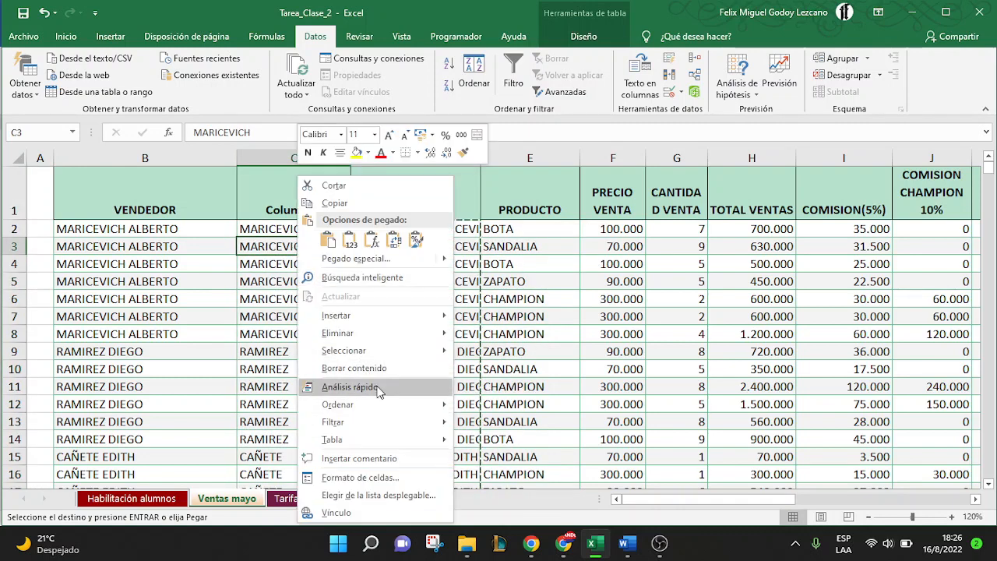
mouse_move(387, 335)
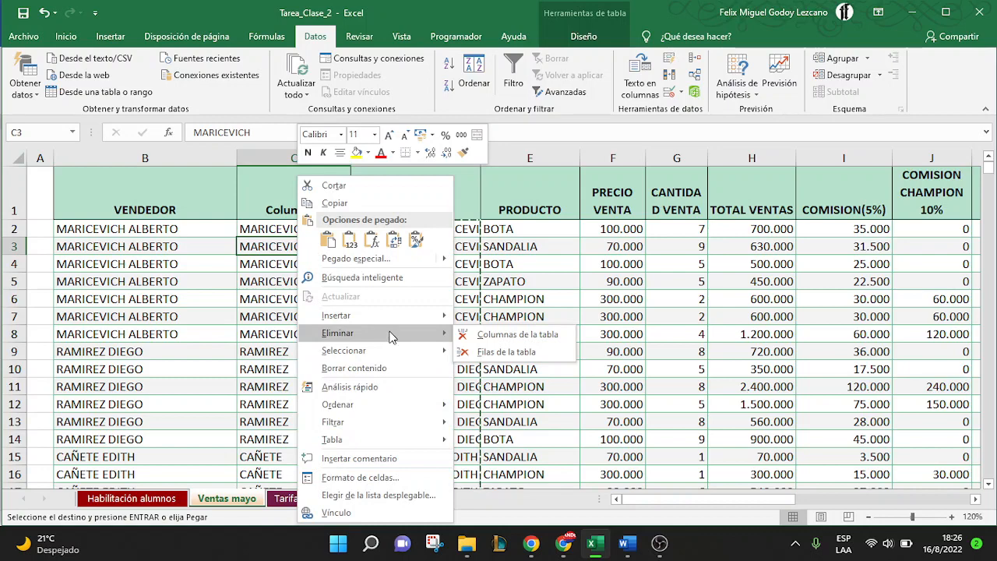
click(484, 333)
right_click(344, 299)
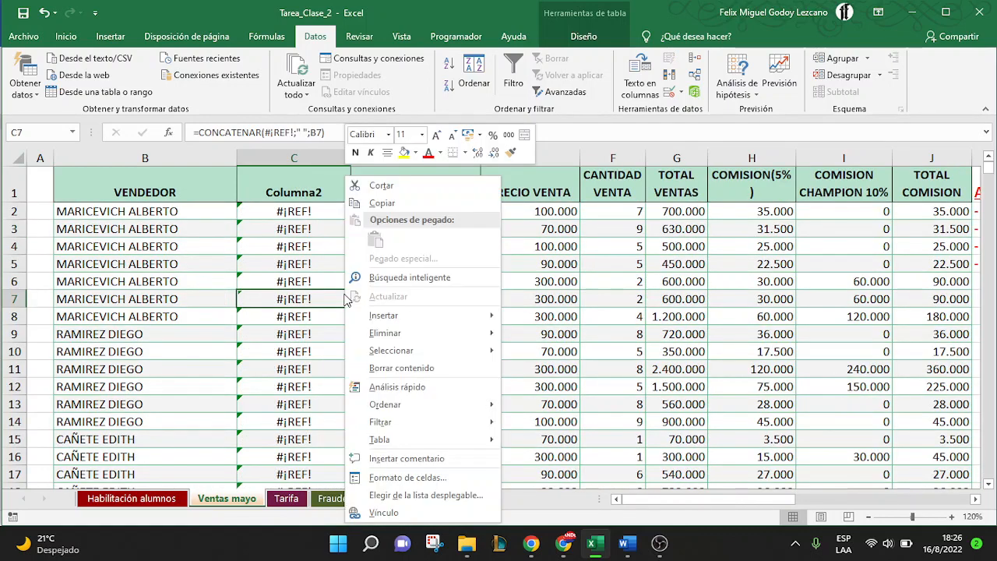
mouse_move(392, 335)
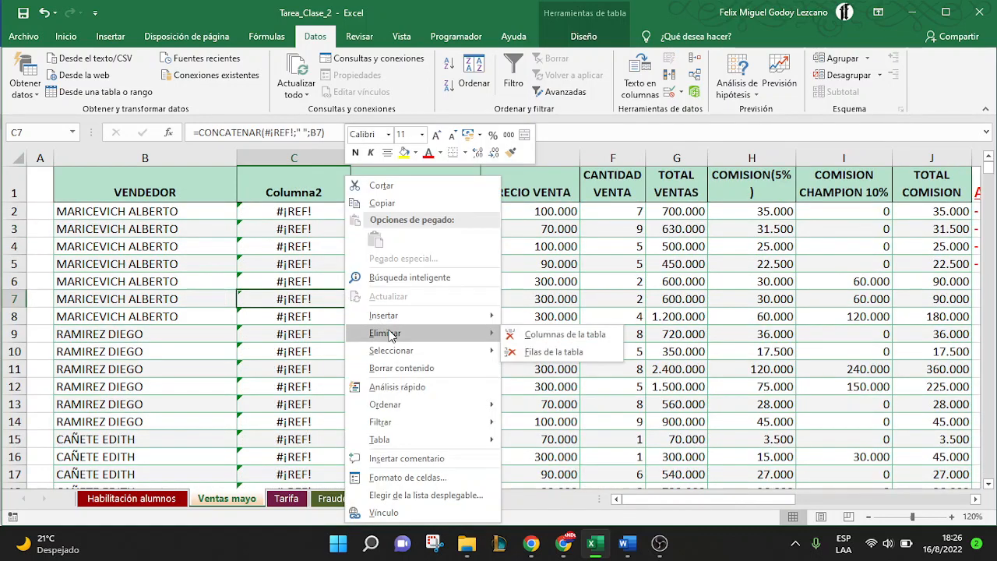
click(530, 331)
- Select the whole sales table with its headers, from B1 to I60
click(203, 236)
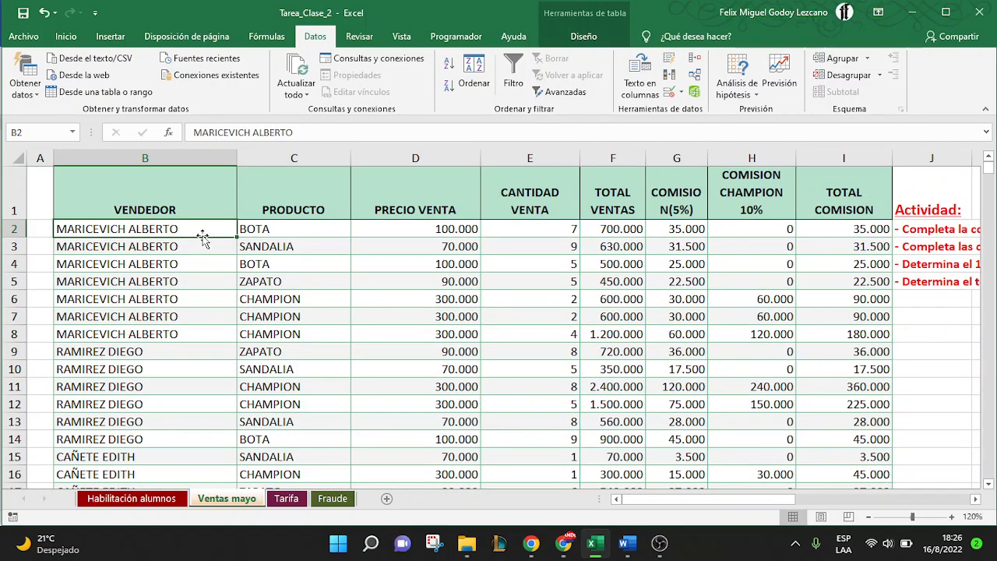
key(Up)
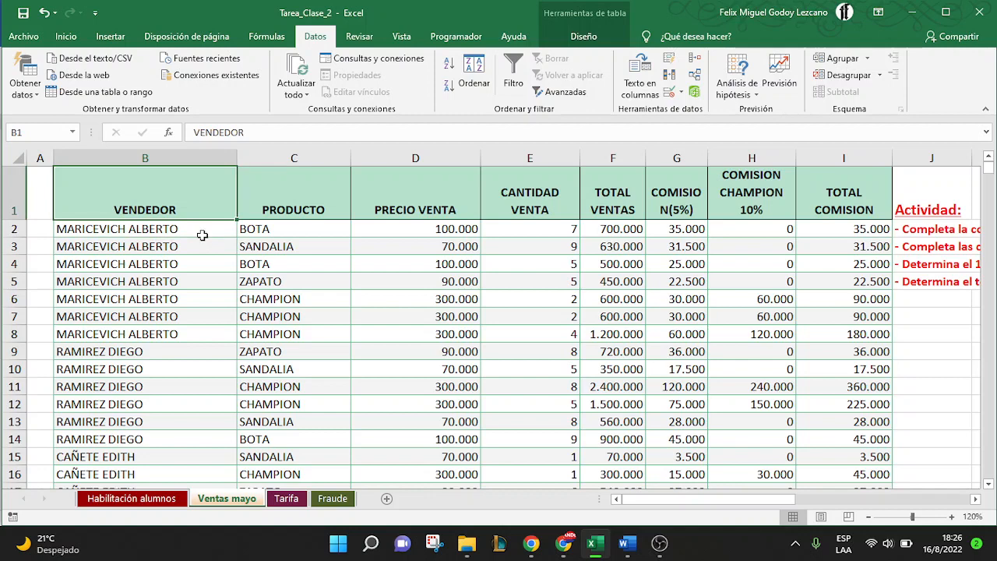
key(shift+Right)
key(shift+Right)
key(shift+Right)
key(shift+Right)
key(shift+Right)
key(shift+Right)
key(shift+Right)
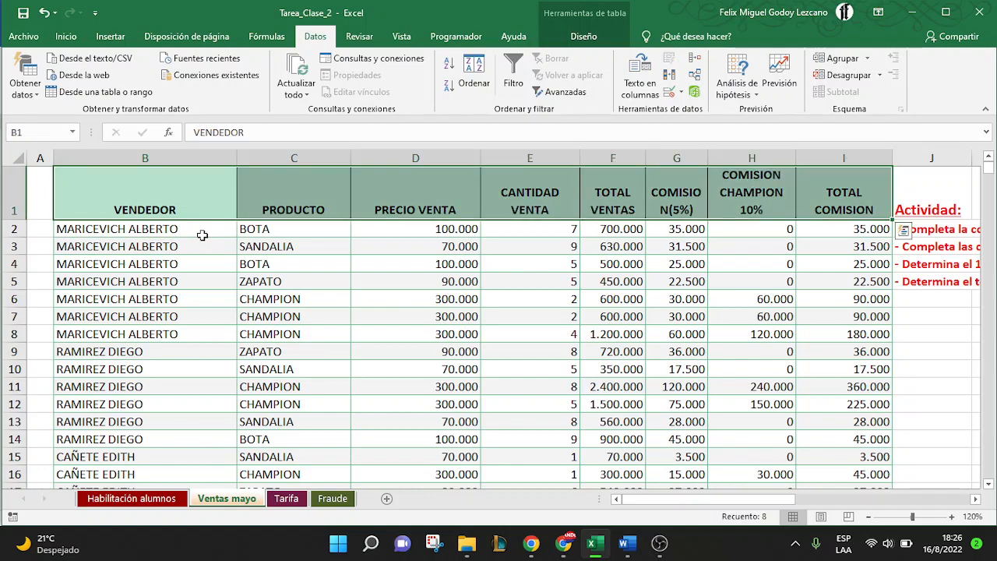
key(ctrl+shift+Down)
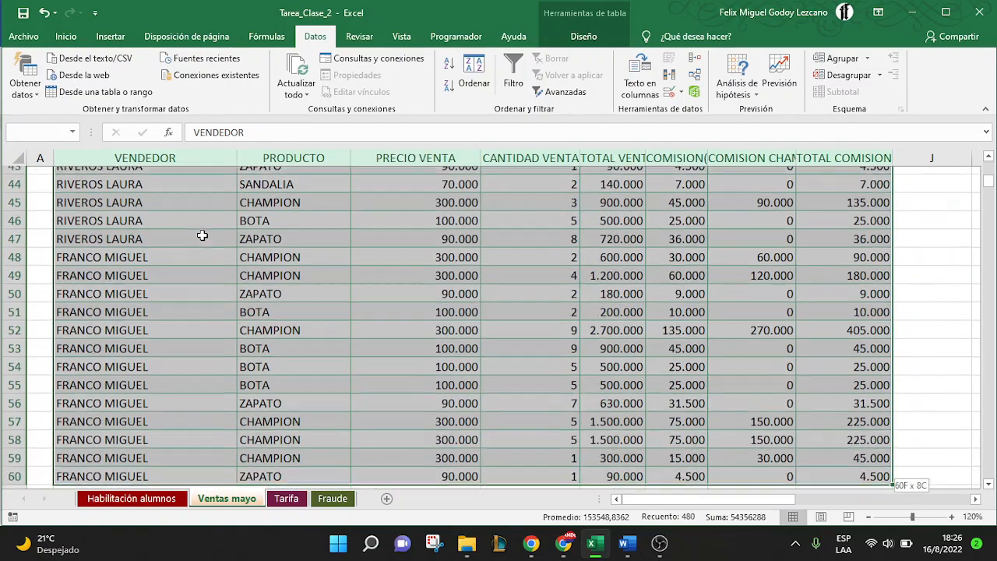
scroll(202, 235, up, 10)
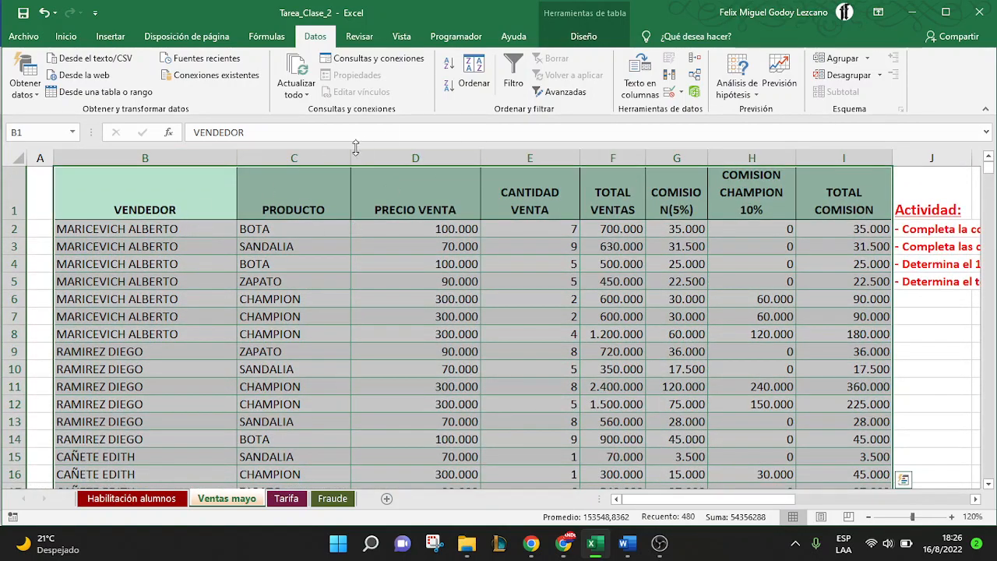
- Set up a custom sort of the table with PRODUCTO as the first sort column and add a second sort level
click(474, 86)
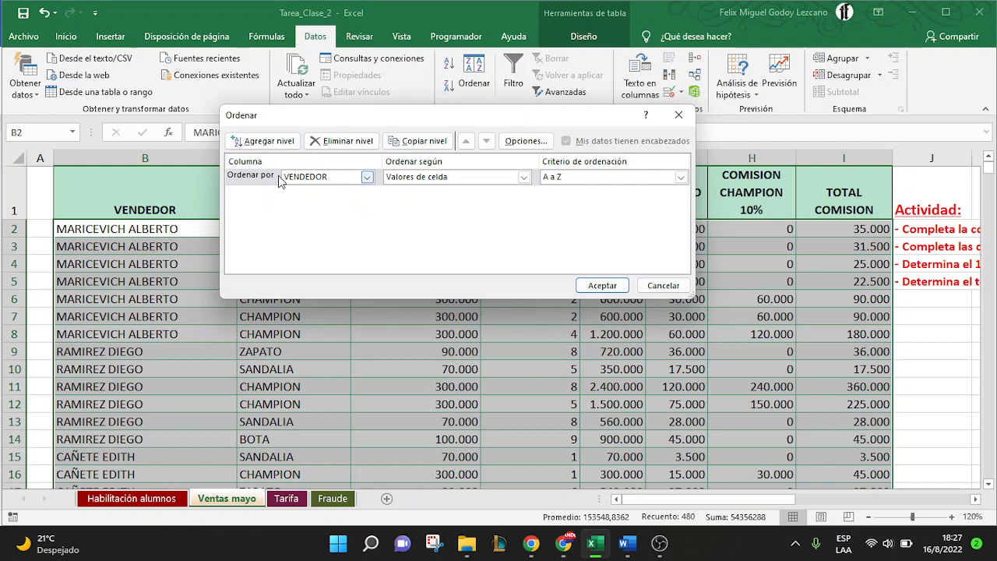
click(367, 177)
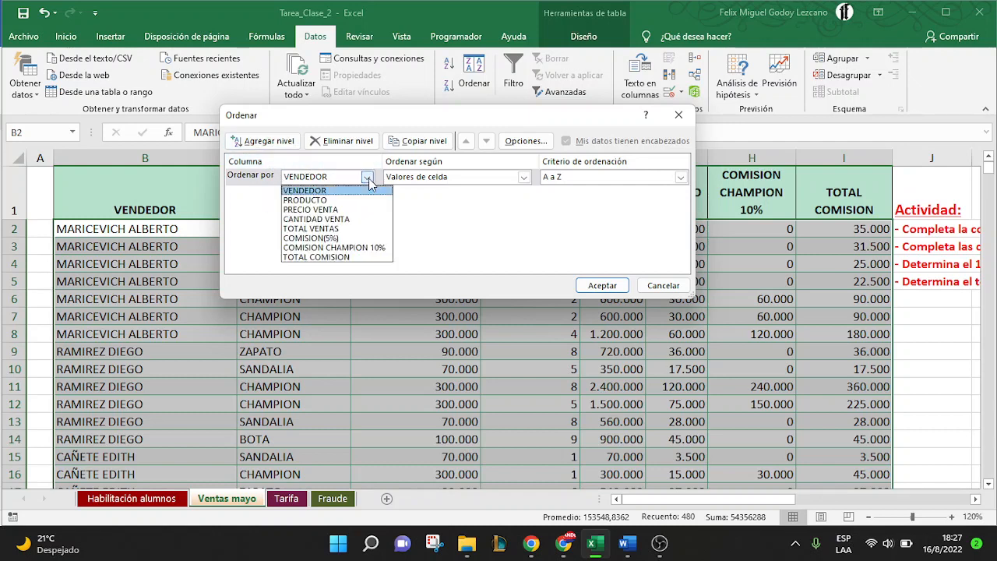
click(367, 200)
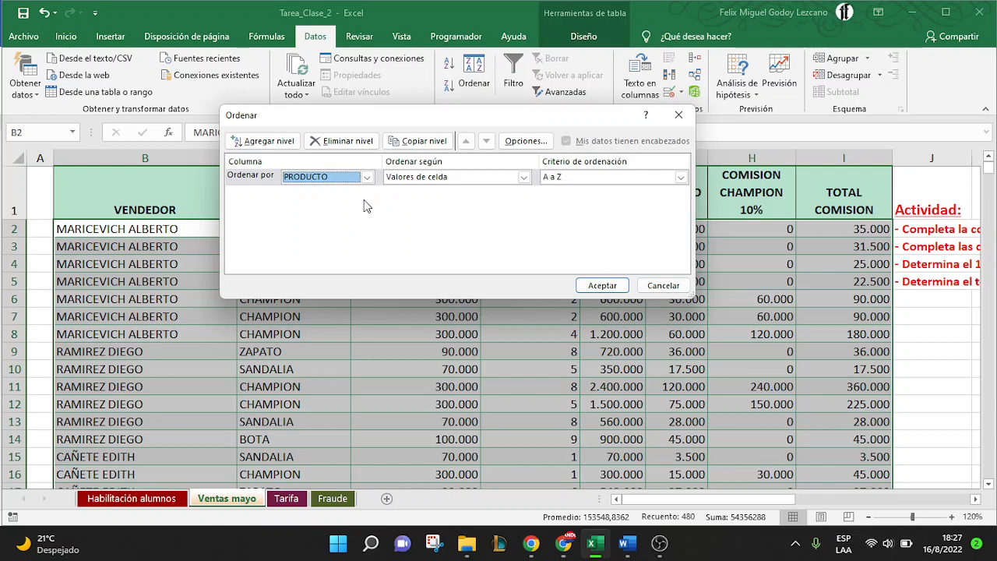
click(273, 146)
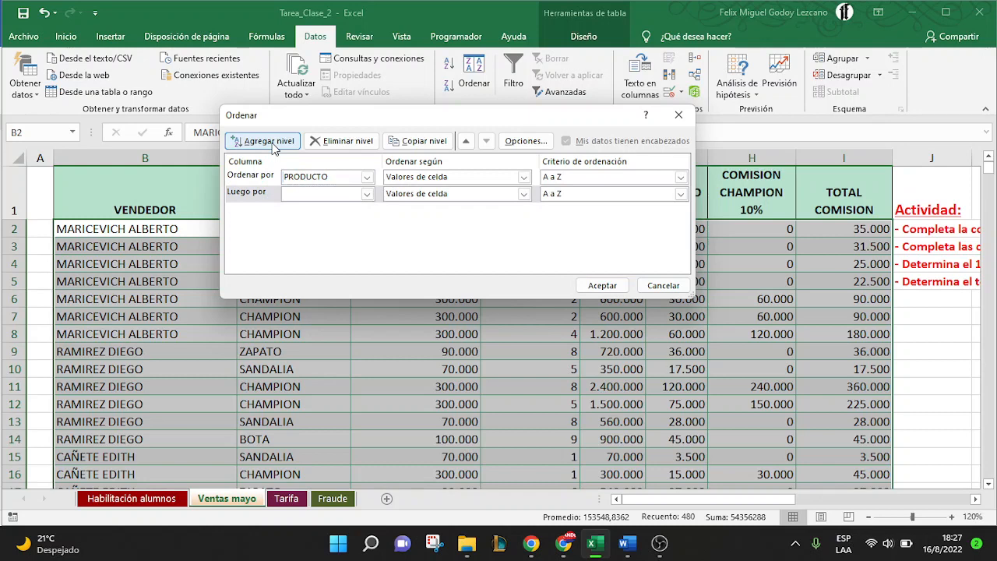
click(367, 194)
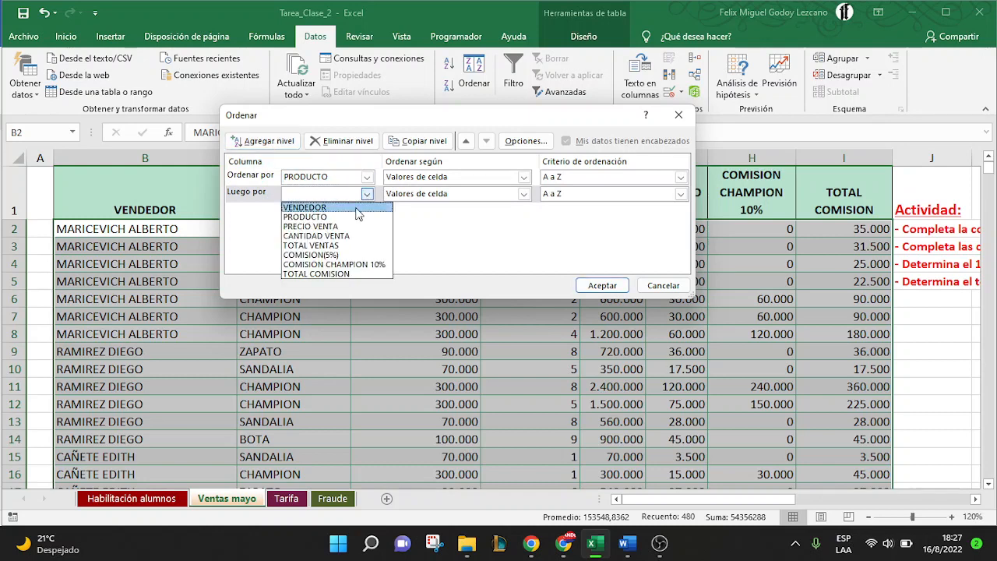
- Set VENDEDOR as the second sort level below PRODUCTO, both from A to Z, and apply the sort
click(356, 208)
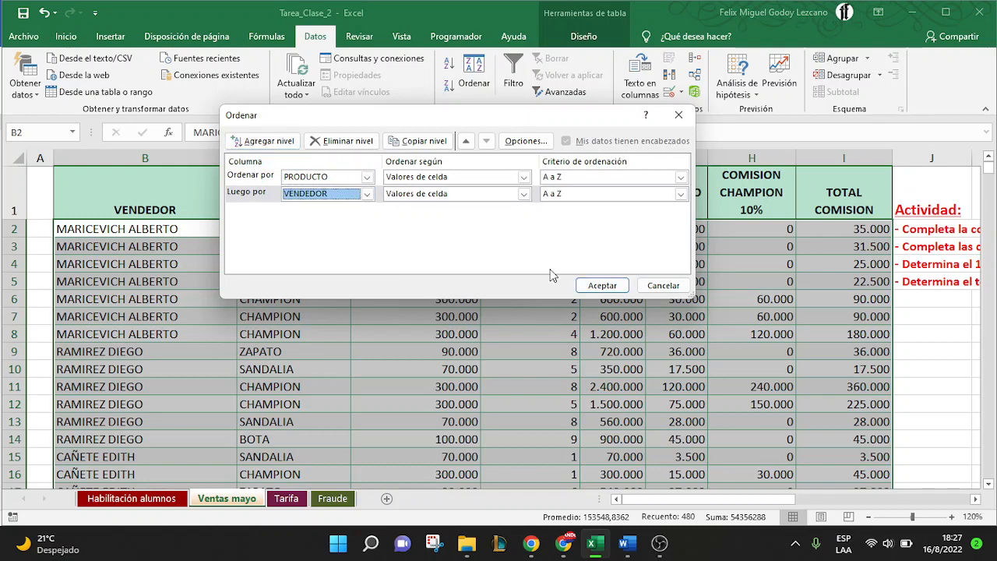
click(601, 286)
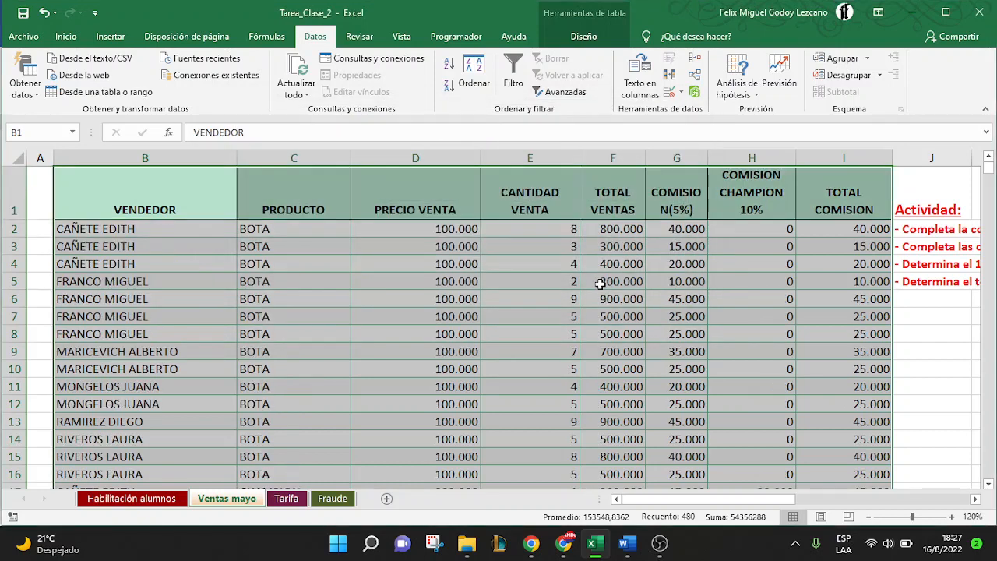
- Examine the order of products and sellers in the sorted sales rows, down to the price list and back to the header
click(320, 232)
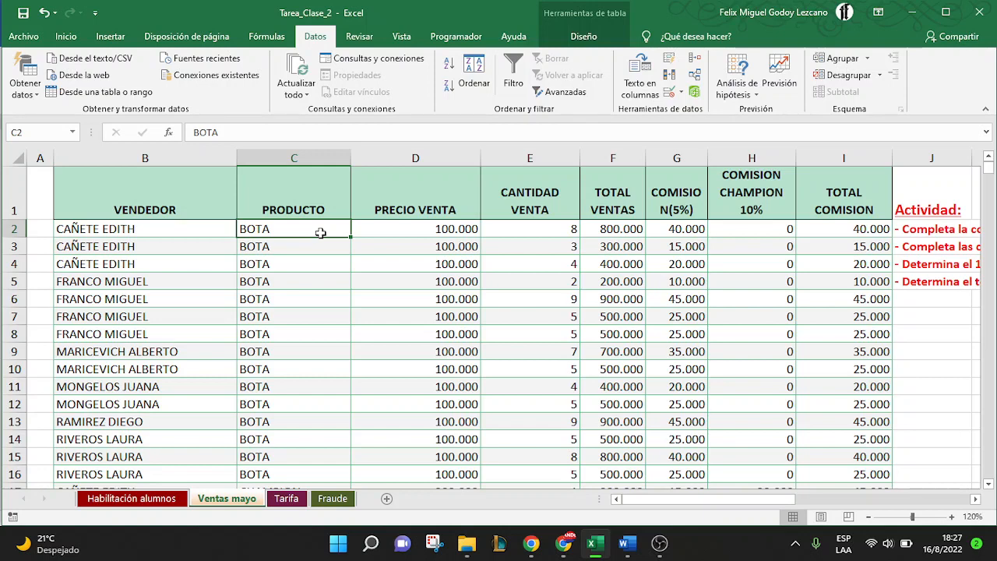
key(Right)
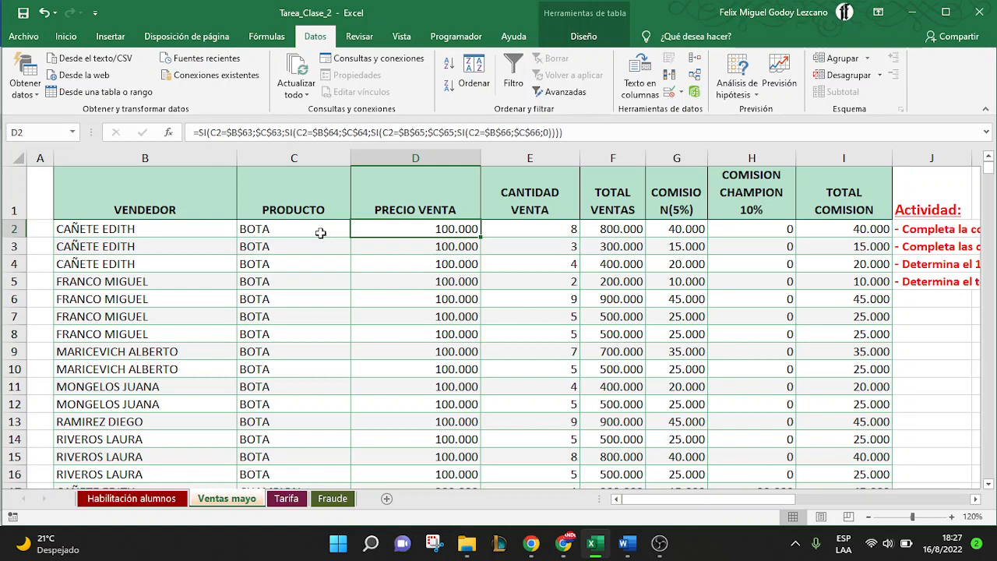
key(Left)
key(Left)
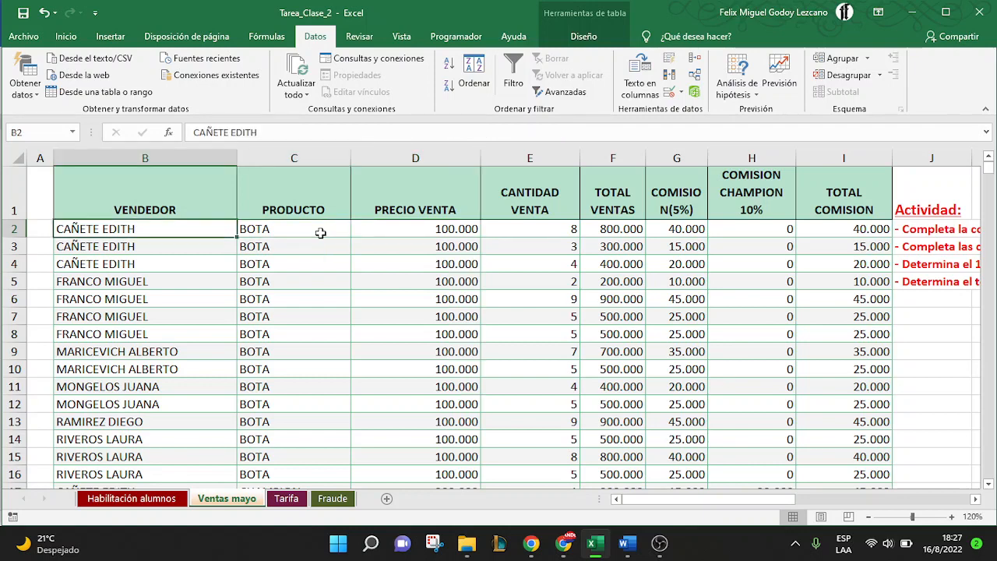
key(Down)
key(Down)
key(Down)
key(Down)
key(Down)
key(Down)
key(Down)
key(Down)
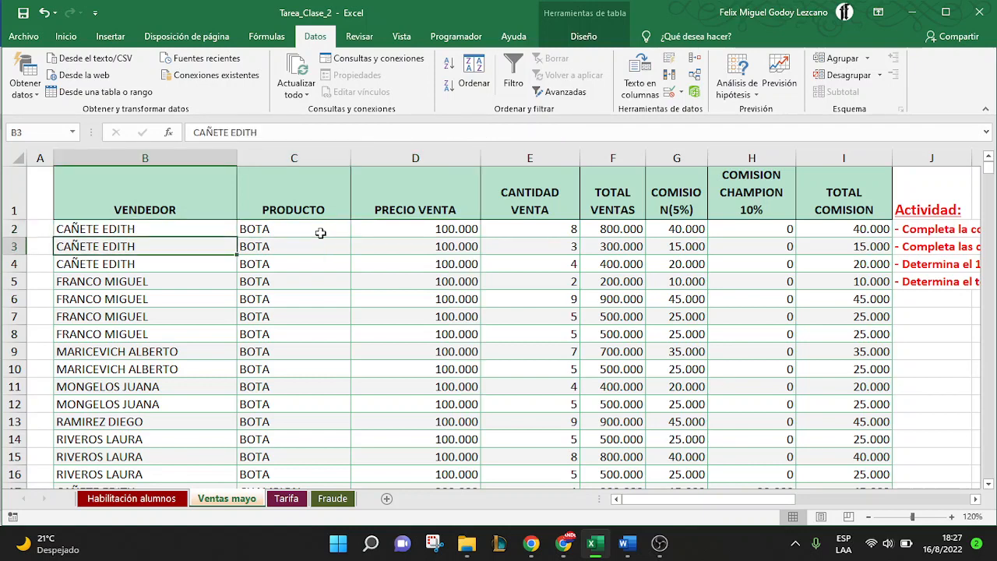
key(Down)
key(Down)
key(Down)
key(Down)
key(Down)
key(Down)
key(Down)
key(Down)
key(Down)
key(Down)
key(Down)
key(Down)
key(Down)
key(Down)
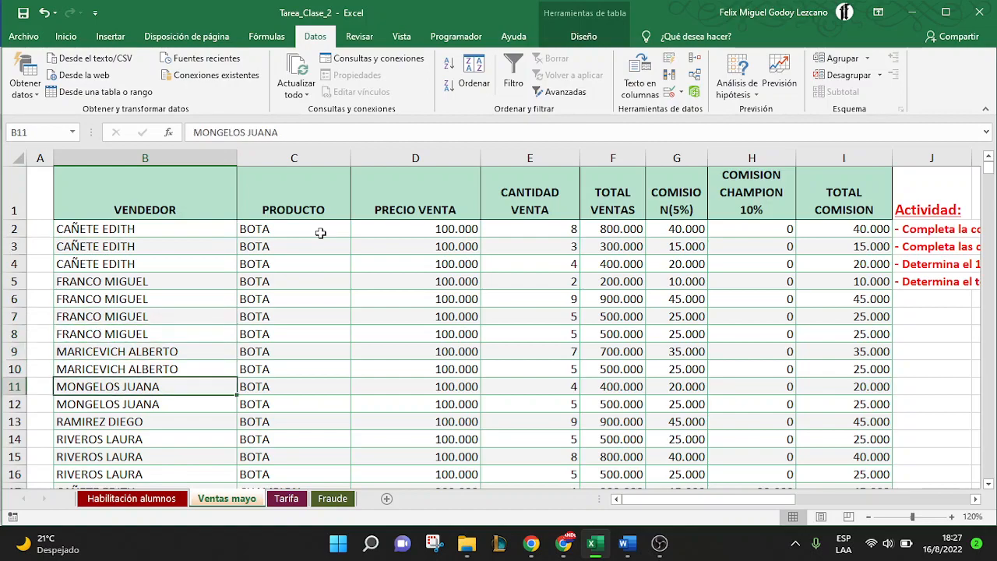
key(Down)
key(Down)
key(Down)
key(Down)
key(Down)
key(Down)
key(Down)
key(Down)
key(Down)
key(Down)
key(Down)
key(Down)
key(Down)
key(Down)
key(Down)
key(Down)
key(Down)
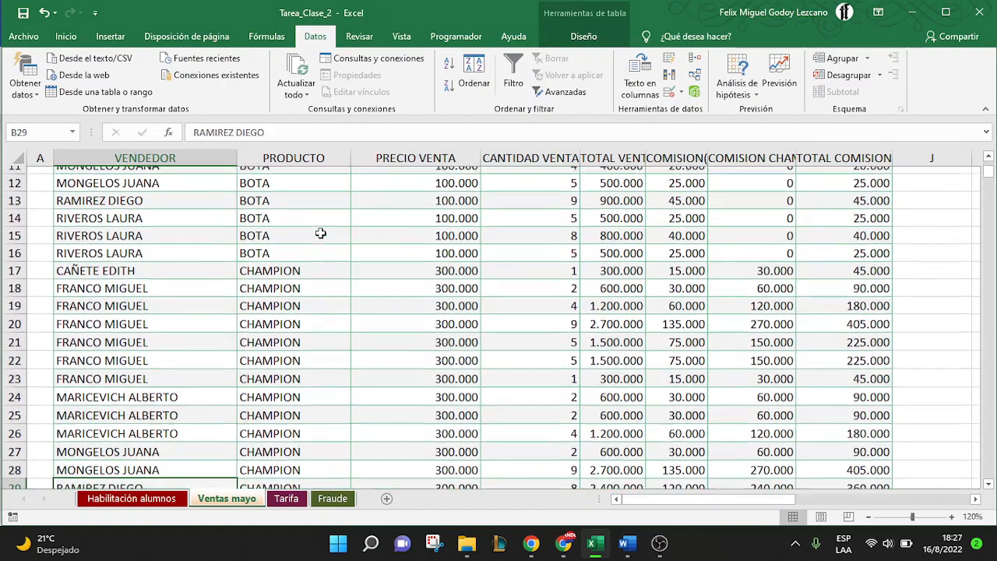
key(Down)
key(Down)
key(Down)
key(Down)
key(Down)
key(Down)
key(Down)
key(Down)
key(Down)
key(Down)
key(Down)
key(Down)
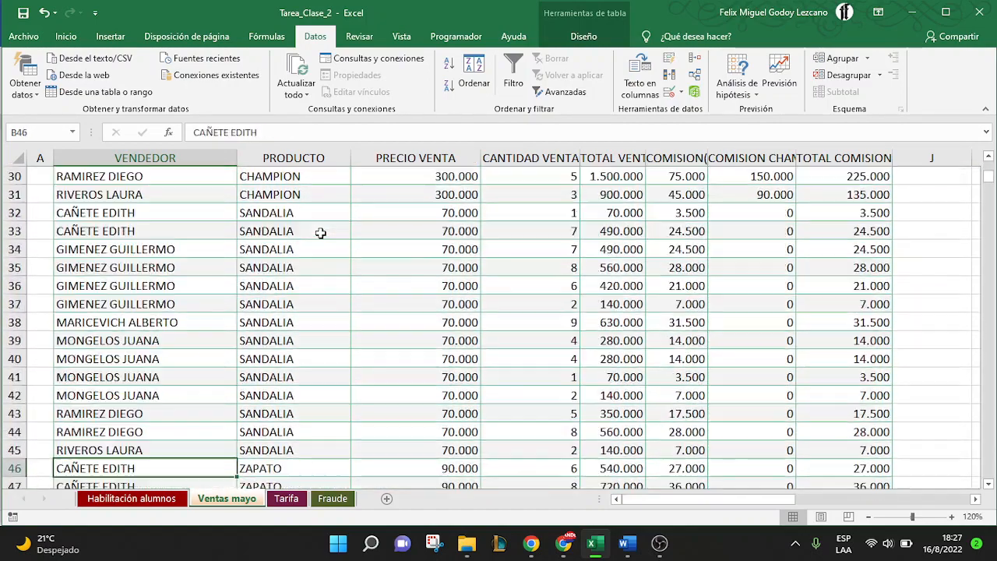
key(Down)
key(Down)
key(Down)
key(Down)
key(Down)
key(Down)
key(Down)
key(Down)
key(Down)
key(Down)
key(Down)
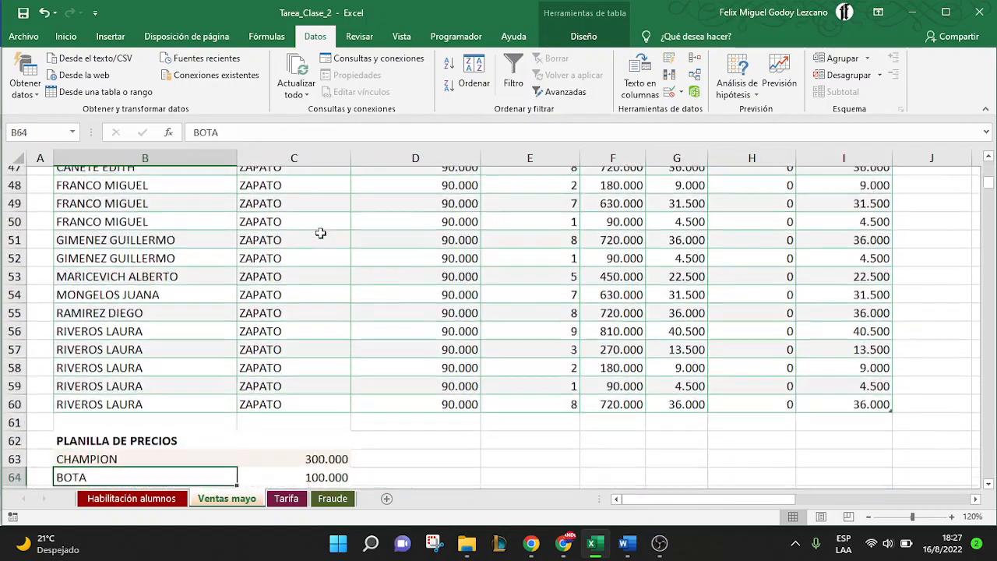
key(Up)
key(Up)
key(Up)
key(Up)
key(Up)
key(Up)
key(Up)
key(Up)
key(Up)
key(Up)
key(Up)
key(Up)
key(Up)
key(Up)
key(Up)
key(Up)
key(Up)
key(Up)
key(Up)
key(Up)
key(Up)
key(Up)
key(Up)
key(Up)
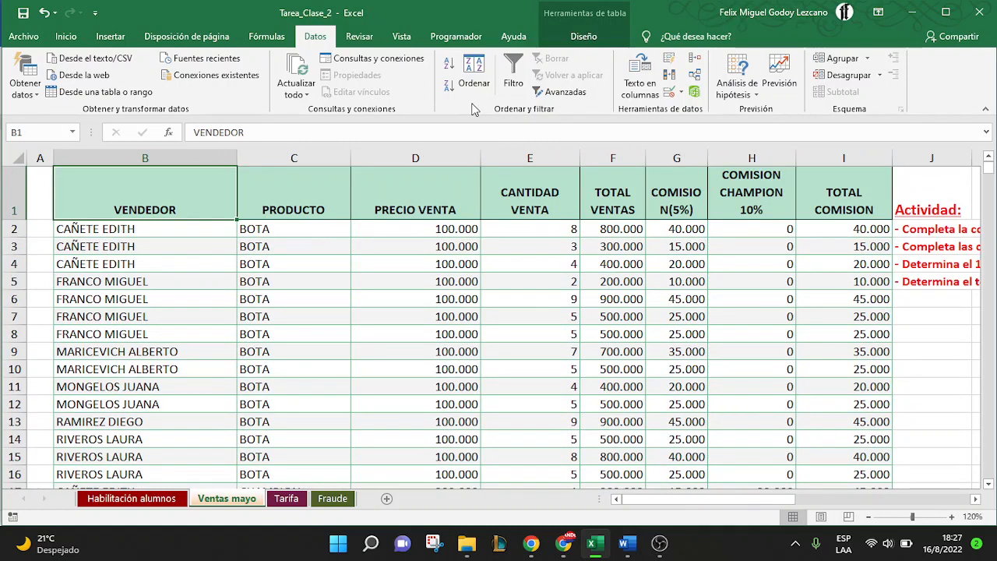
- Remove the second sort level and sort the sales table by VENDEDOR alone, from A to Z
click(476, 72)
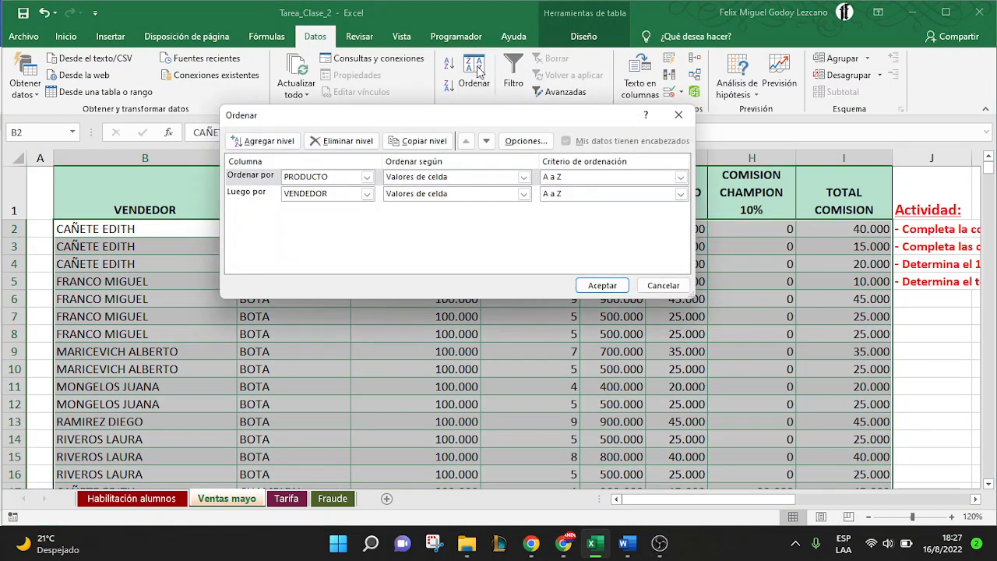
click(295, 140)
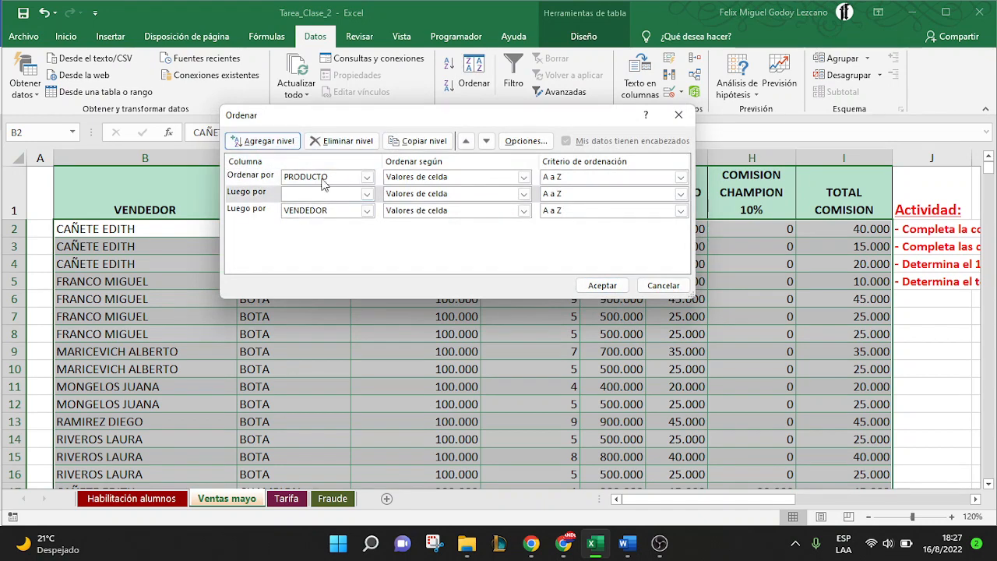
click(349, 145)
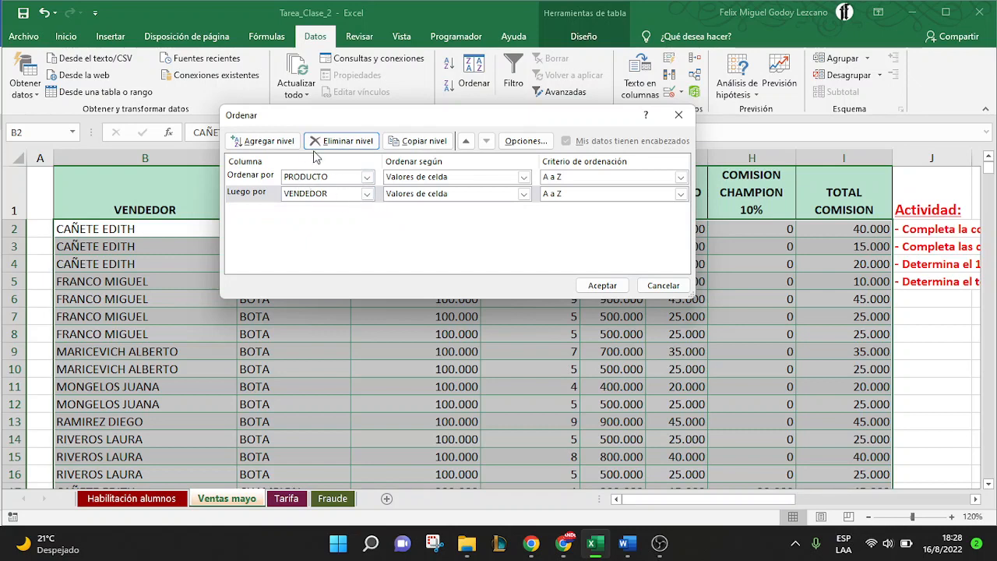
click(358, 144)
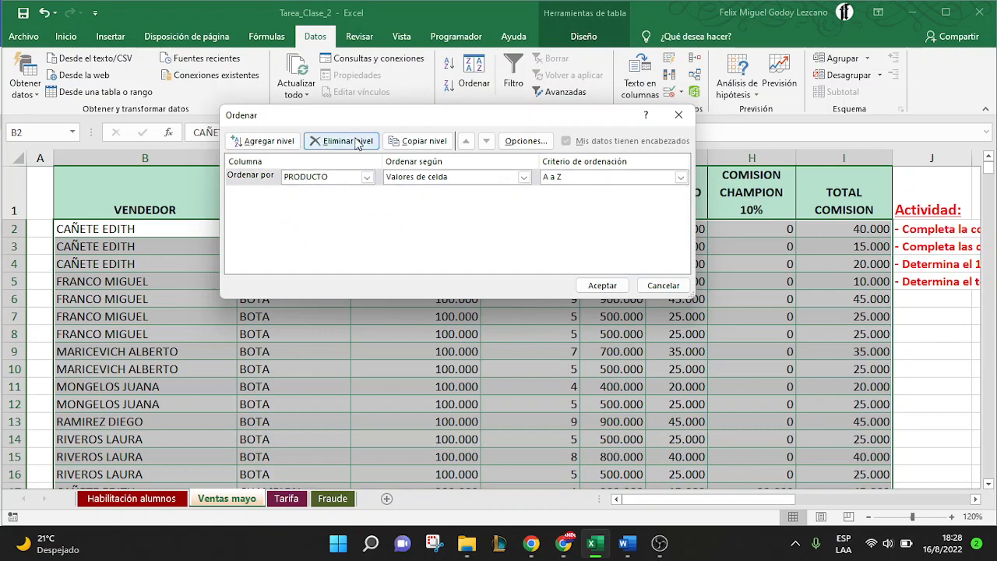
click(366, 177)
click(346, 192)
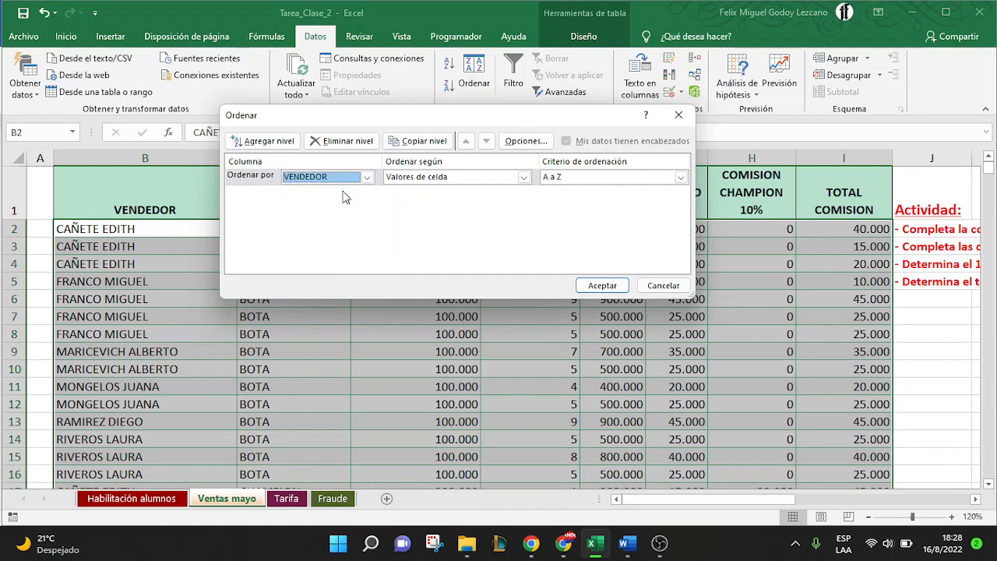
click(601, 284)
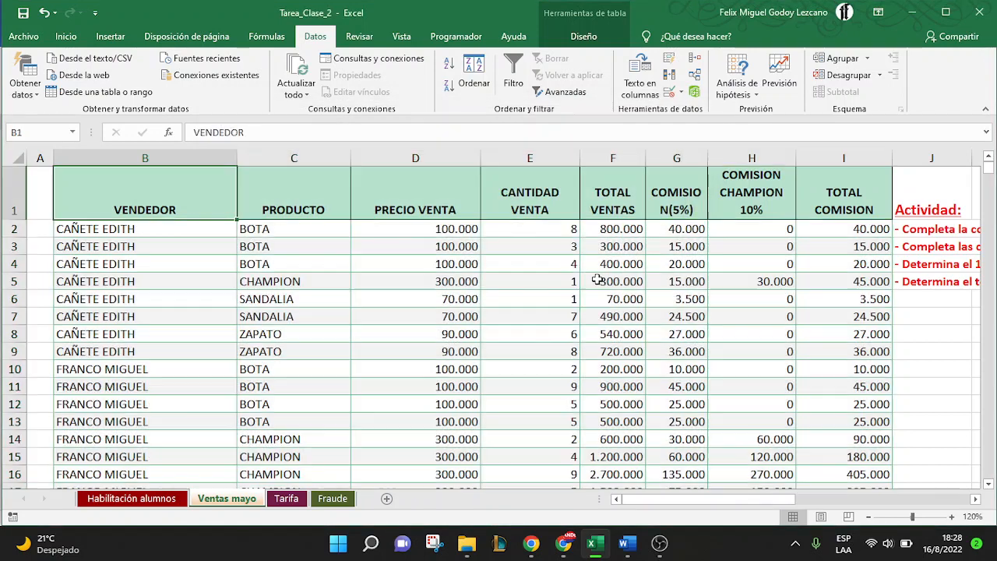
- Turn on filtering for the header row of the sales table
click(316, 298)
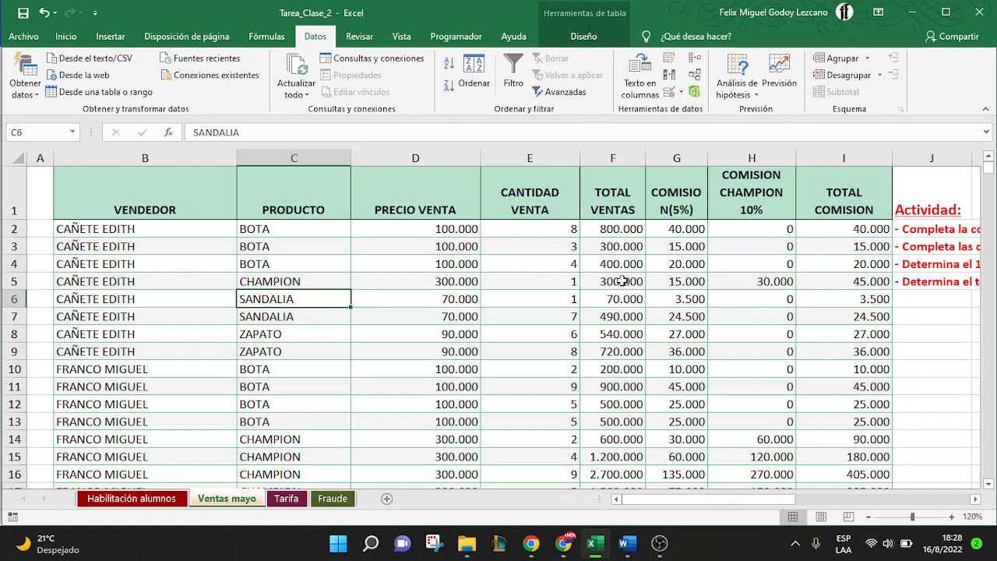
click(206, 209)
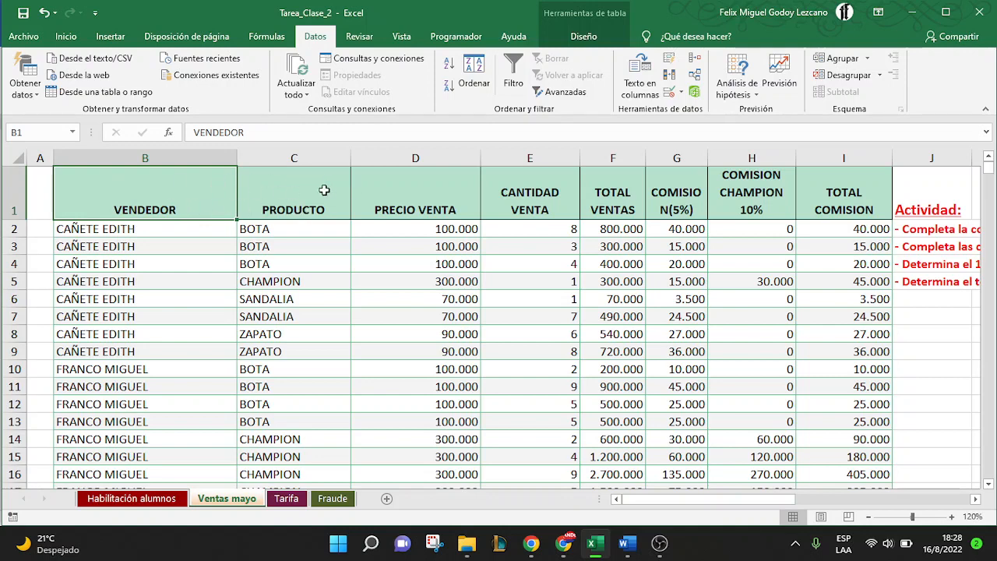
click(13, 196)
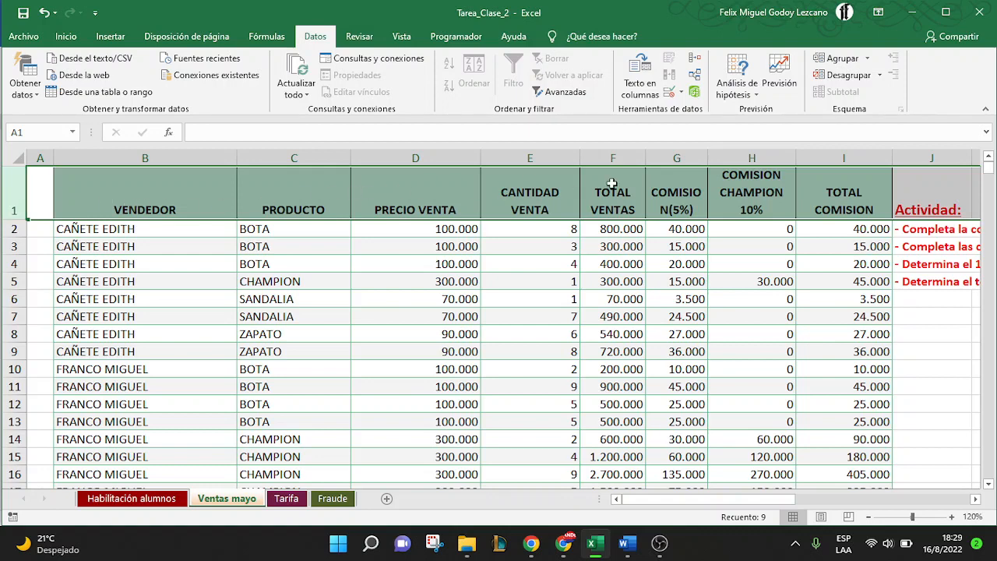
click(510, 185)
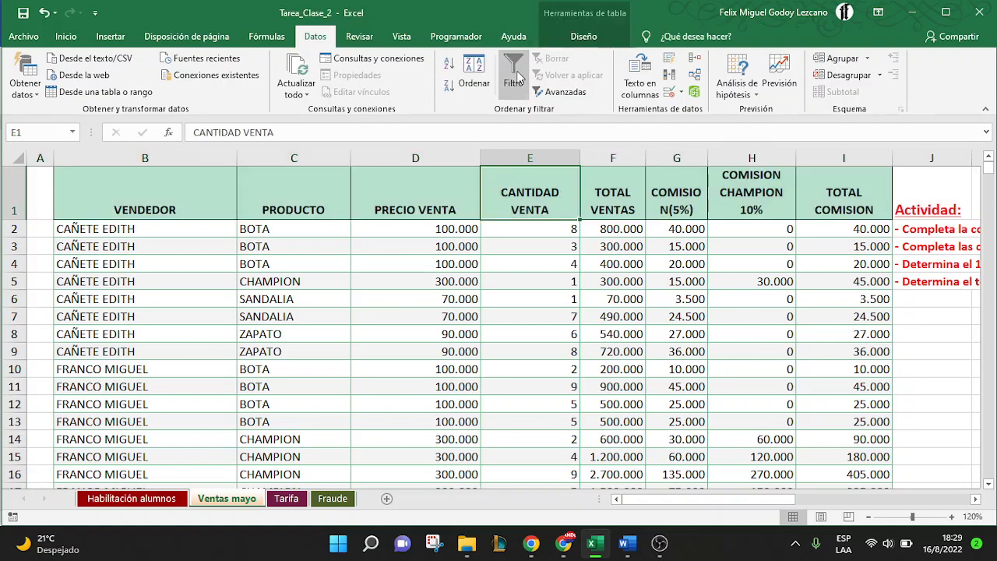
click(515, 92)
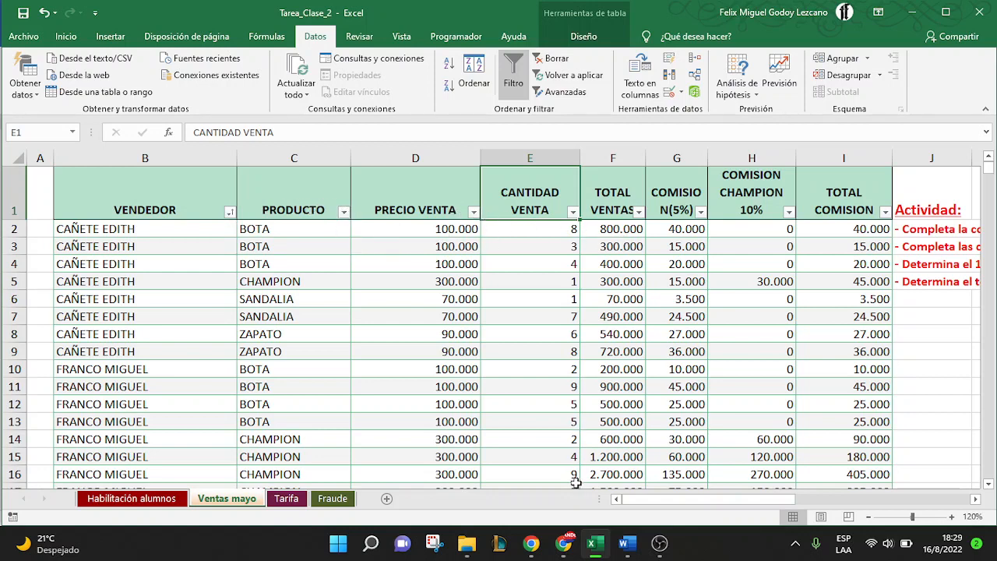
- Switch to the Google Meet call, admit the waiting participant and return to the Excel workbook
click(566, 550)
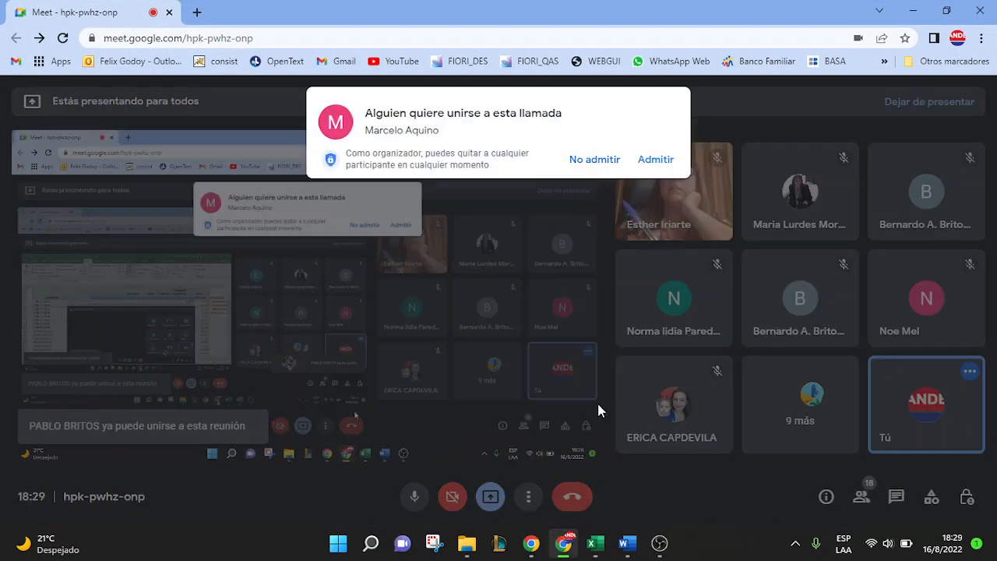
click(653, 164)
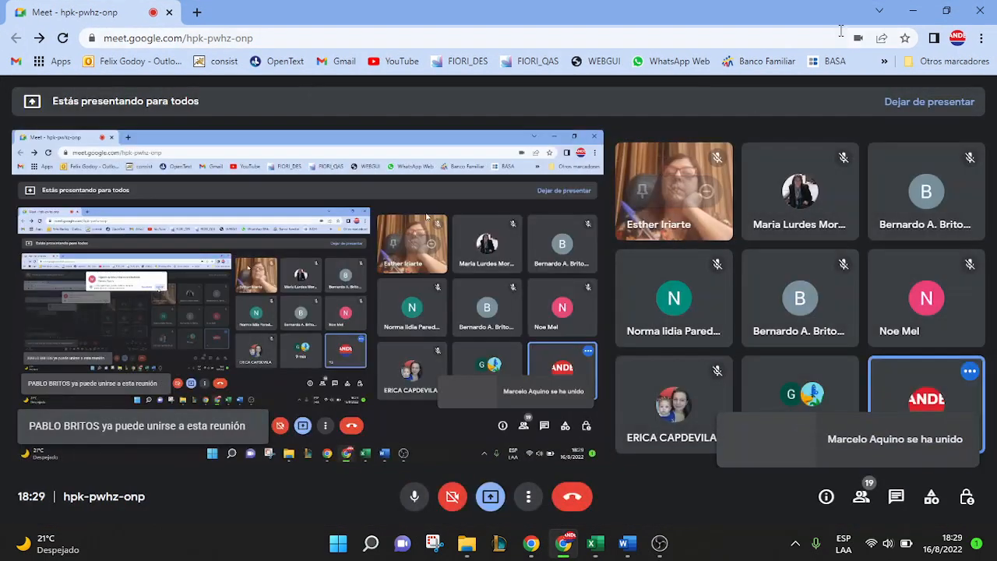
click(914, 11)
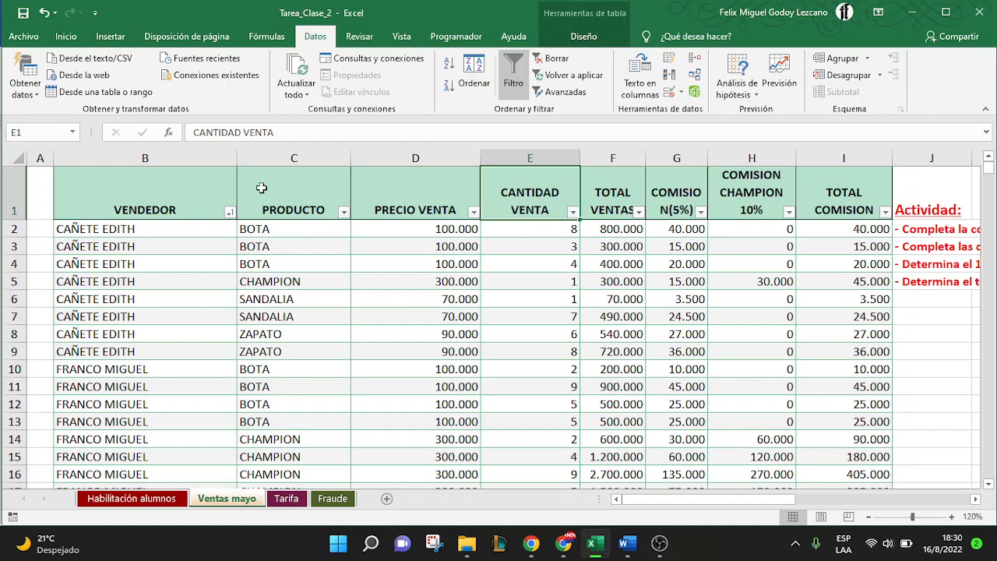
- Filter the PRODUCTO column to show only BOTA
click(343, 212)
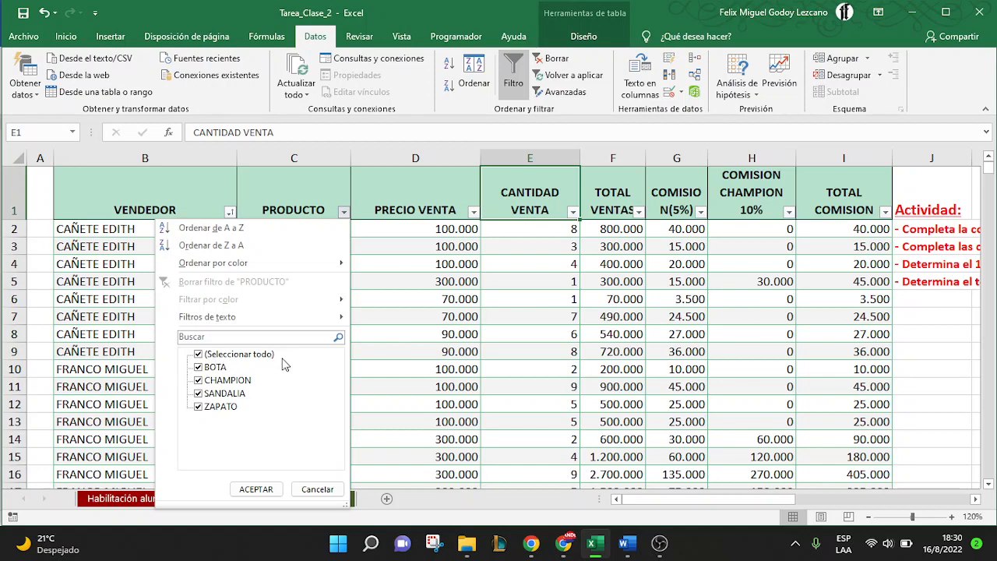
click(199, 355)
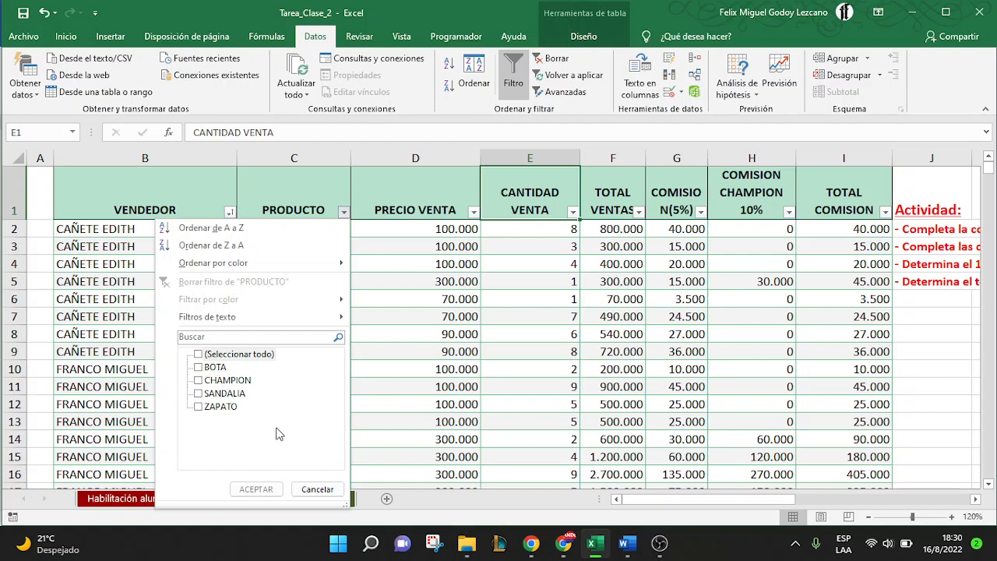
click(199, 368)
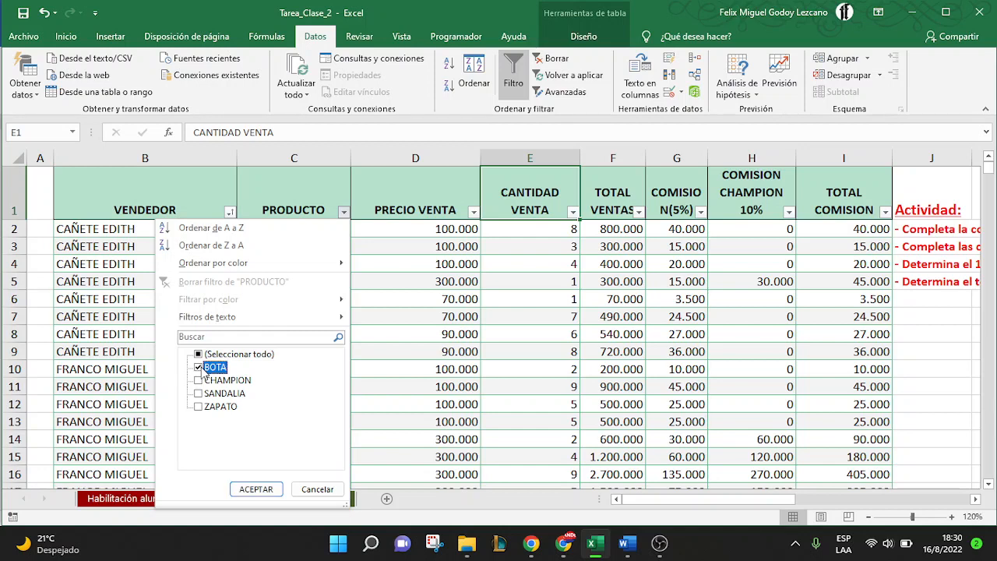
click(261, 494)
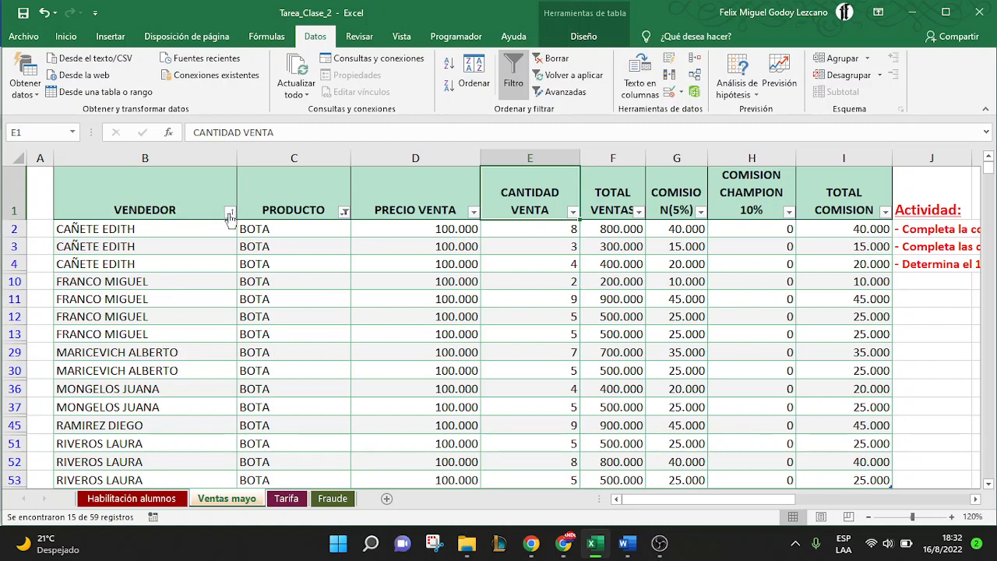
- Filter the VENDEDOR column to show only the last seller in the filter list
click(230, 212)
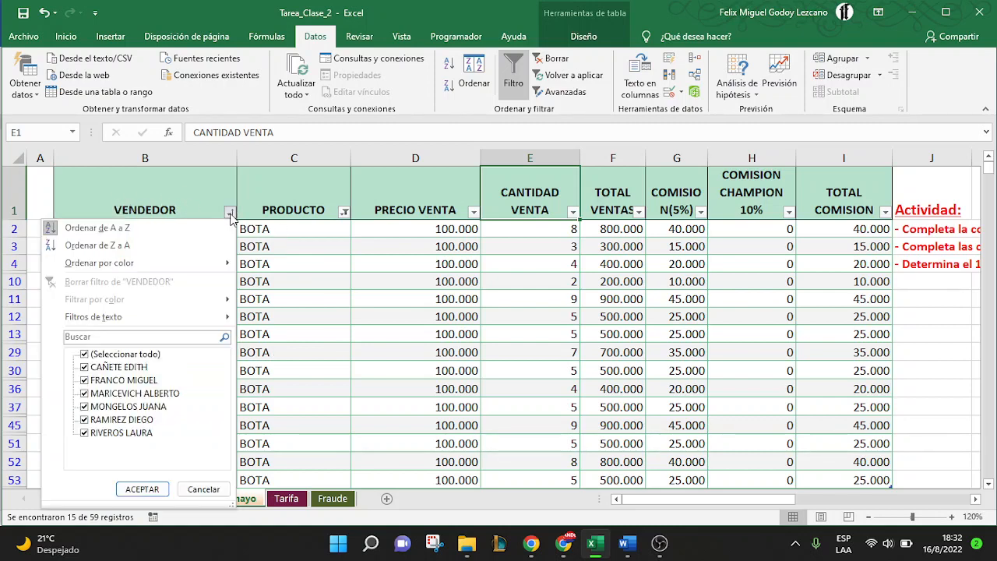
click(85, 354)
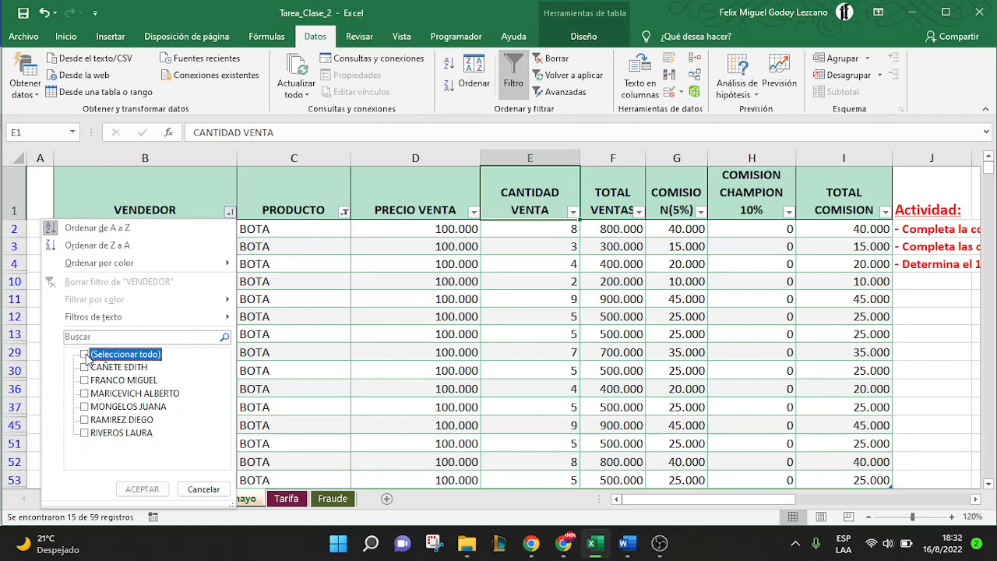
click(85, 433)
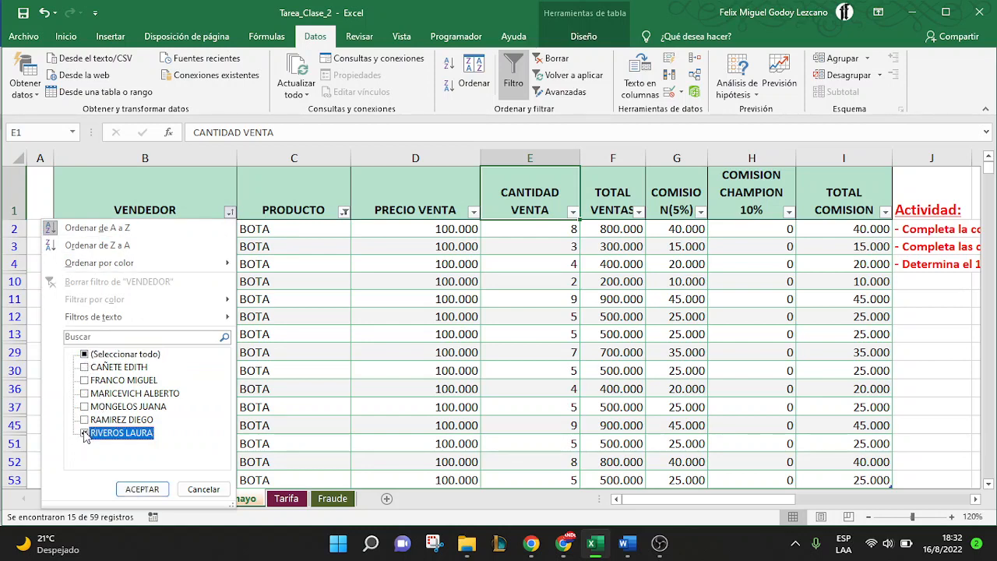
click(142, 489)
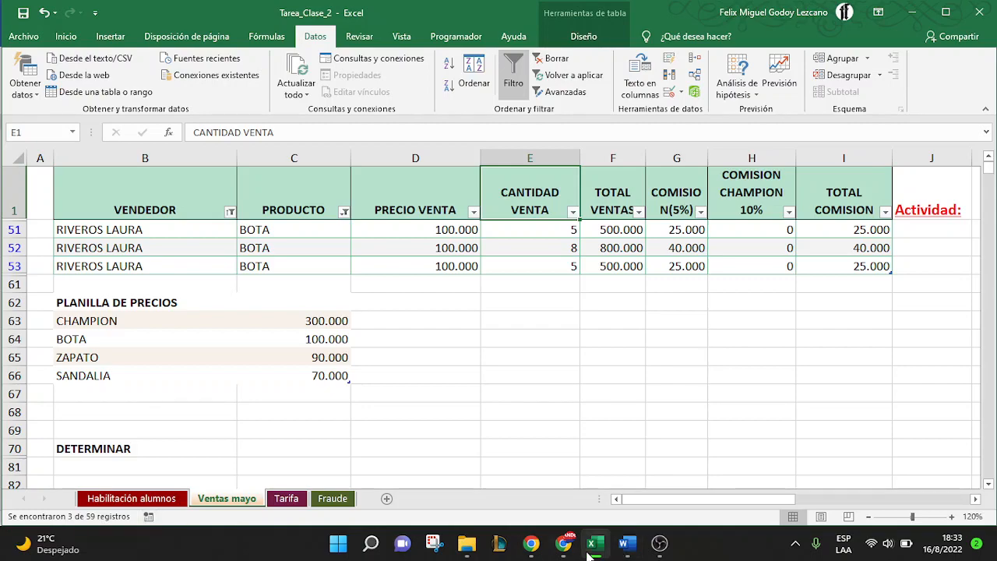
- Go to the Google Meet call, admit the new participant asking to join and go back to Excel
click(565, 544)
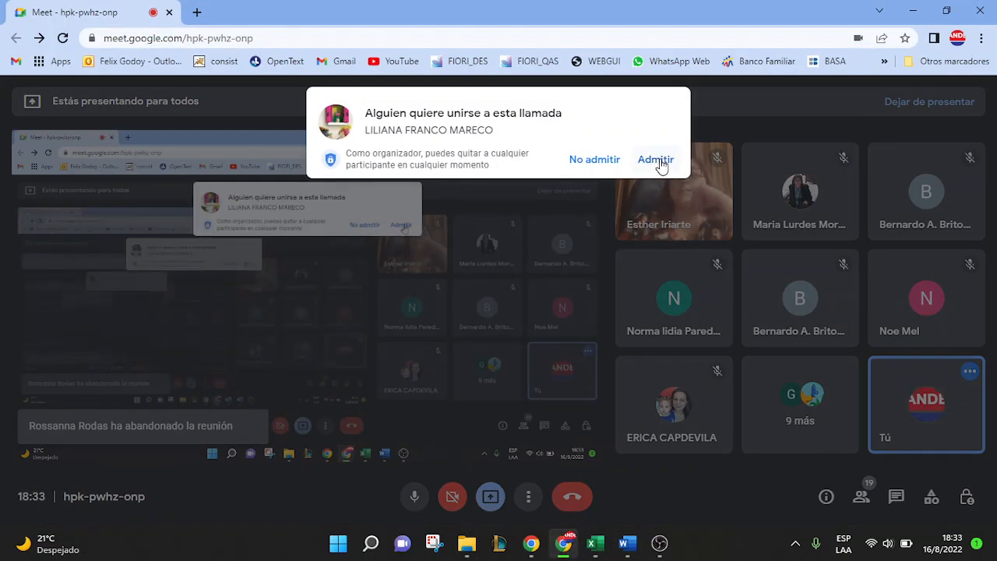
click(657, 161)
click(913, 11)
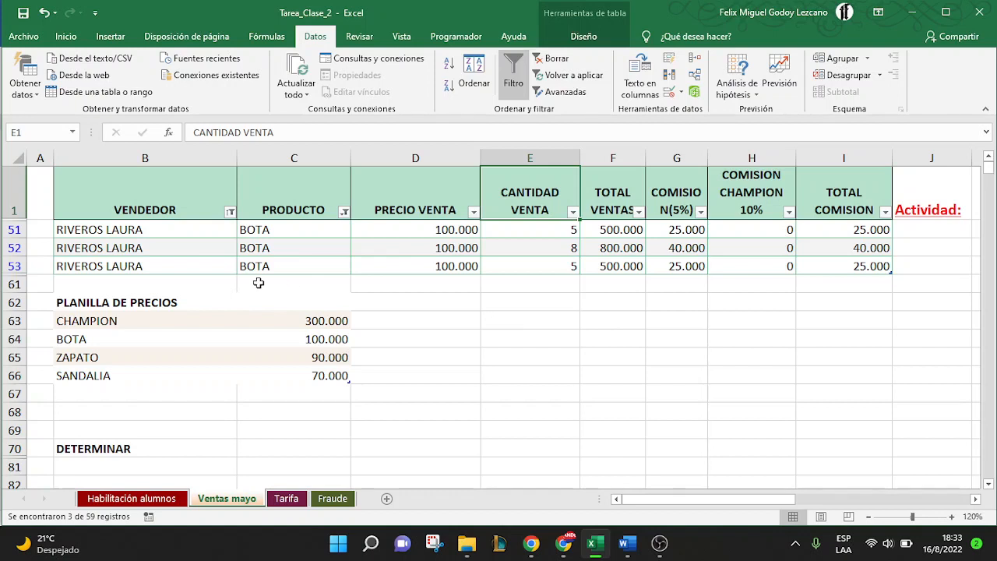
- Fill the filtered BOTA sales rows from VENDEDOR through TOTAL COMISION with light orange
drag(88, 229, 872, 267)
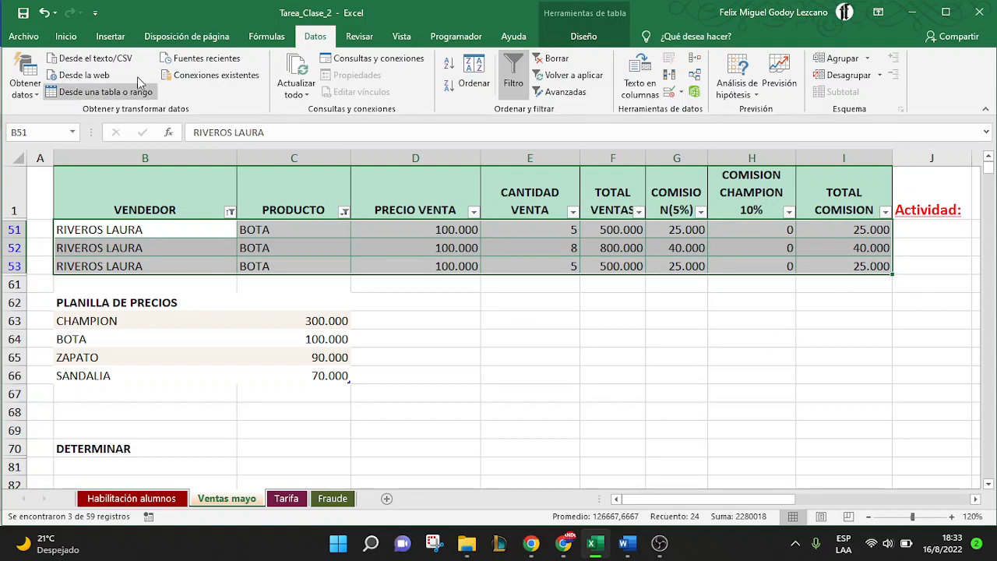
click(69, 39)
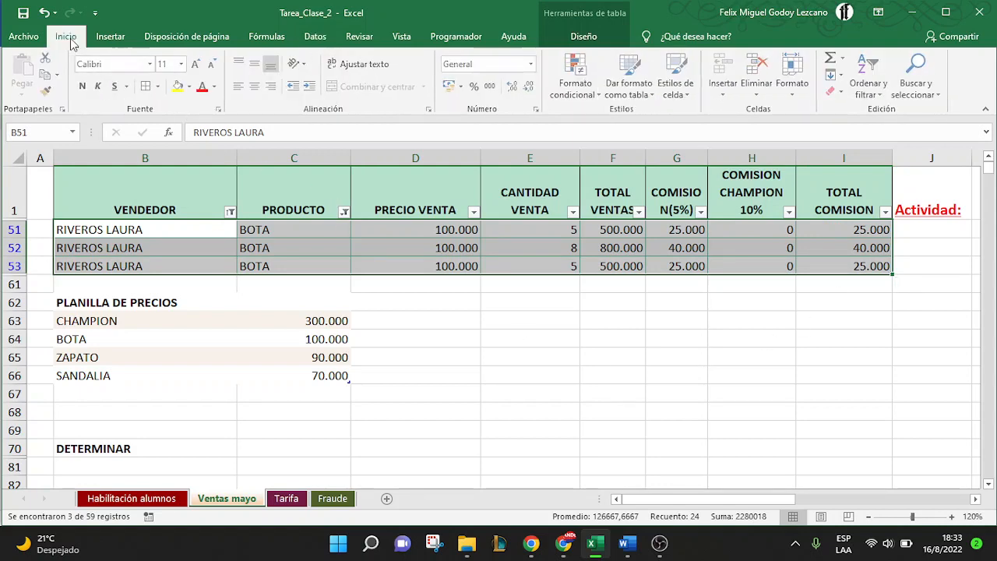
click(190, 87)
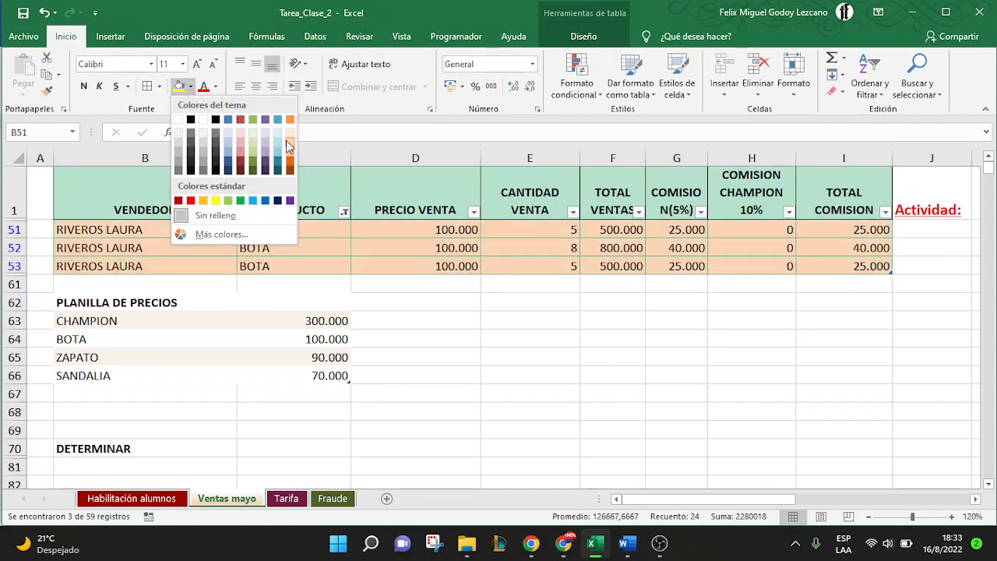
click(293, 161)
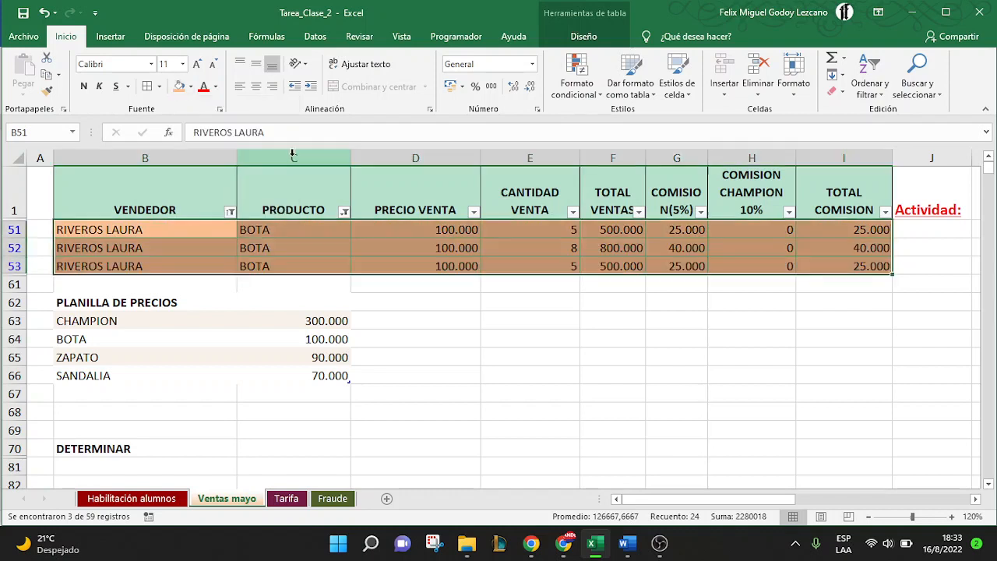
click(554, 318)
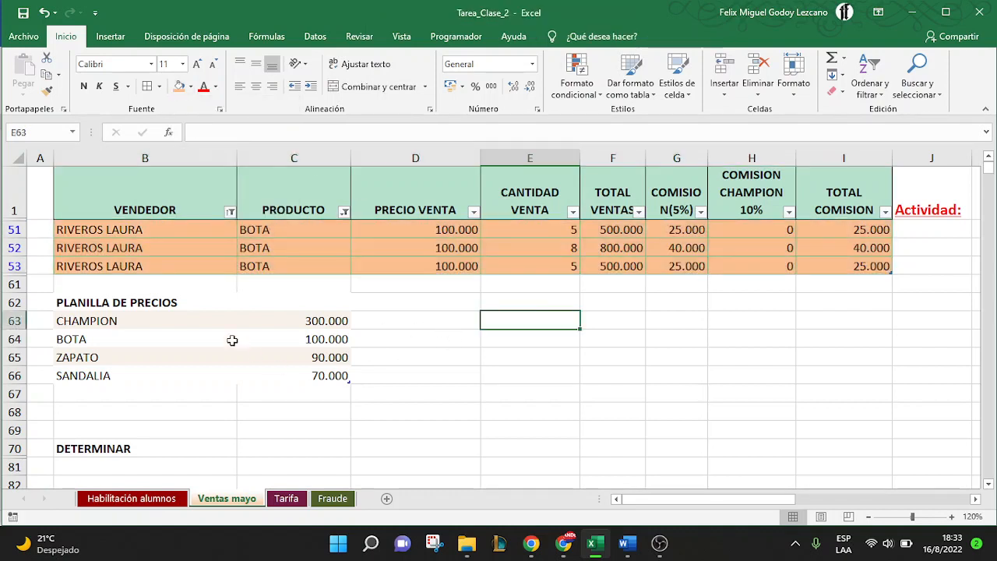
- Turn off the sales table's filter to show all records and check the highlighted rows within the full list
click(308, 37)
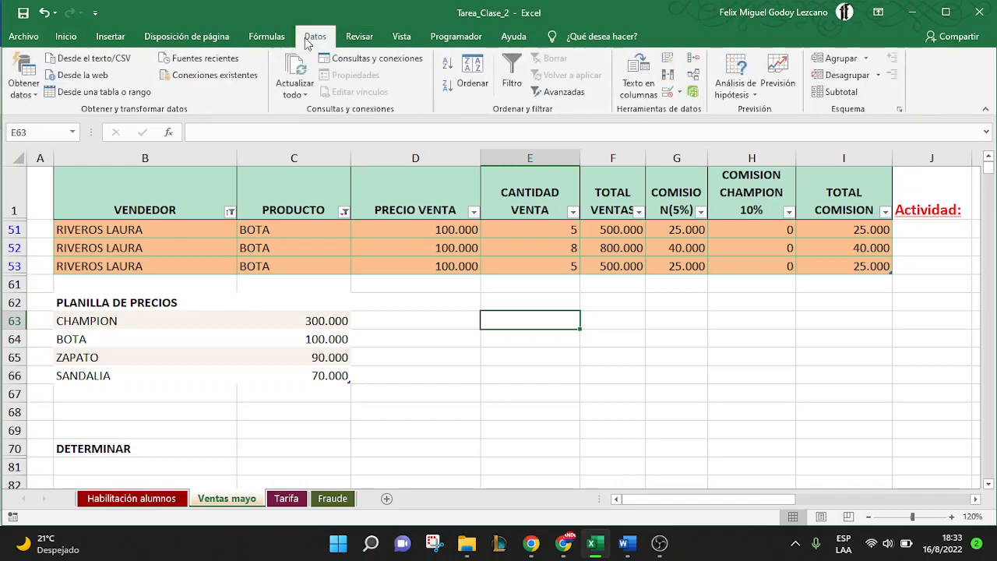
click(510, 83)
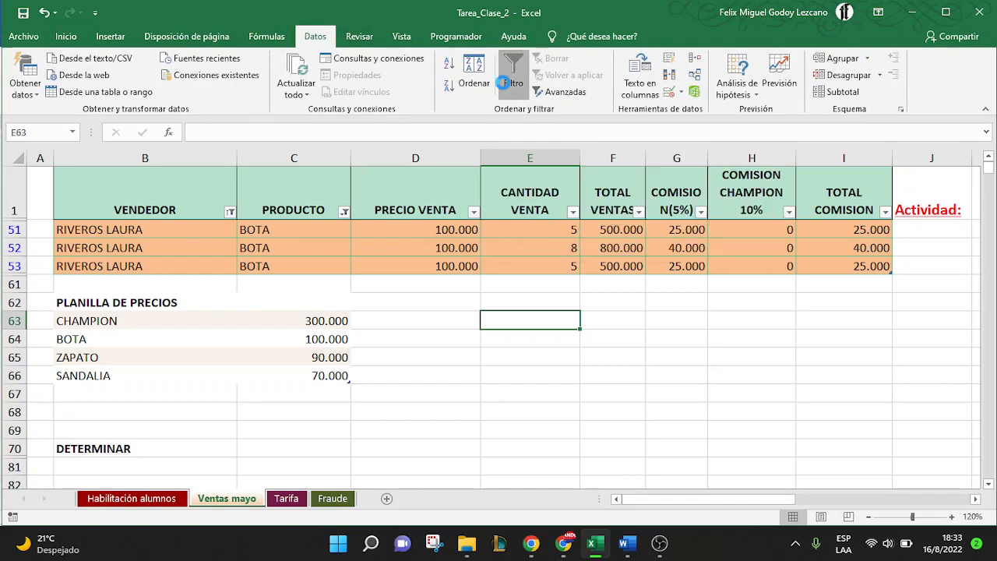
click(501, 313)
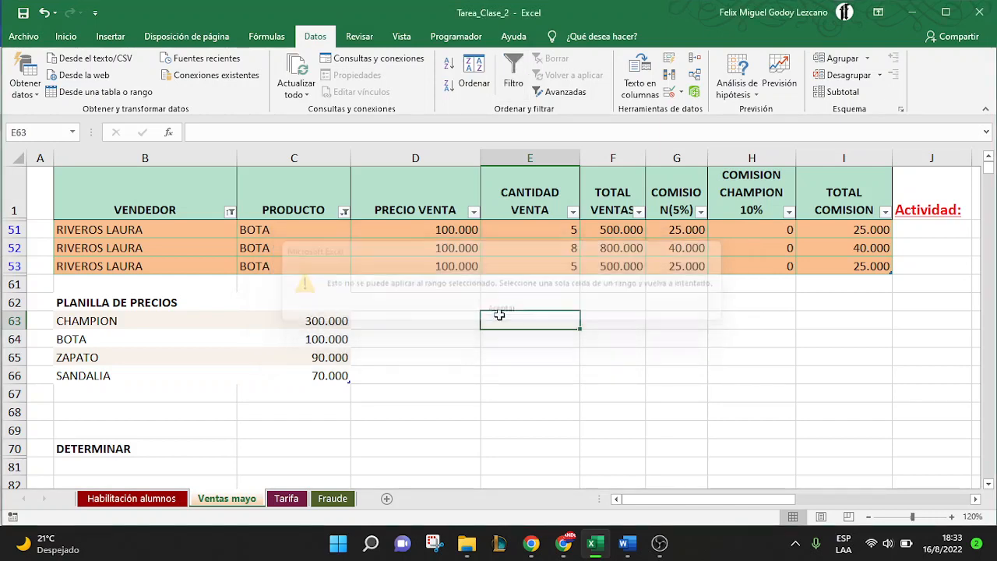
click(517, 263)
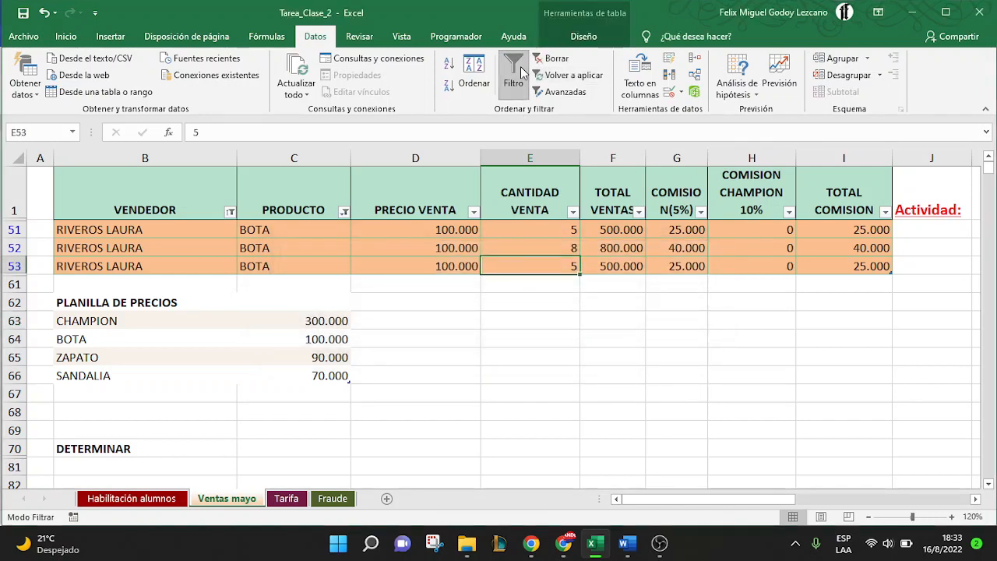
click(525, 74)
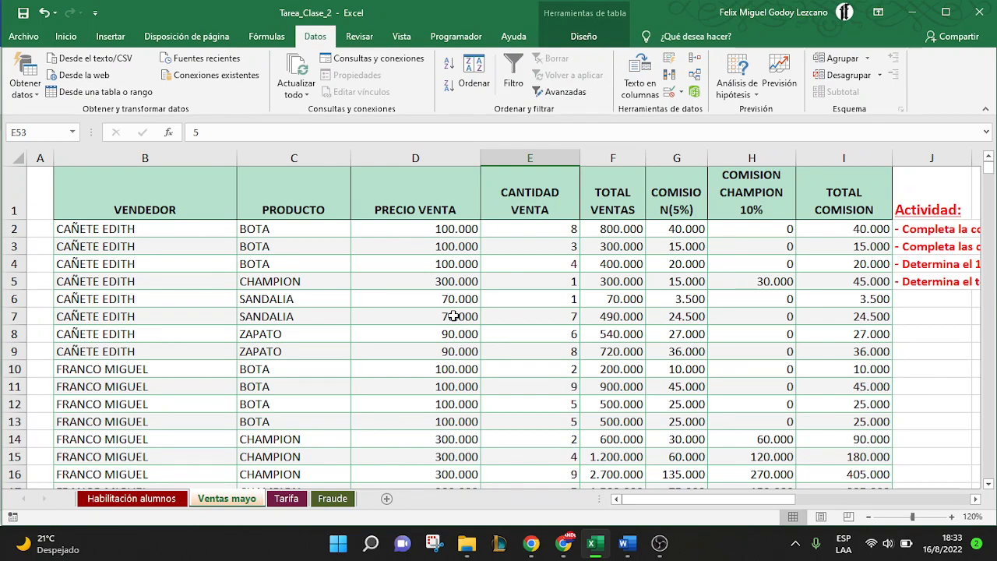
scroll(454, 316, down, 11)
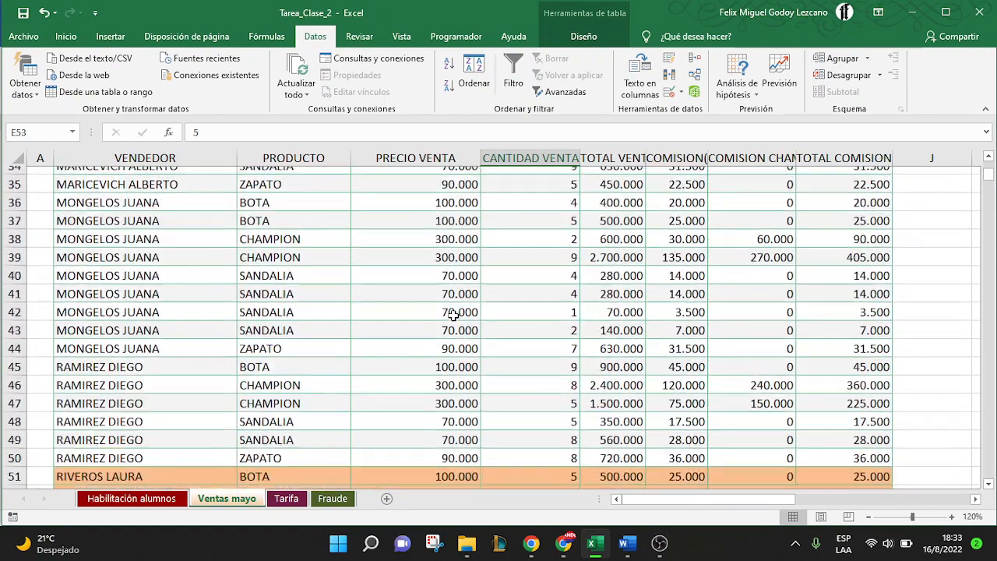
scroll(455, 316, down, 2)
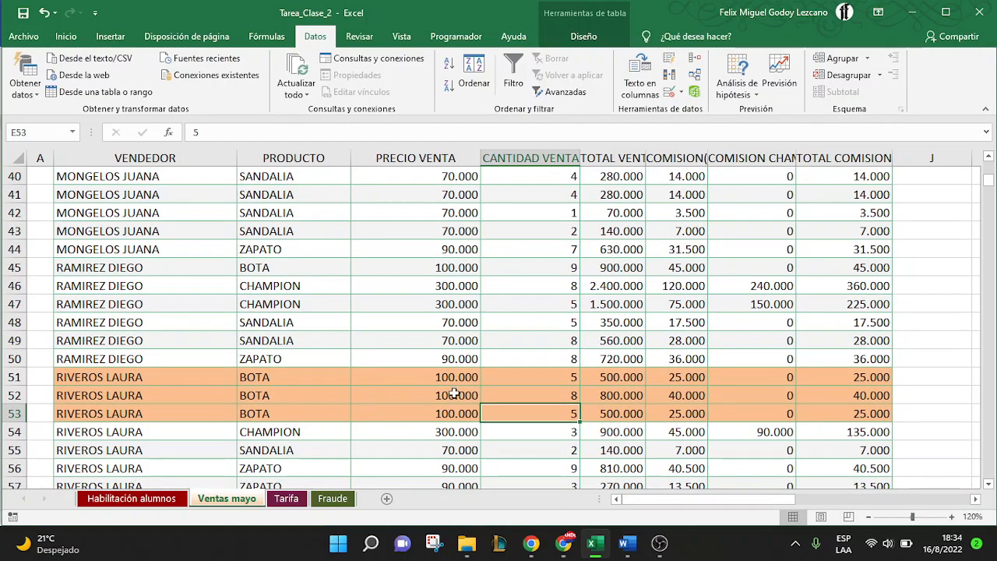
scroll(454, 393, down, 4)
scroll(454, 393, up, 9)
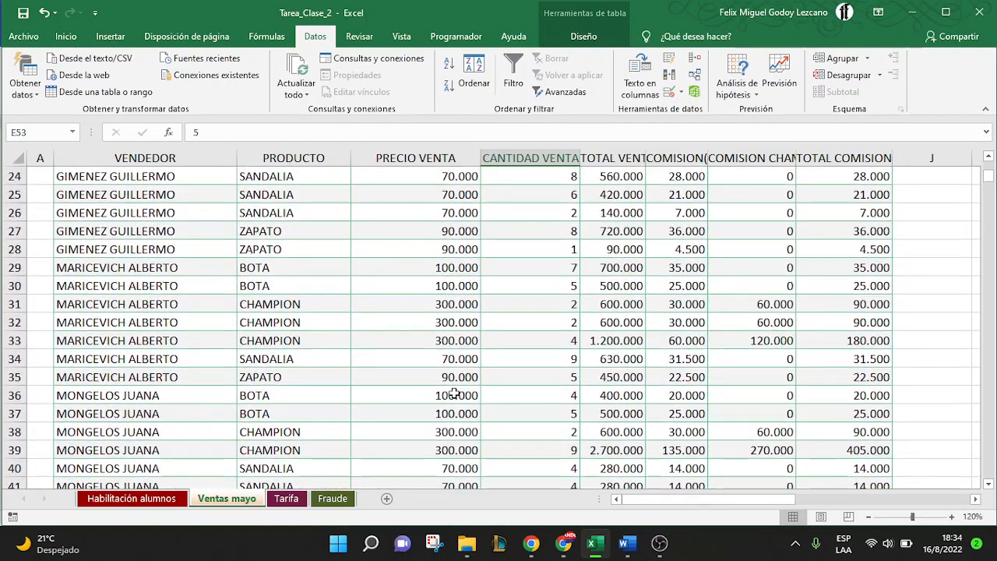
scroll(455, 394, up, 8)
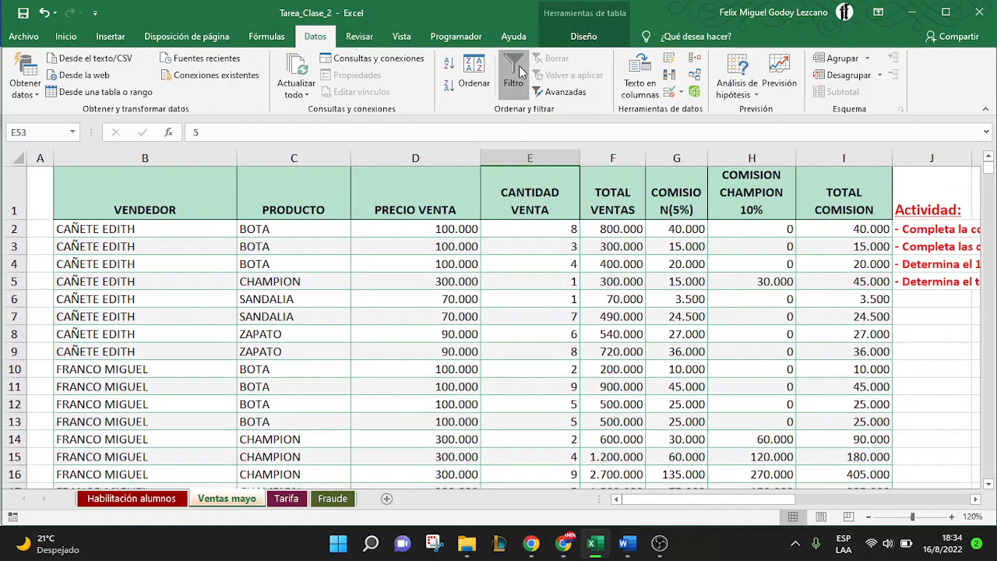
- Turn the sales table's filter back on and look through the values available for filtering TOTAL VENTAS
click(519, 72)
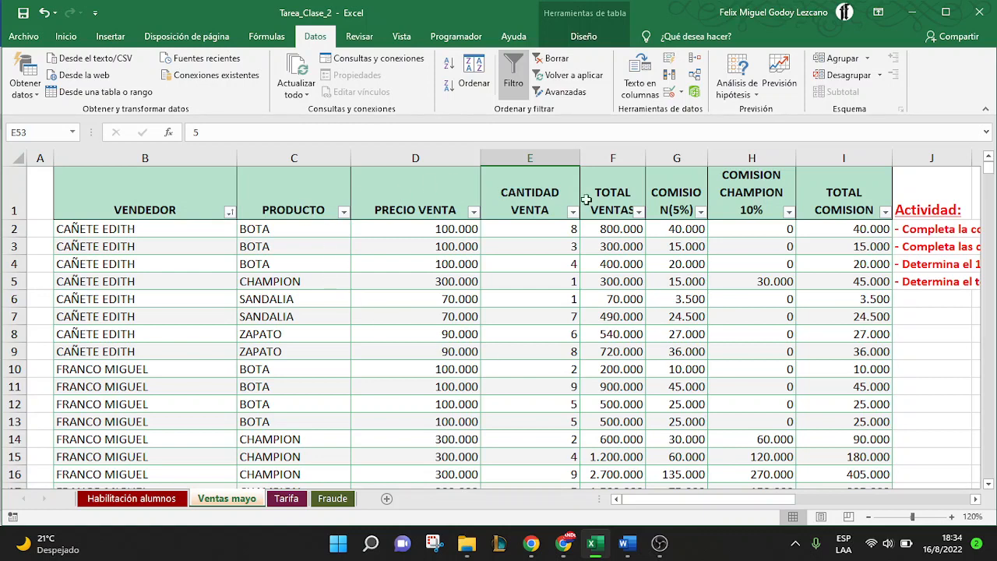
click(639, 212)
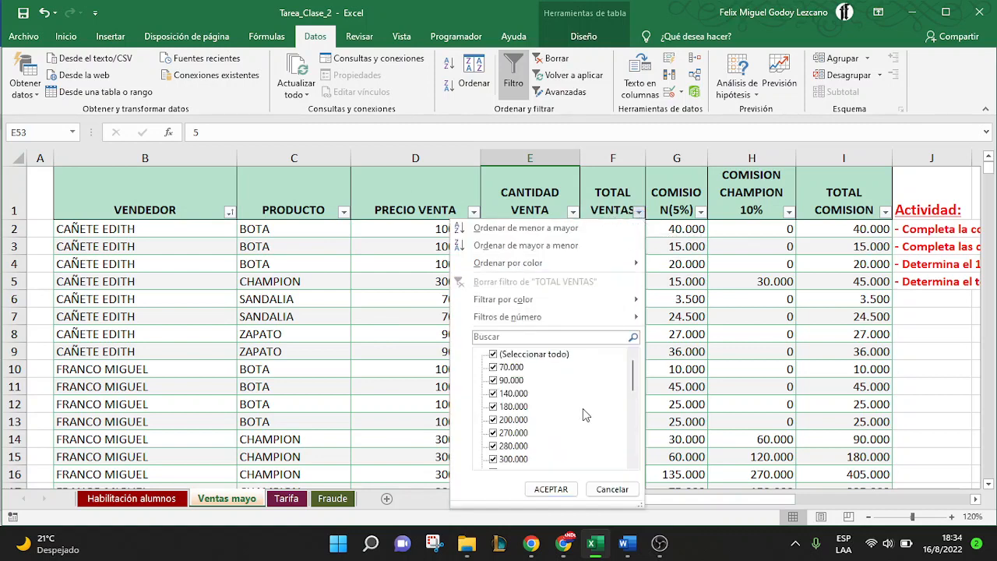
scroll(577, 435, down, 5)
scroll(579, 435, down, 3)
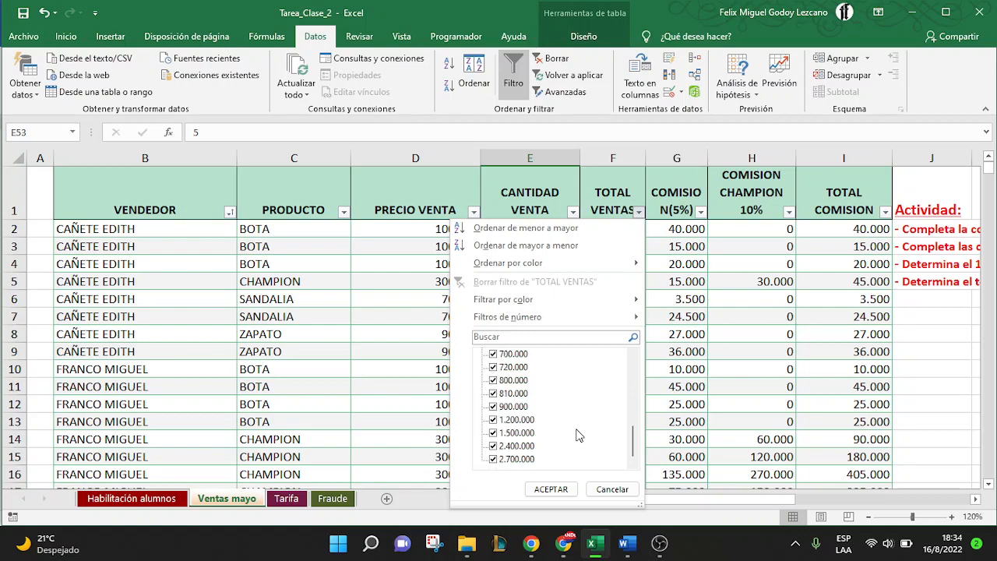
scroll(579, 434, up, 5)
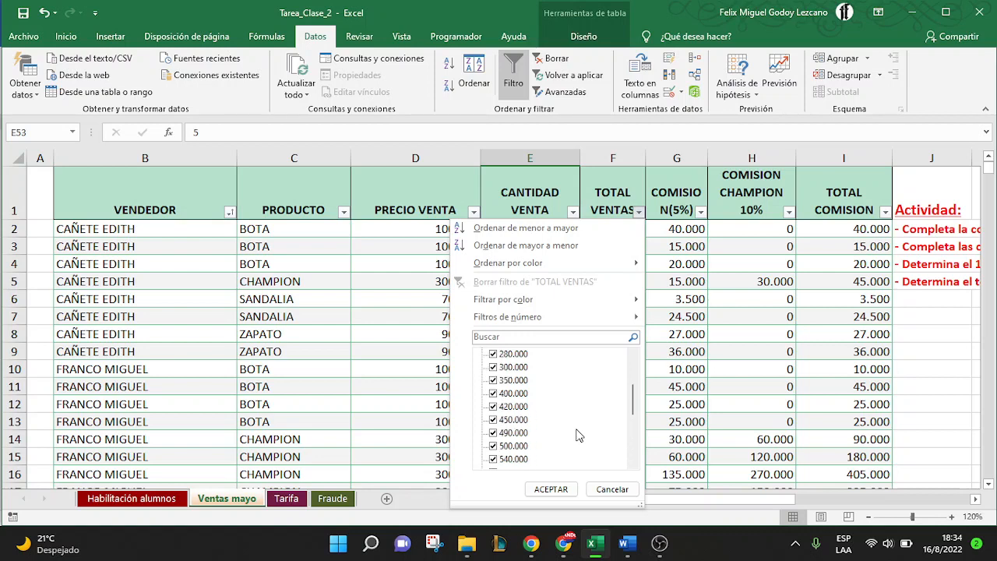
scroll(579, 435, down, 1)
scroll(600, 397, up, 1)
- Filter TOTAL VENTAS with a number filter for values between 500000 and 1000000, and review the matching rows
mouse_move(536, 318)
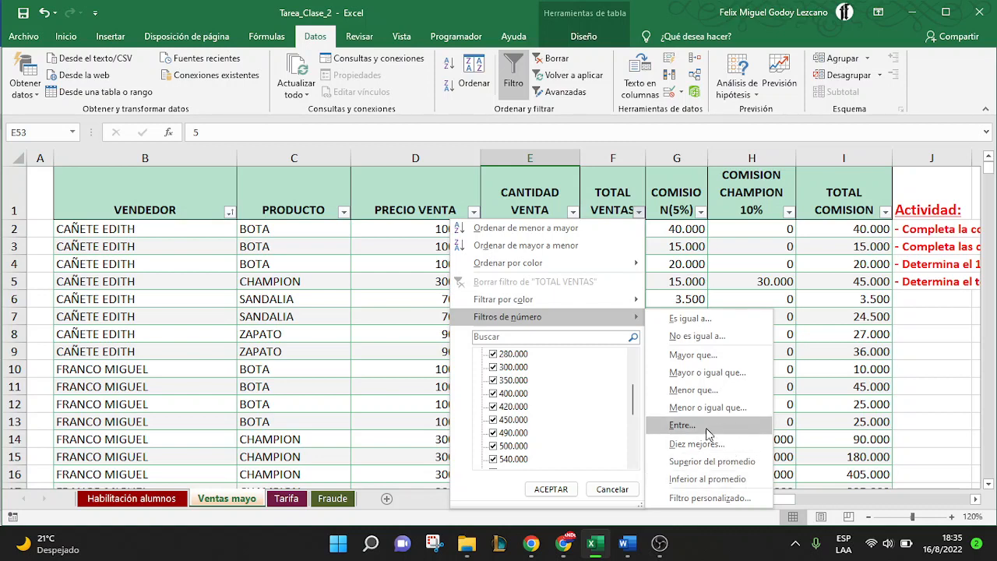
click(683, 426)
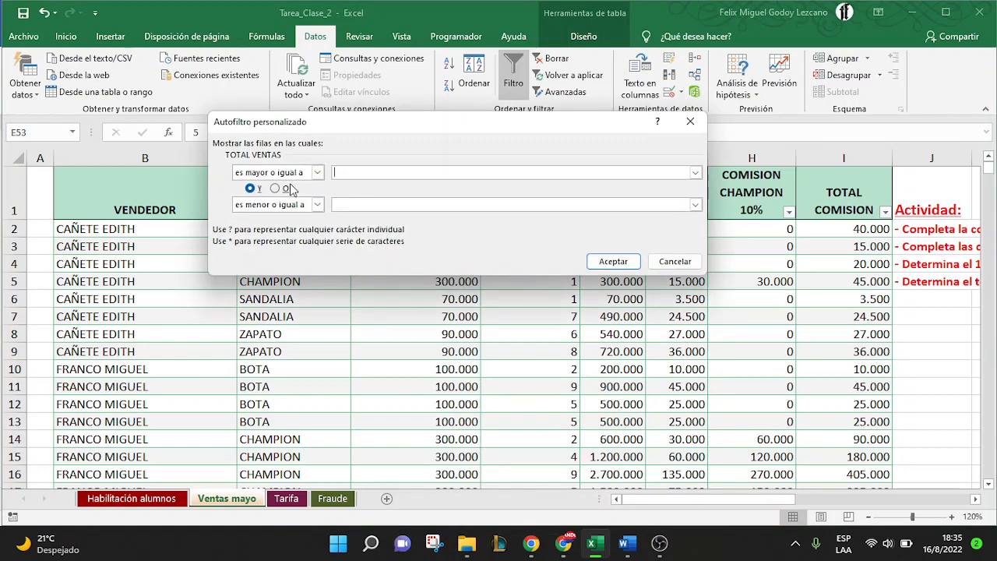
click(339, 172)
text(500000)
click(343, 203)
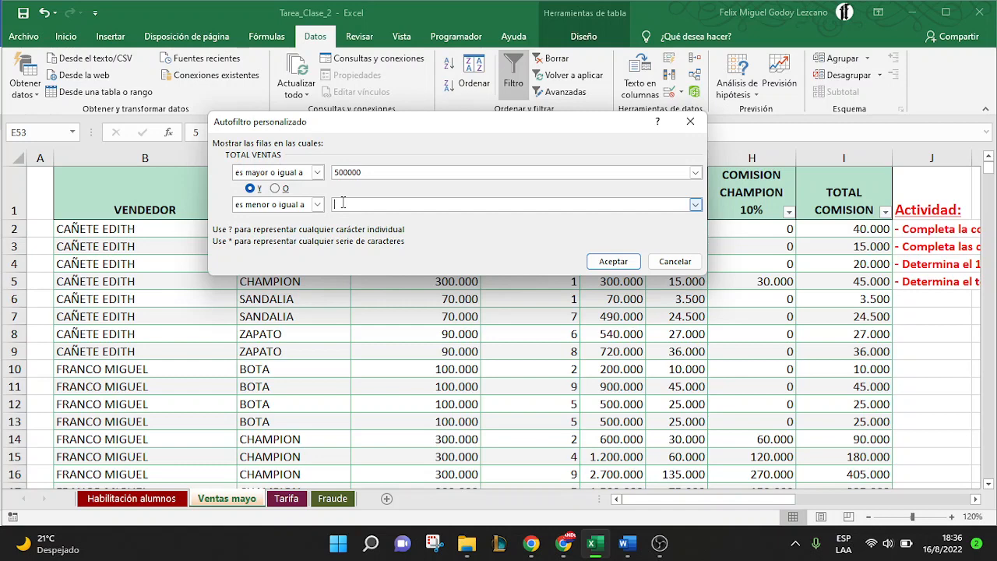
text(1000000)
click(613, 262)
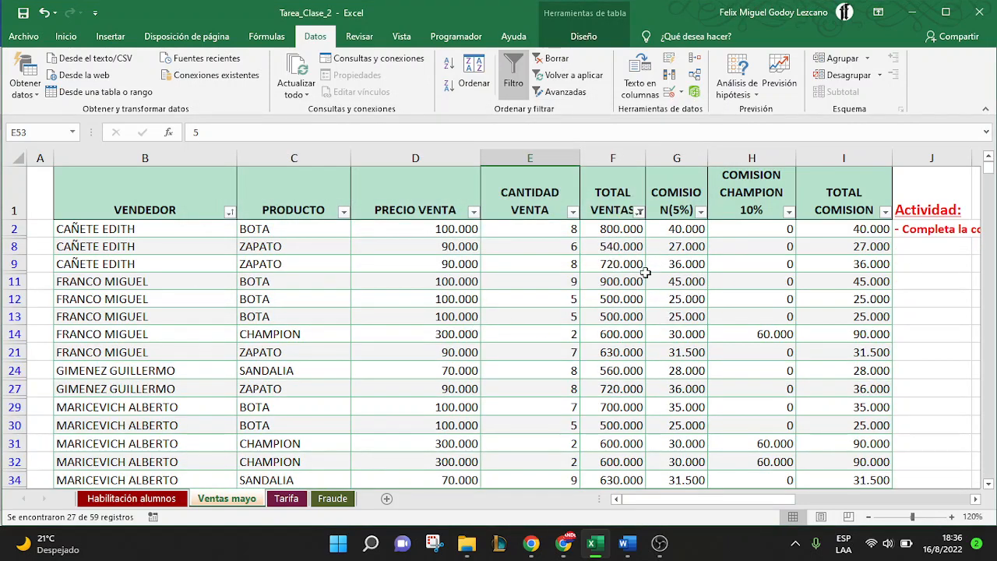
scroll(607, 315, down, 1)
scroll(607, 315, down, 3)
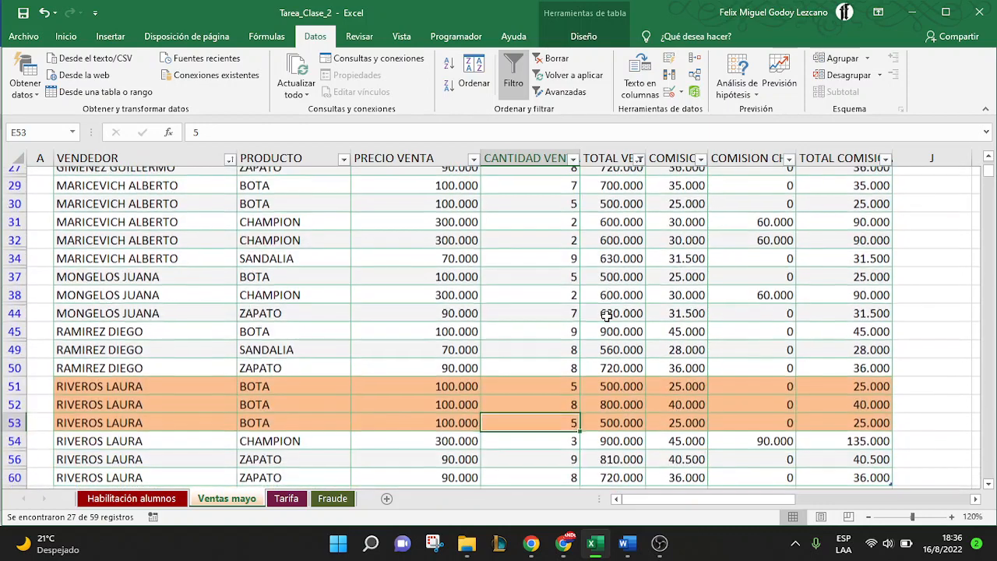
scroll(606, 316, up, 4)
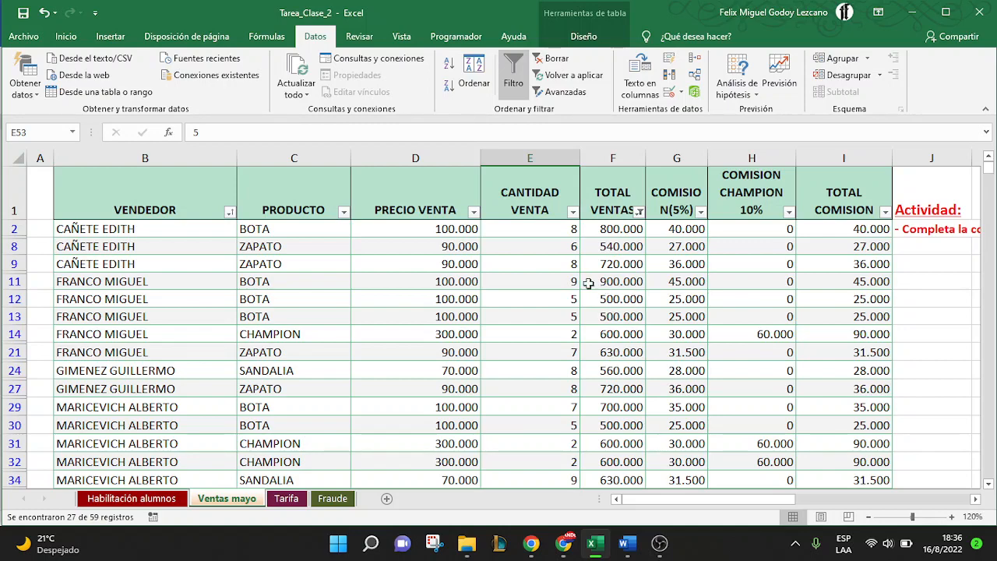
- Add a text filter on VENDEDOR for names containing the surname of the fourth seller in the list
scroll(590, 283, right, 2)
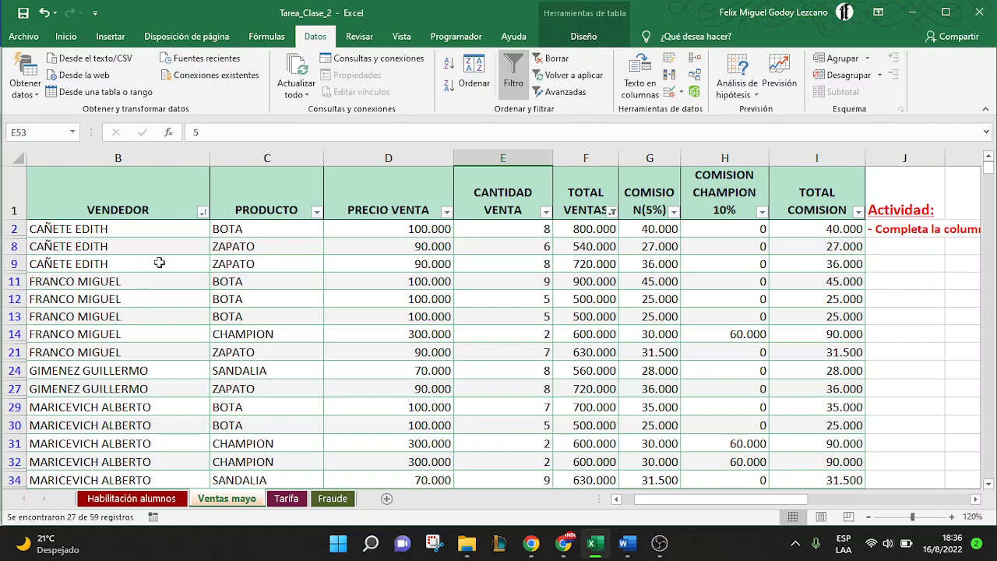
click(202, 212)
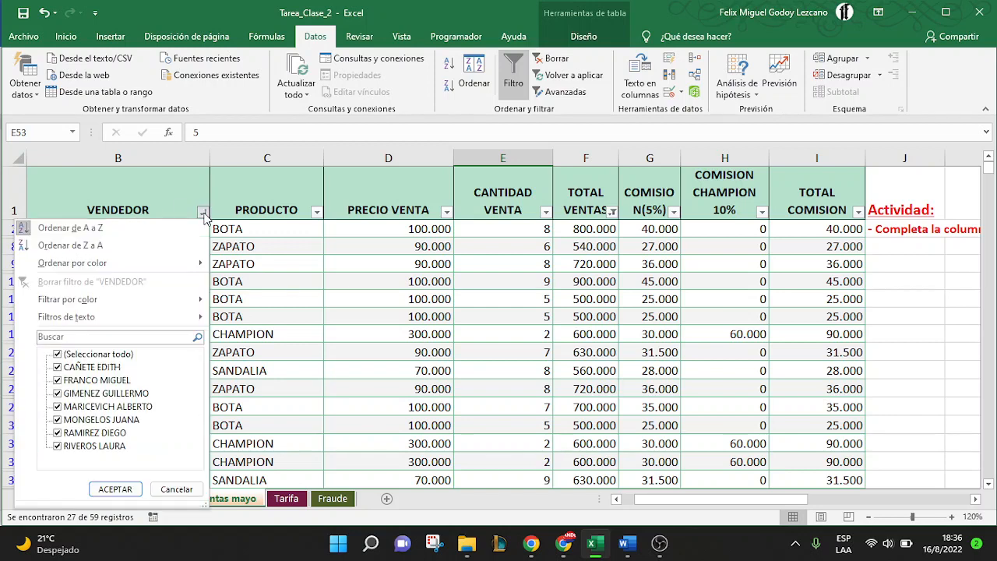
mouse_move(160, 323)
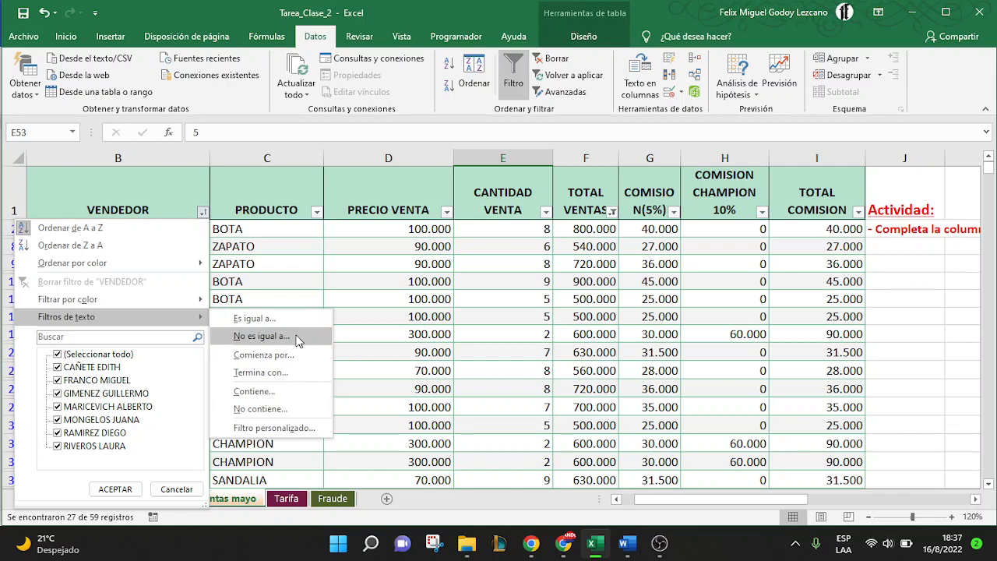
click(295, 397)
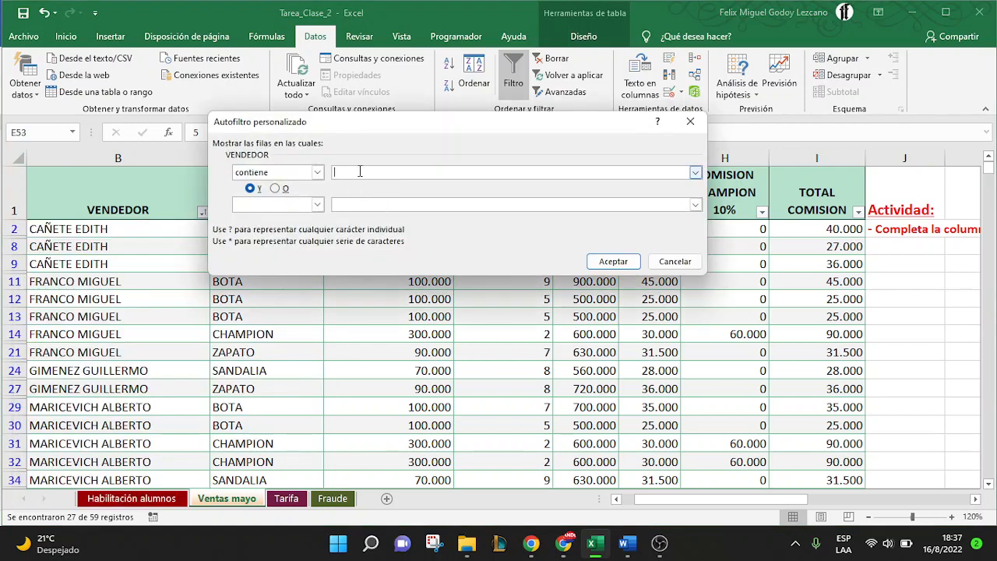
text(MARICEVICH)
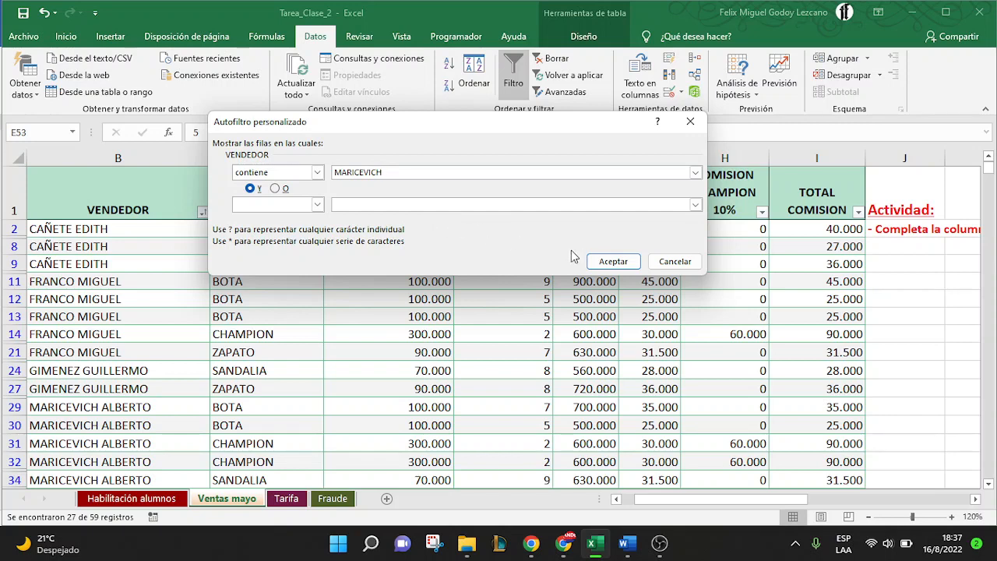
click(604, 260)
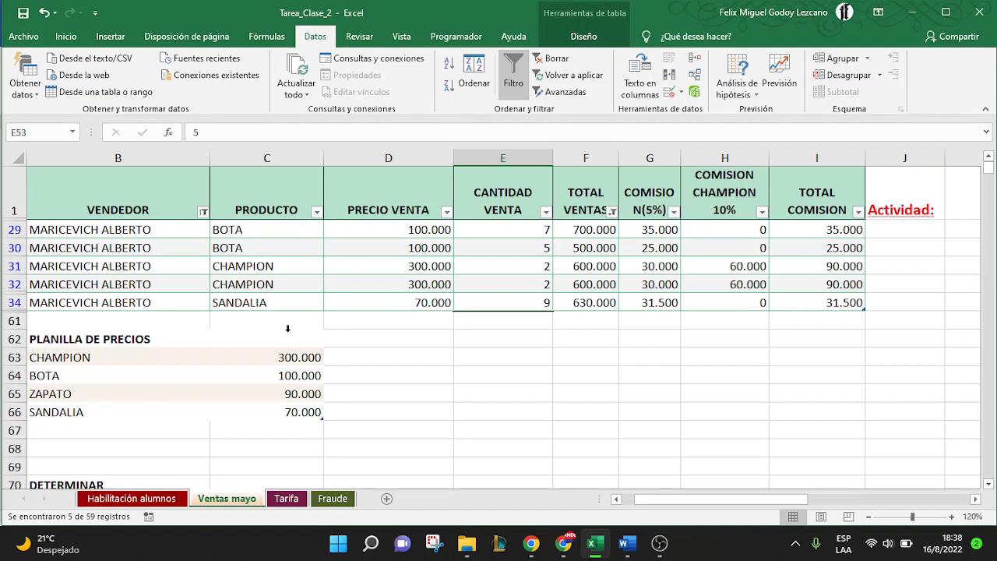
- Select the filtered sales records together with their header row, from VENDEDOR through TOTAL COMISION
click(70, 208)
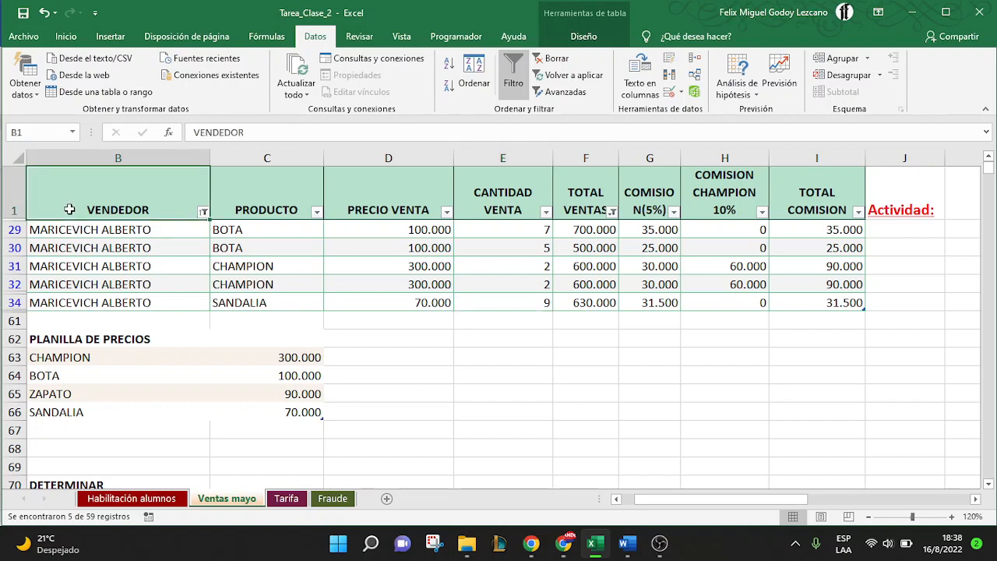
key(Left)
key(Right)
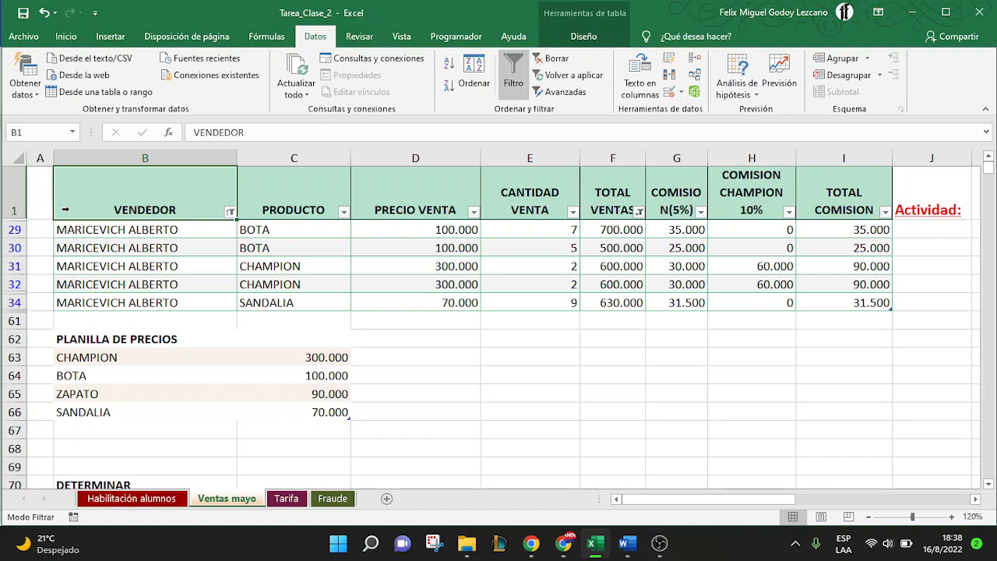
key(shift+Down)
key(shift+Down)
key(shift+Down)
key(shift+Down)
key(shift+Down)
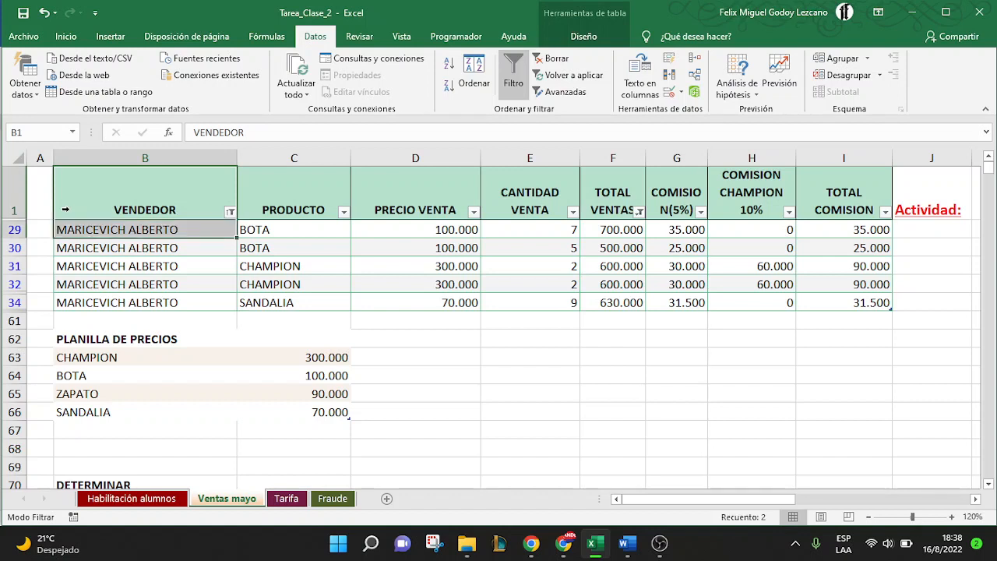
key(shift+Right)
key(shift+Right)
key(shift+Right)
key(shift+Right)
key(shift+Right)
key(shift+Right)
key(shift+Right)
key(shift+Right)
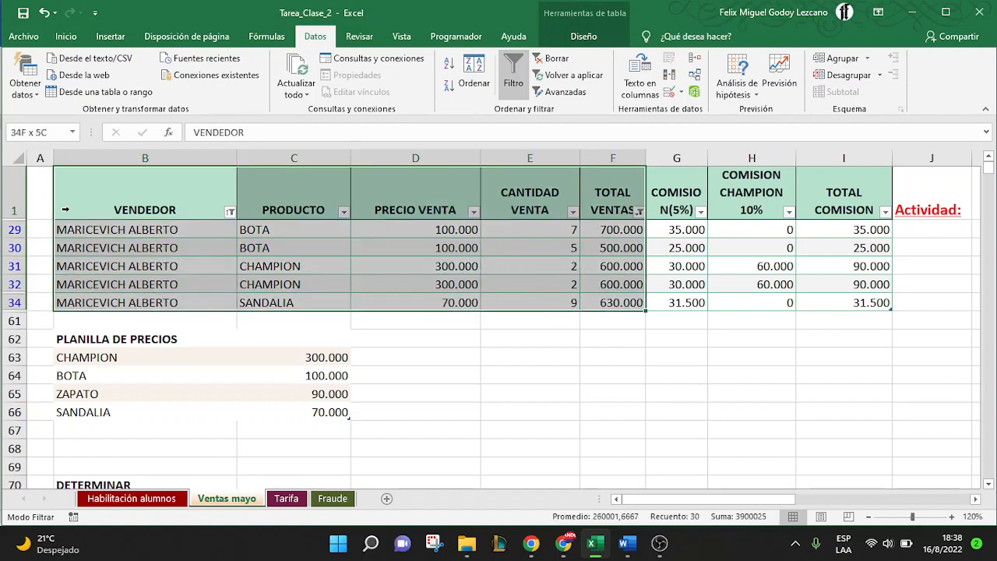
key(shift+Left)
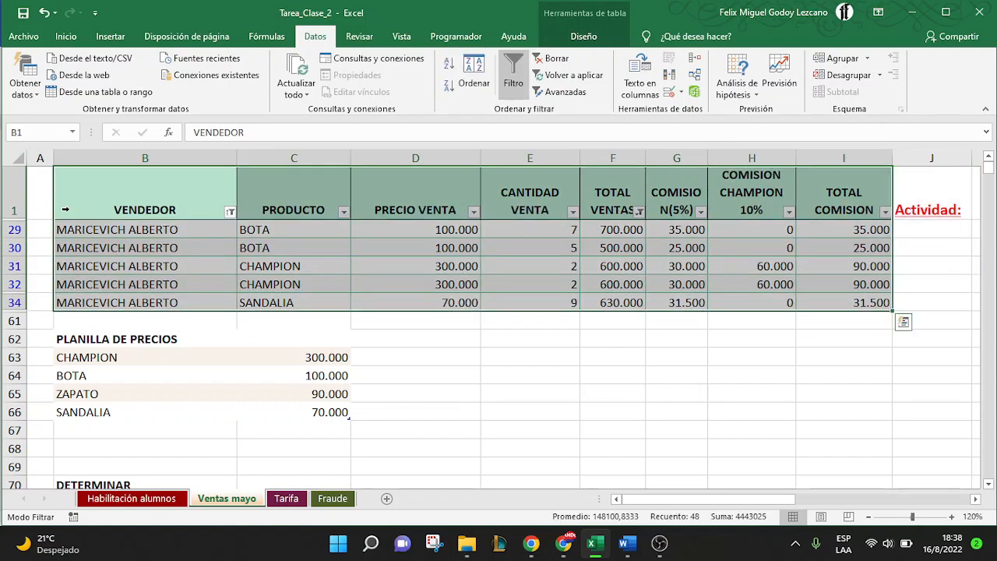
- Copy the selected filtered records with their headers into a new worksheet, starting at cell A1
key(ctrl+c)
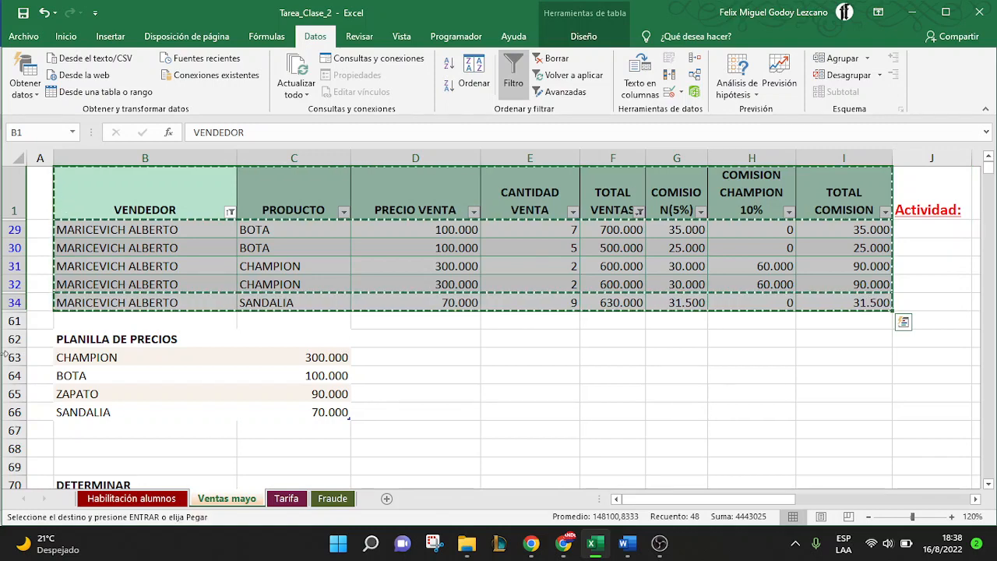
click(387, 499)
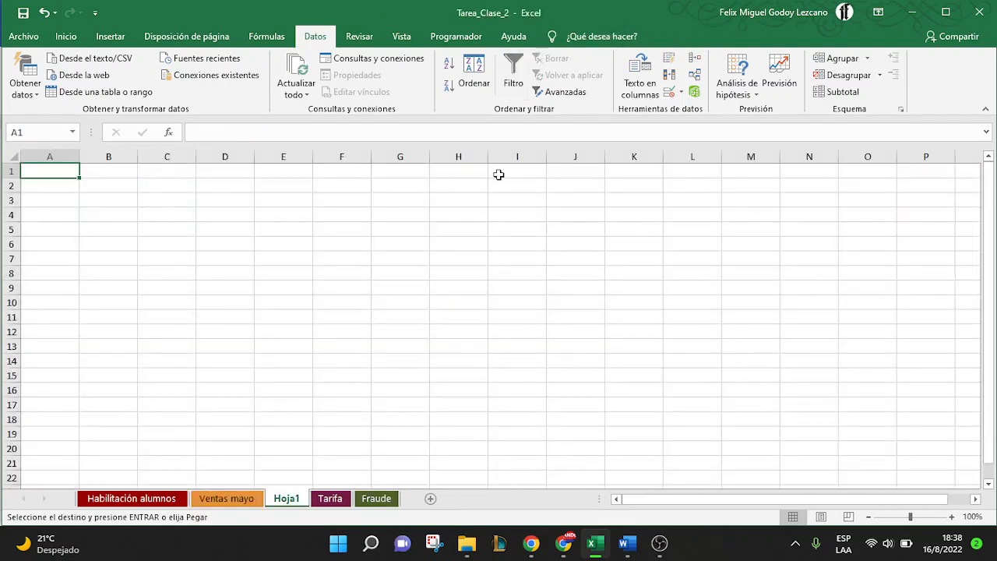
key(ctrl+v)
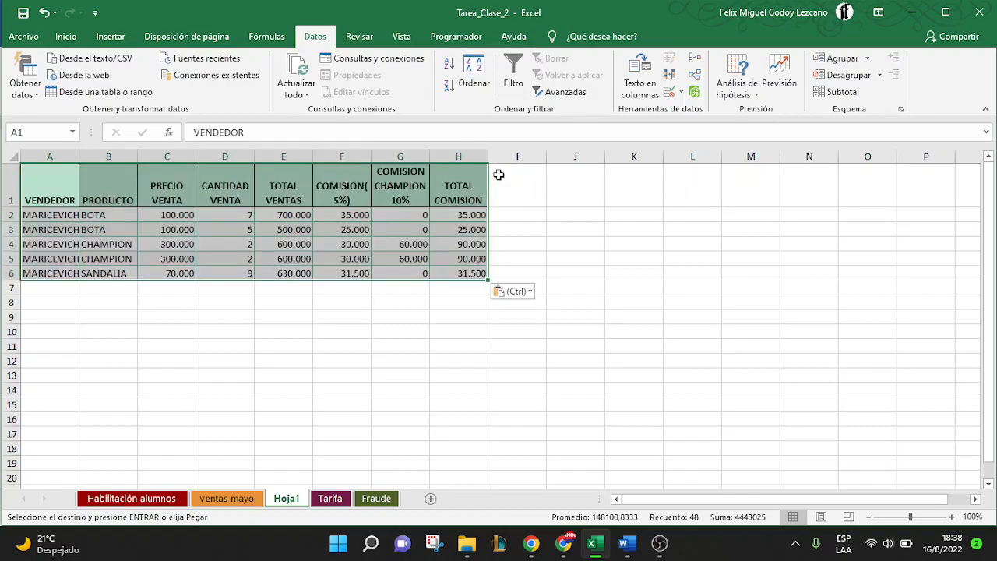
click(951, 517)
click(952, 516)
click(952, 516)
click(951, 517)
click(951, 516)
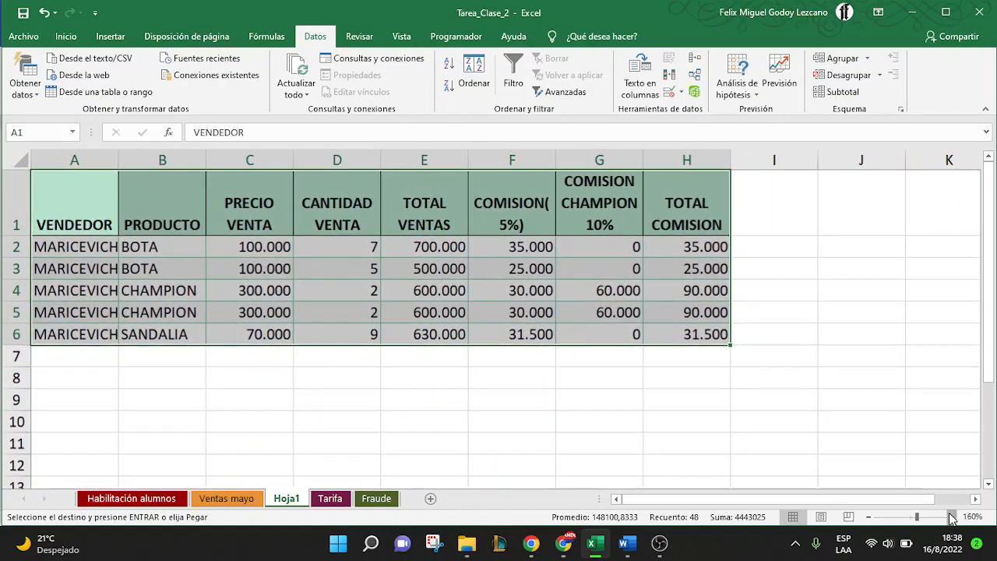
click(951, 517)
click(668, 438)
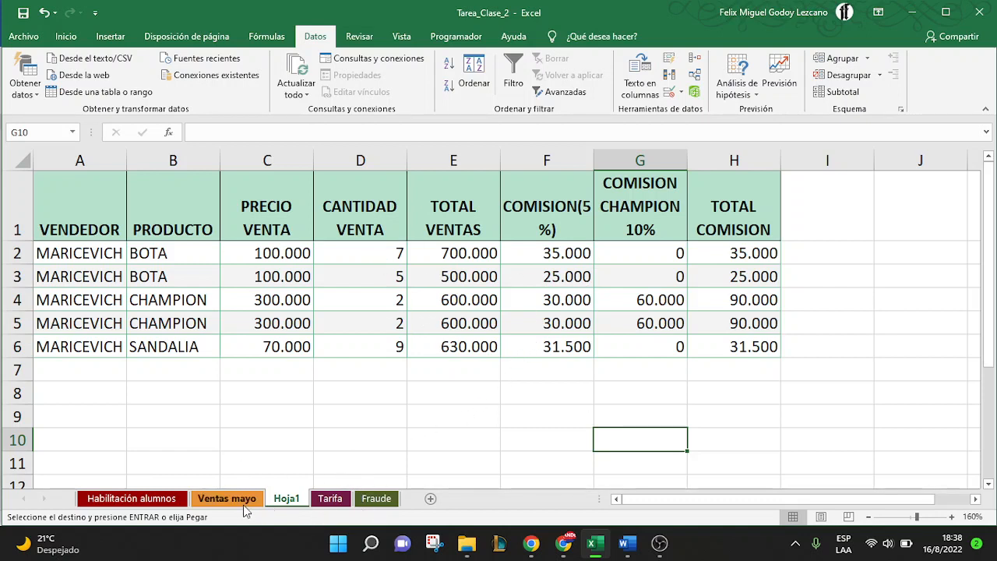
- On the Ventas mayo sheet, include all TOTAL VENTAS values again while keeping the VENDEDOR filter
click(216, 501)
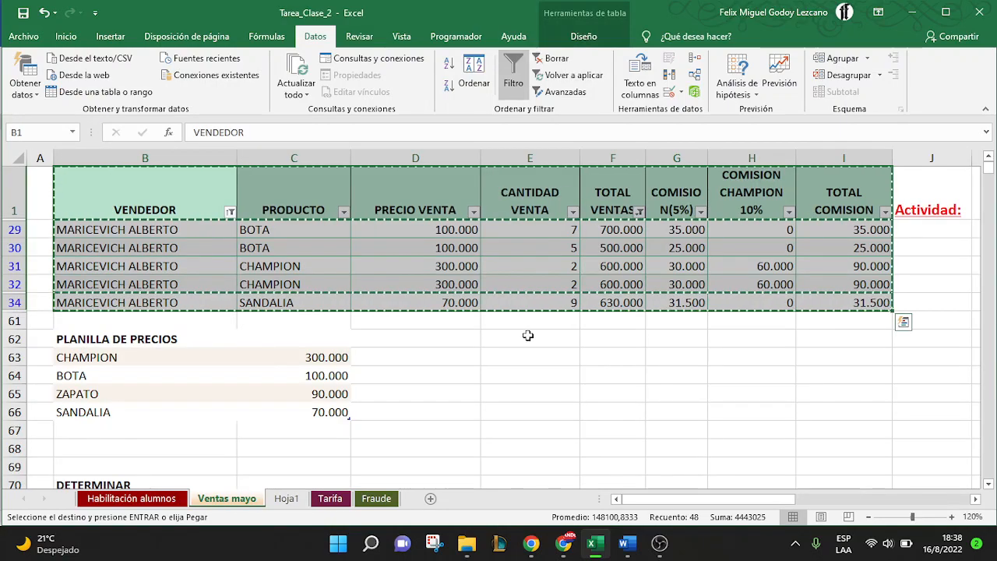
click(506, 289)
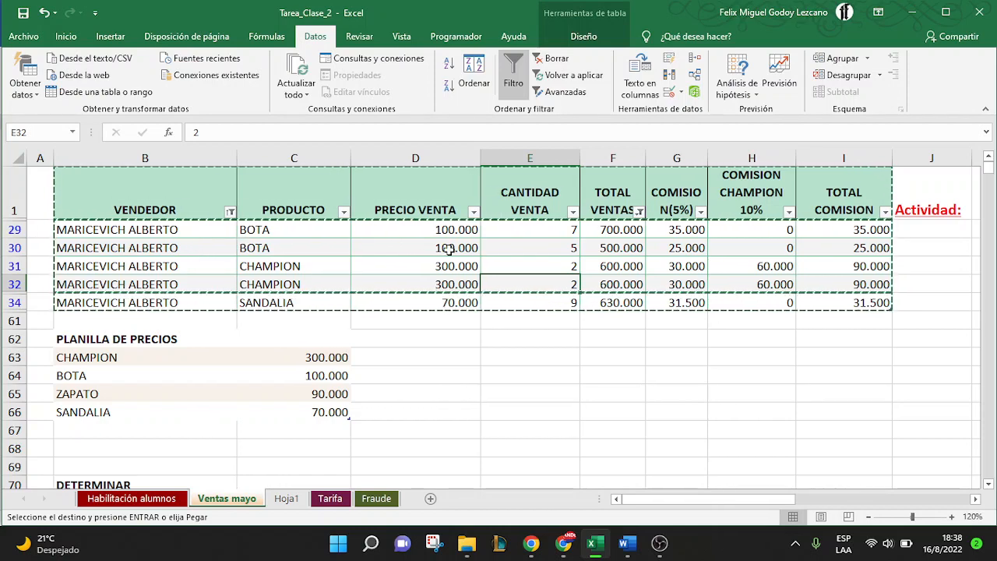
click(639, 211)
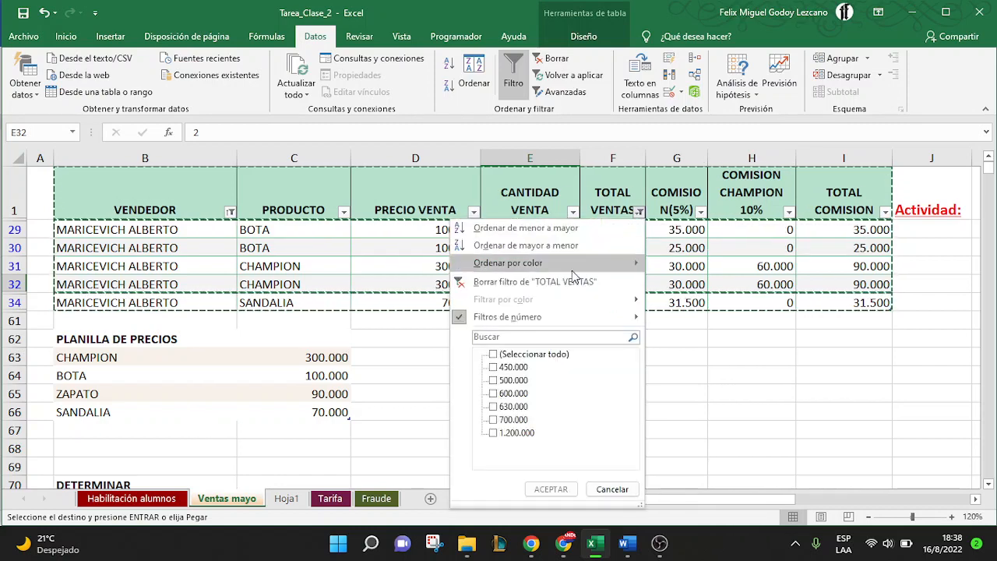
click(494, 355)
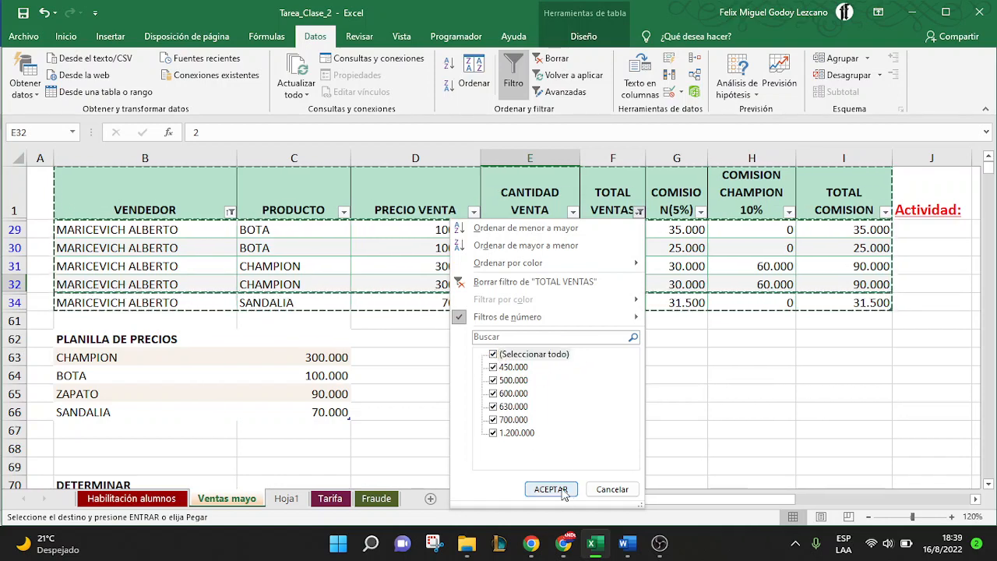
mouse_move(464, 321)
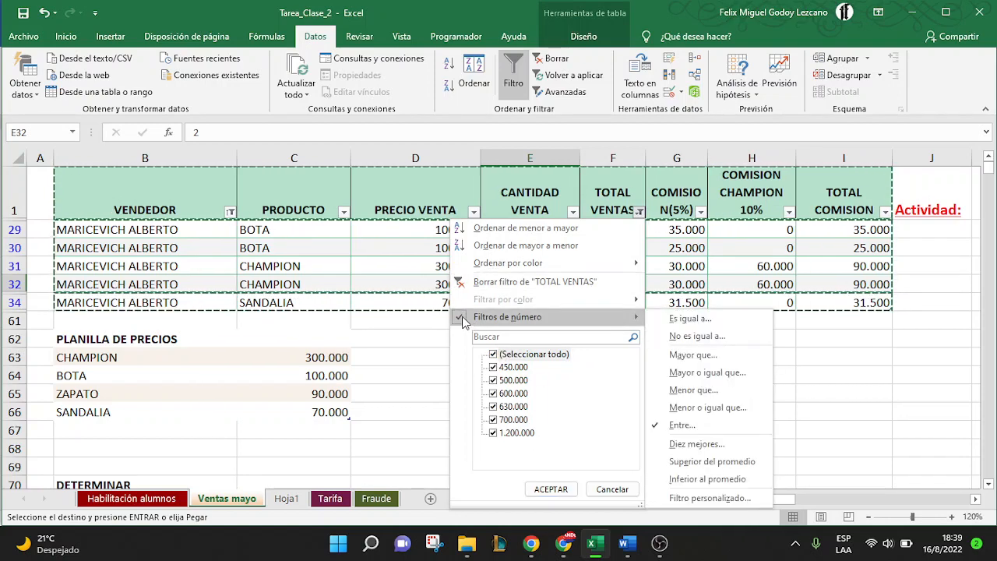
click(549, 489)
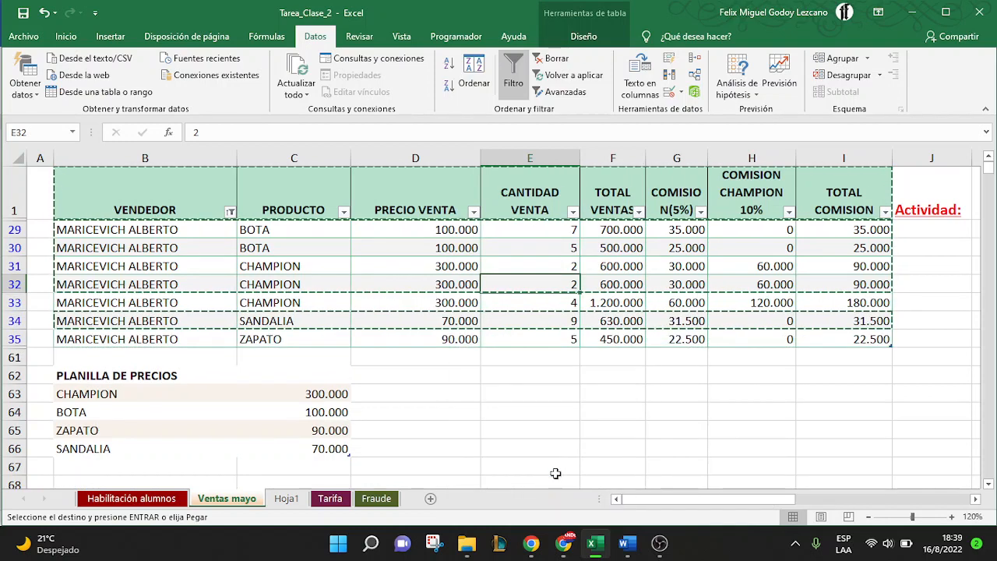
- Delete the filtered seller's rows, 29 through 35, from the Ventas mayo sheet
click(17, 229)
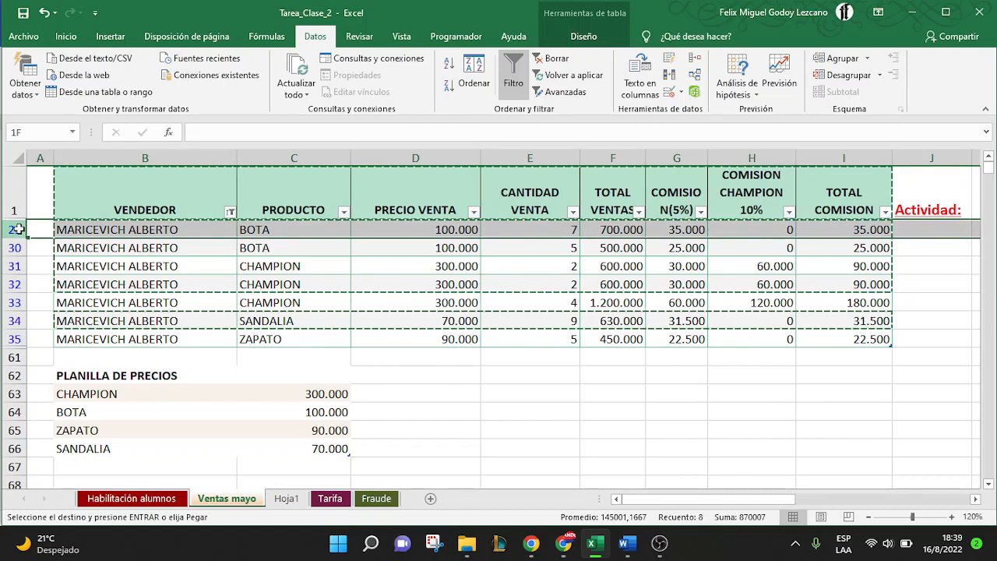
drag(17, 233, 19, 344)
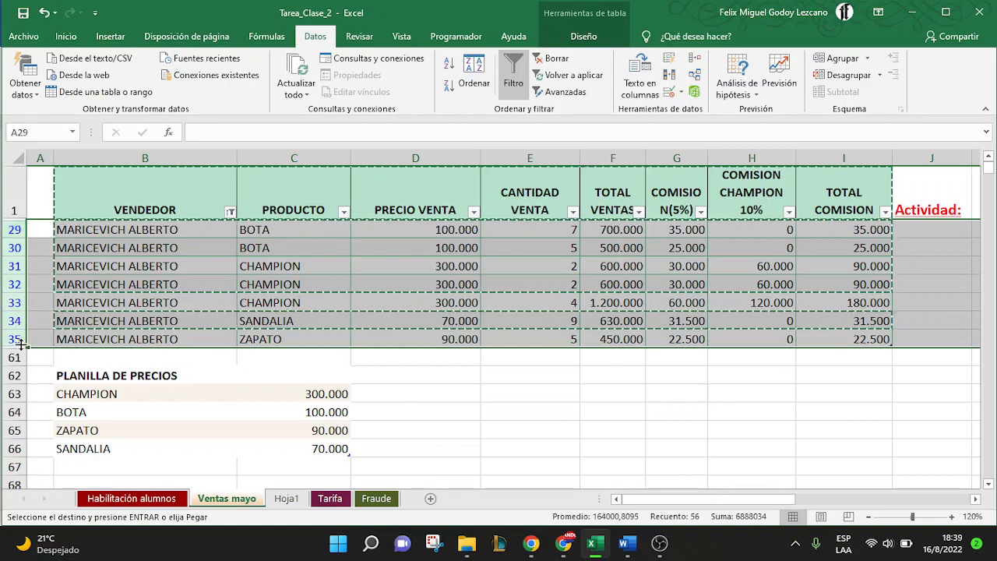
scroll(178, 268, down, 1)
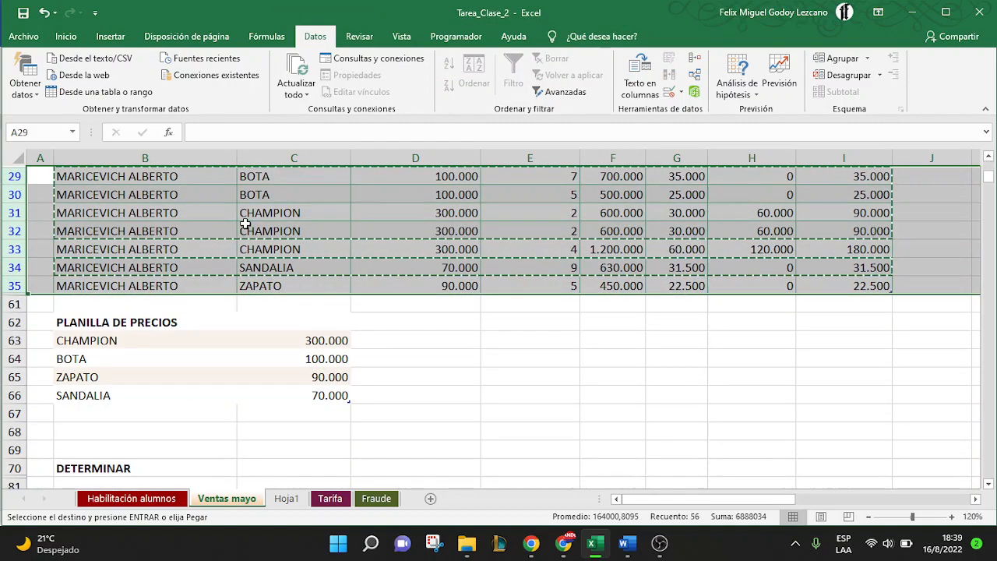
scroll(244, 224, up, 1)
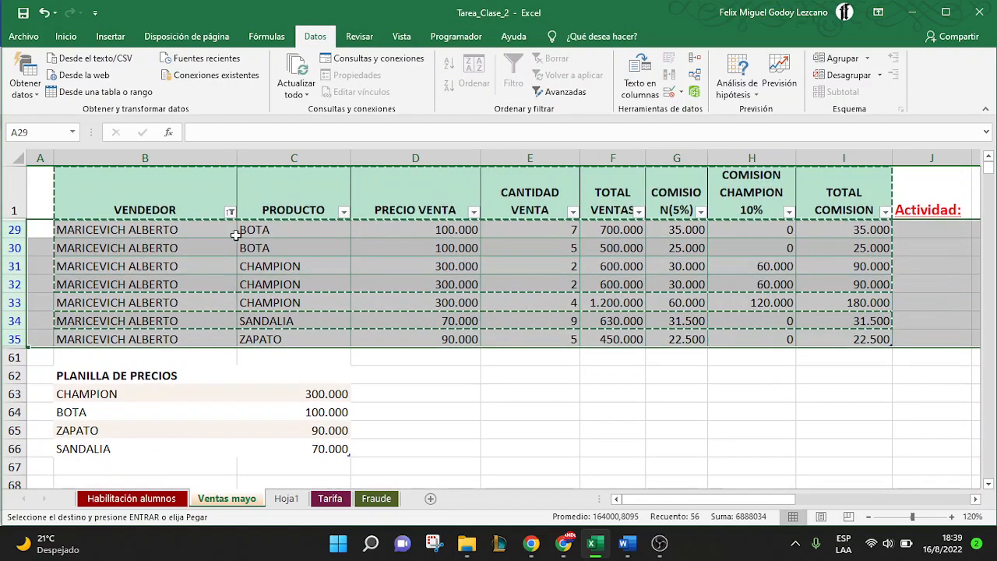
right_click(232, 242)
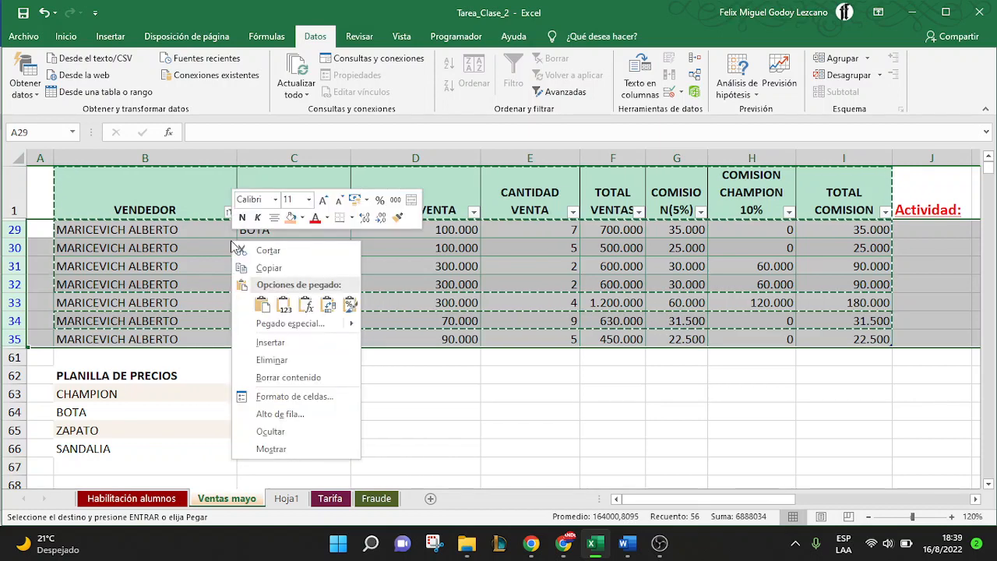
click(294, 358)
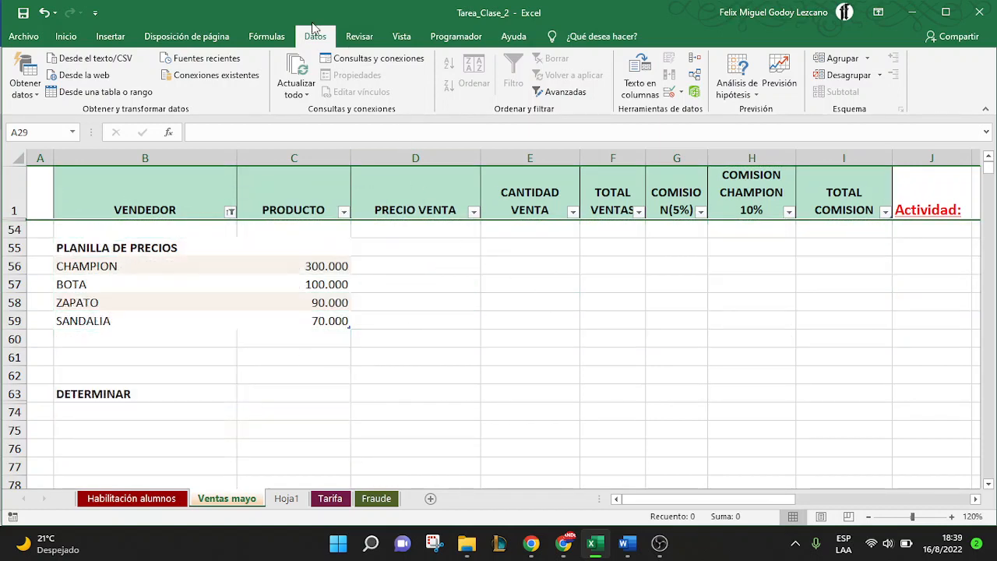
- Try to toggle the filter from the empty cell E55 outside the sales table
click(486, 250)
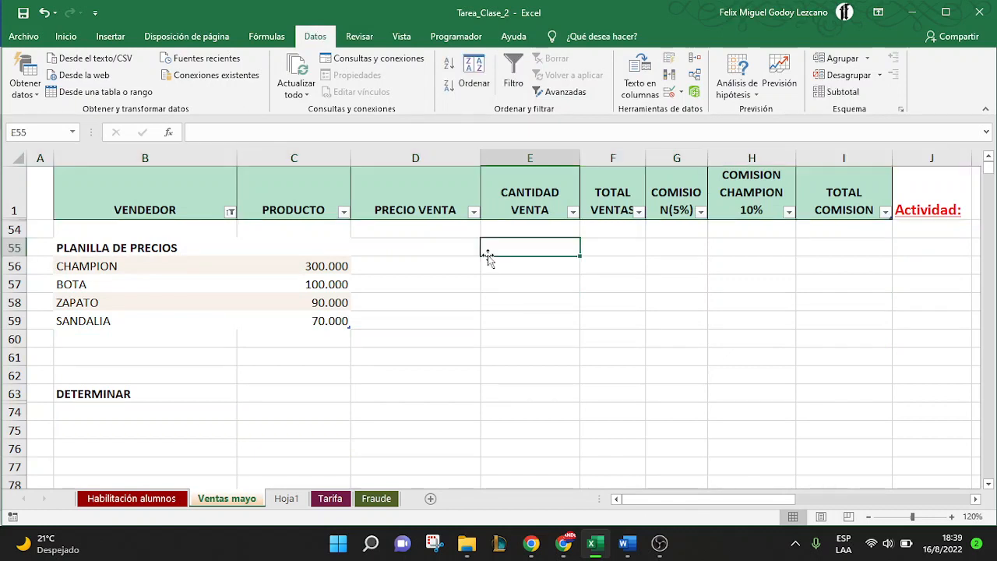
click(520, 75)
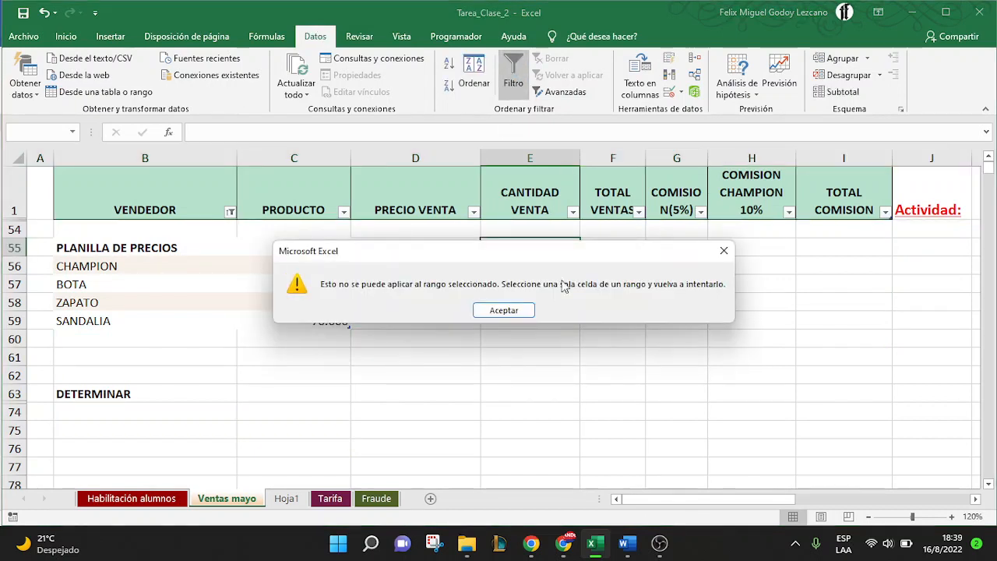
click(505, 311)
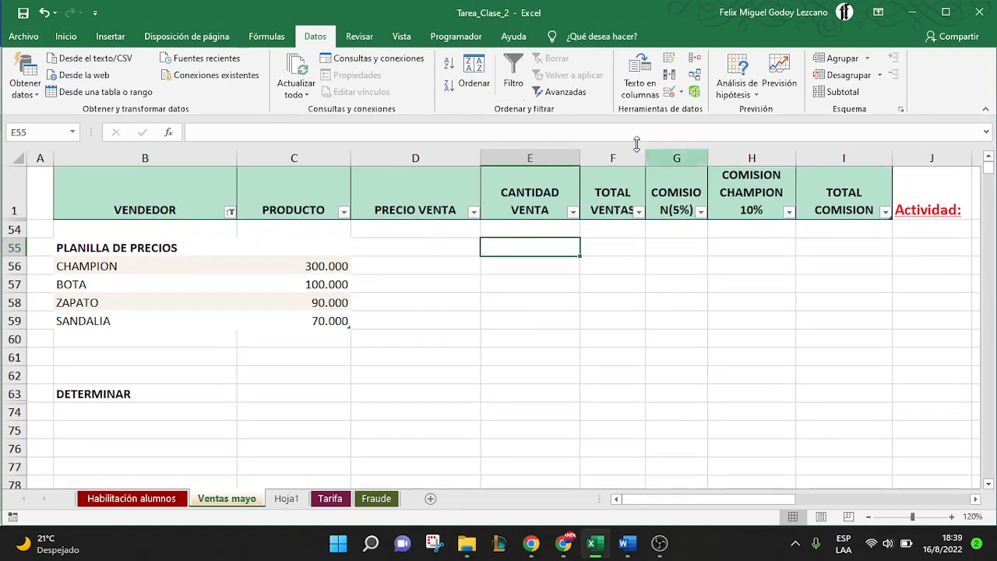
click(513, 87)
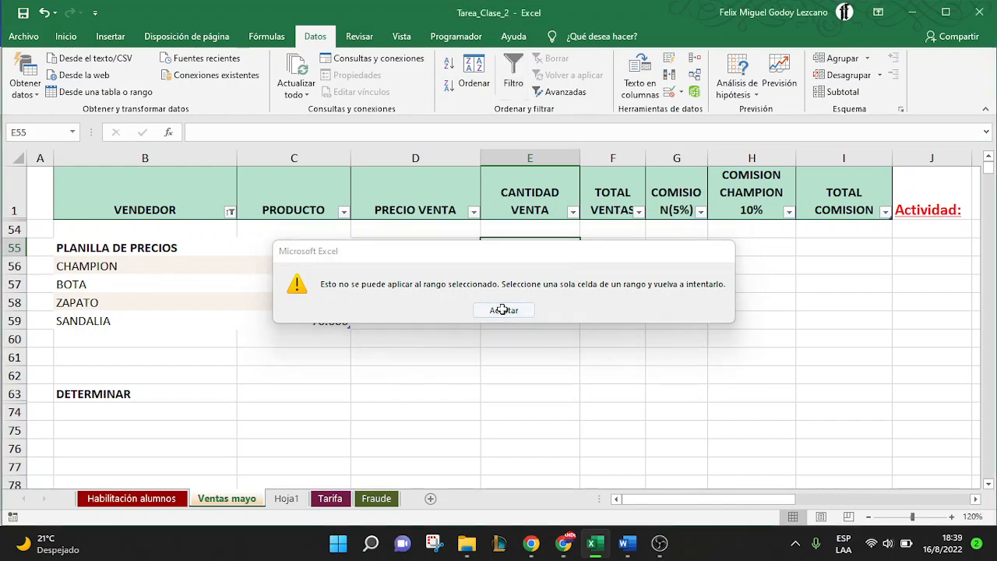
click(504, 310)
- Turn off the sales table's filter from its CANTIDAD VENTA header so all remaining records are shown
click(500, 210)
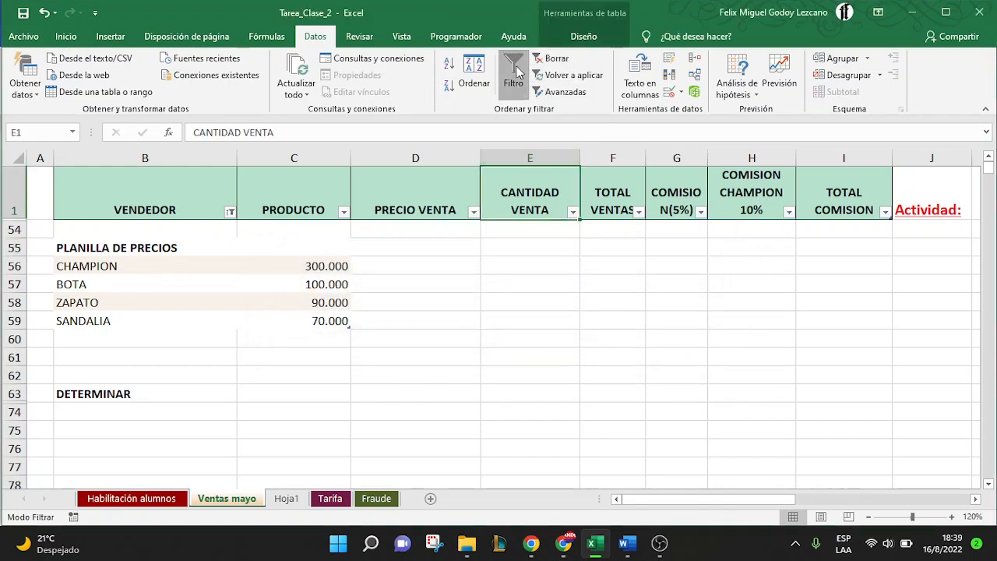
click(553, 58)
click(347, 278)
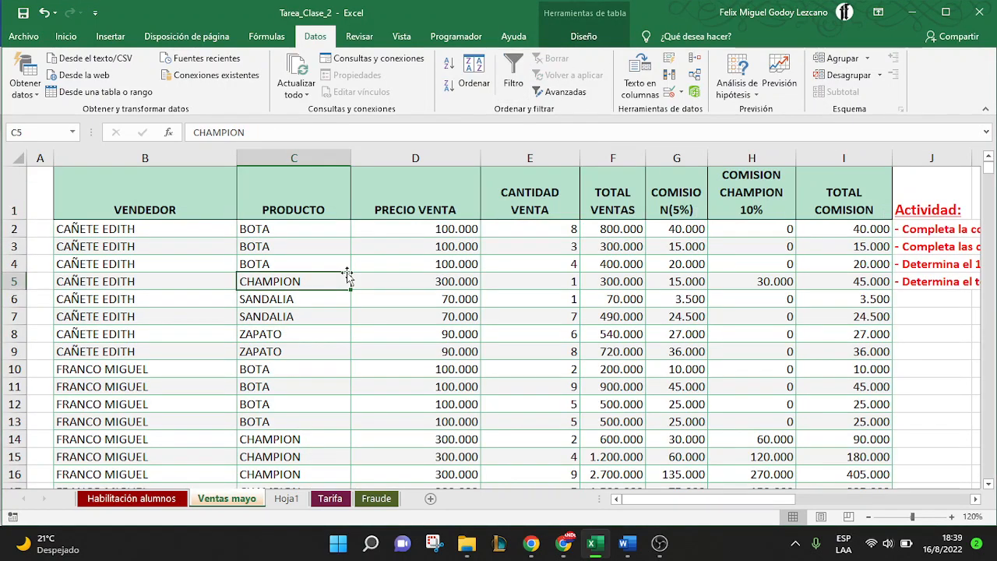
- Look through the whole sales table to check which sellers' records remain after the deletion
scroll(346, 274, down, 10)
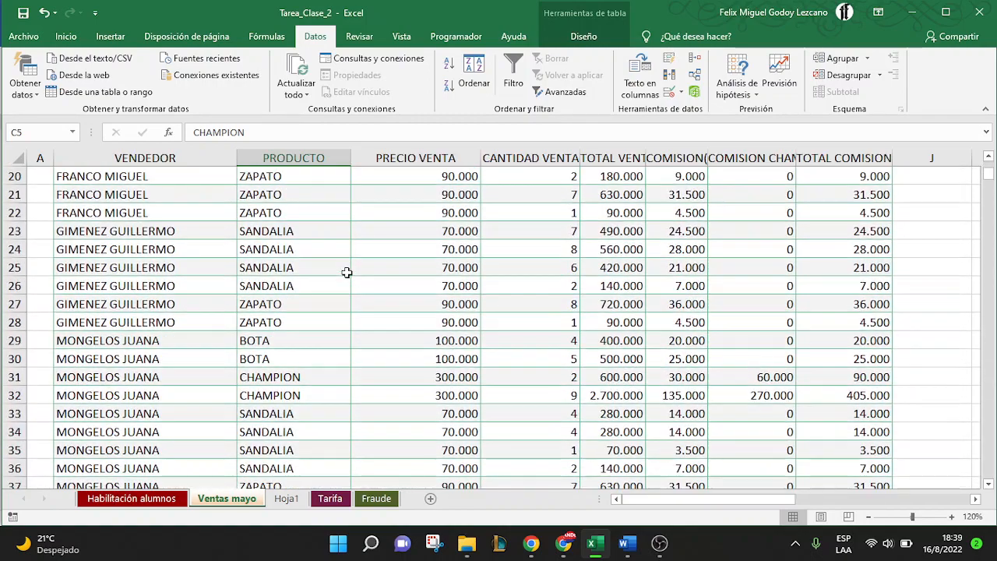
scroll(347, 272, down, 5)
scroll(346, 272, up, 2)
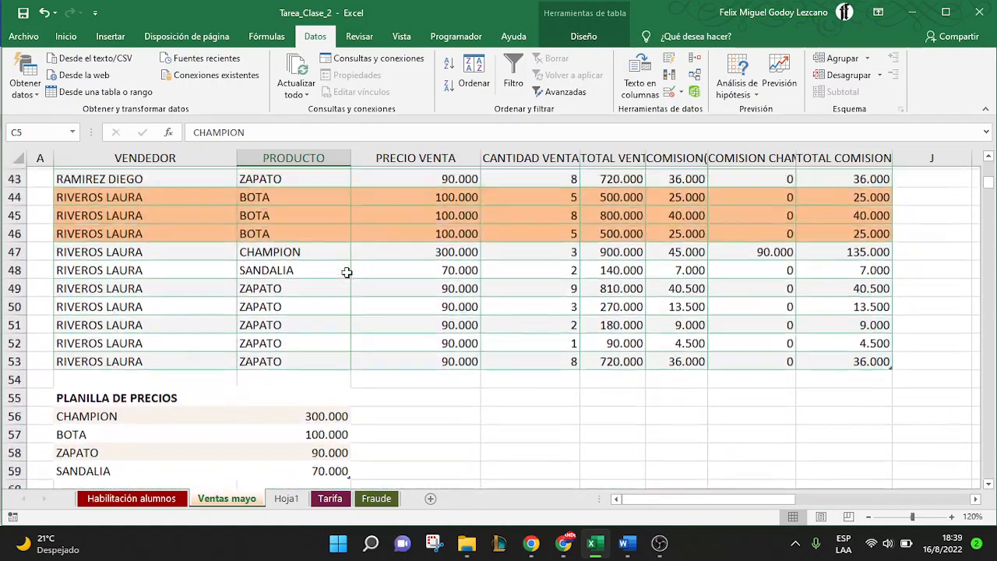
scroll(347, 272, up, 3)
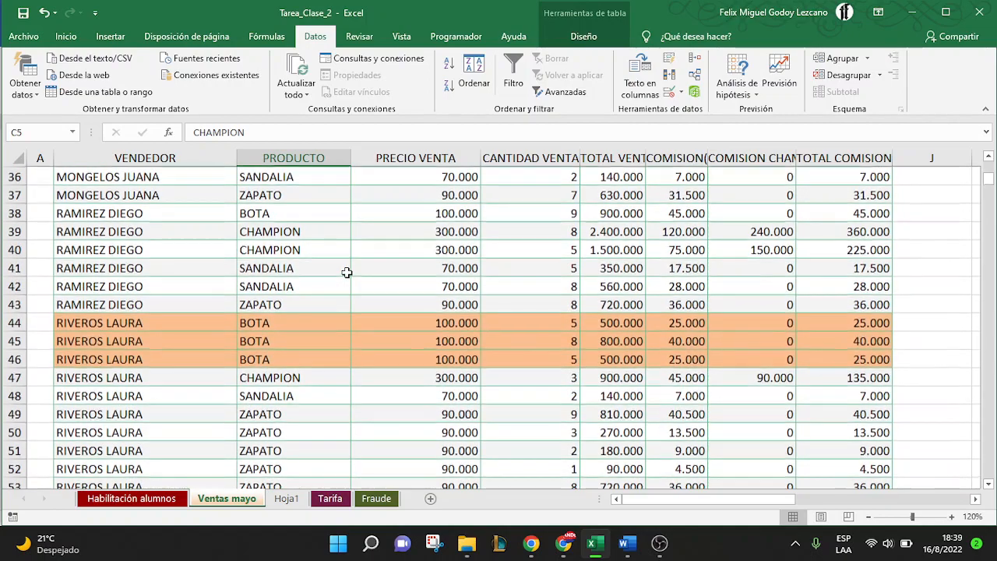
scroll(347, 271, up, 6)
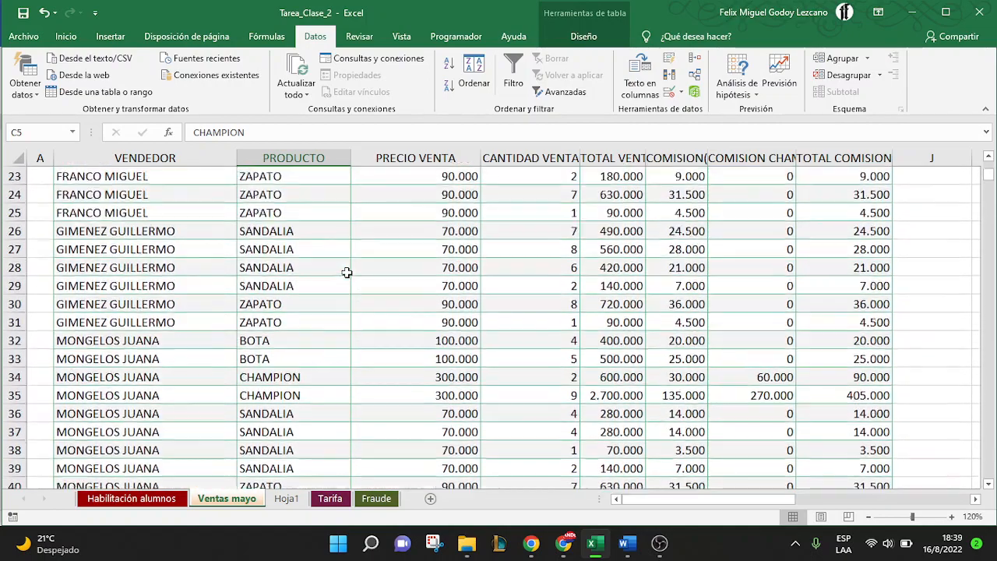
scroll(347, 272, up, 5)
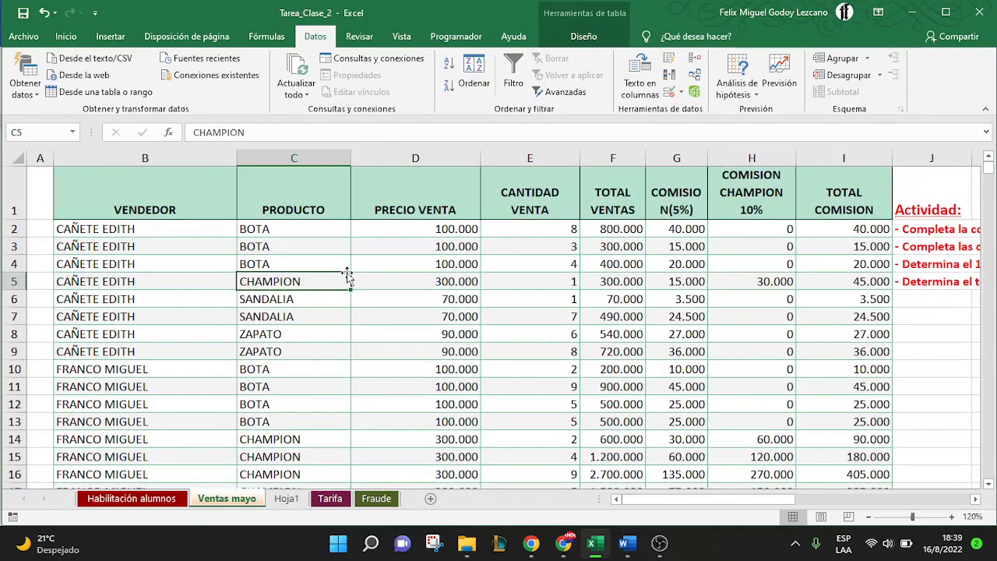
scroll(347, 272, down, 4)
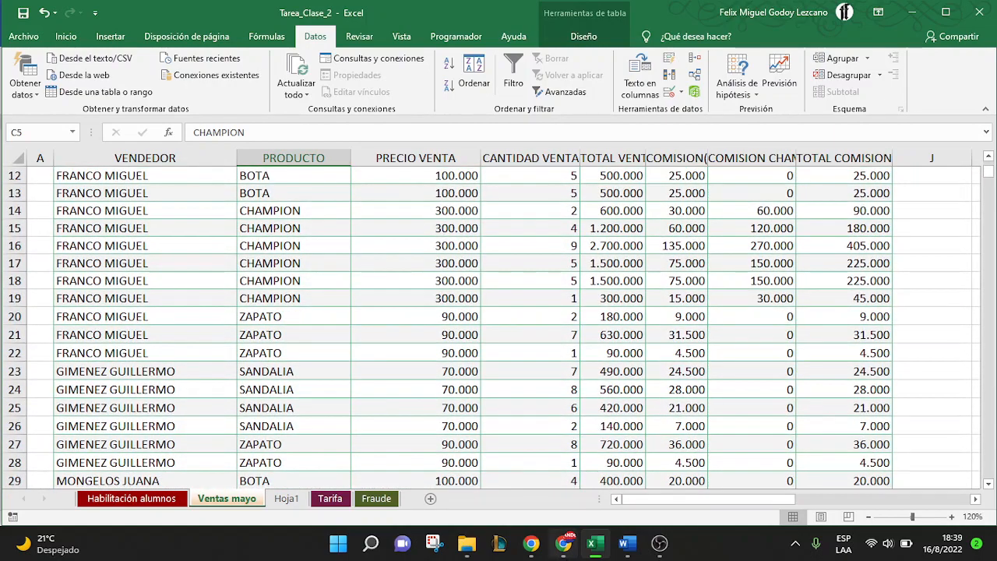
- Switch to the Google Meet call in Chrome, admit the waiting participant, and return to the Excel workbook
click(564, 543)
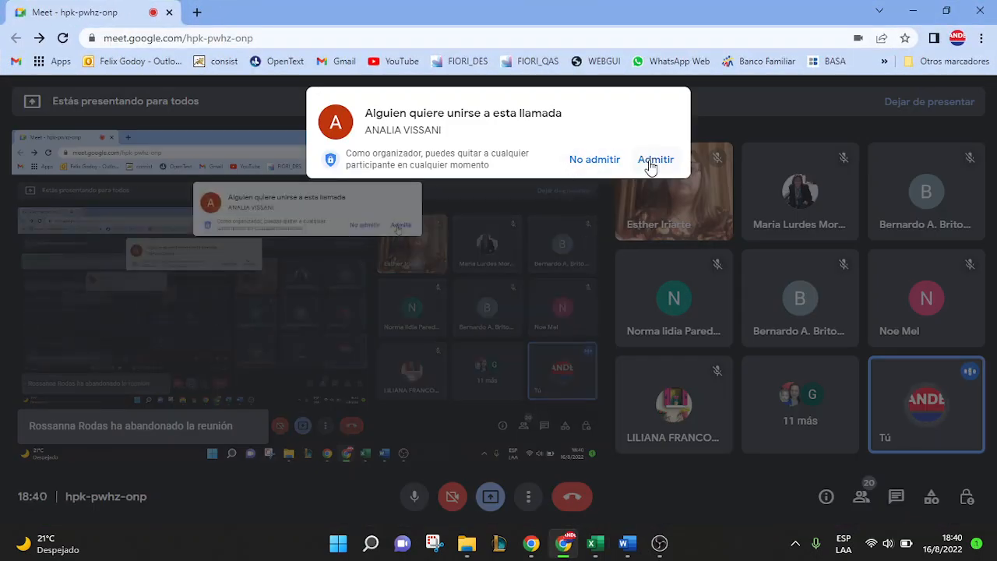
click(651, 160)
click(913, 11)
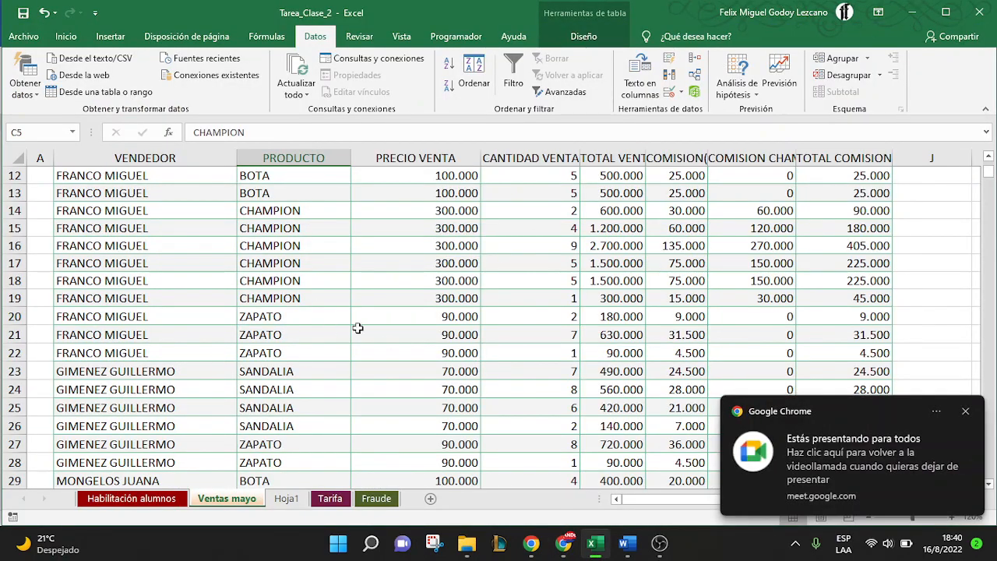
- Open the Fraude sheet and examine its columns and fraud records from the first rows
scroll(358, 328, down, 1)
scroll(358, 328, up, 5)
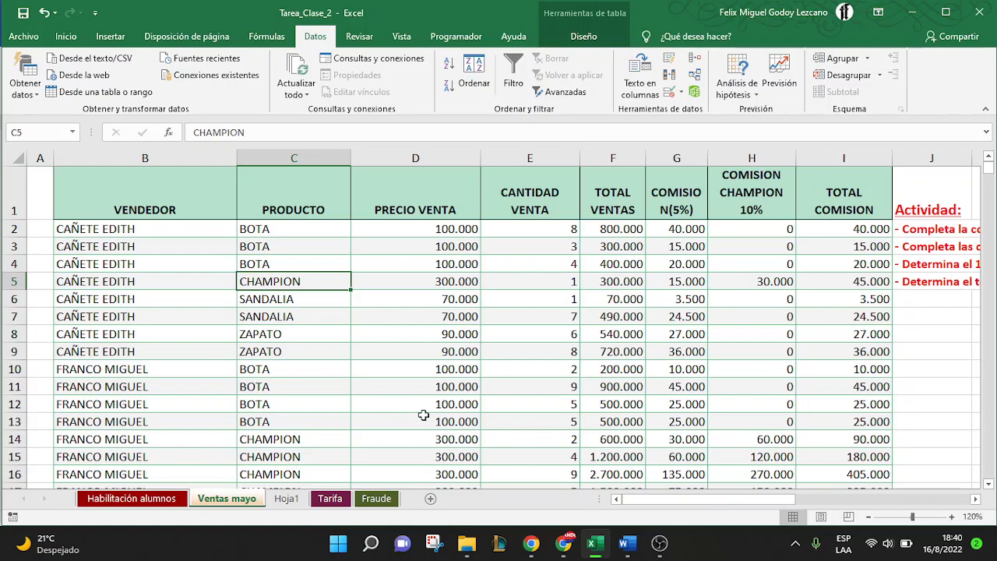
click(376, 500)
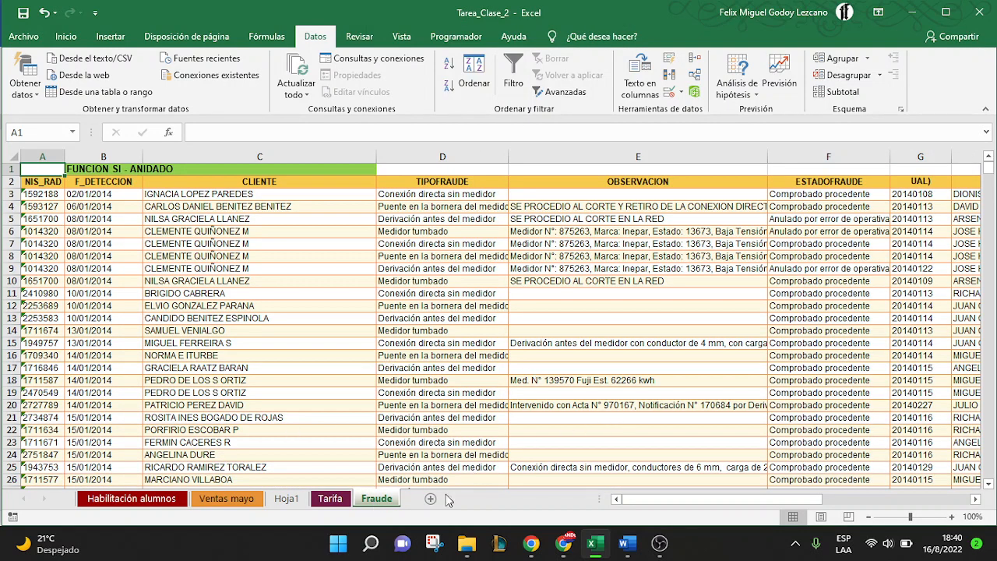
ctrl+scroll(247, 445, up, 3)
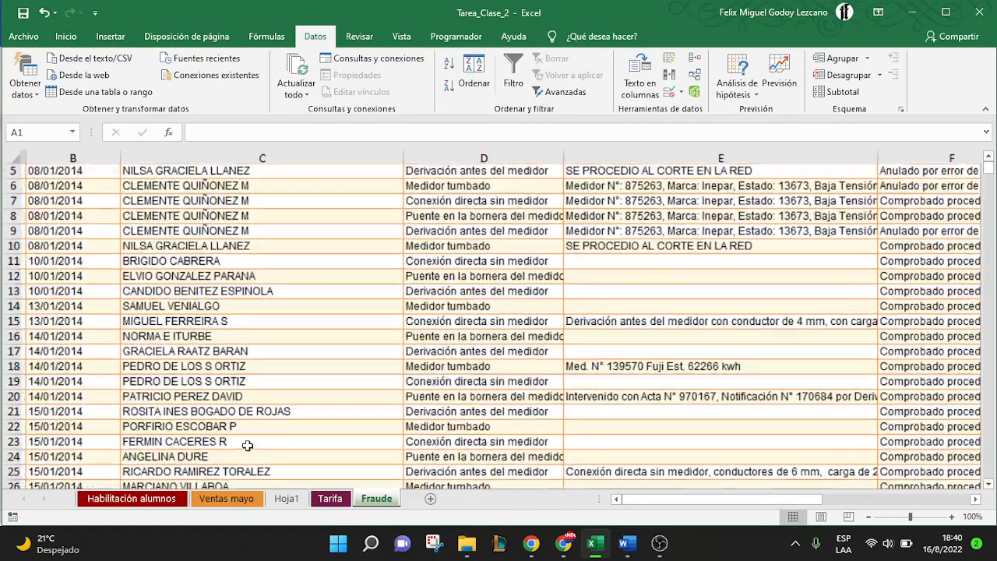
scroll(247, 445, up, 3)
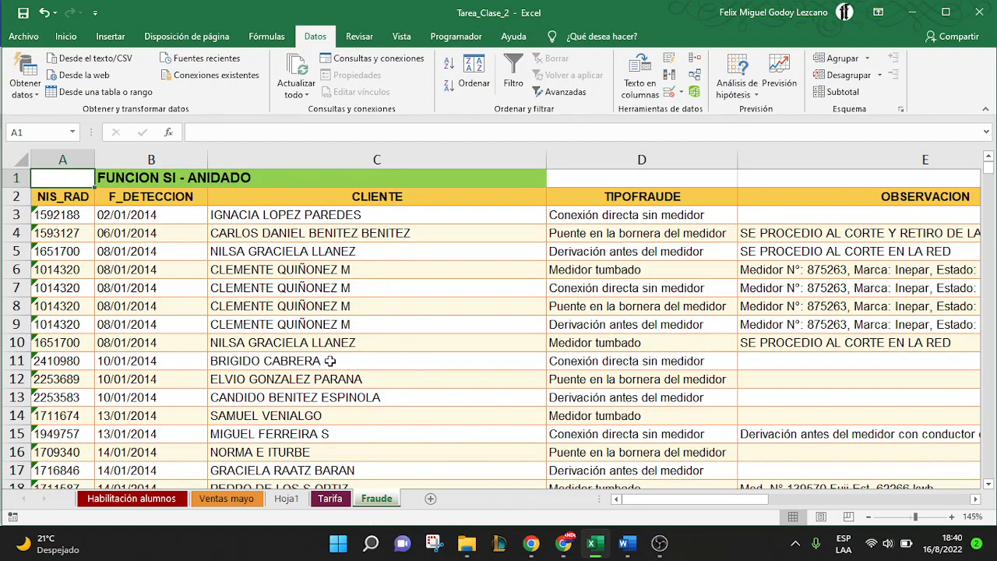
- Turn on filtering for the fraud table from its CLIENTE header in row 2
click(11, 197)
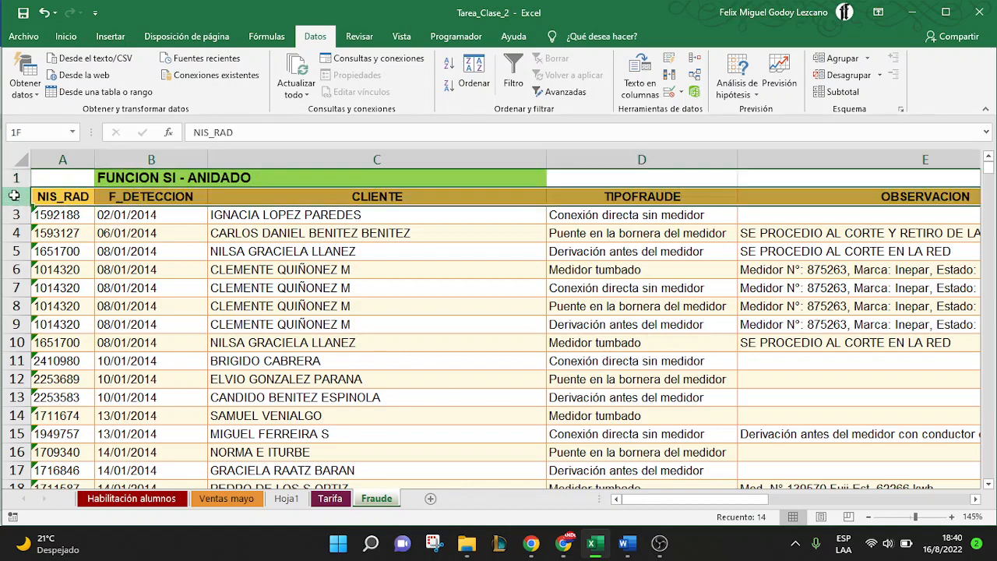
click(469, 208)
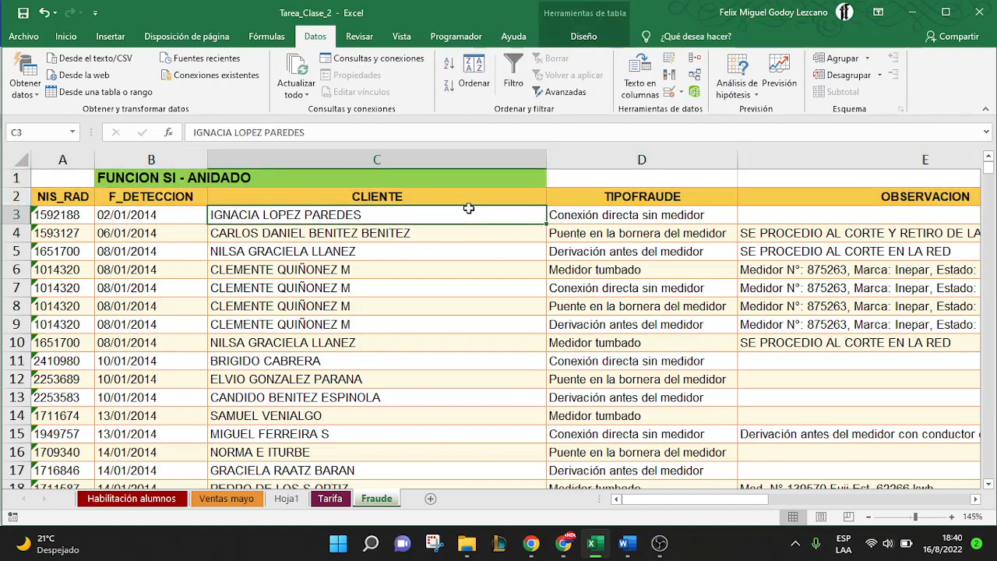
click(483, 198)
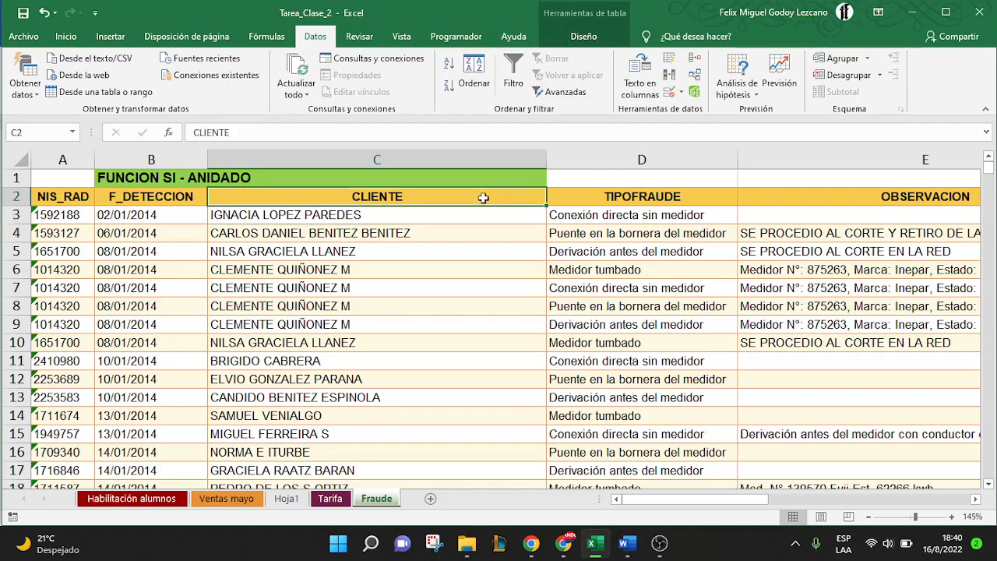
click(513, 78)
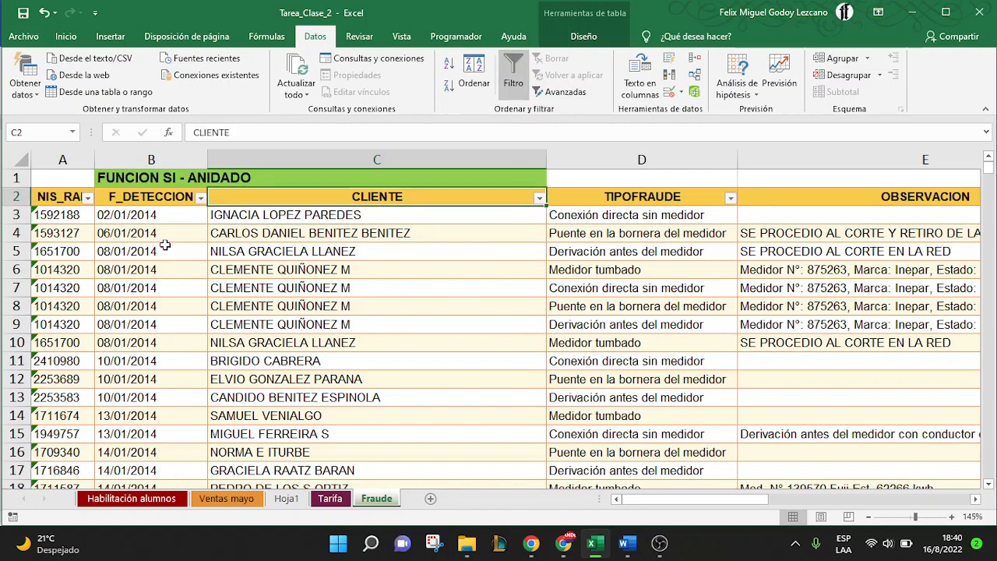
- Examine the text filter options offered for the F_DETECCION column and the number format of its first date
click(200, 200)
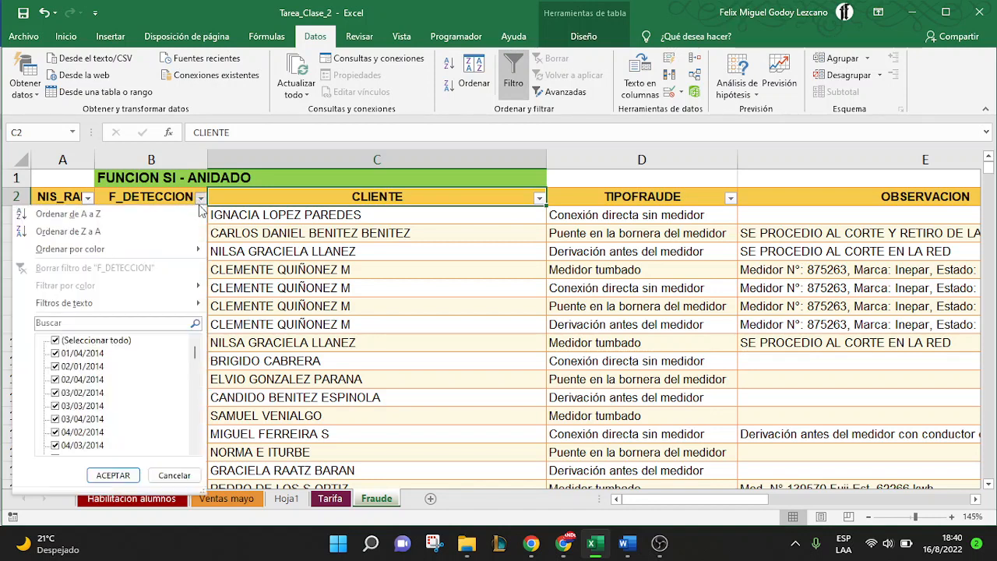
mouse_move(172, 304)
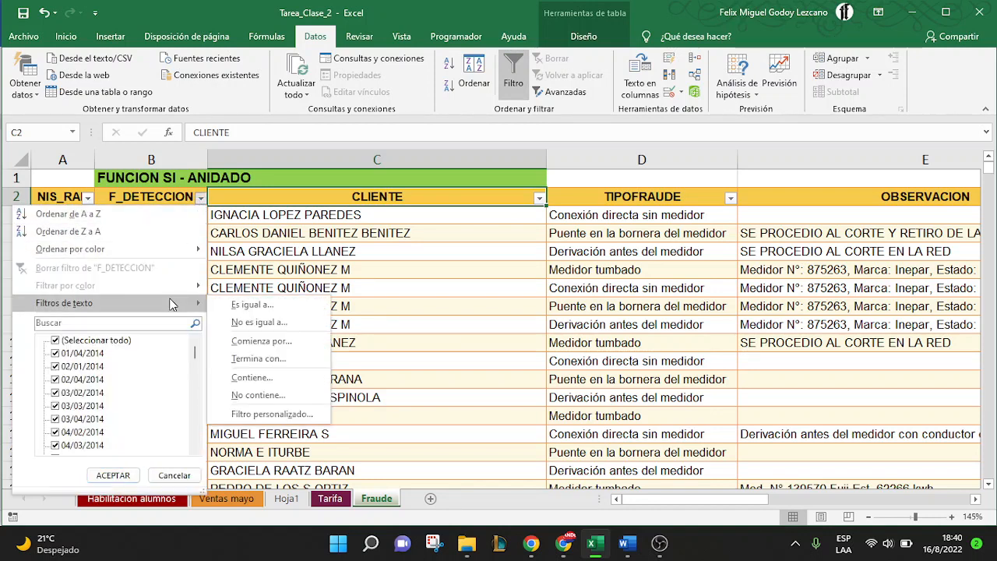
key(Escape)
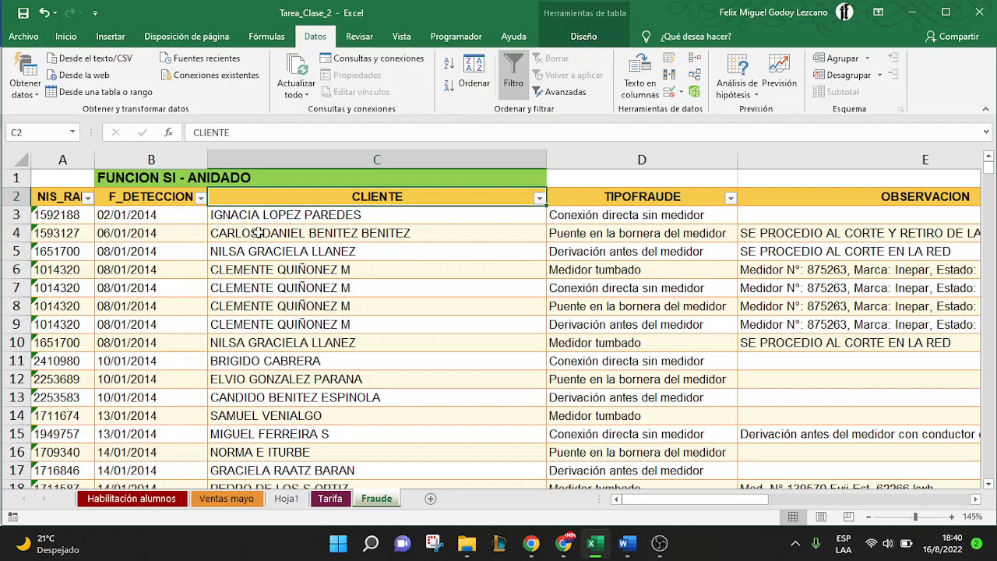
click(149, 221)
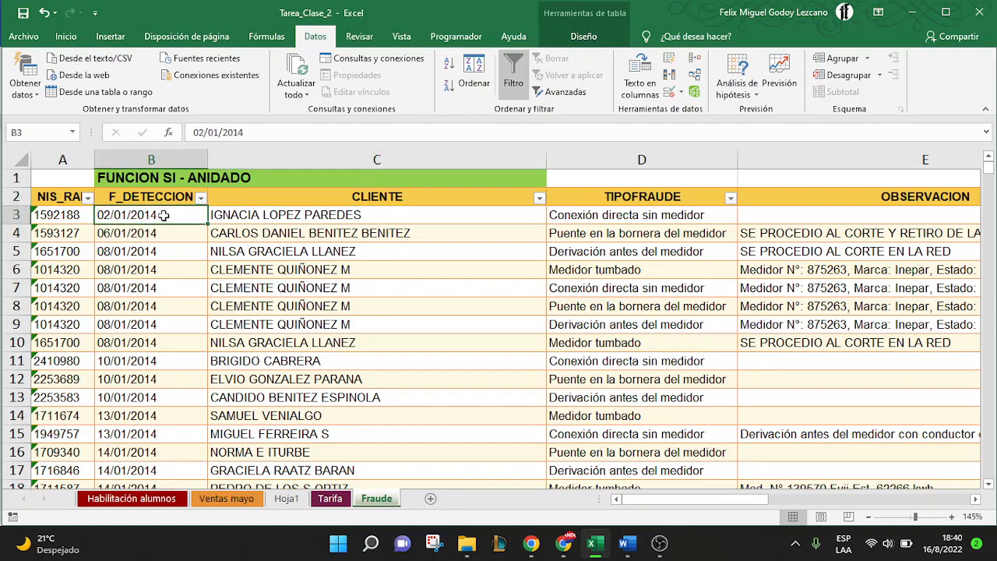
click(67, 36)
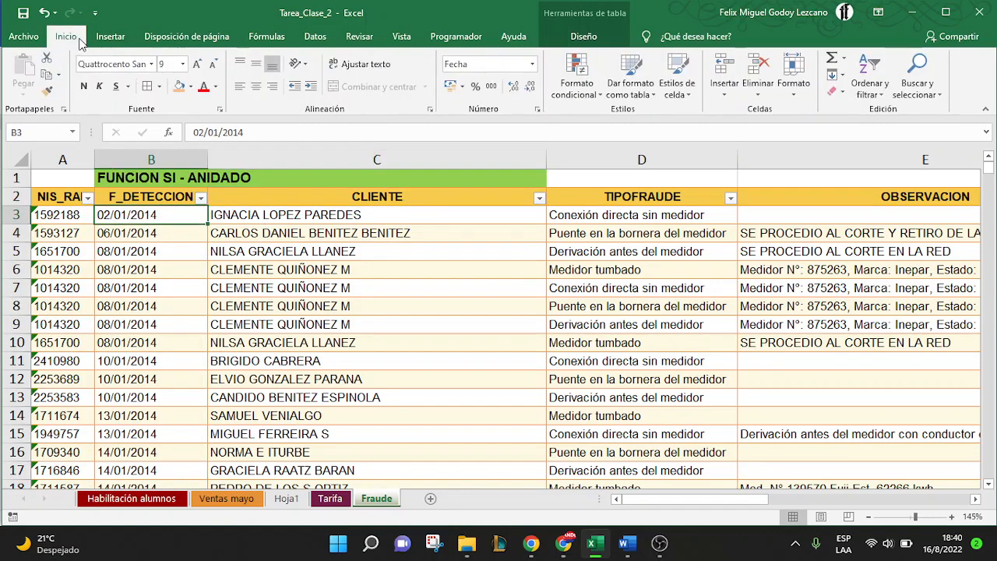
click(200, 199)
mouse_move(165, 303)
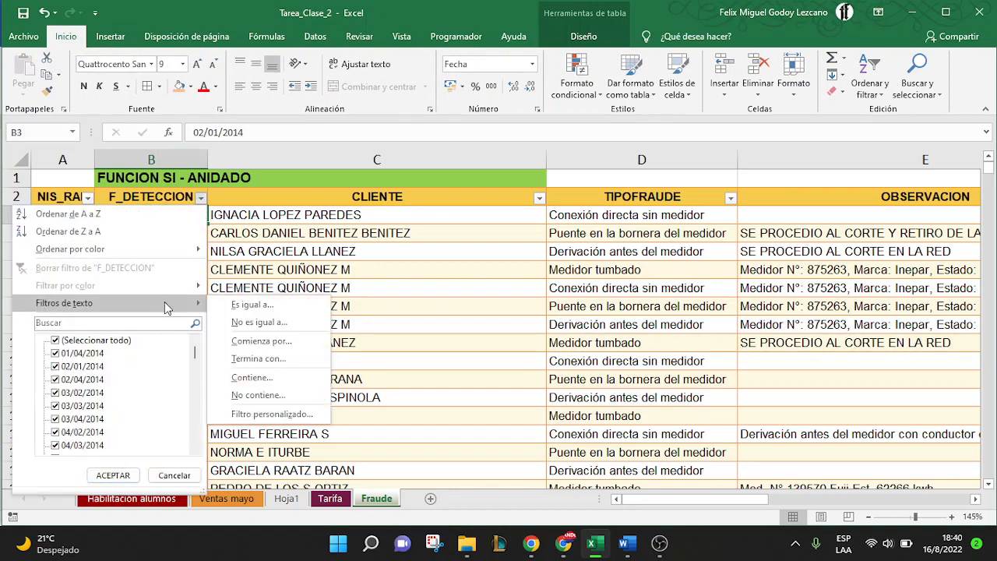
click(388, 300)
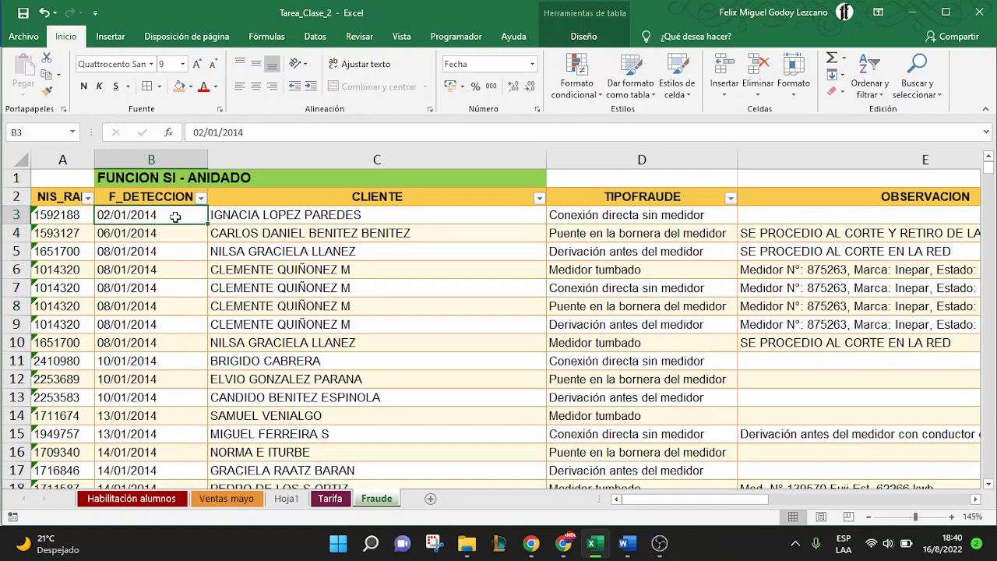
- Apply the Fecha larga number format to all F_DETECCION dates from cell B3 down
key(ctrl+shift+Down)
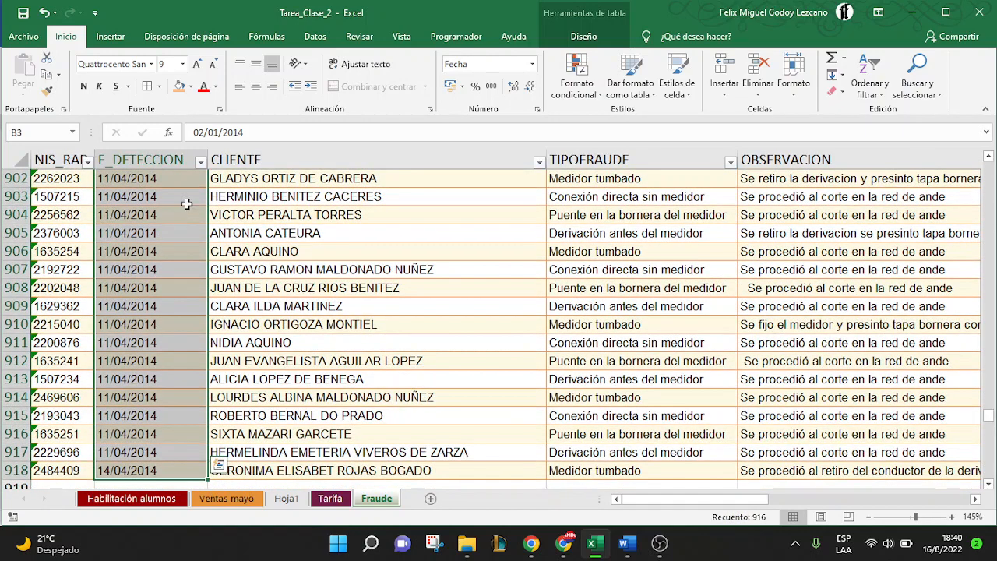
click(533, 64)
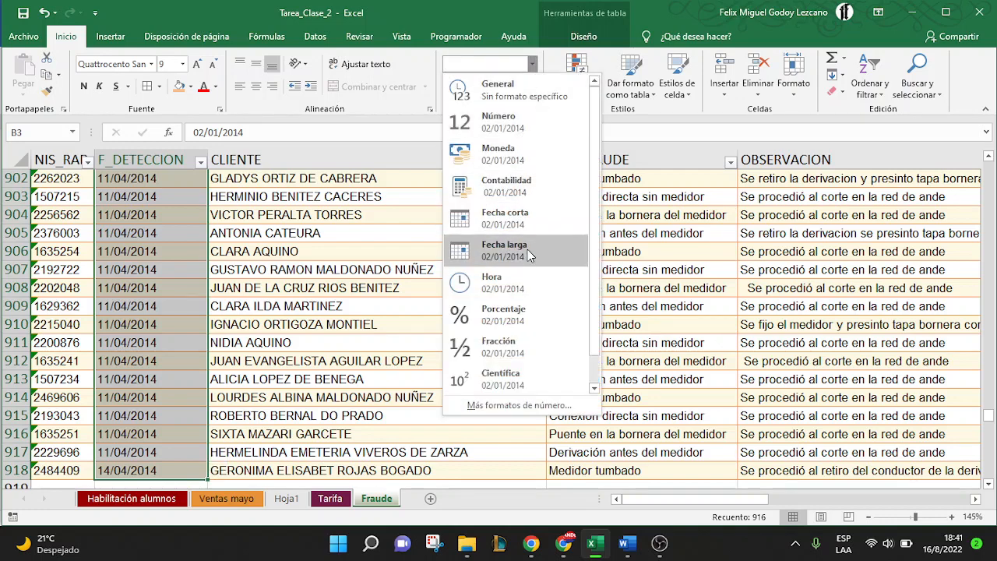
click(527, 251)
key(ctrl+BackSpace)
click(173, 221)
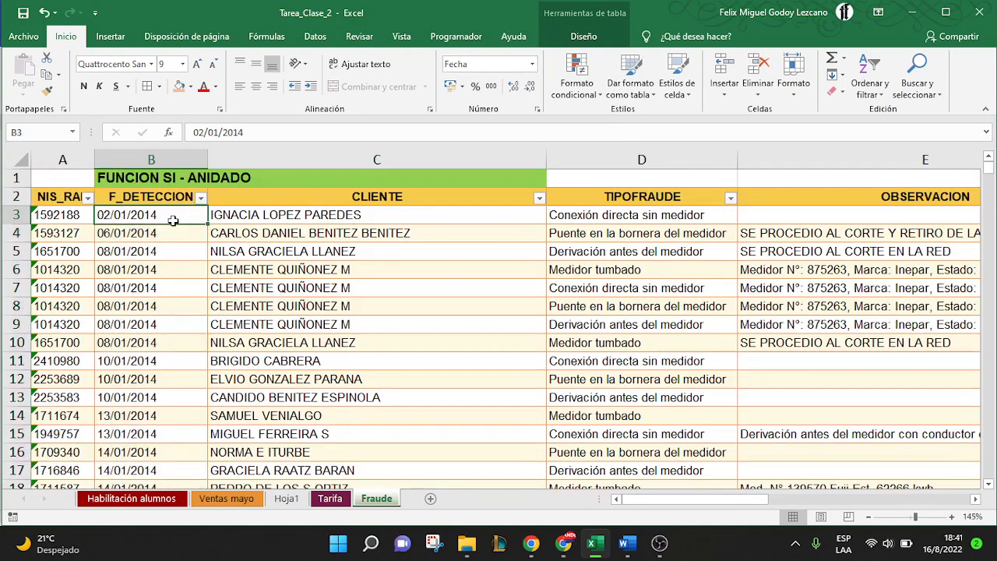
- Recheck which filter options the F_DETECCION column and its first date cell offer
click(200, 199)
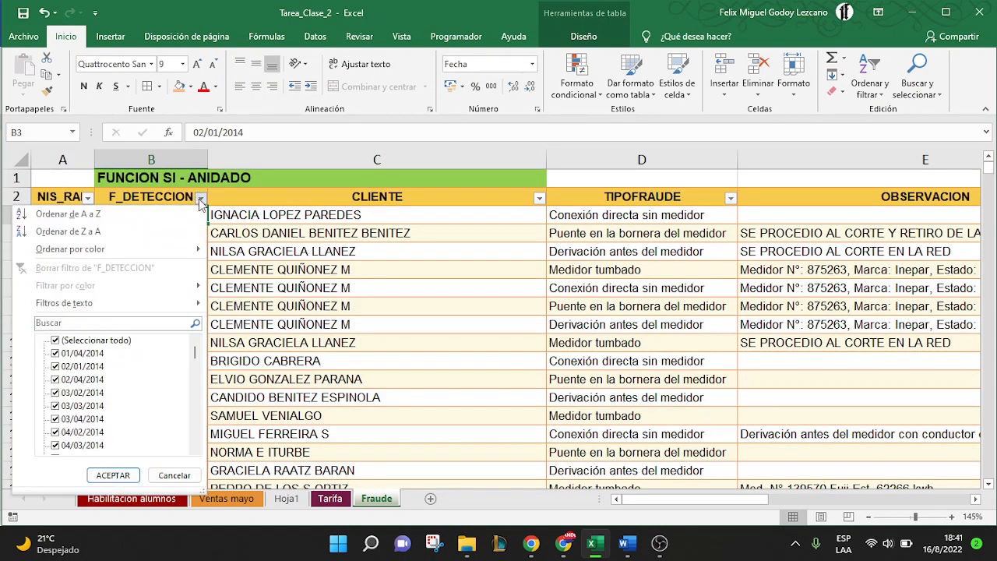
mouse_move(172, 310)
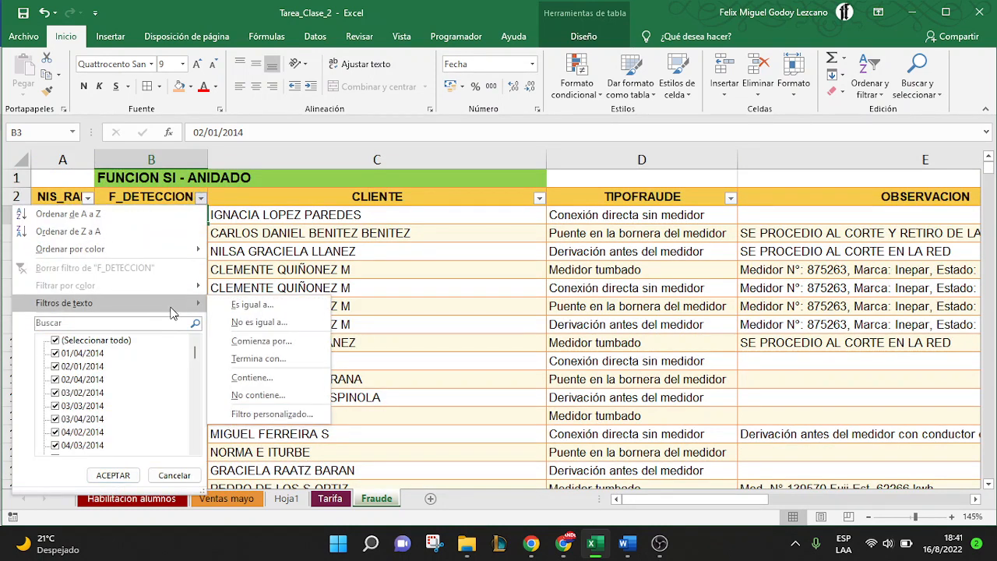
click(316, 220)
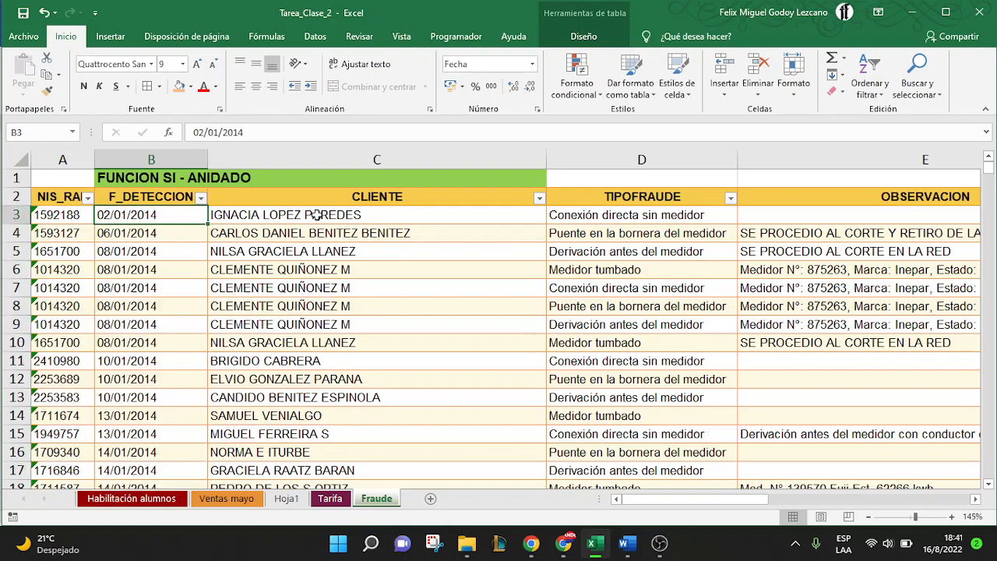
click(942, 499)
drag(884, 502, 485, 536)
right_click(173, 218)
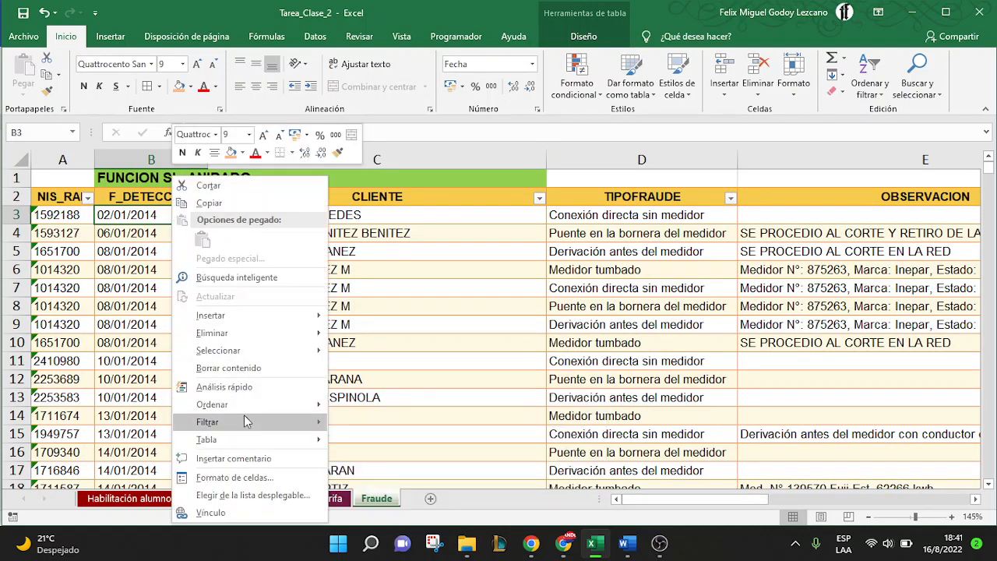
mouse_move(245, 421)
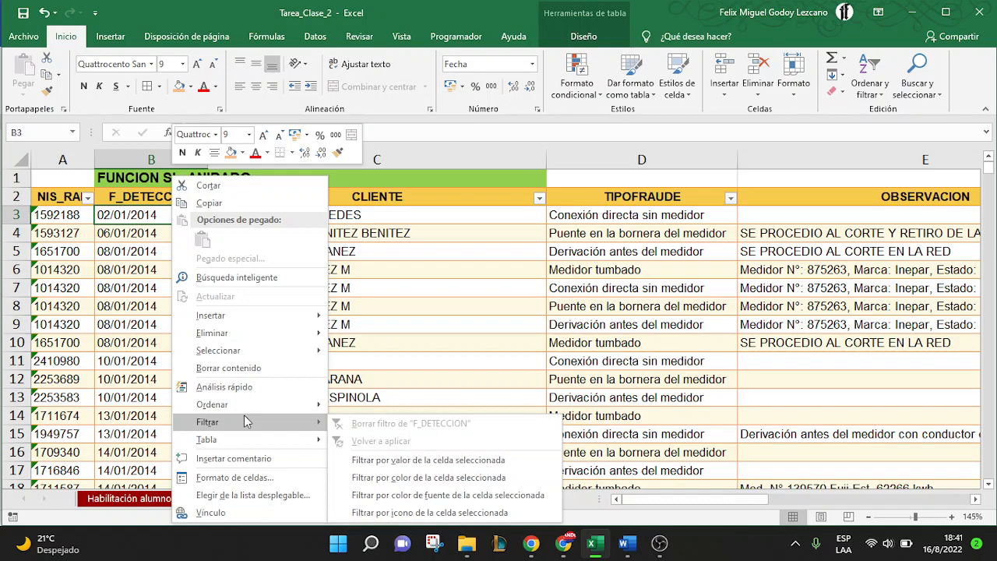
key(Escape)
click(201, 198)
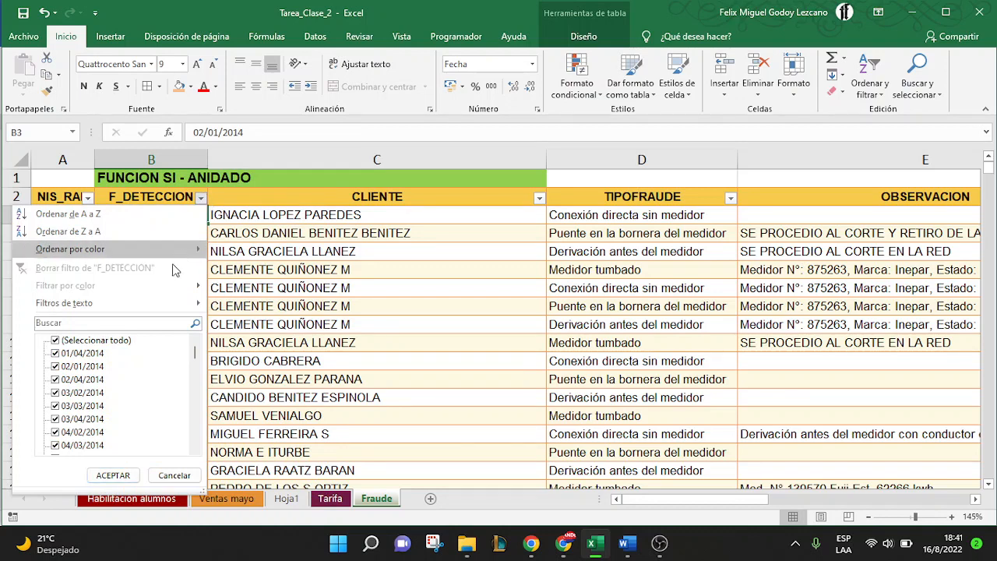
mouse_move(158, 304)
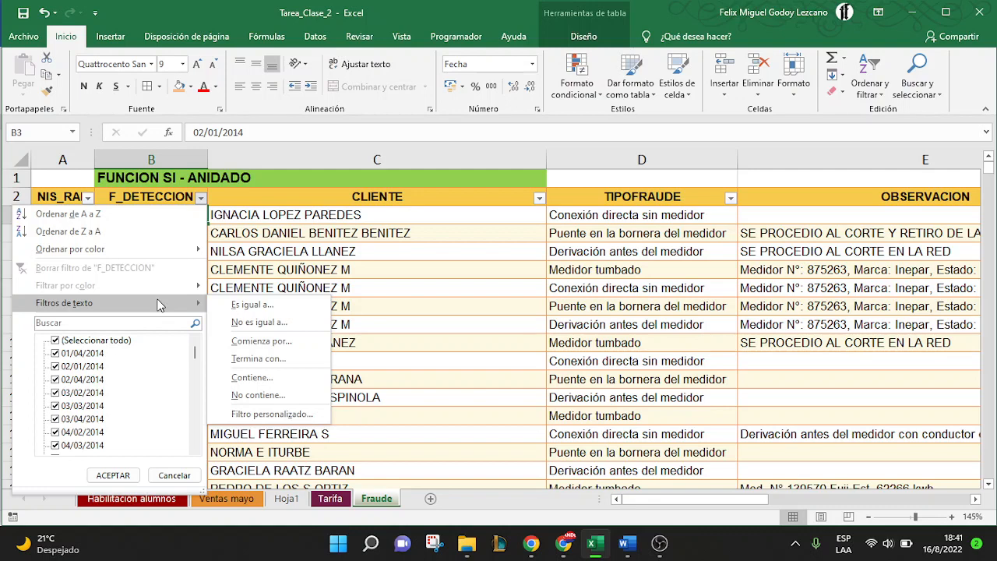
click(179, 476)
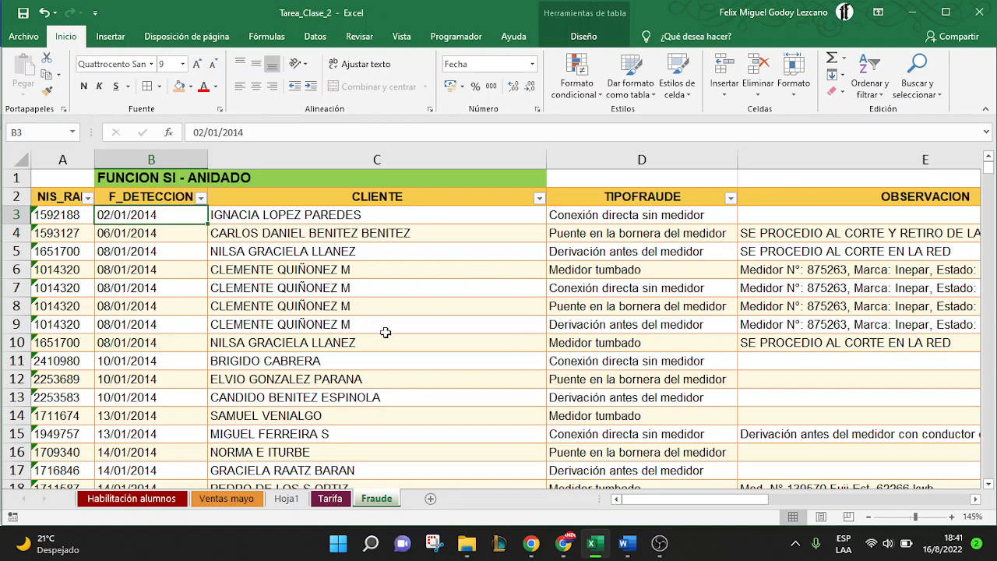
click(225, 300)
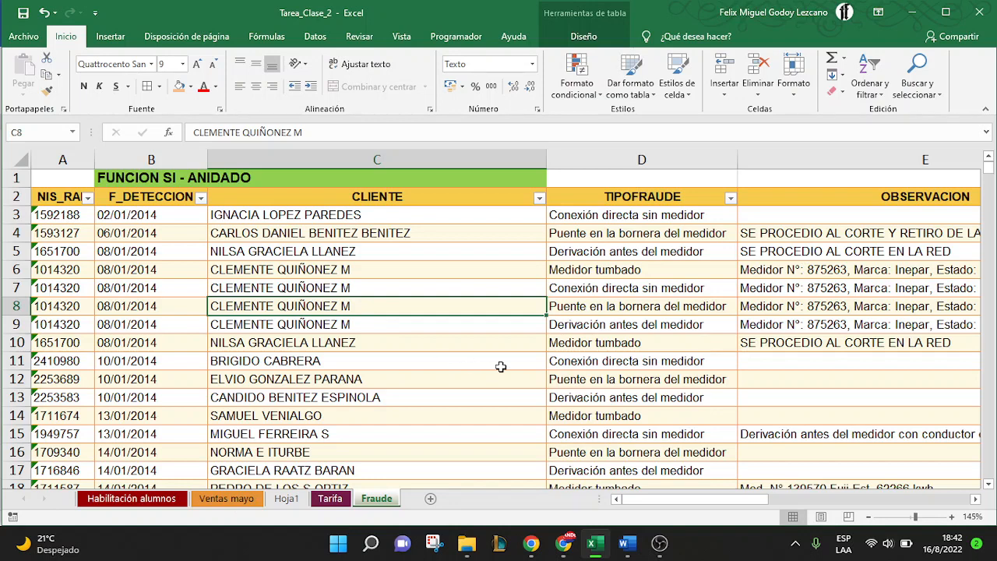
- Switch to the Ejercicio_Filtros (2) document in Word and read the practice tasks for the sales and fraud sheets
click(633, 545)
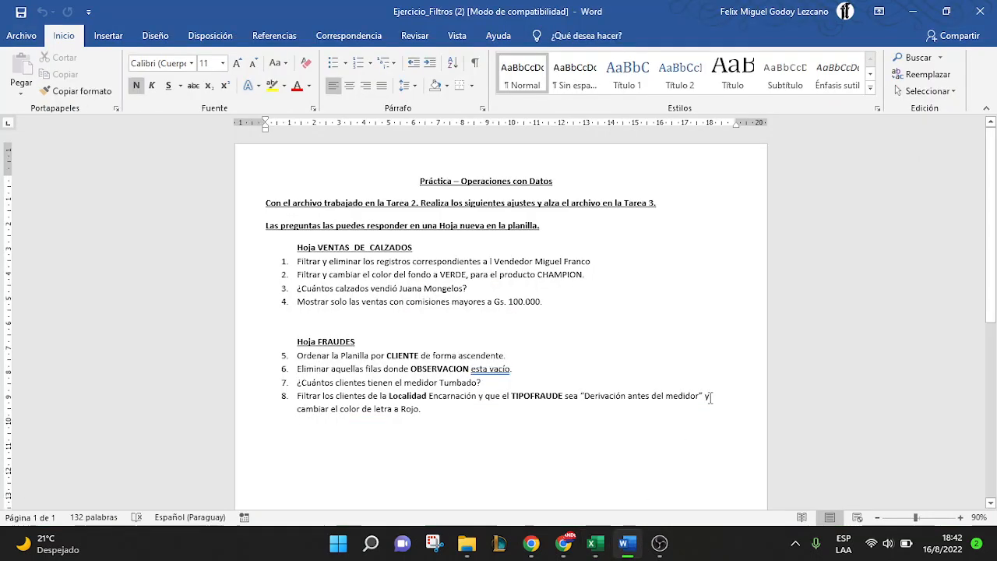
click(962, 519)
click(962, 519)
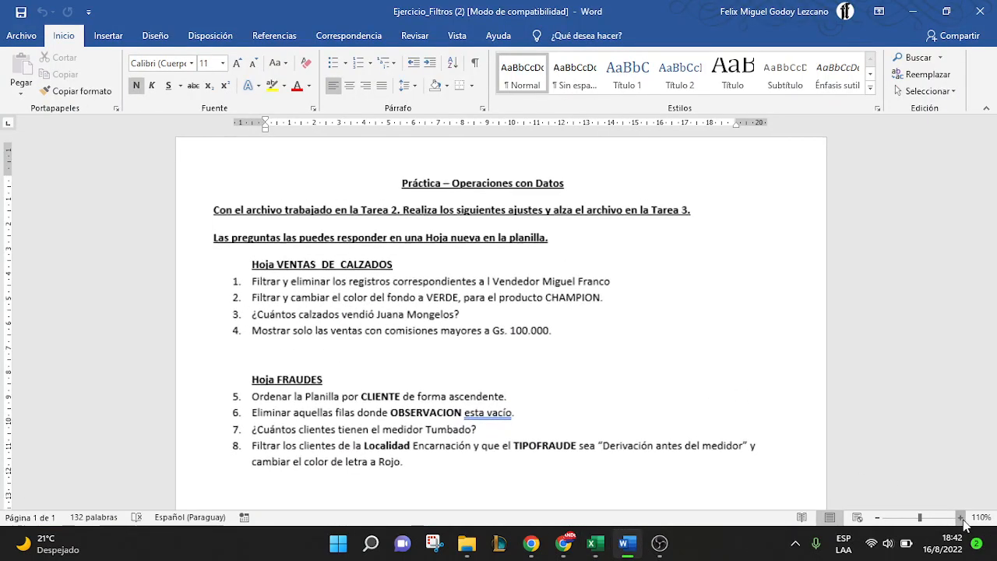
click(961, 518)
click(961, 519)
click(961, 519)
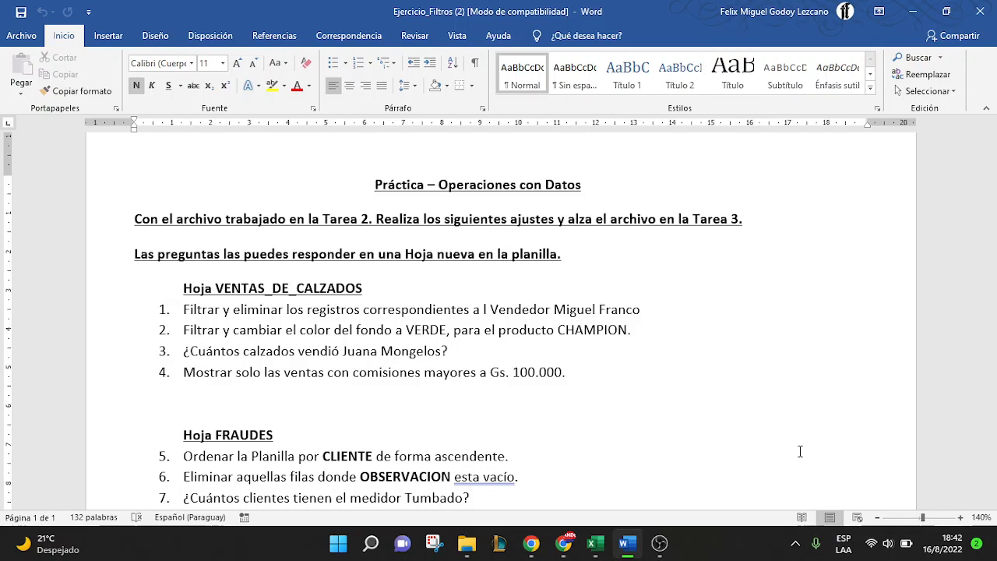
scroll(800, 452, down, 1)
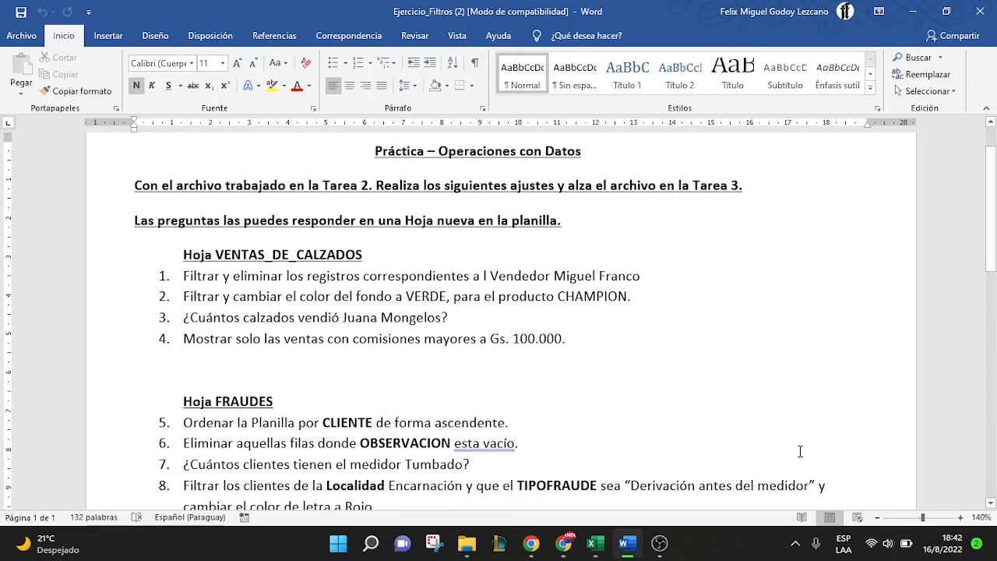
scroll(800, 452, down, 2)
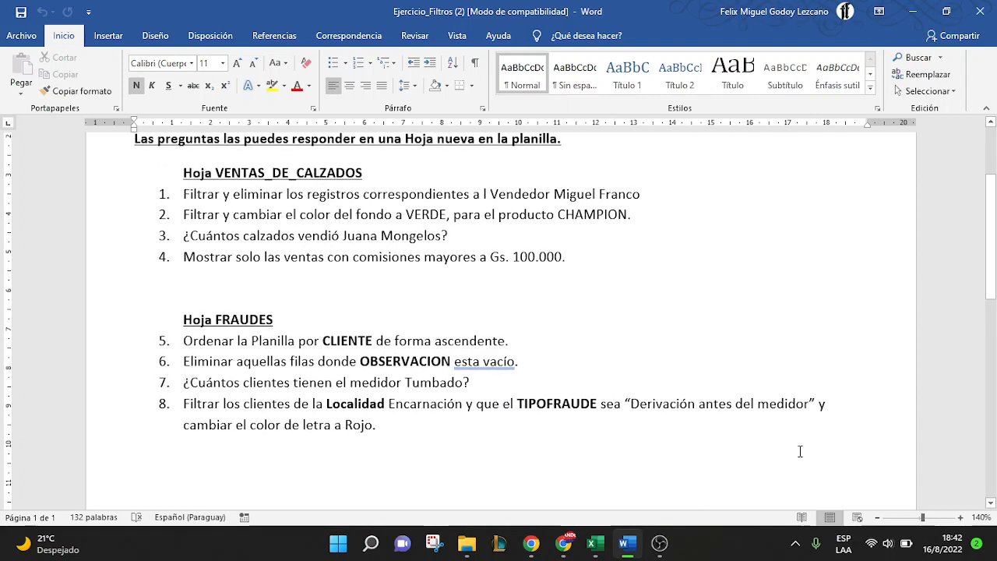
scroll(800, 452, up, 1)
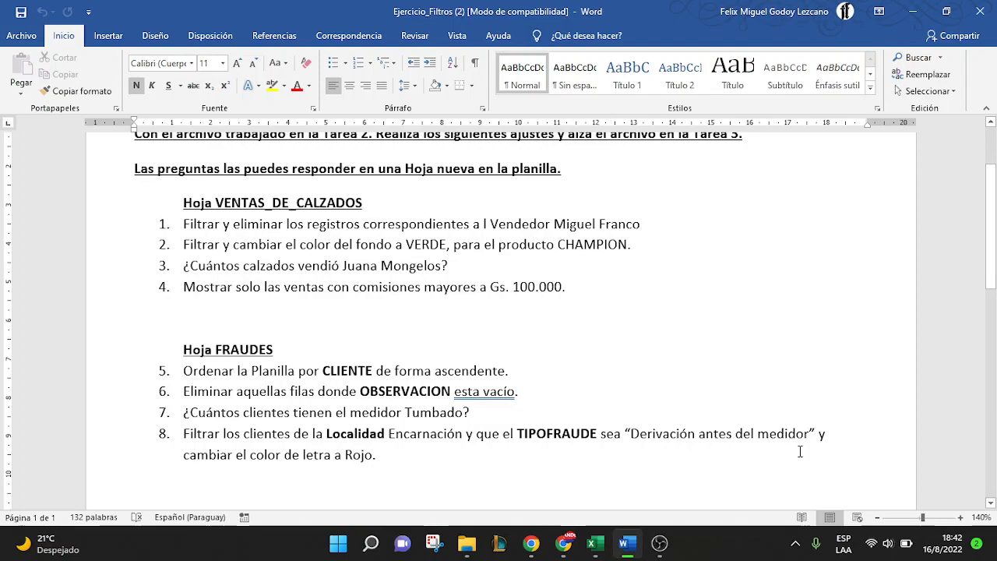
- Switch to the Google Meet call in Chrome, admit the waiting participant, and return to the Word document
click(557, 550)
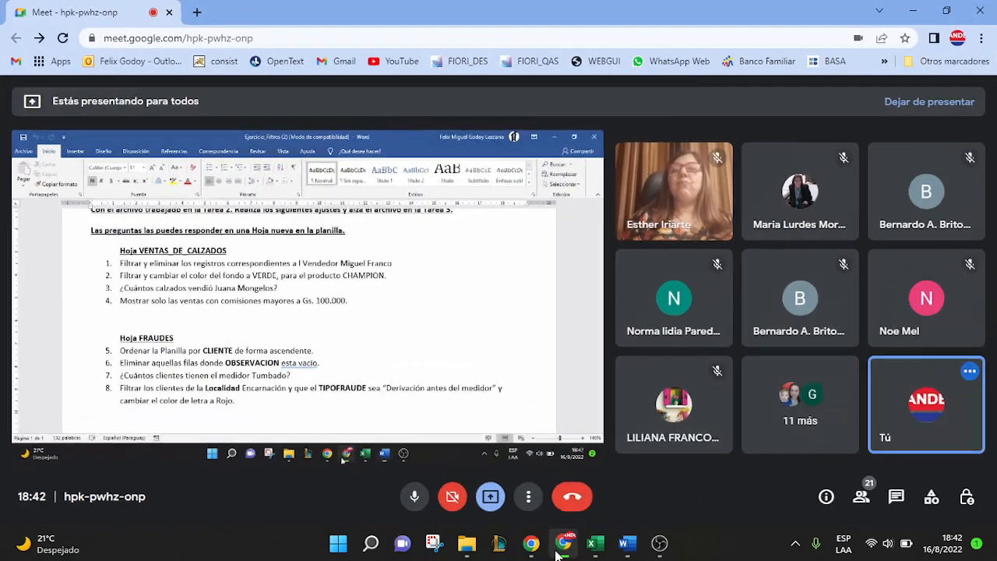
click(667, 157)
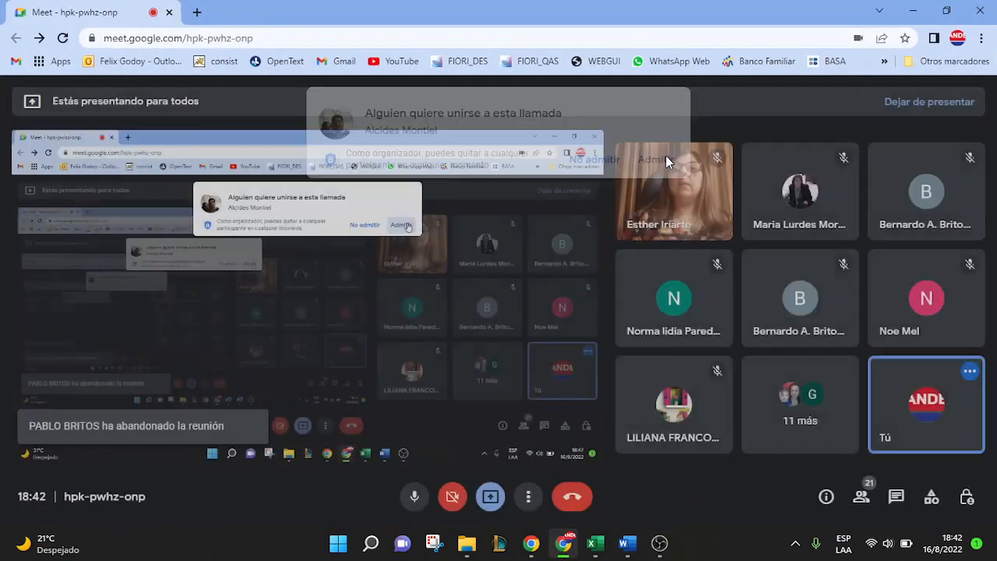
click(913, 11)
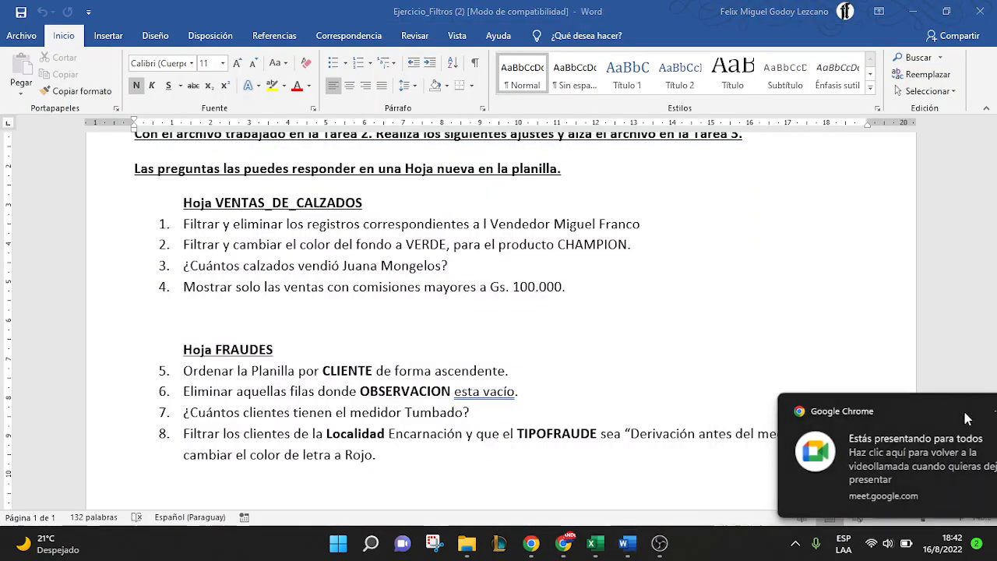
- Switch to the Tarea_Clase_2 workbook in Excel and turn on filtering for the sales table on the Ventas mayo sheet
click(666, 236)
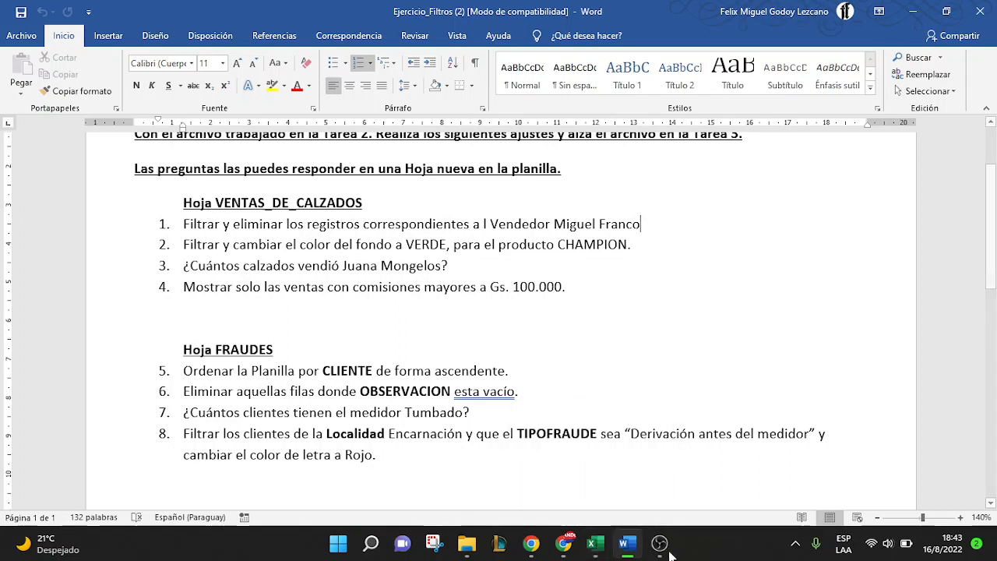
click(604, 550)
click(224, 499)
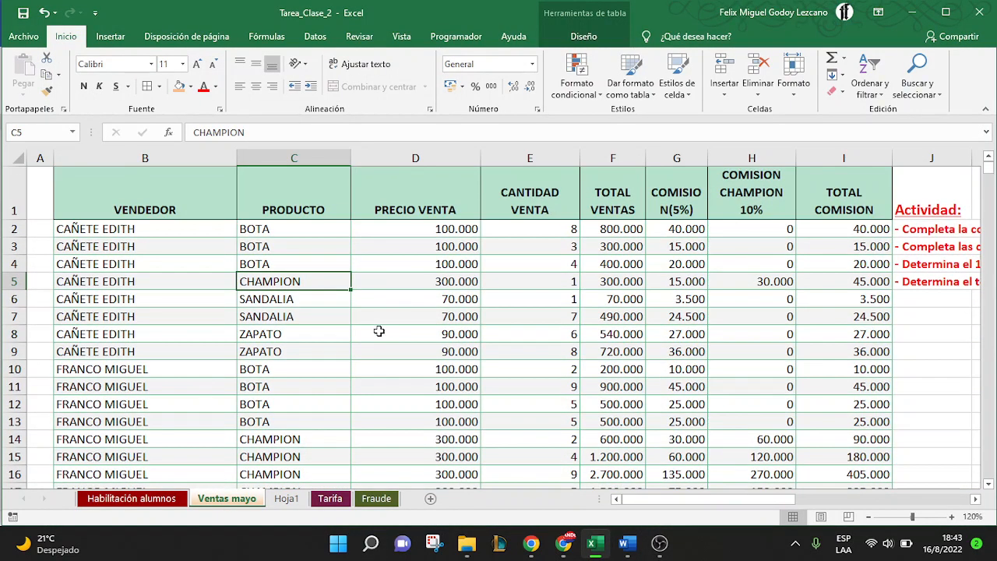
click(141, 190)
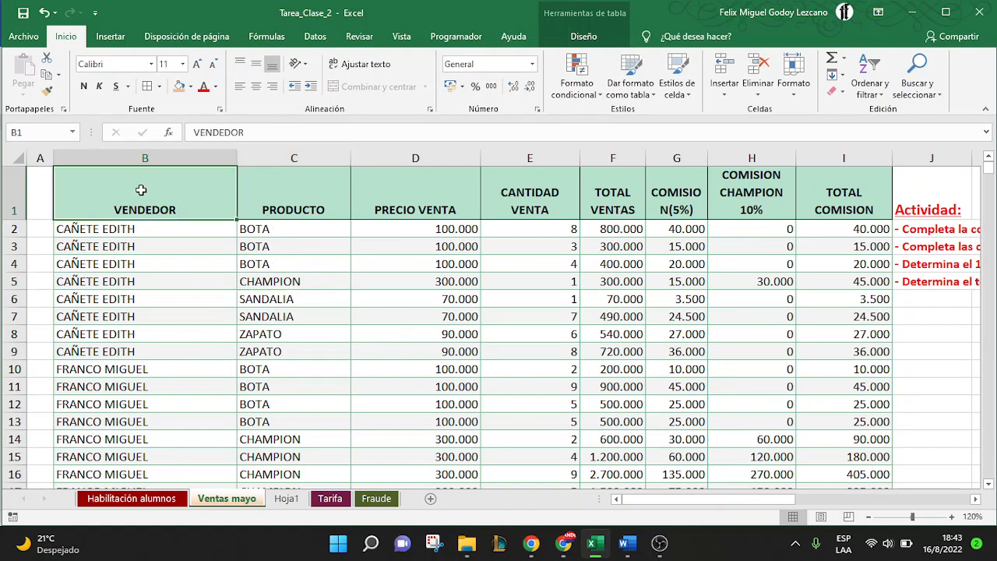
click(315, 39)
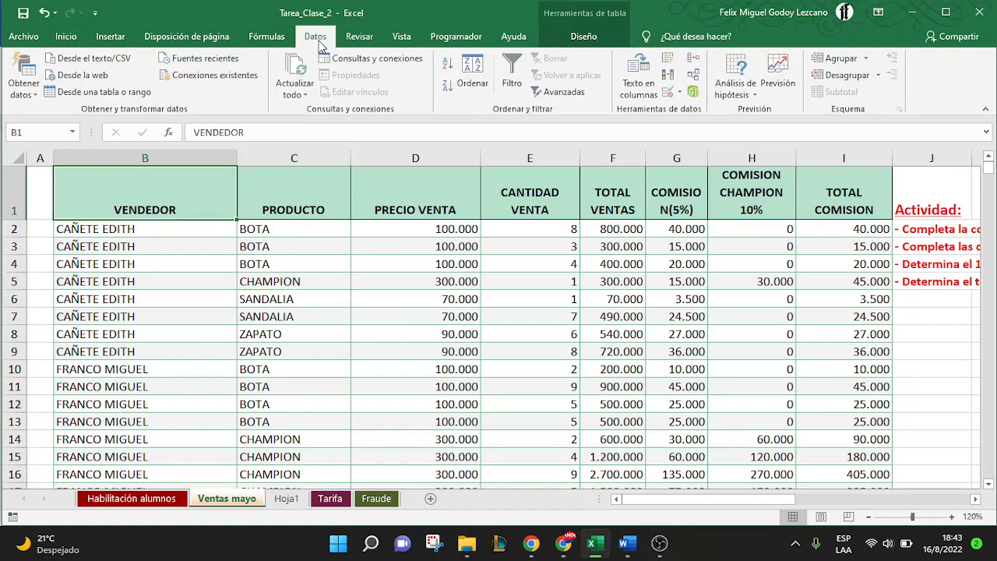
click(514, 75)
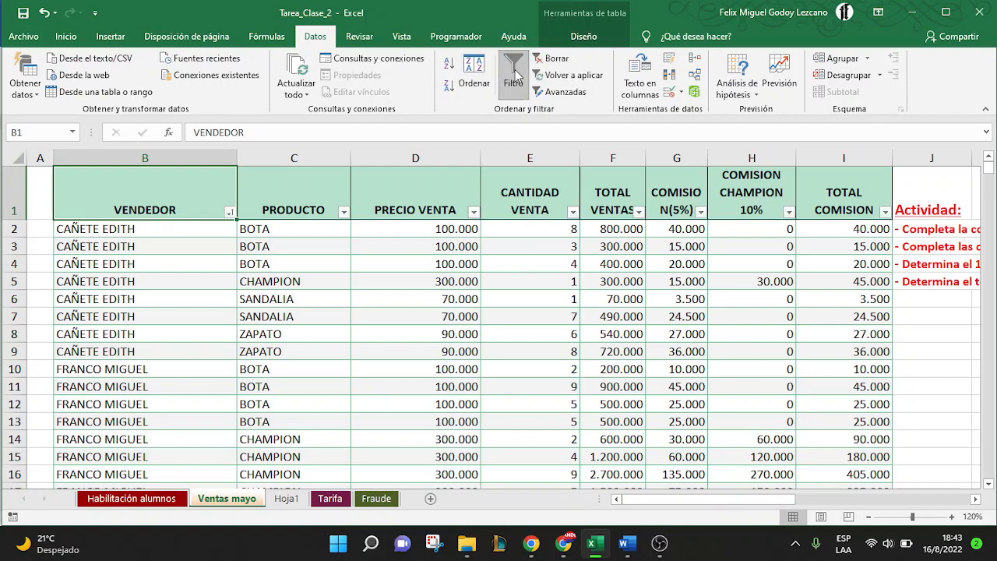
- Filter the VENDEDOR column to show only the seller named in the first task of the exercise
click(230, 212)
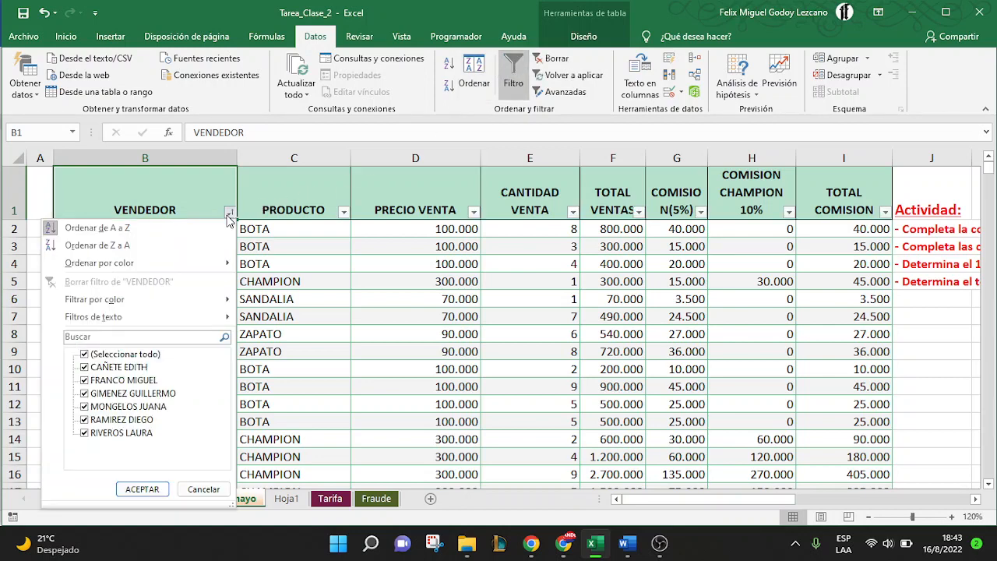
click(86, 354)
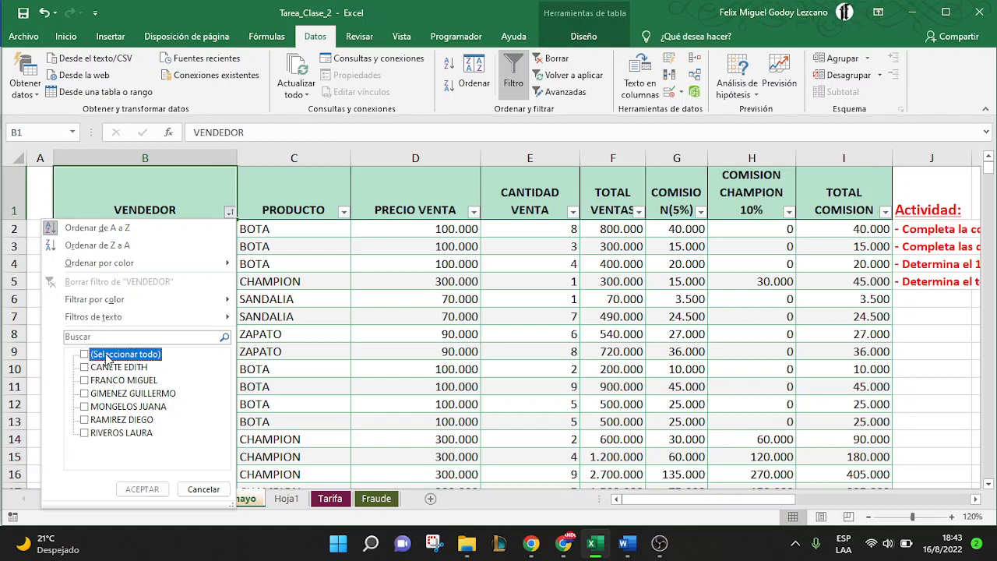
click(85, 381)
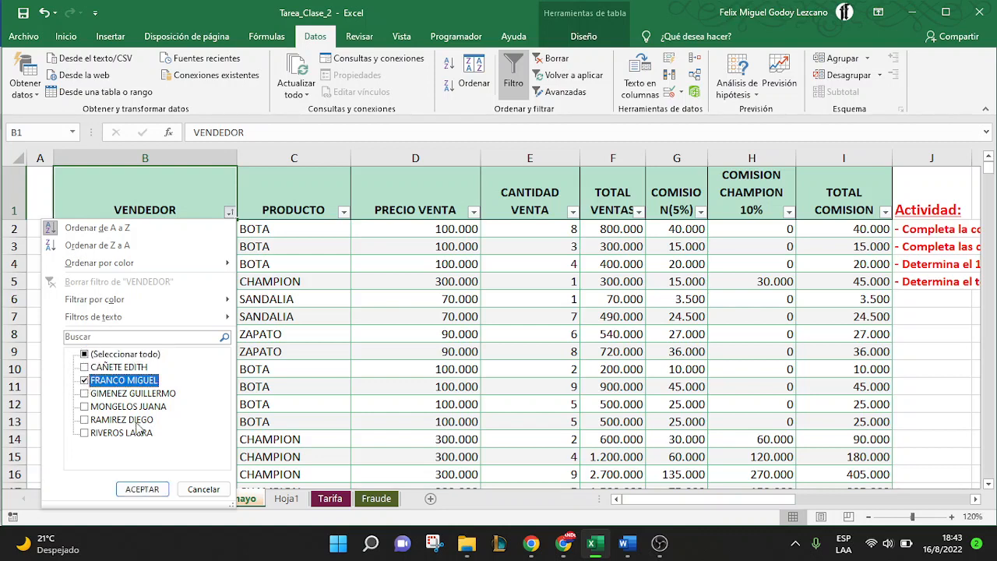
click(142, 490)
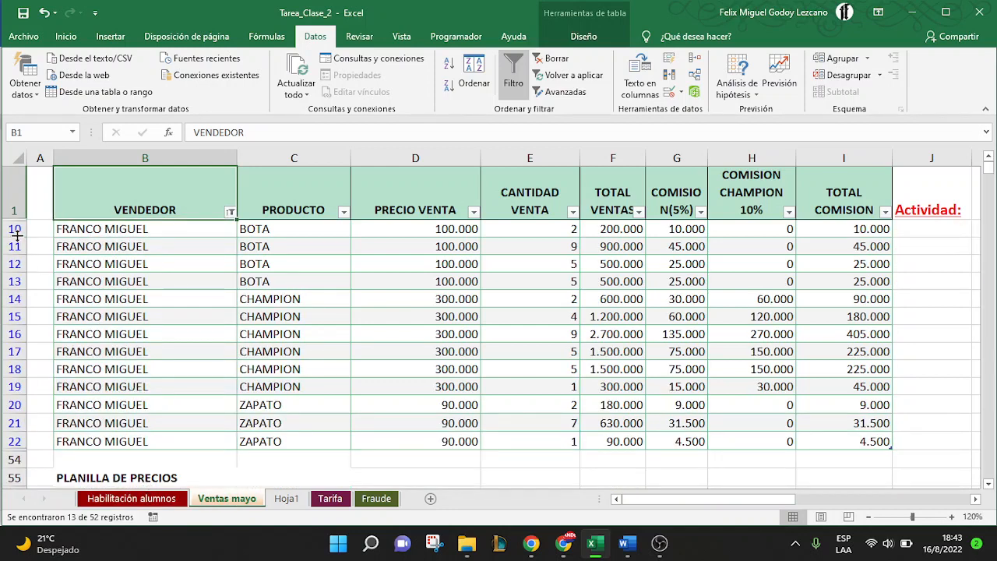
- Delete the filtered seller's rows 10 to 22 and clear the filter from the sales table
drag(13, 230, 24, 444)
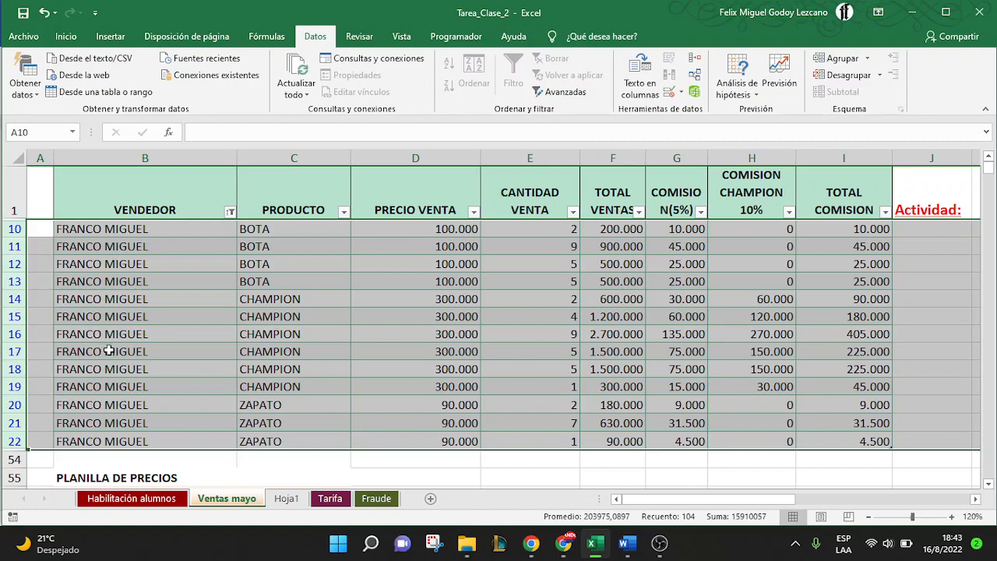
right_click(161, 287)
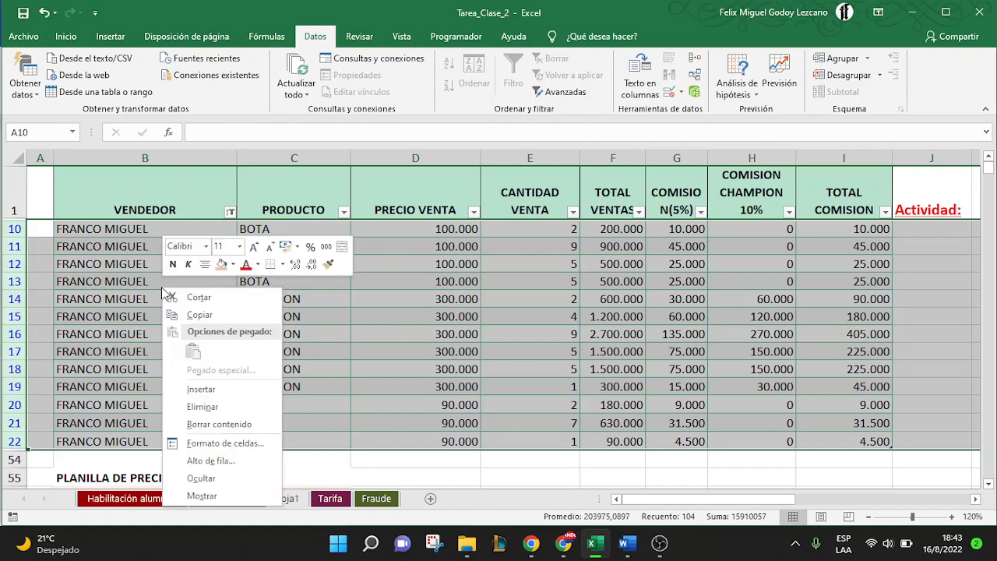
click(207, 406)
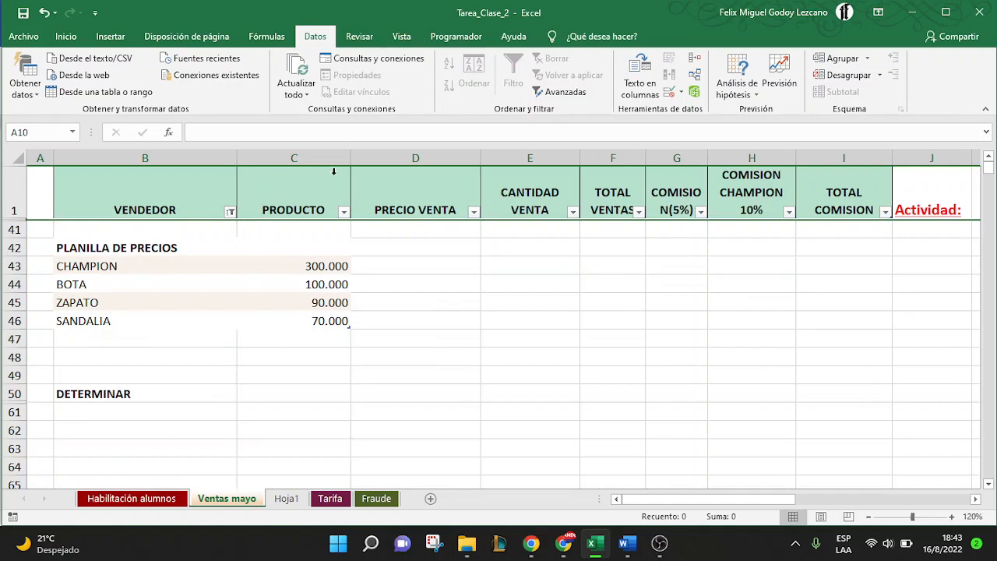
click(311, 187)
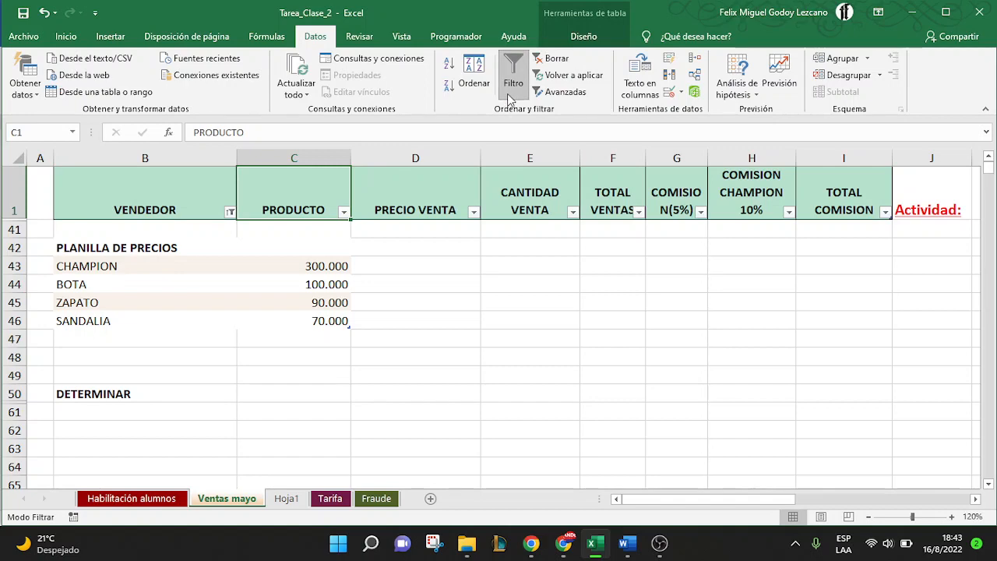
click(561, 60)
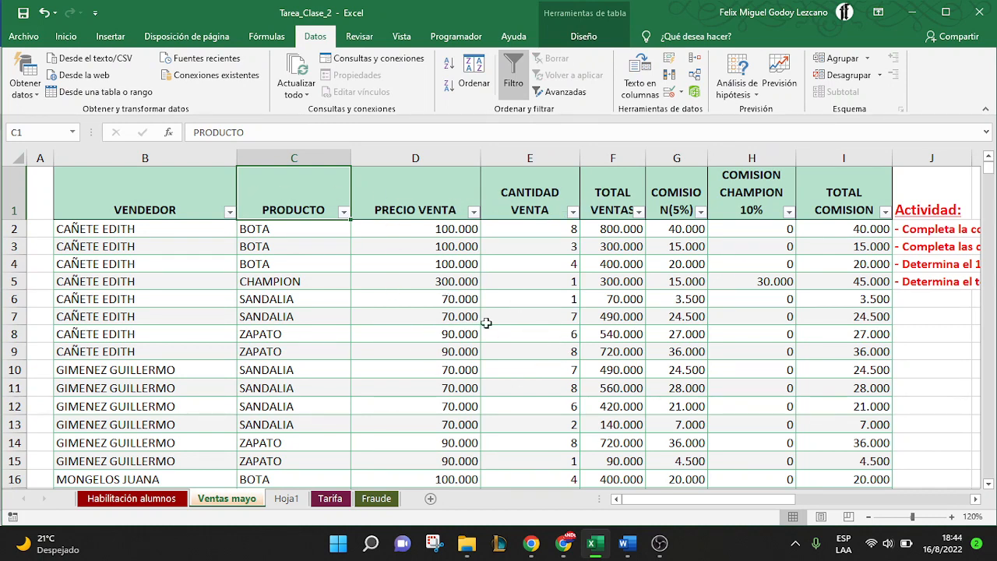
- Check the second task in the Word exercise, return to Excel and filter the PRODUCTO column to CHAMPION only
click(627, 543)
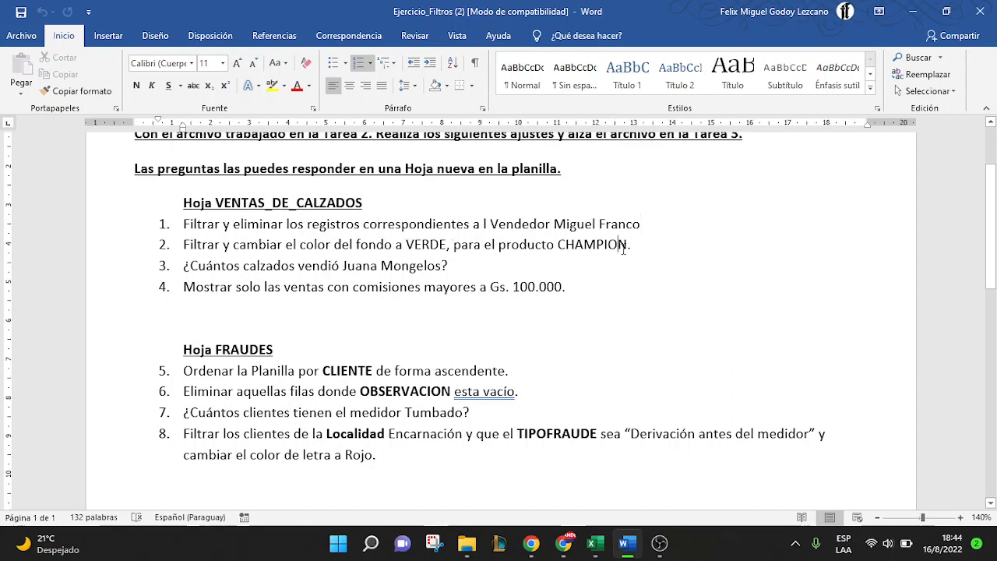
click(595, 543)
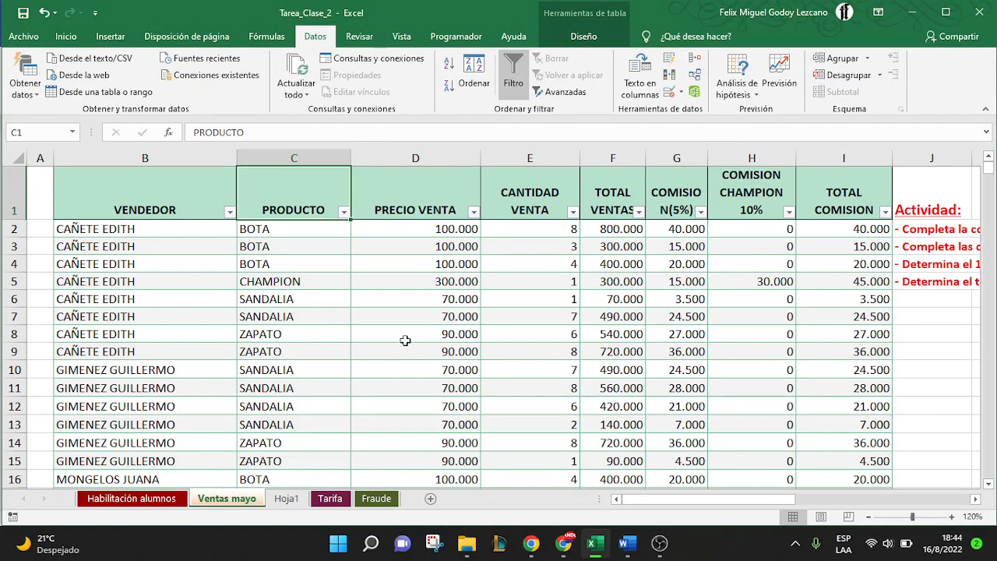
scroll(298, 372, down, 2)
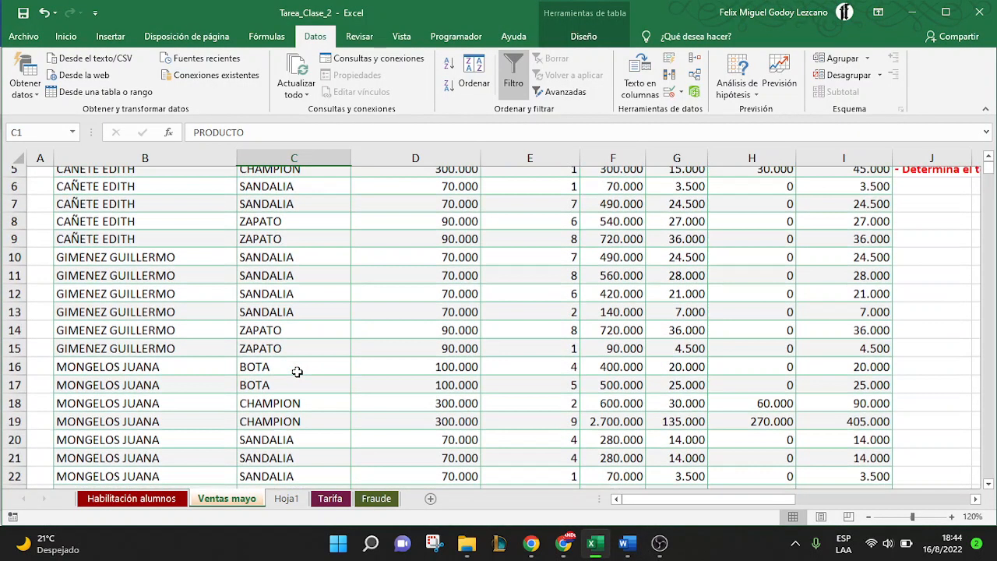
scroll(297, 371, up, 2)
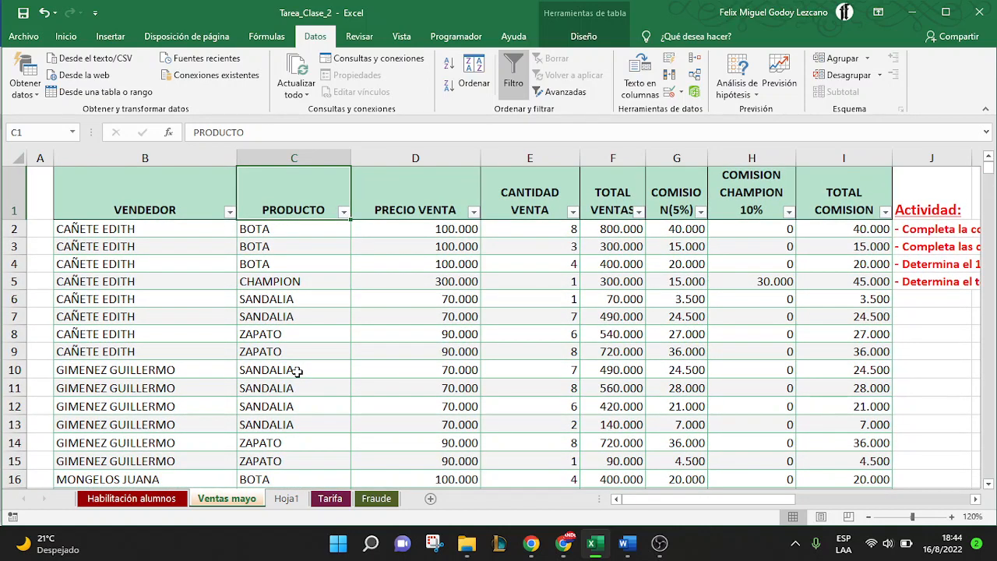
click(344, 212)
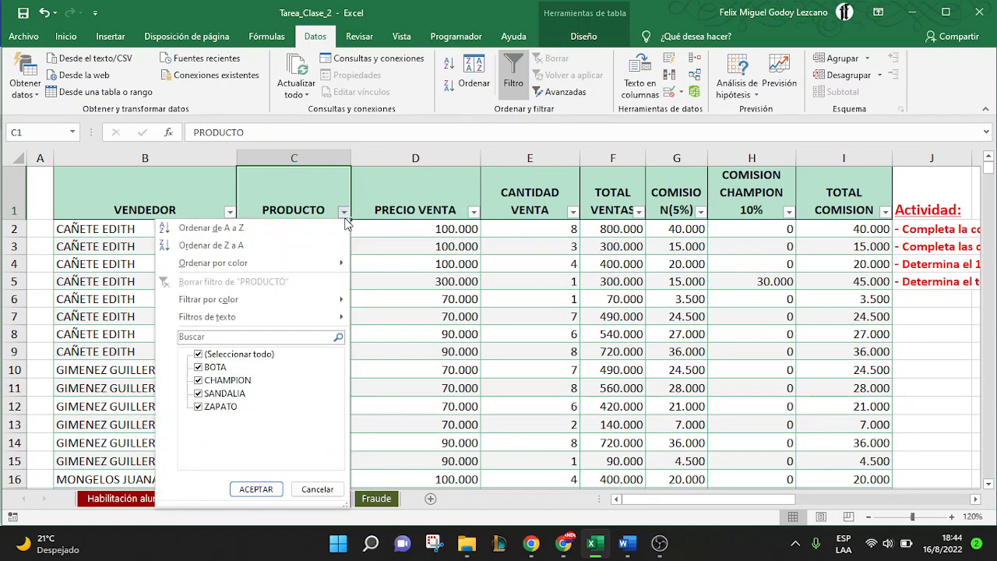
click(198, 354)
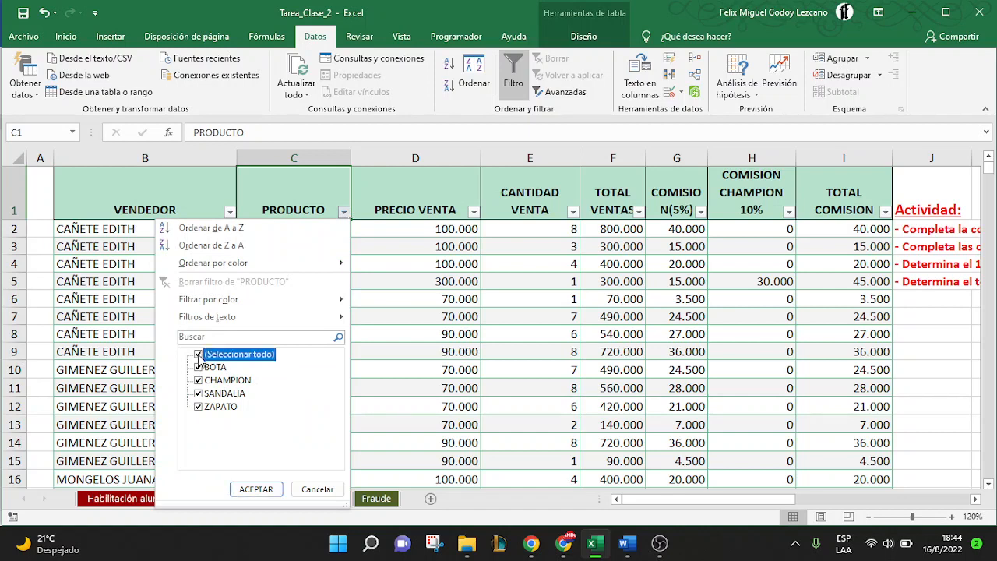
click(200, 381)
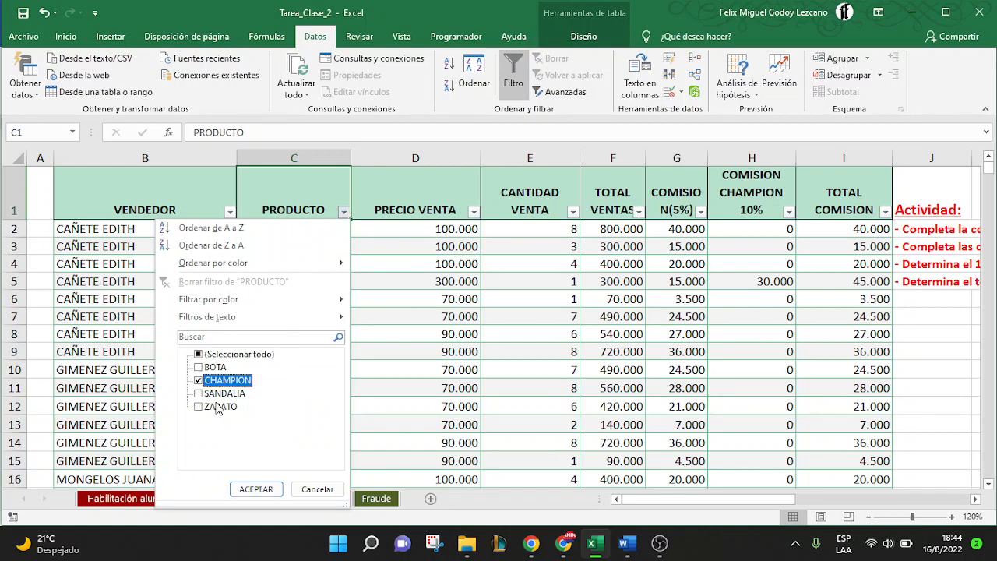
click(255, 489)
- Apply a standard green fill to the filtered CHAMPION records, from the VENDEDOR column through TOTAL COMISION
drag(107, 232, 830, 316)
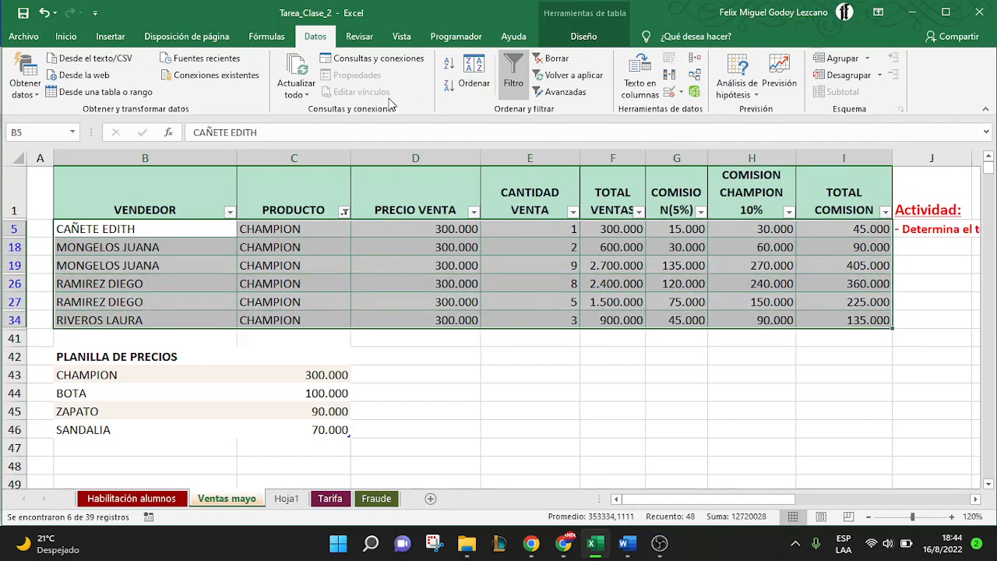
click(63, 37)
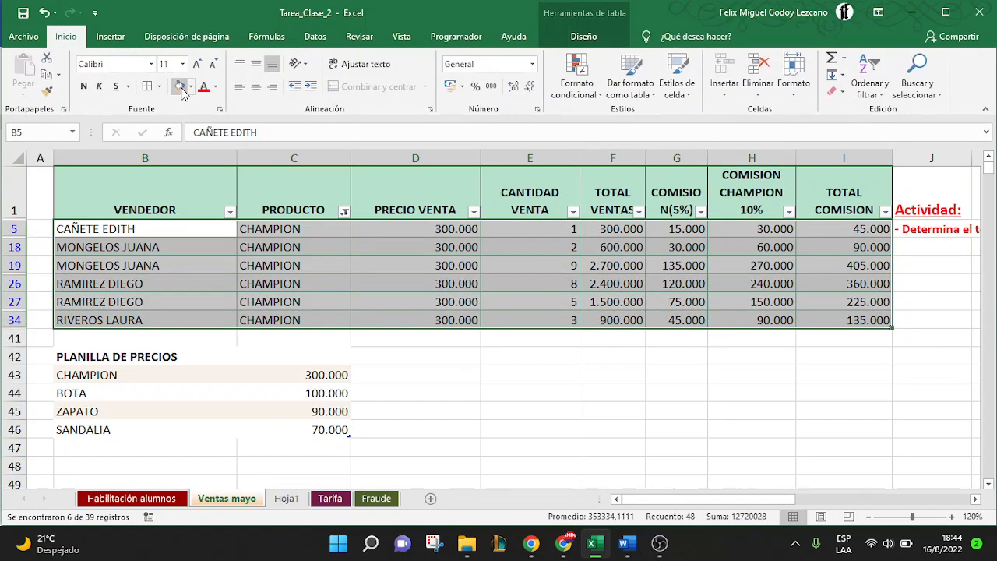
click(191, 87)
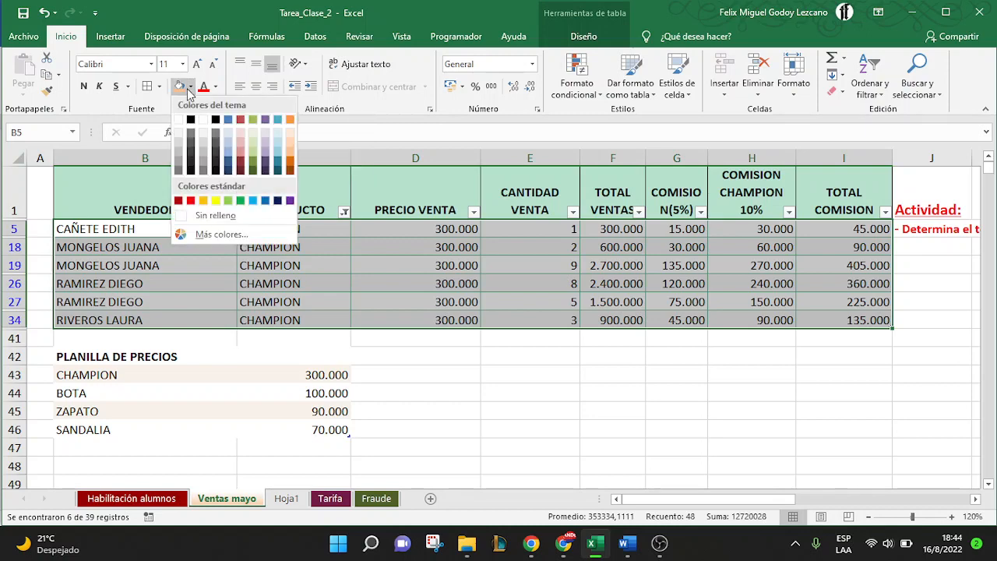
click(243, 200)
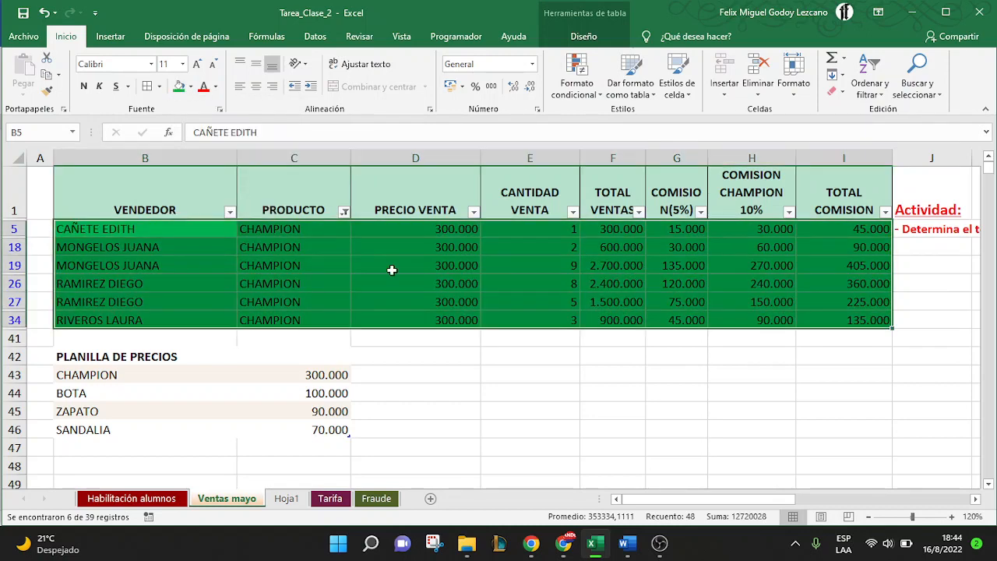
click(564, 244)
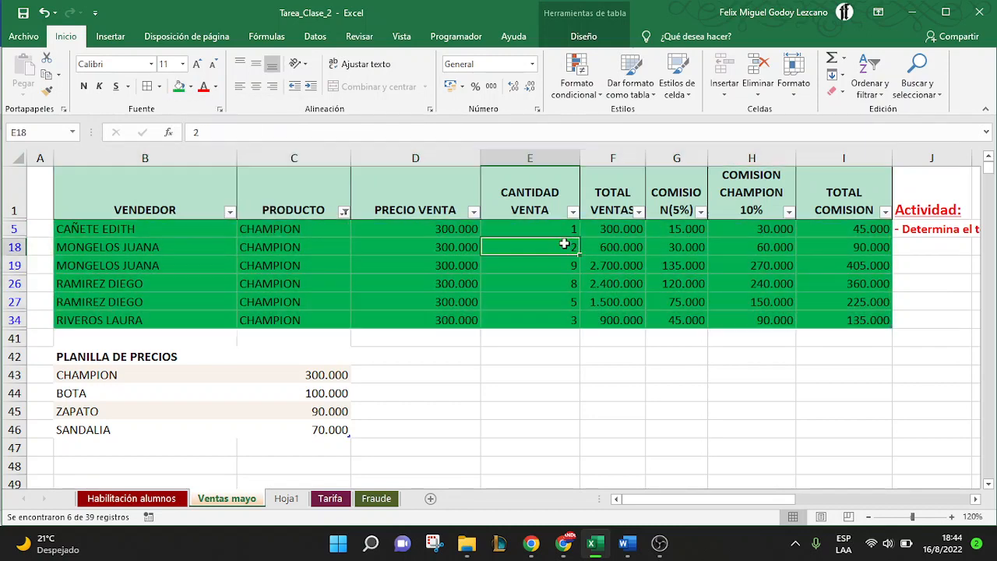
- Clear the CHAMPION filter and look through the full sales table to check the green records
click(315, 36)
click(549, 59)
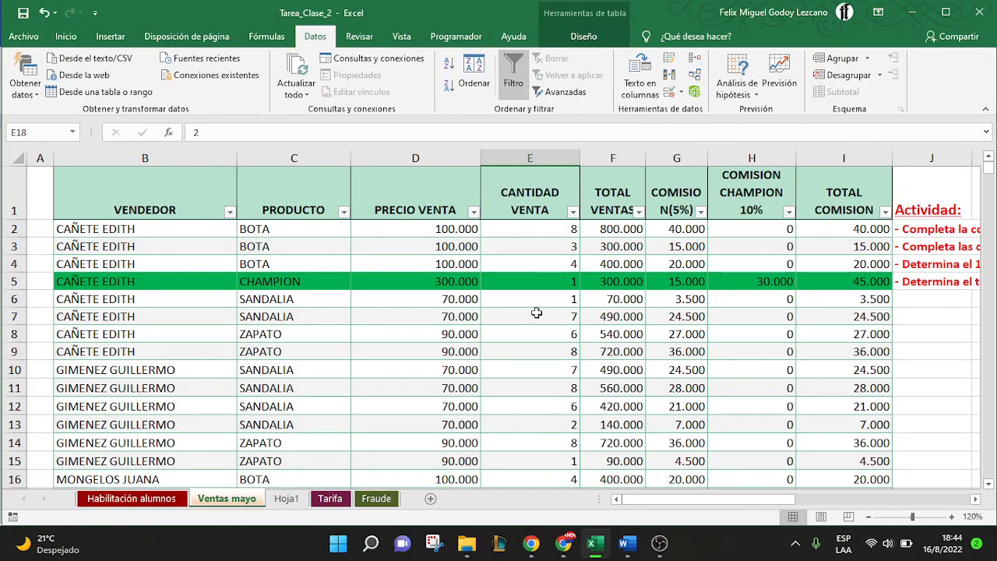
scroll(536, 312, down, 3)
scroll(536, 313, down, 6)
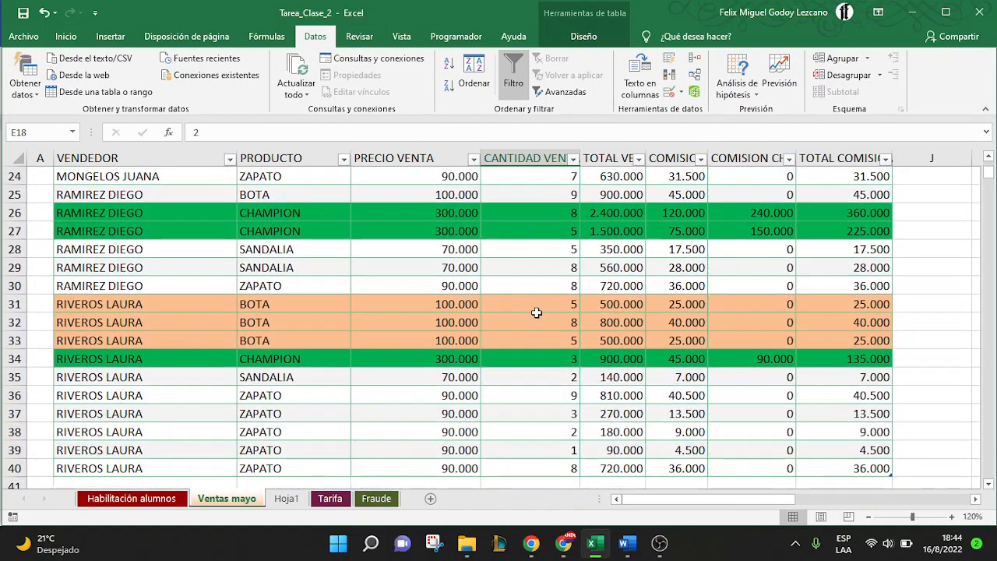
scroll(537, 313, up, 2)
scroll(537, 312, up, 6)
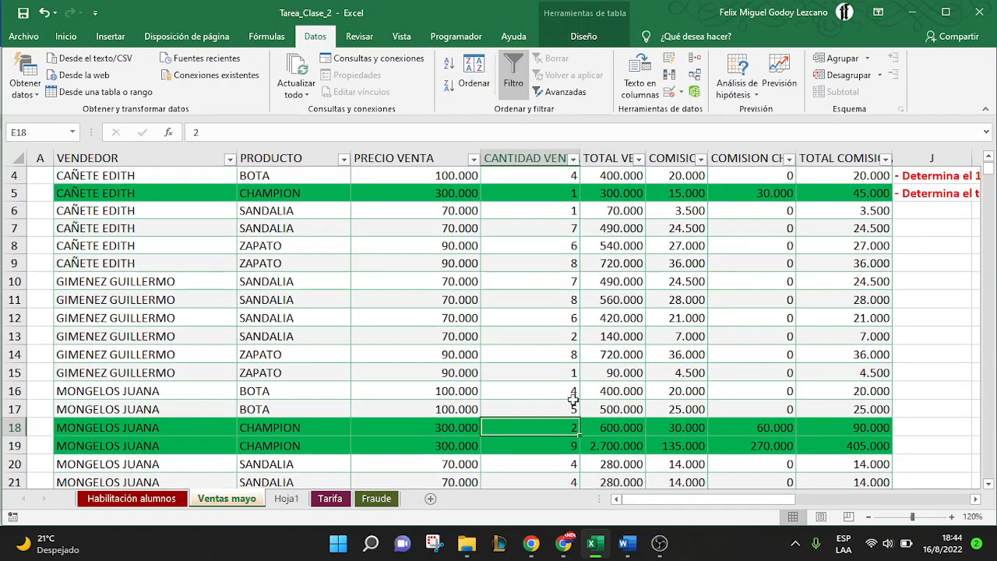
- Check the third task in the Word exercise, return to Excel and filter the VENDEDOR column to only the seller it names
click(627, 551)
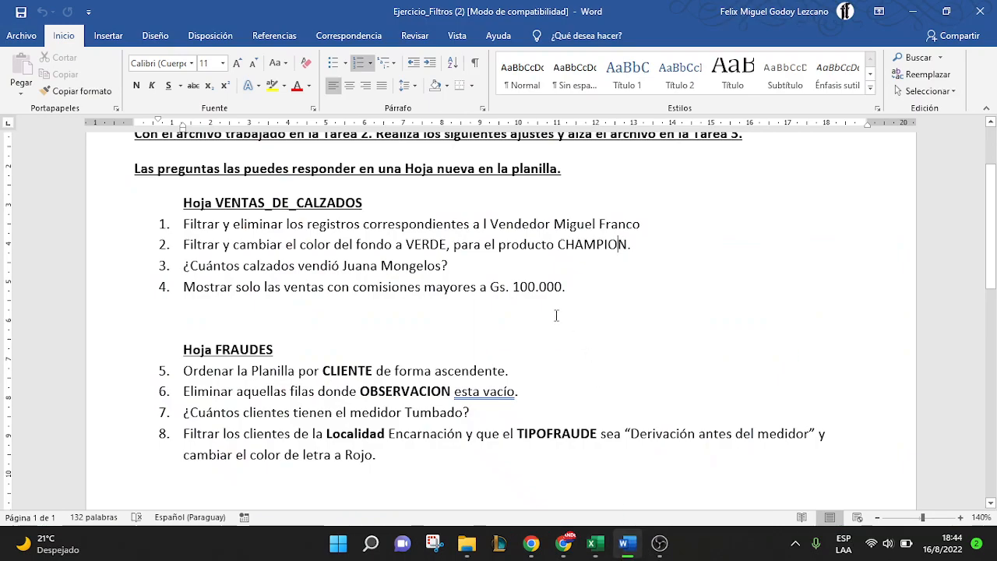
scroll(556, 316, down, 1)
click(478, 244)
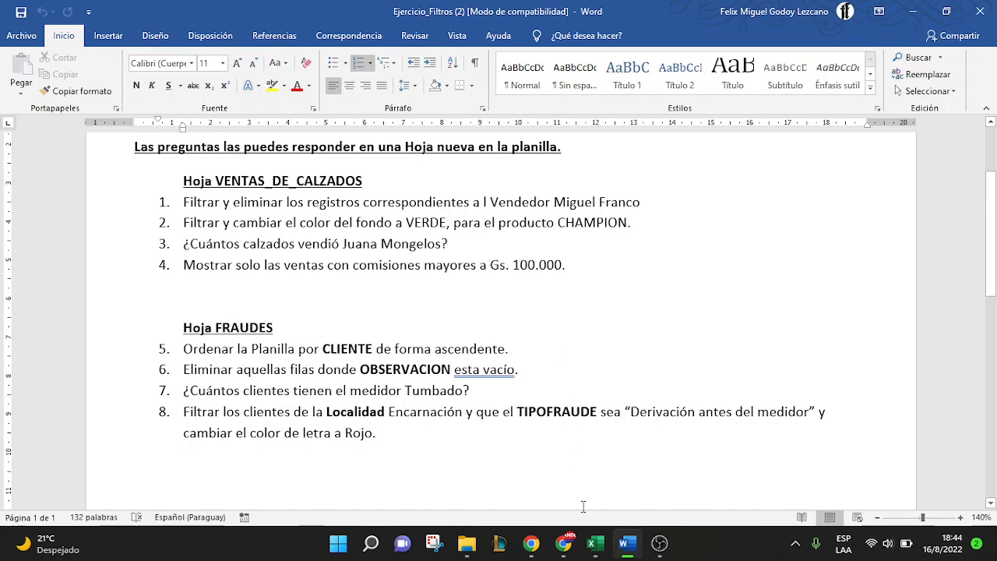
click(595, 543)
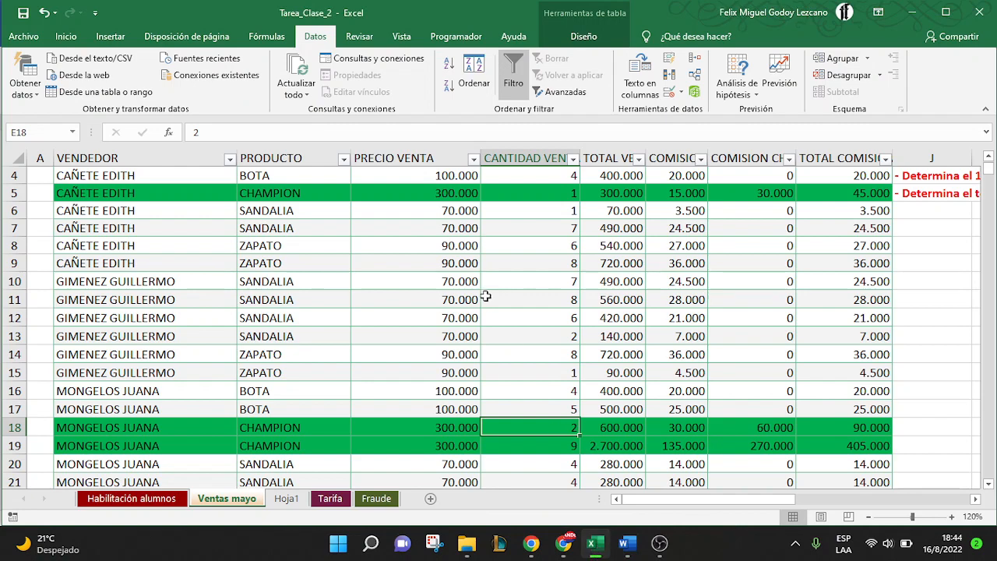
scroll(527, 307, up, 1)
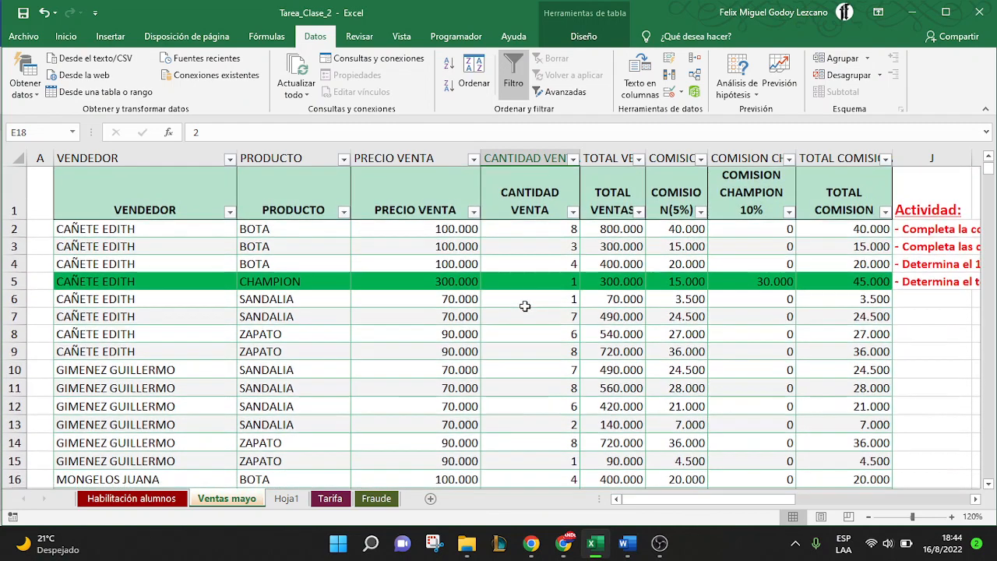
click(229, 212)
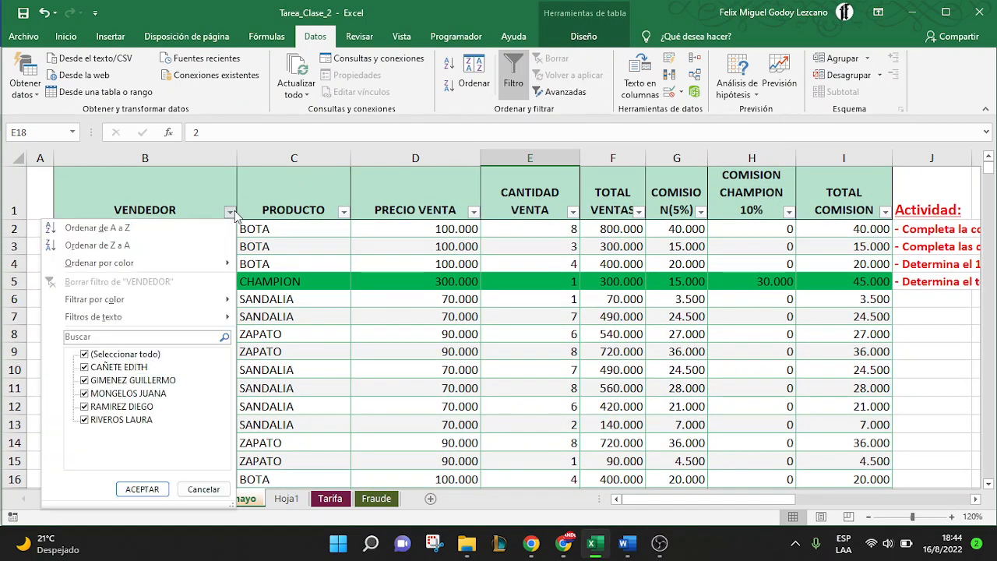
click(84, 355)
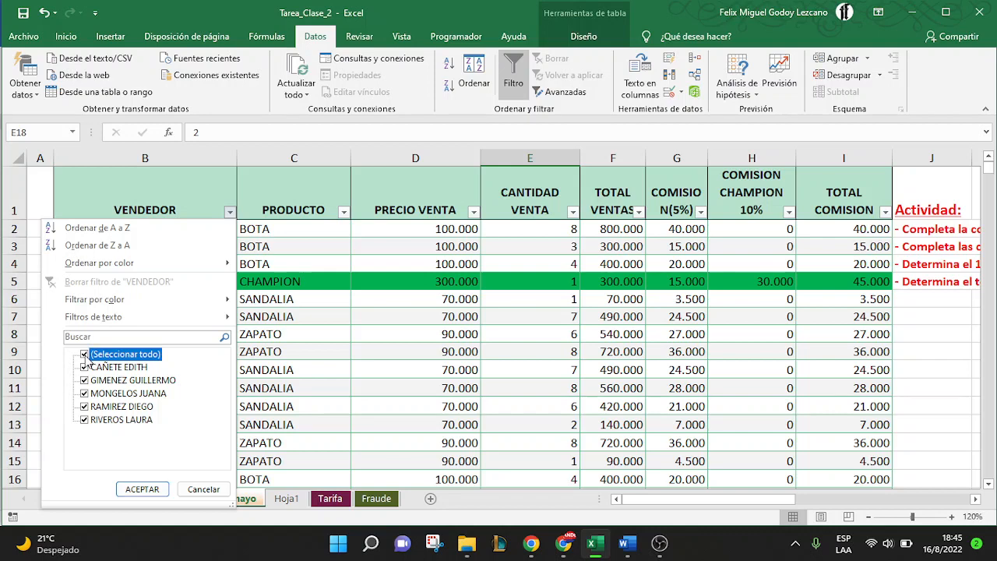
click(84, 395)
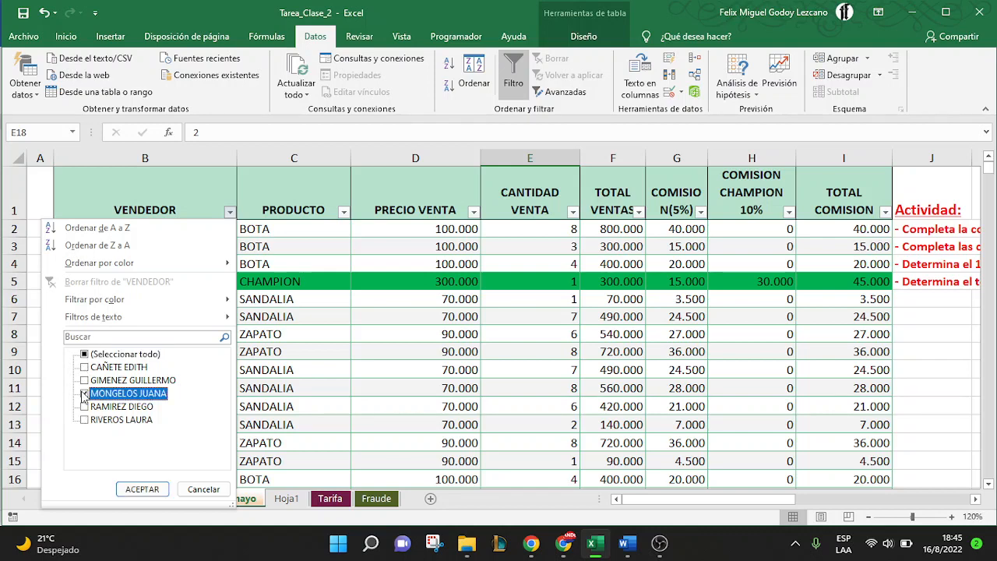
click(142, 489)
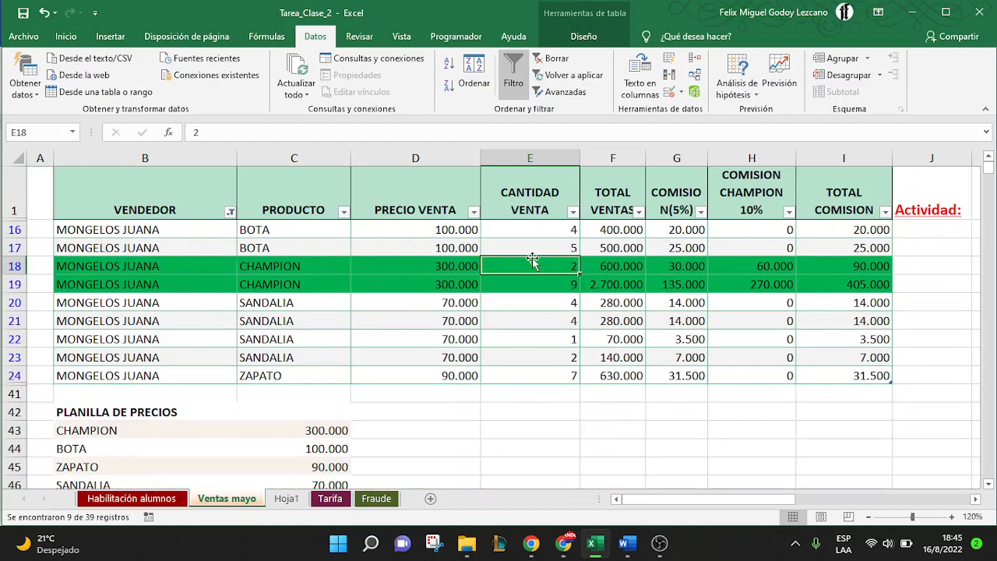
- Total the filtered CANTIDAD VENTA values in cell E41 with AutoSum, and delete that total again
click(553, 397)
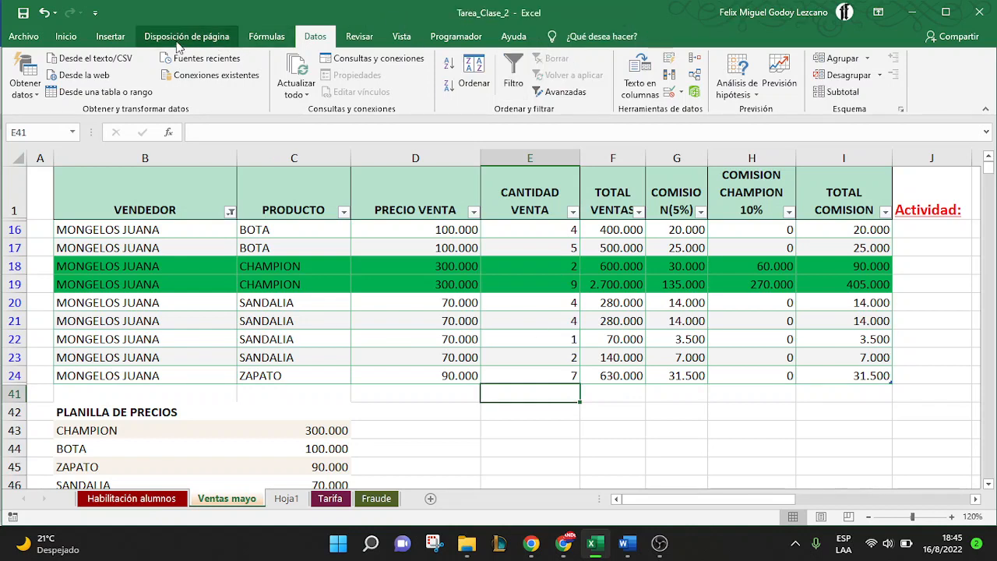
click(67, 37)
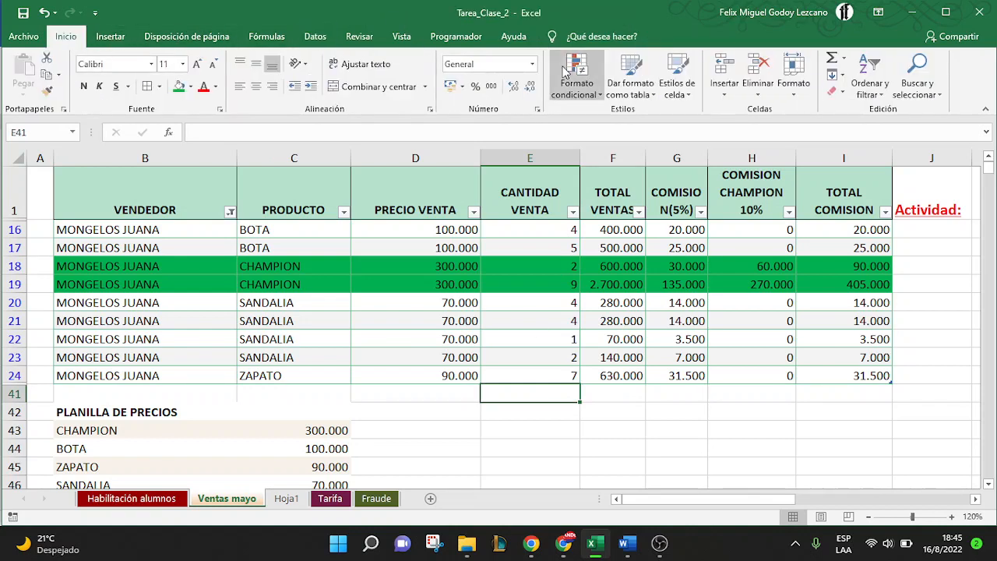
double_click(832, 60)
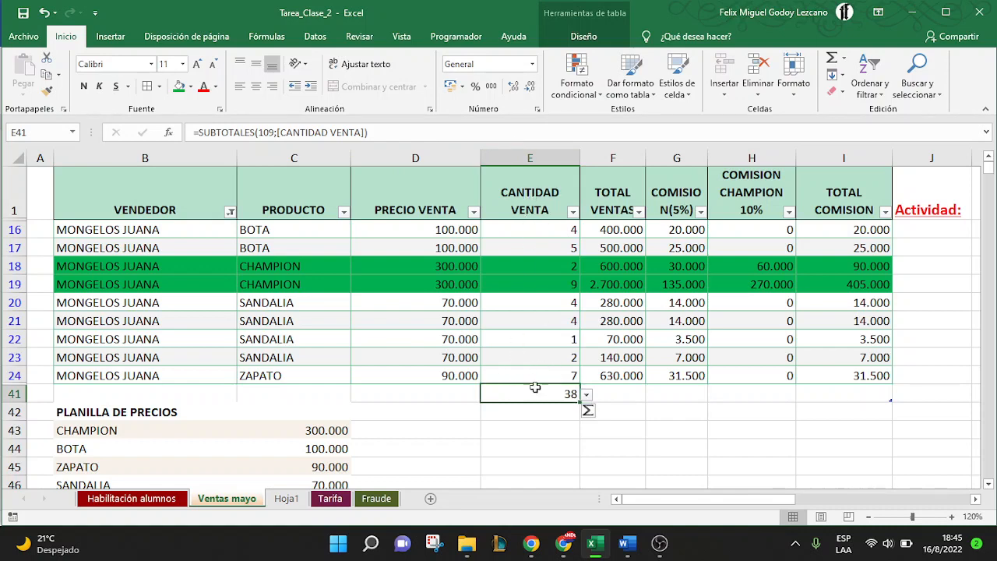
click(466, 393)
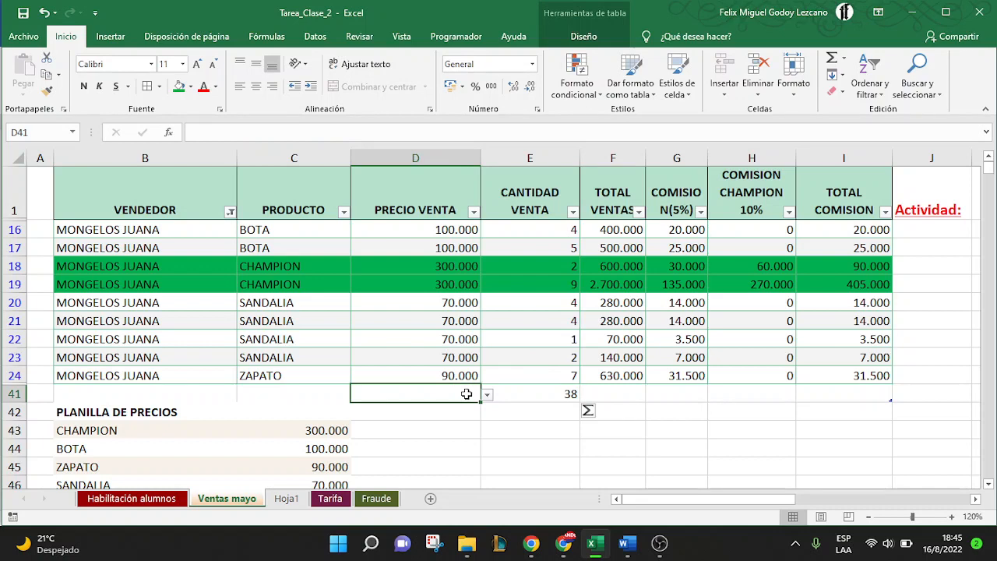
key(Right)
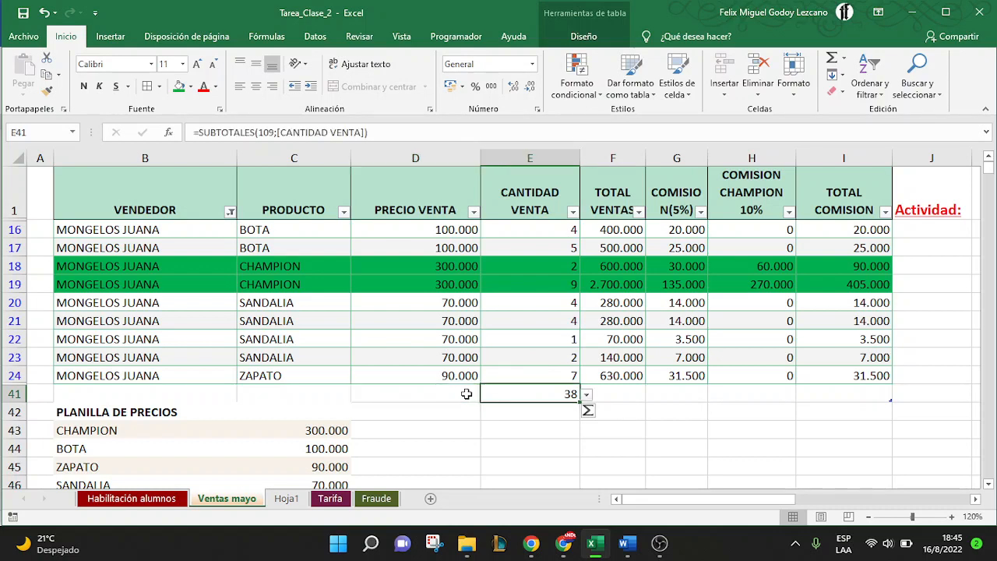
key(Delete)
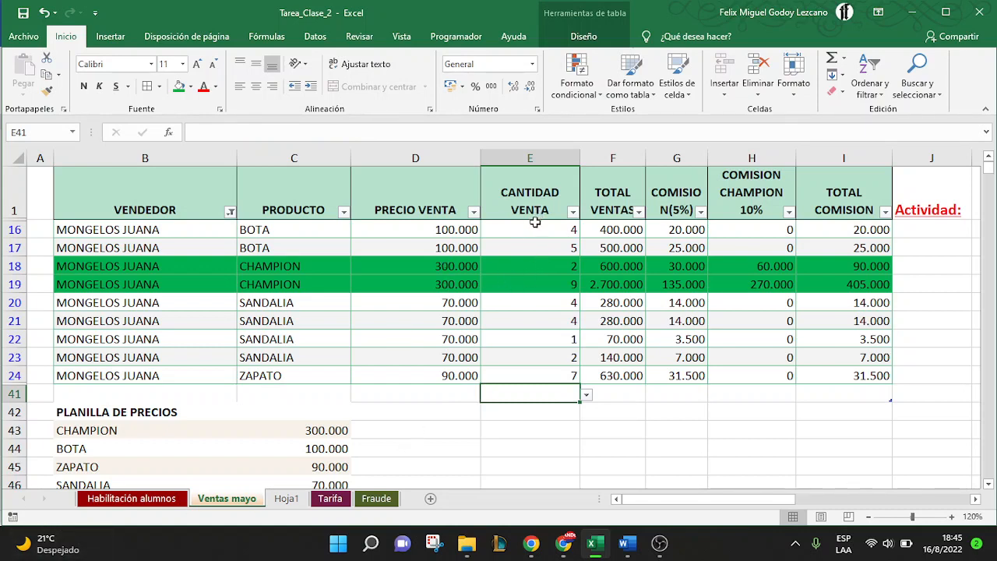
- Check the sum of the filtered CANTIDAD VENTA cells and write in E43 the seller's first name followed by "vendió 38 calzados"
drag(535, 227, 537, 374)
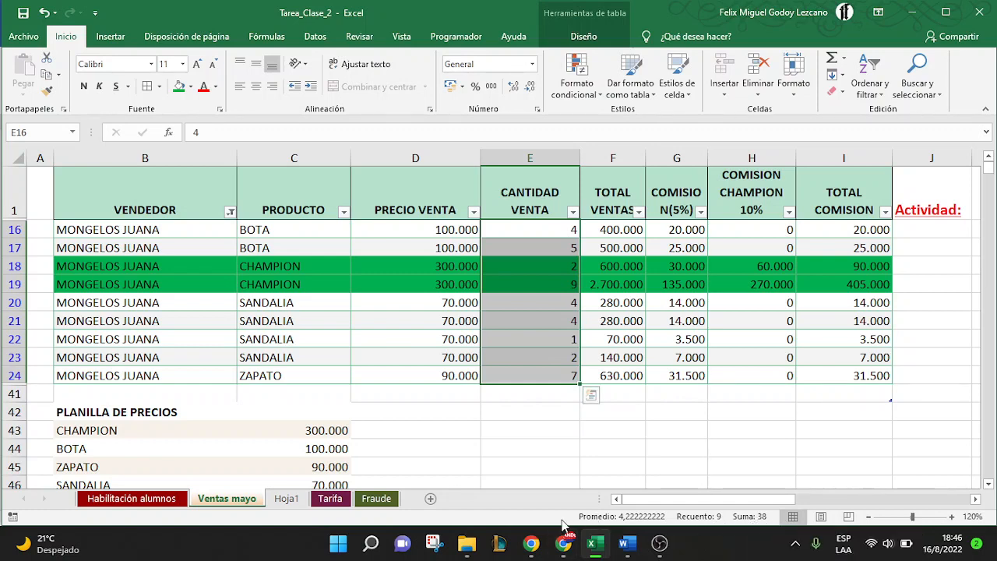
click(561, 438)
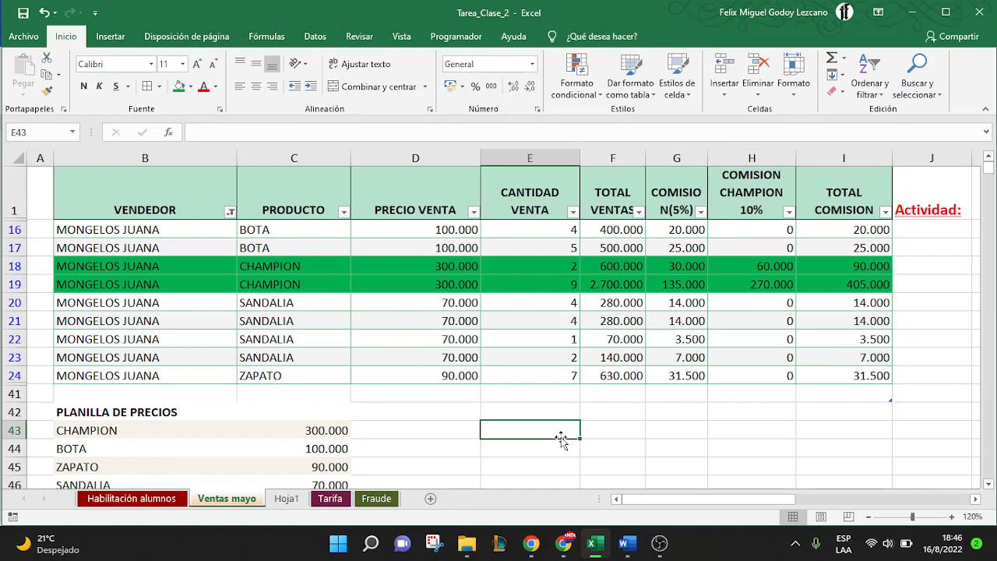
text(Juana )
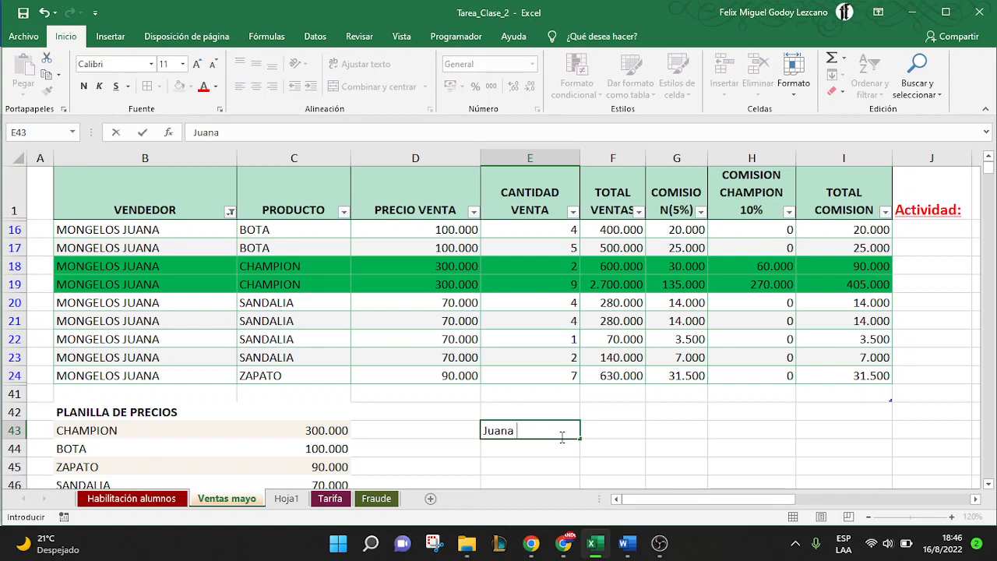
text(vendio)
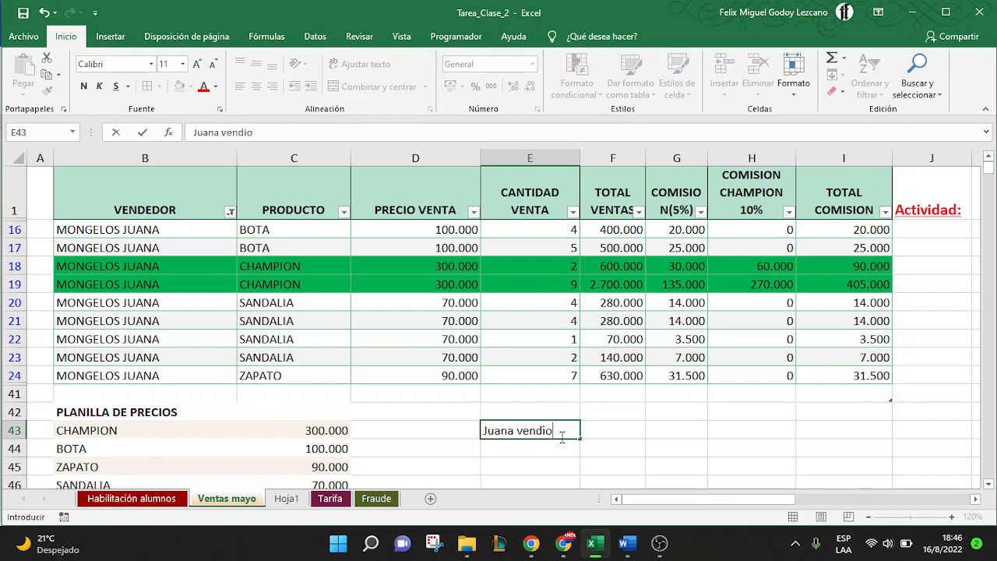
key(BackSpace)
text(ó 38 calzados)
key(Return)
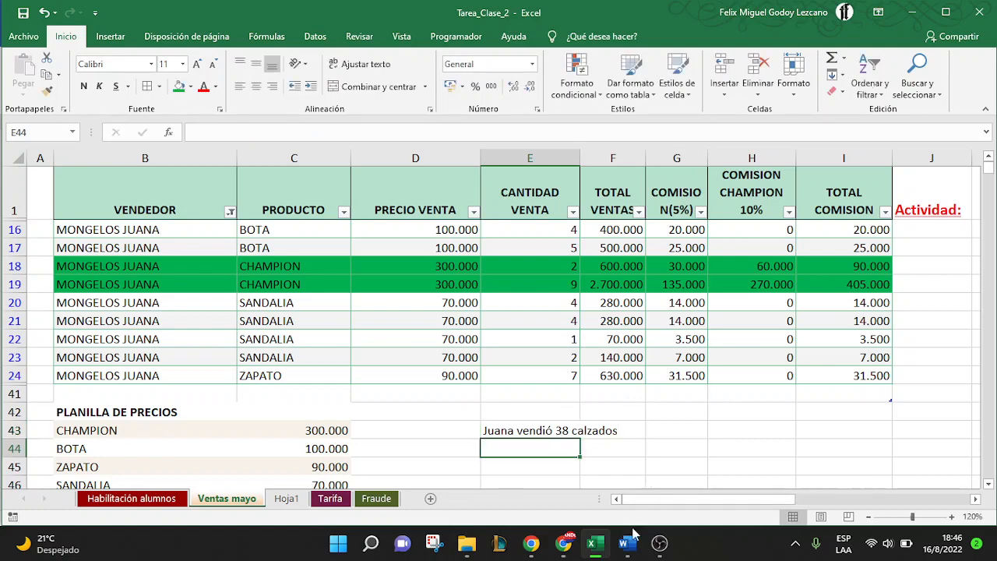
- Read the fourth task in the Word exercise, return to Excel and clear the seller filter from the sales table
click(624, 555)
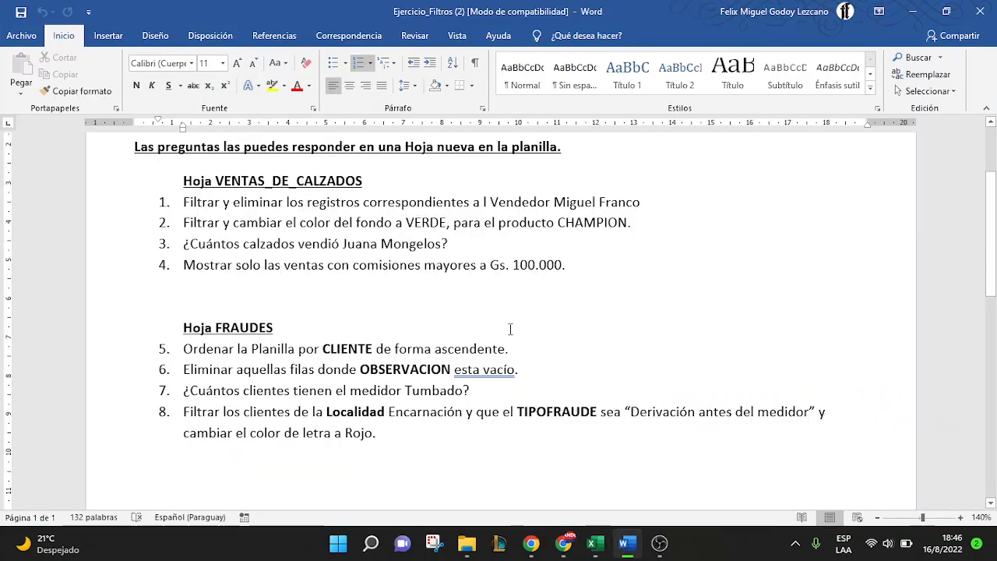
scroll(510, 328, down, 3)
scroll(509, 329, up, 2)
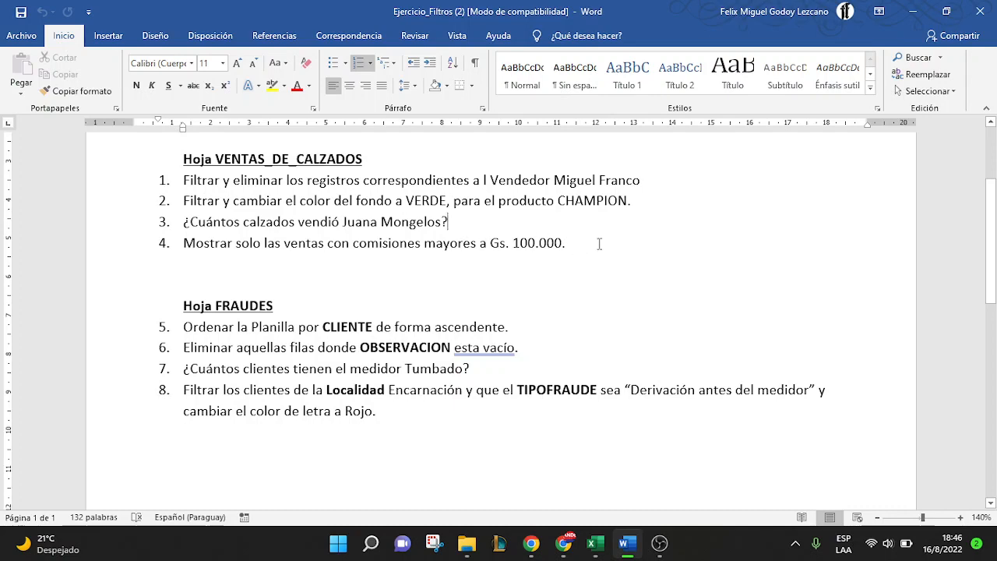
scroll(599, 245, down, 3)
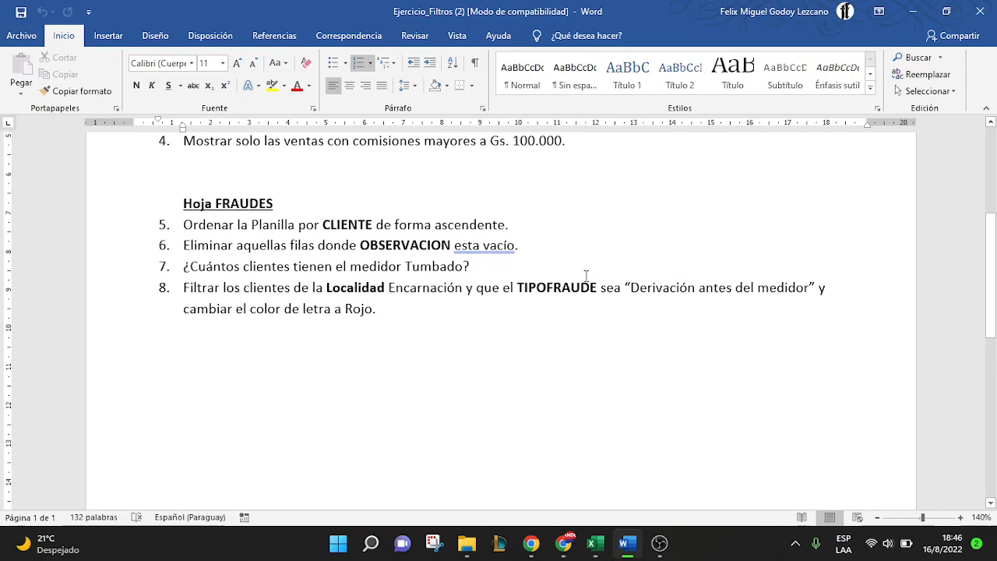
click(596, 543)
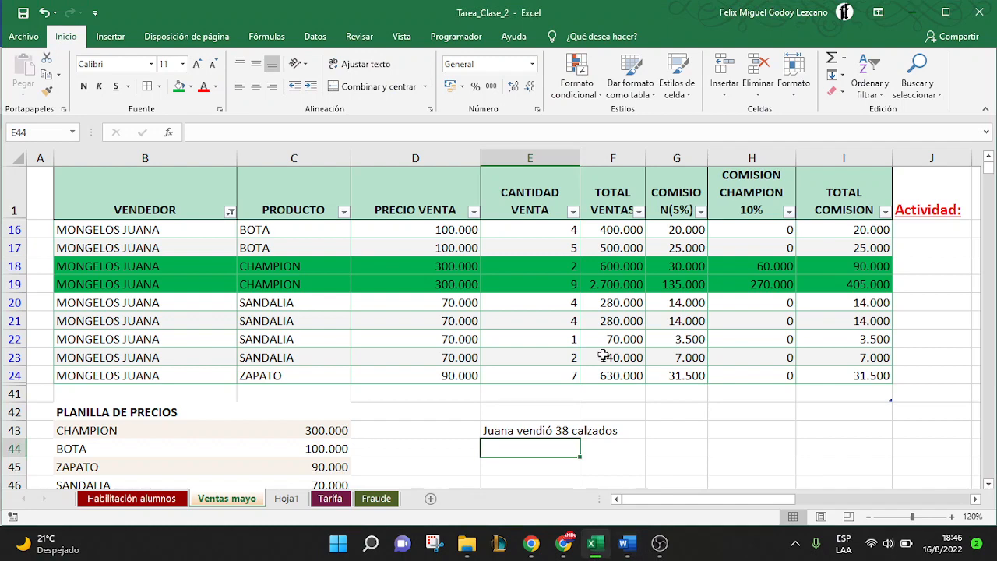
click(315, 36)
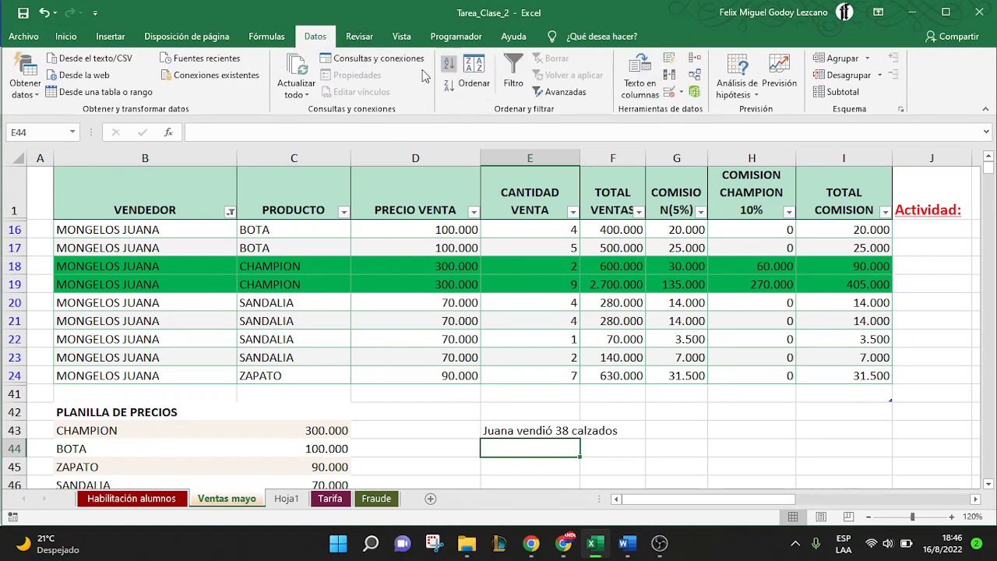
click(441, 247)
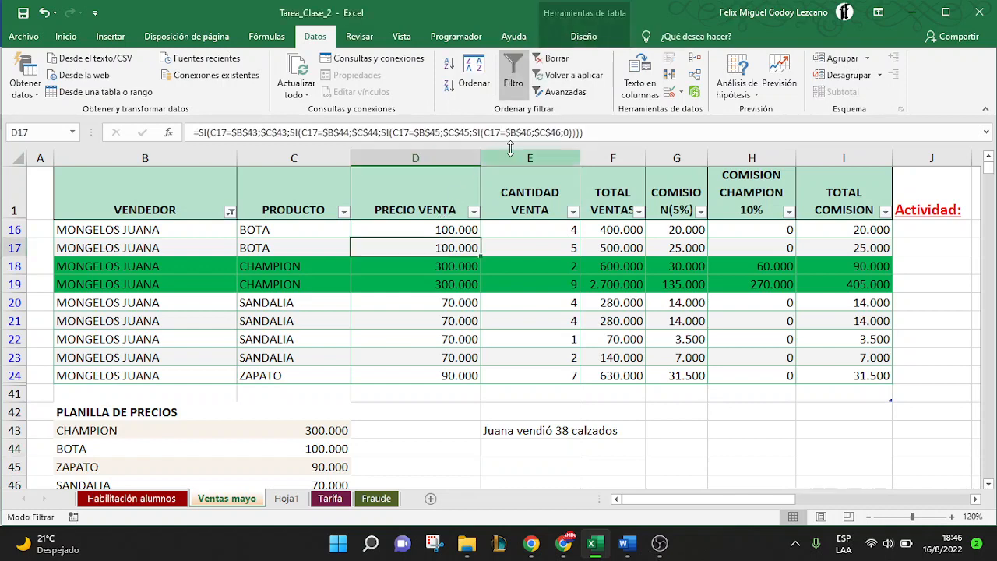
click(558, 59)
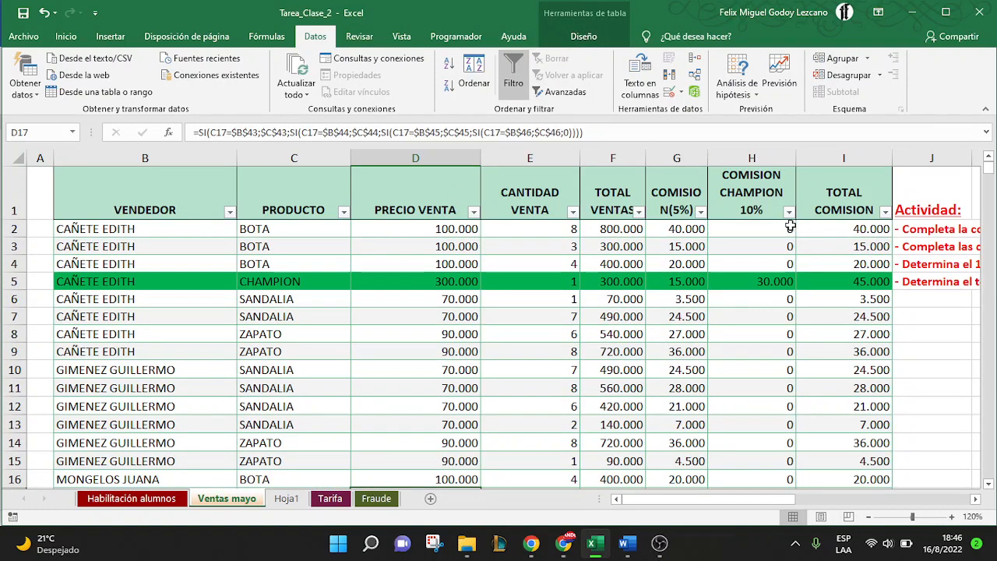
click(847, 227)
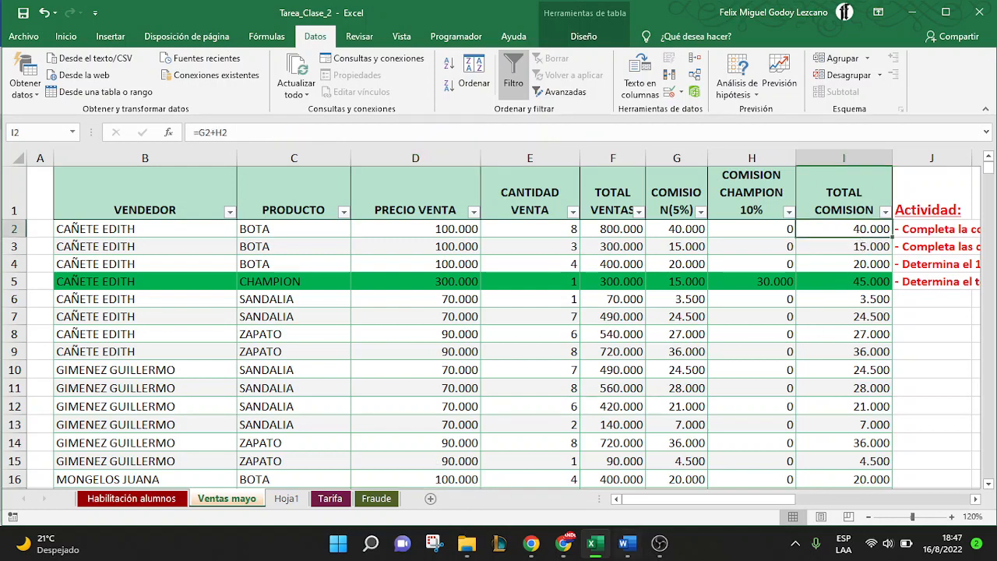
- Review the Hoja FRAUDES tasks in the Word exercise and open the Fraude sheet in Excel
click(627, 543)
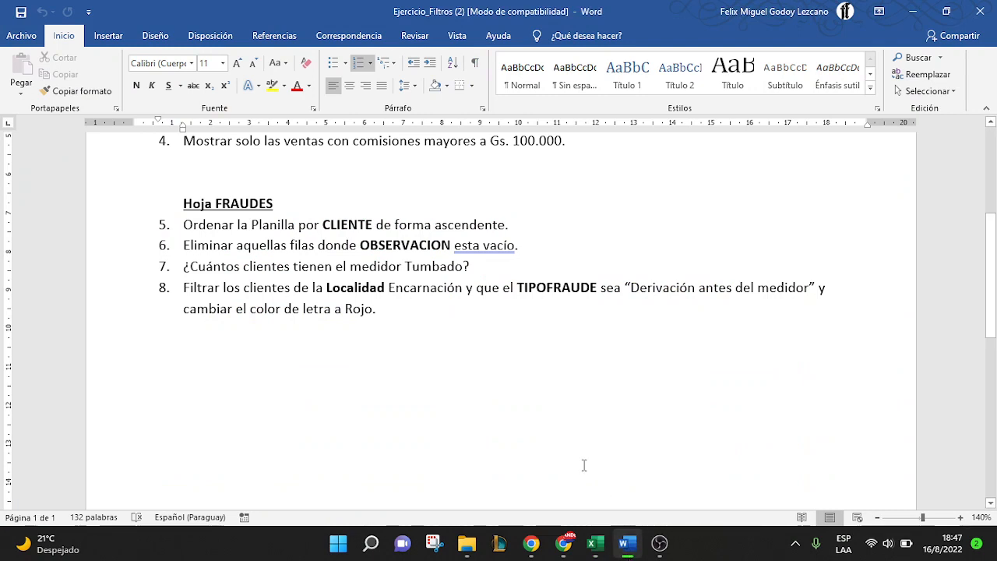
click(297, 209)
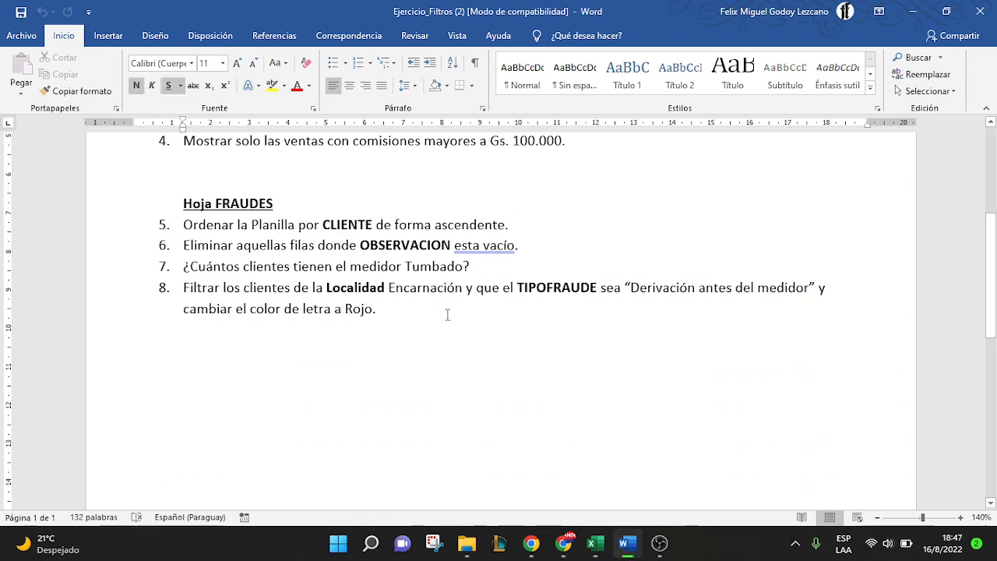
click(401, 224)
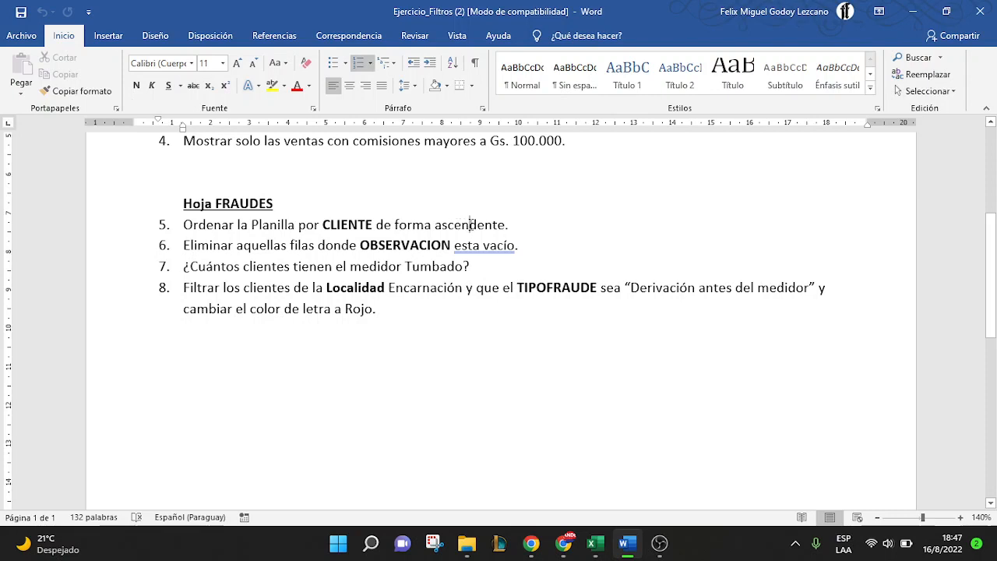
click(419, 248)
click(595, 543)
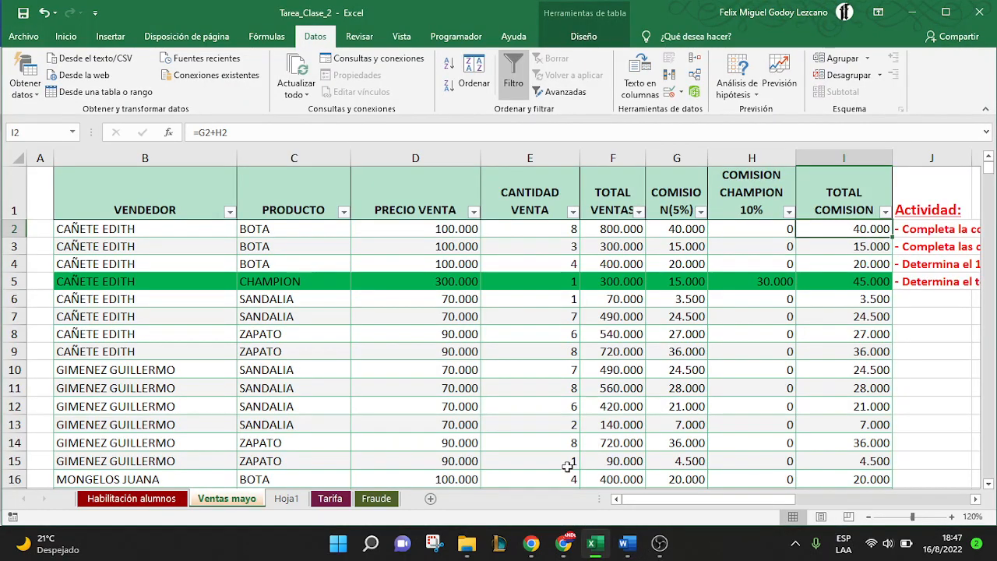
click(377, 498)
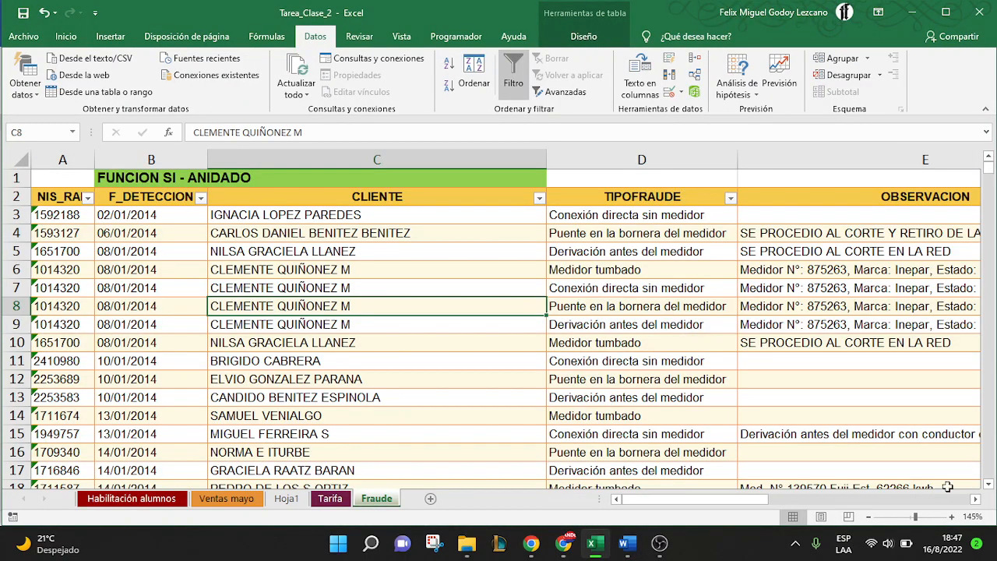
- Examine the OBSERVACION column's filter values down to the (Vacías) entry and close the list without filtering
click(976, 500)
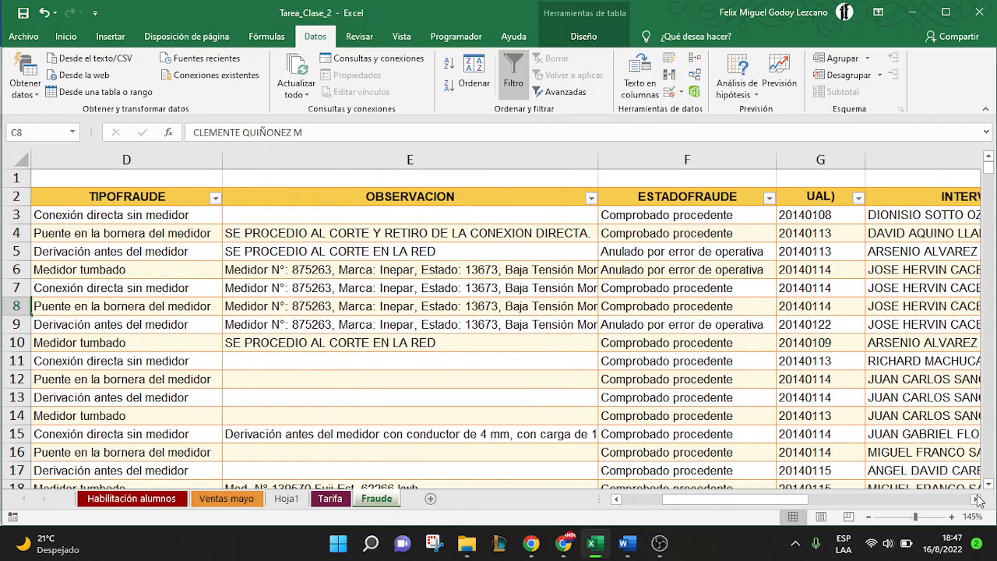
click(591, 198)
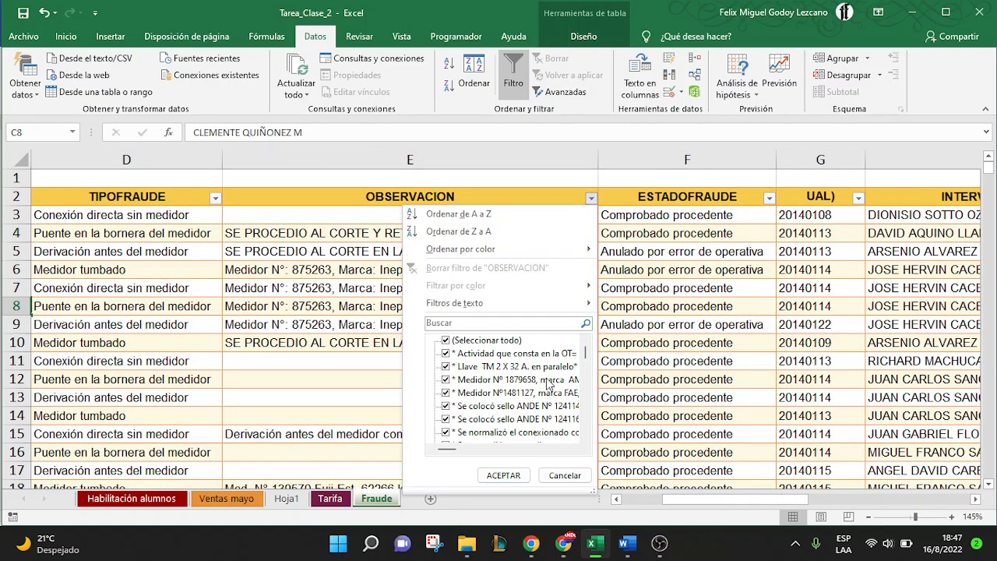
drag(586, 356, 588, 451)
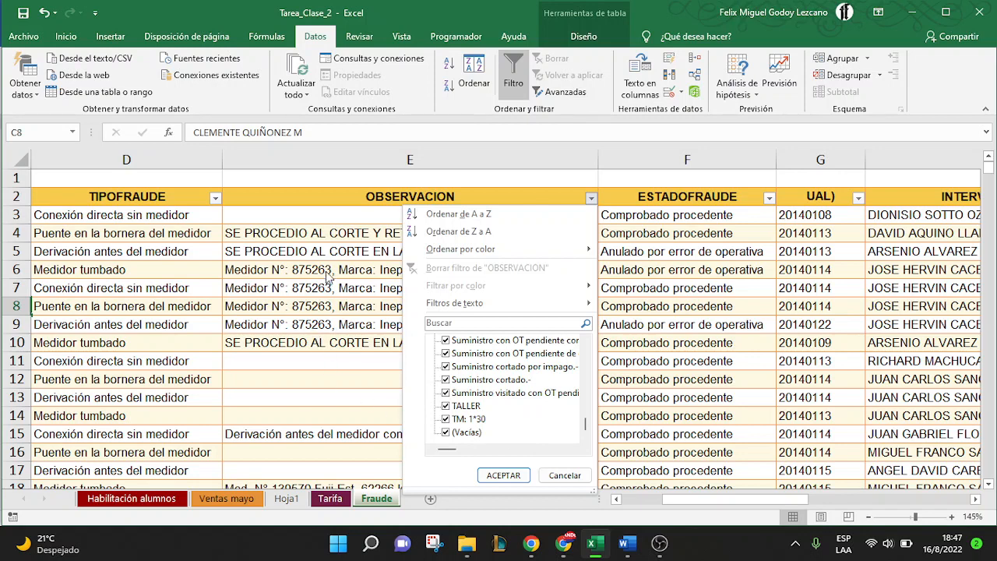
click(575, 475)
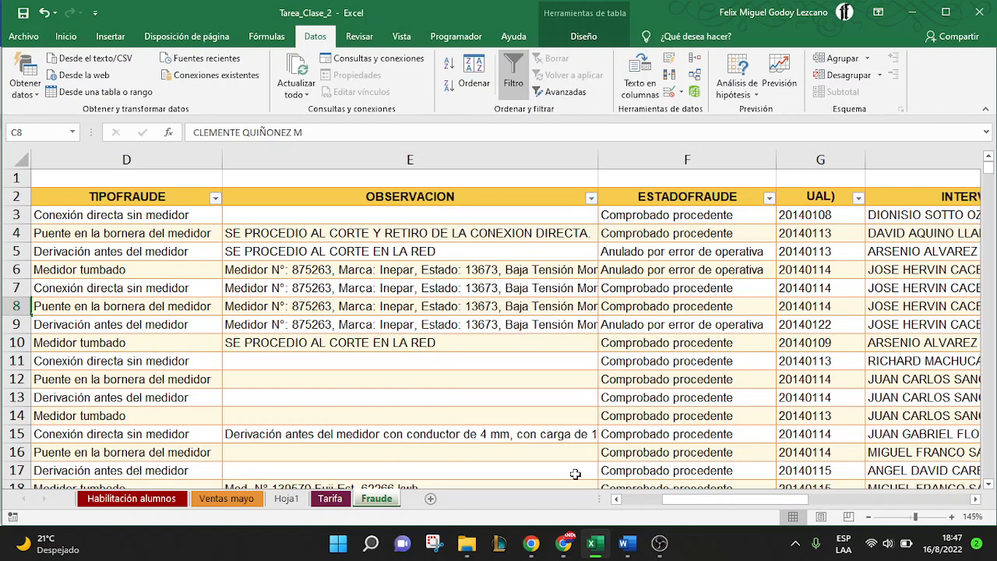
- Switch to Word to review tasks 5 to 8 under Hoja FRAUDES, and return to the OBSERVACION column in Excel
click(627, 543)
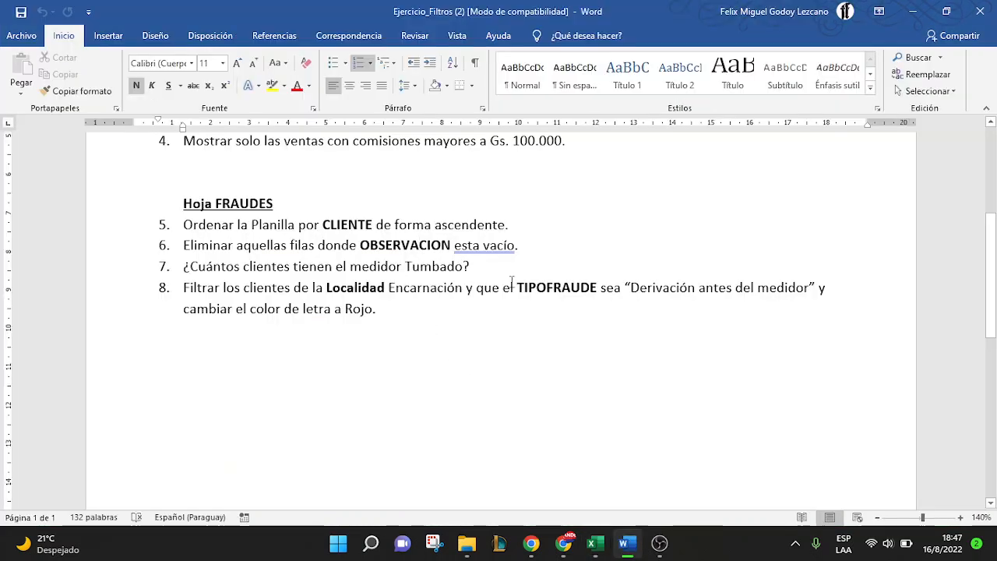
click(488, 267)
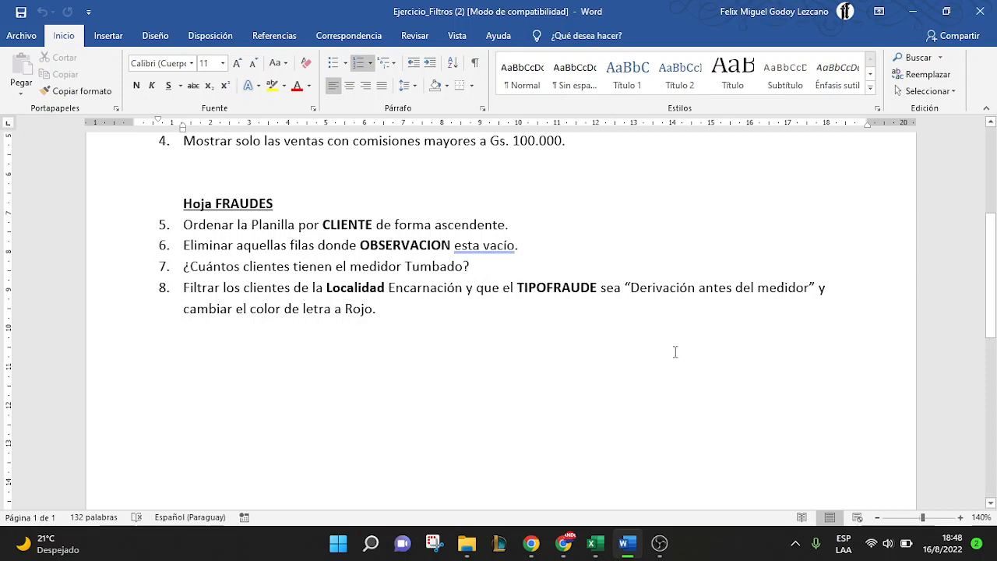
scroll(594, 332, down, 3)
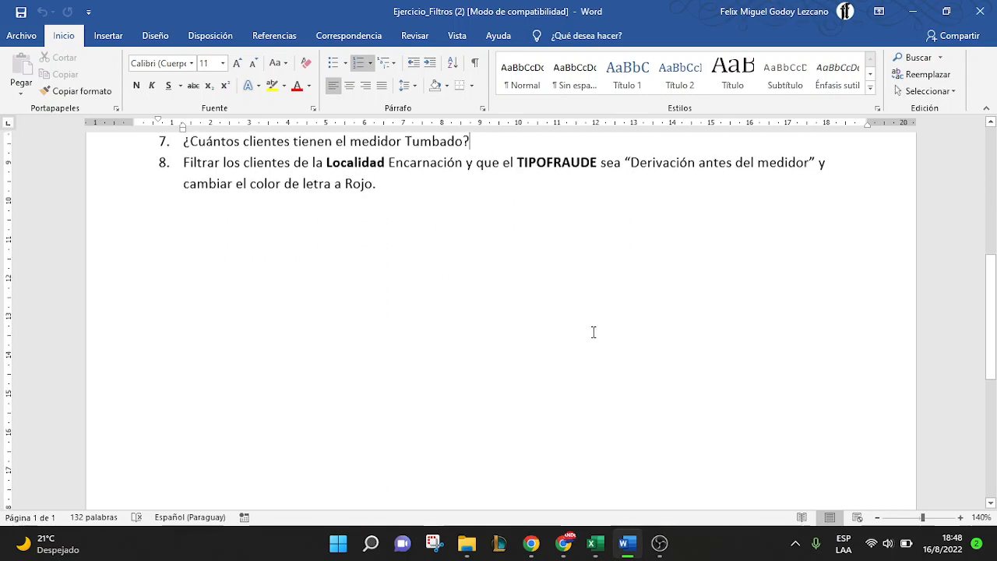
click(595, 543)
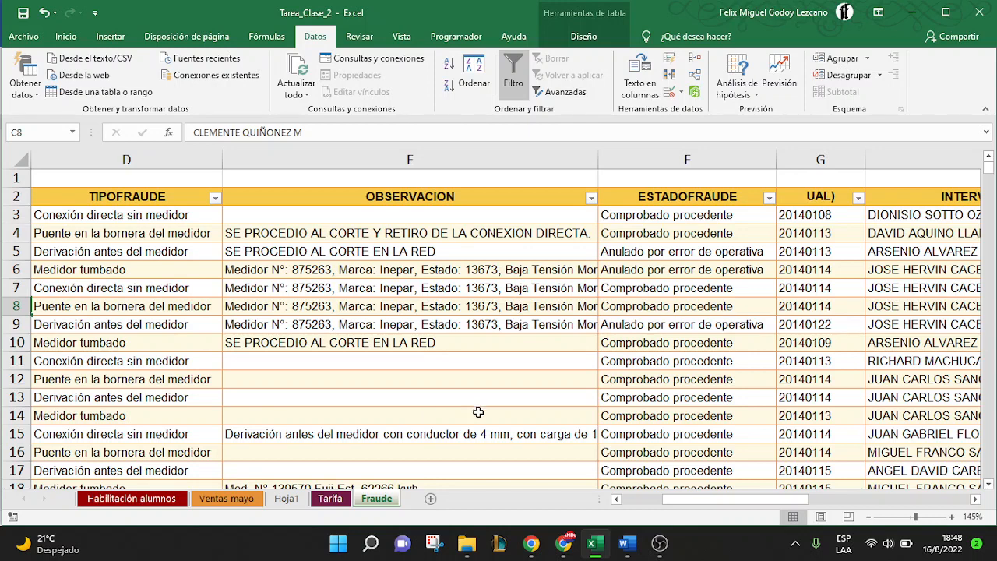
click(392, 294)
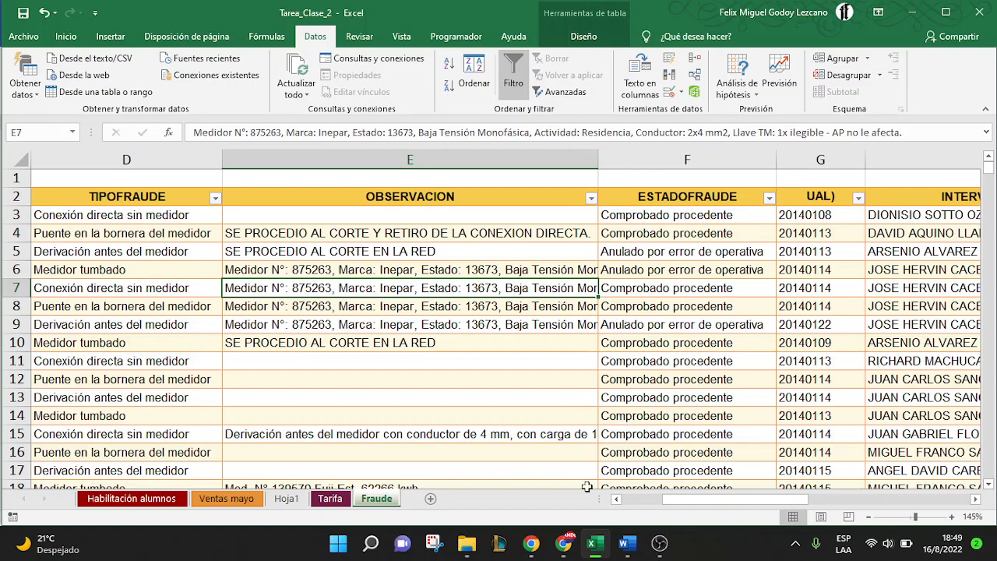
- Switch to the Google Meet call and stop presenting the screen
click(599, 404)
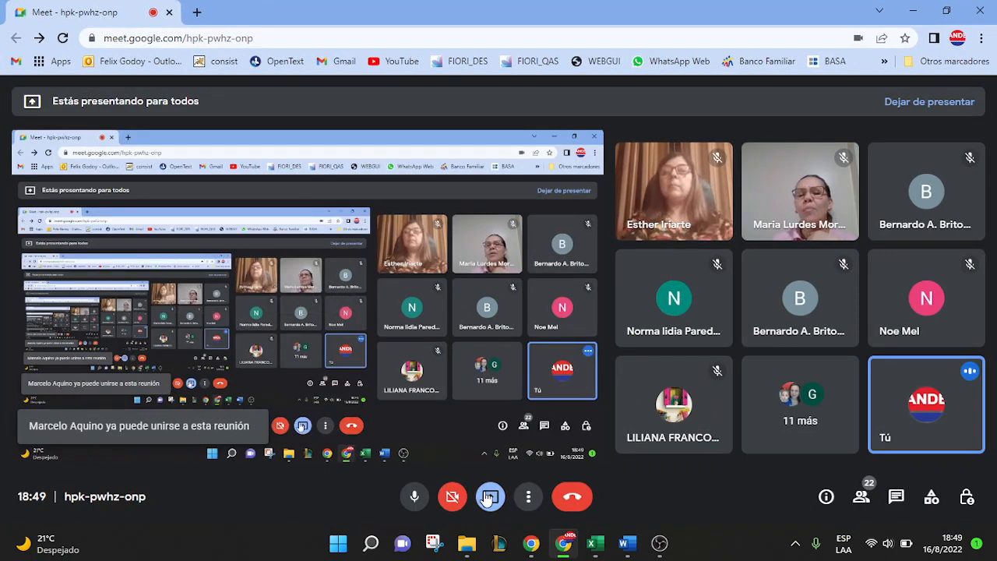
click(490, 496)
click(554, 449)
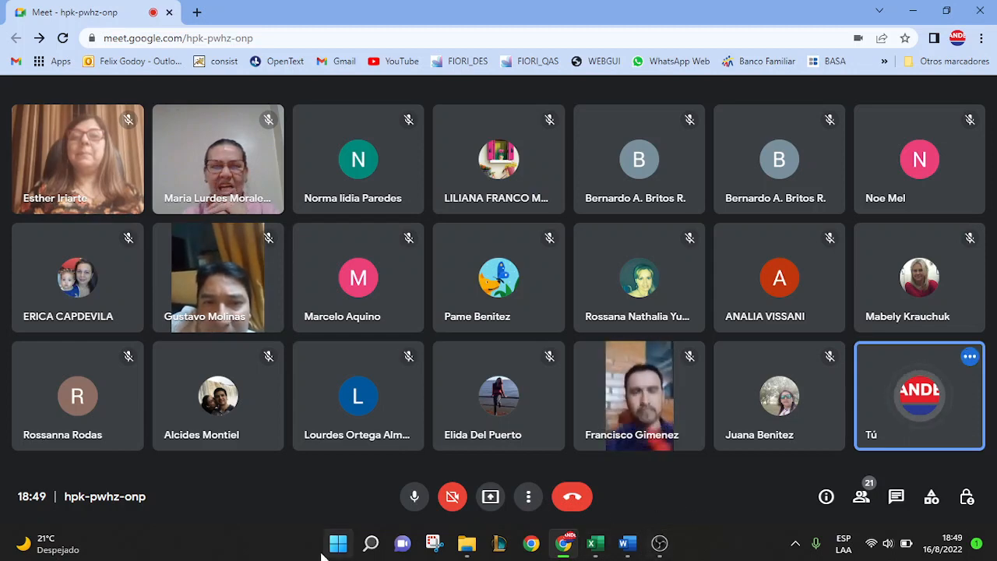
- Capture a rectangular snip of the full meeting participant grid with Herramienta Recortes and return to the call
click(440, 552)
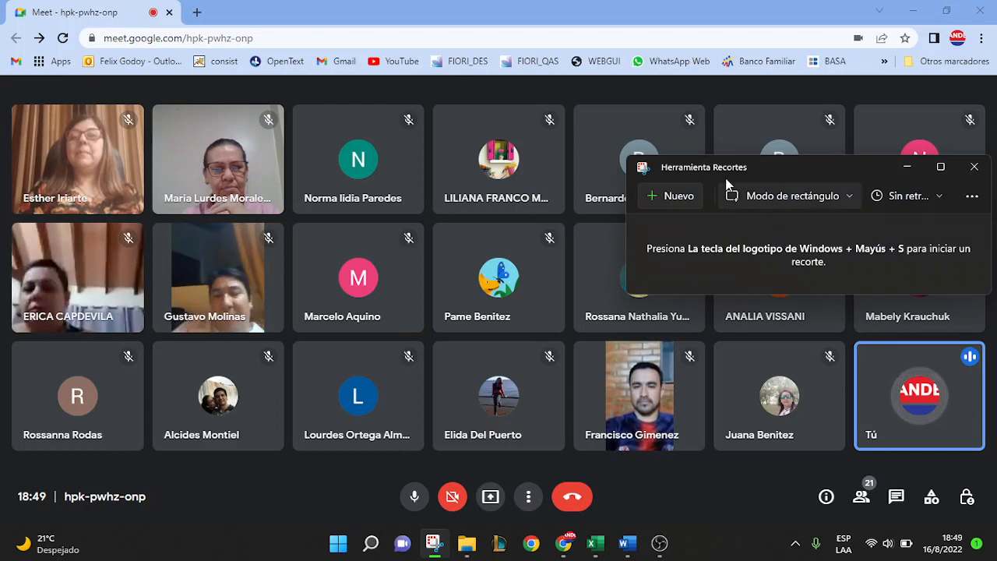
drag(727, 185, 279, 487)
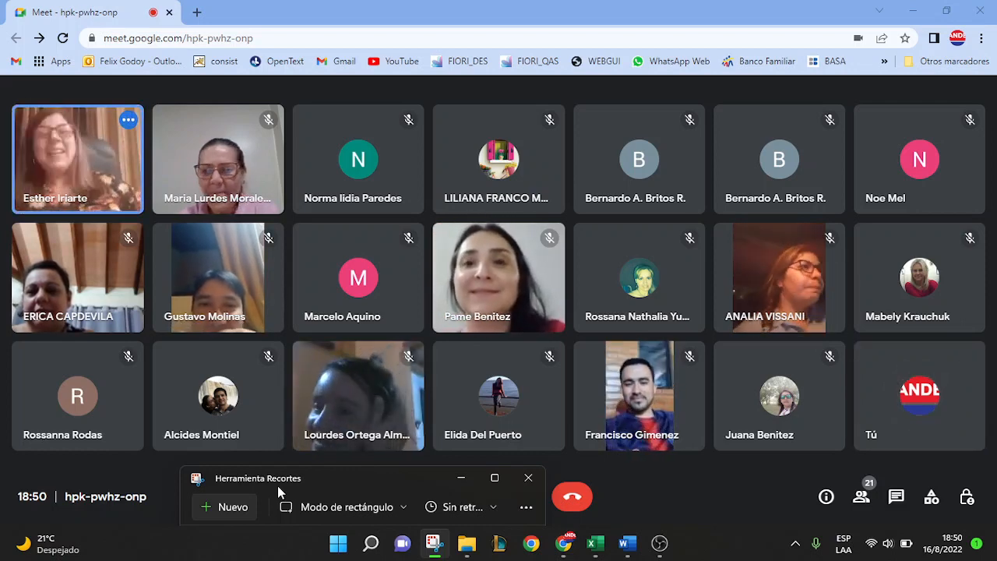
click(224, 507)
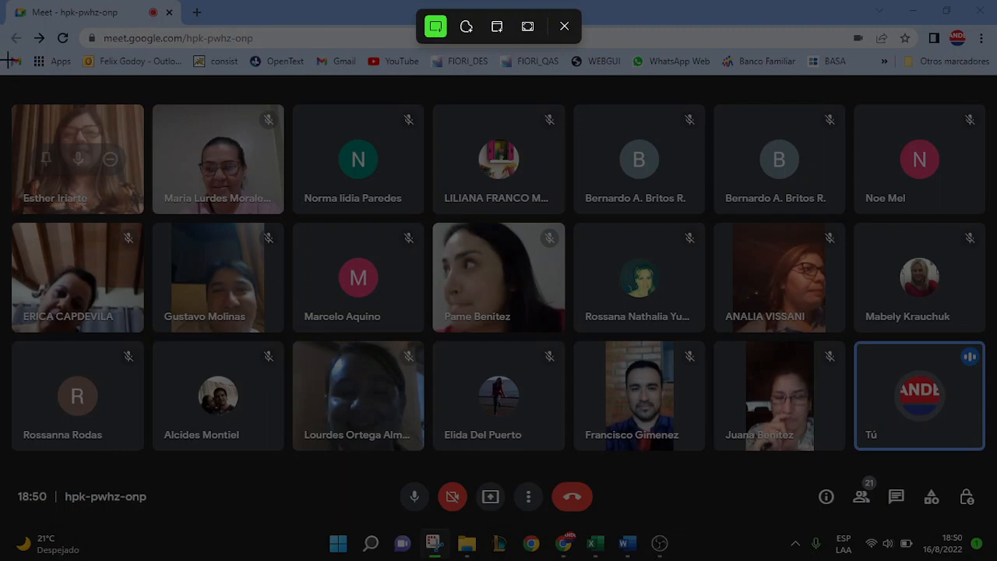
drag(5, 79, 990, 512)
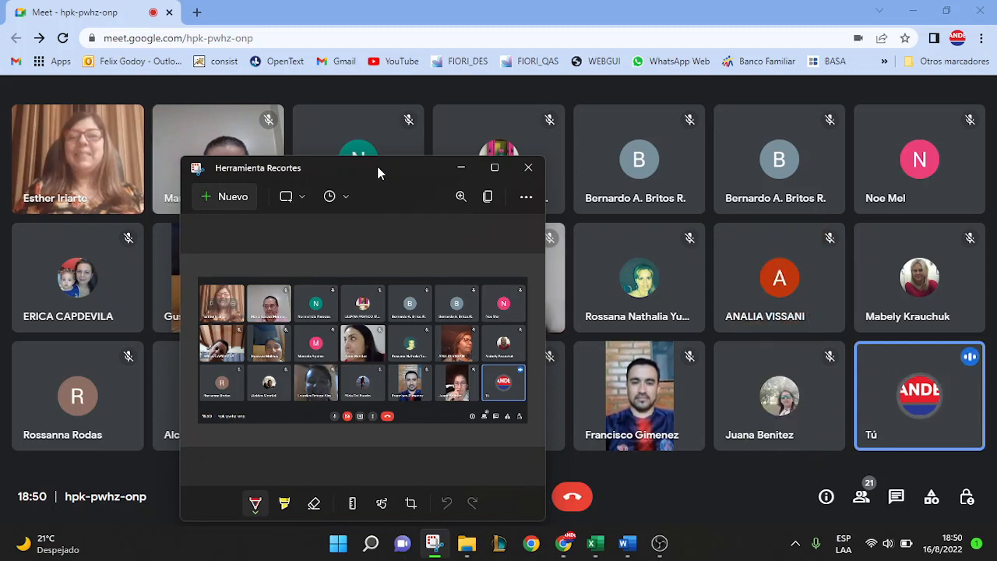
click(594, 5)
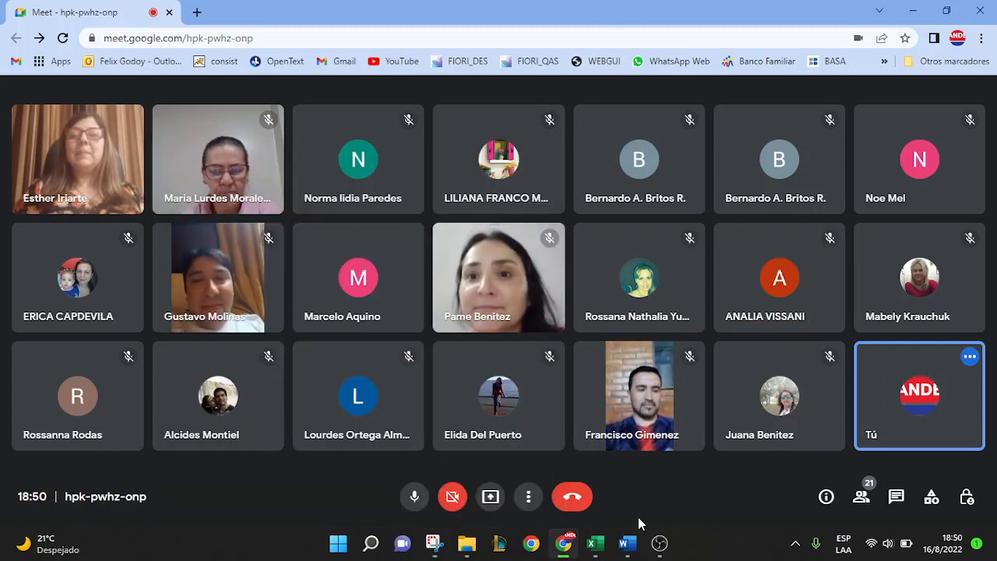